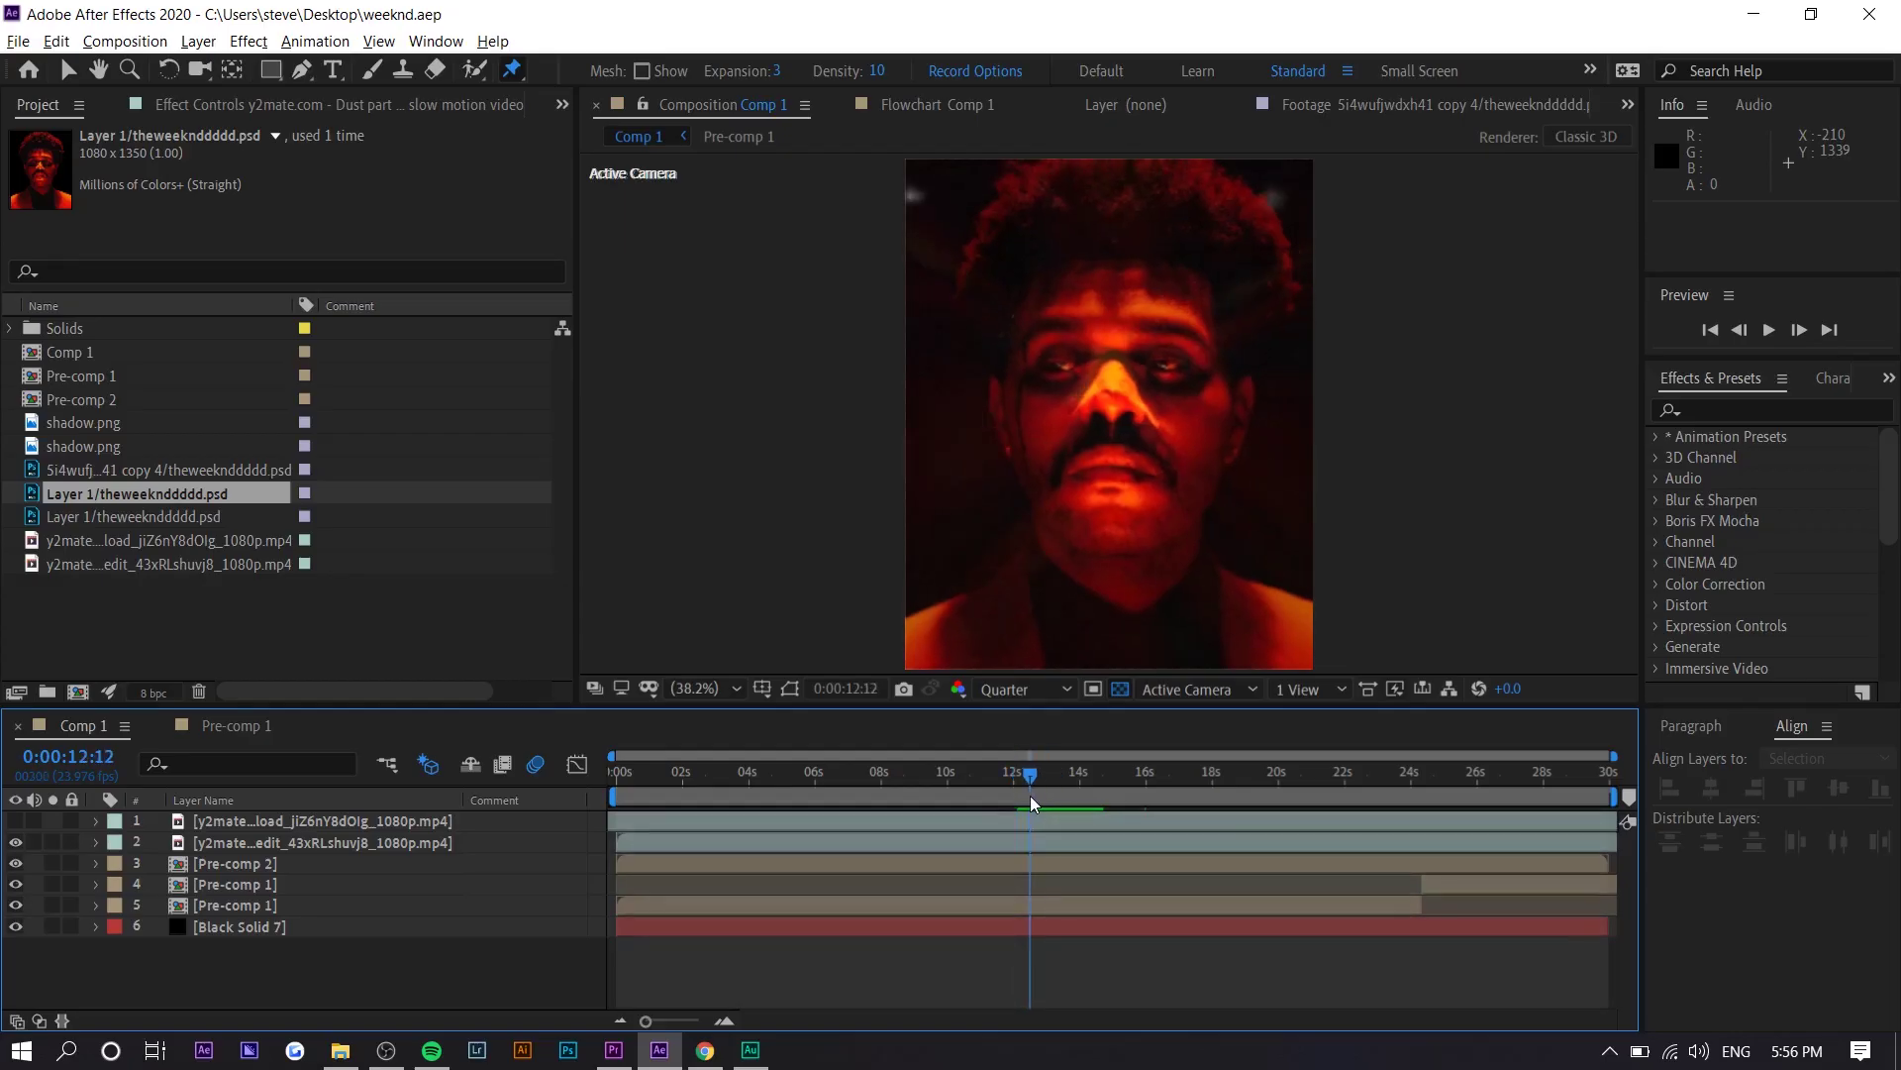
Step: Play and scrub through the finished portrait animation in Comp 1 between about 12 and 14 seconds
key("space")
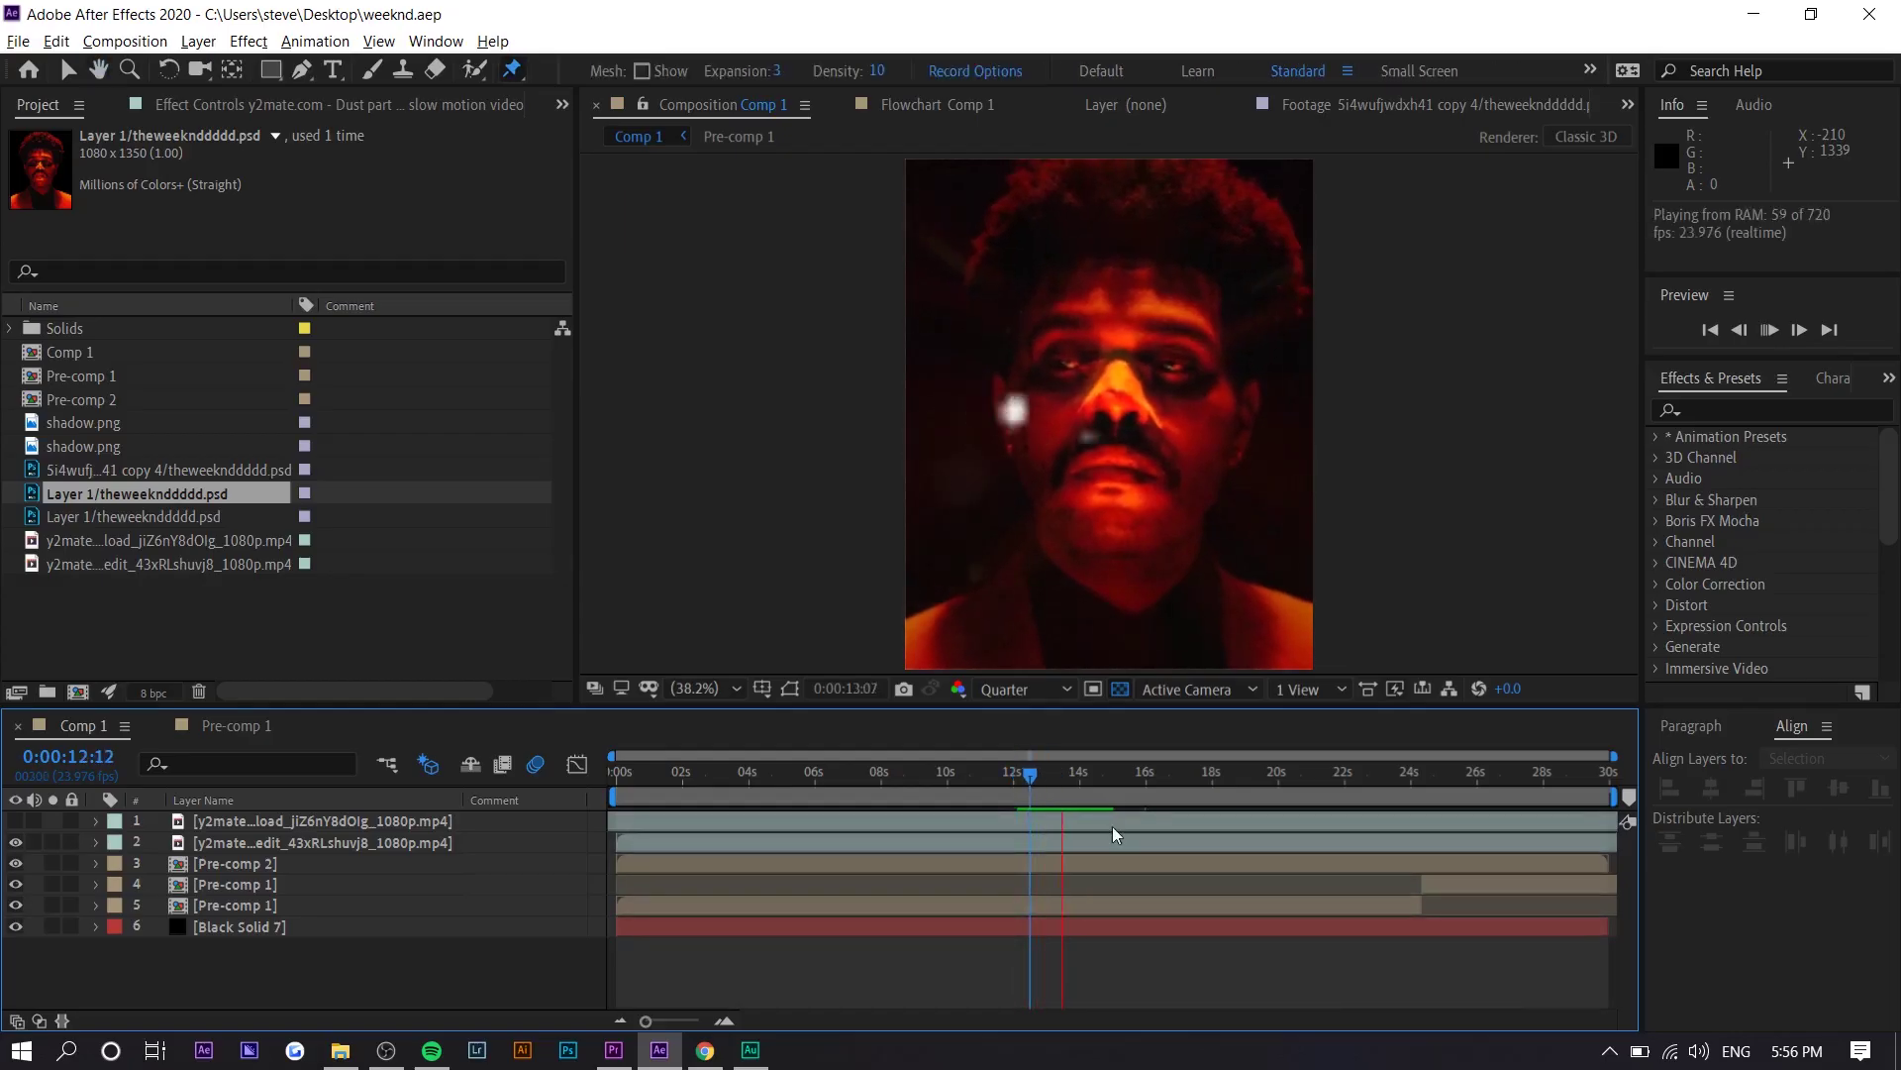
left_click_drag(1069, 781, 1059, 782)
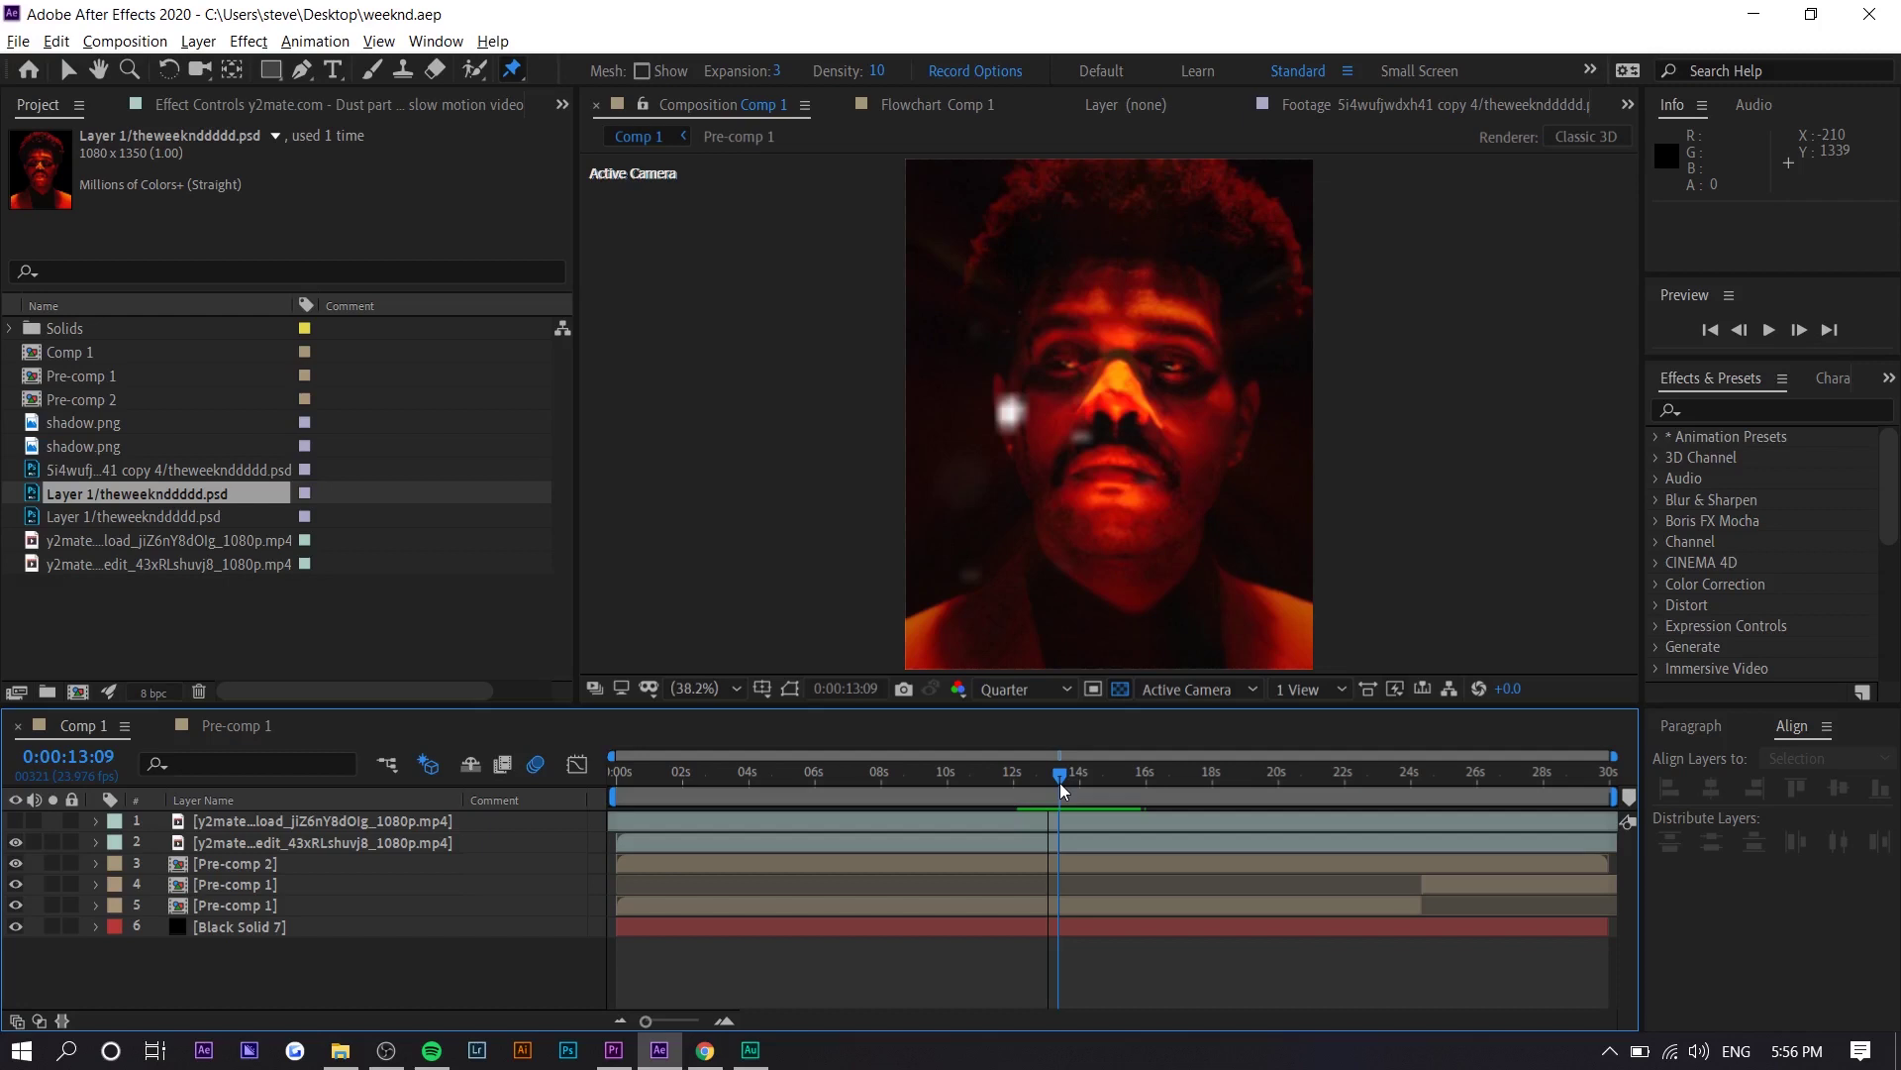
left_click_drag(1060, 782, 1060, 782)
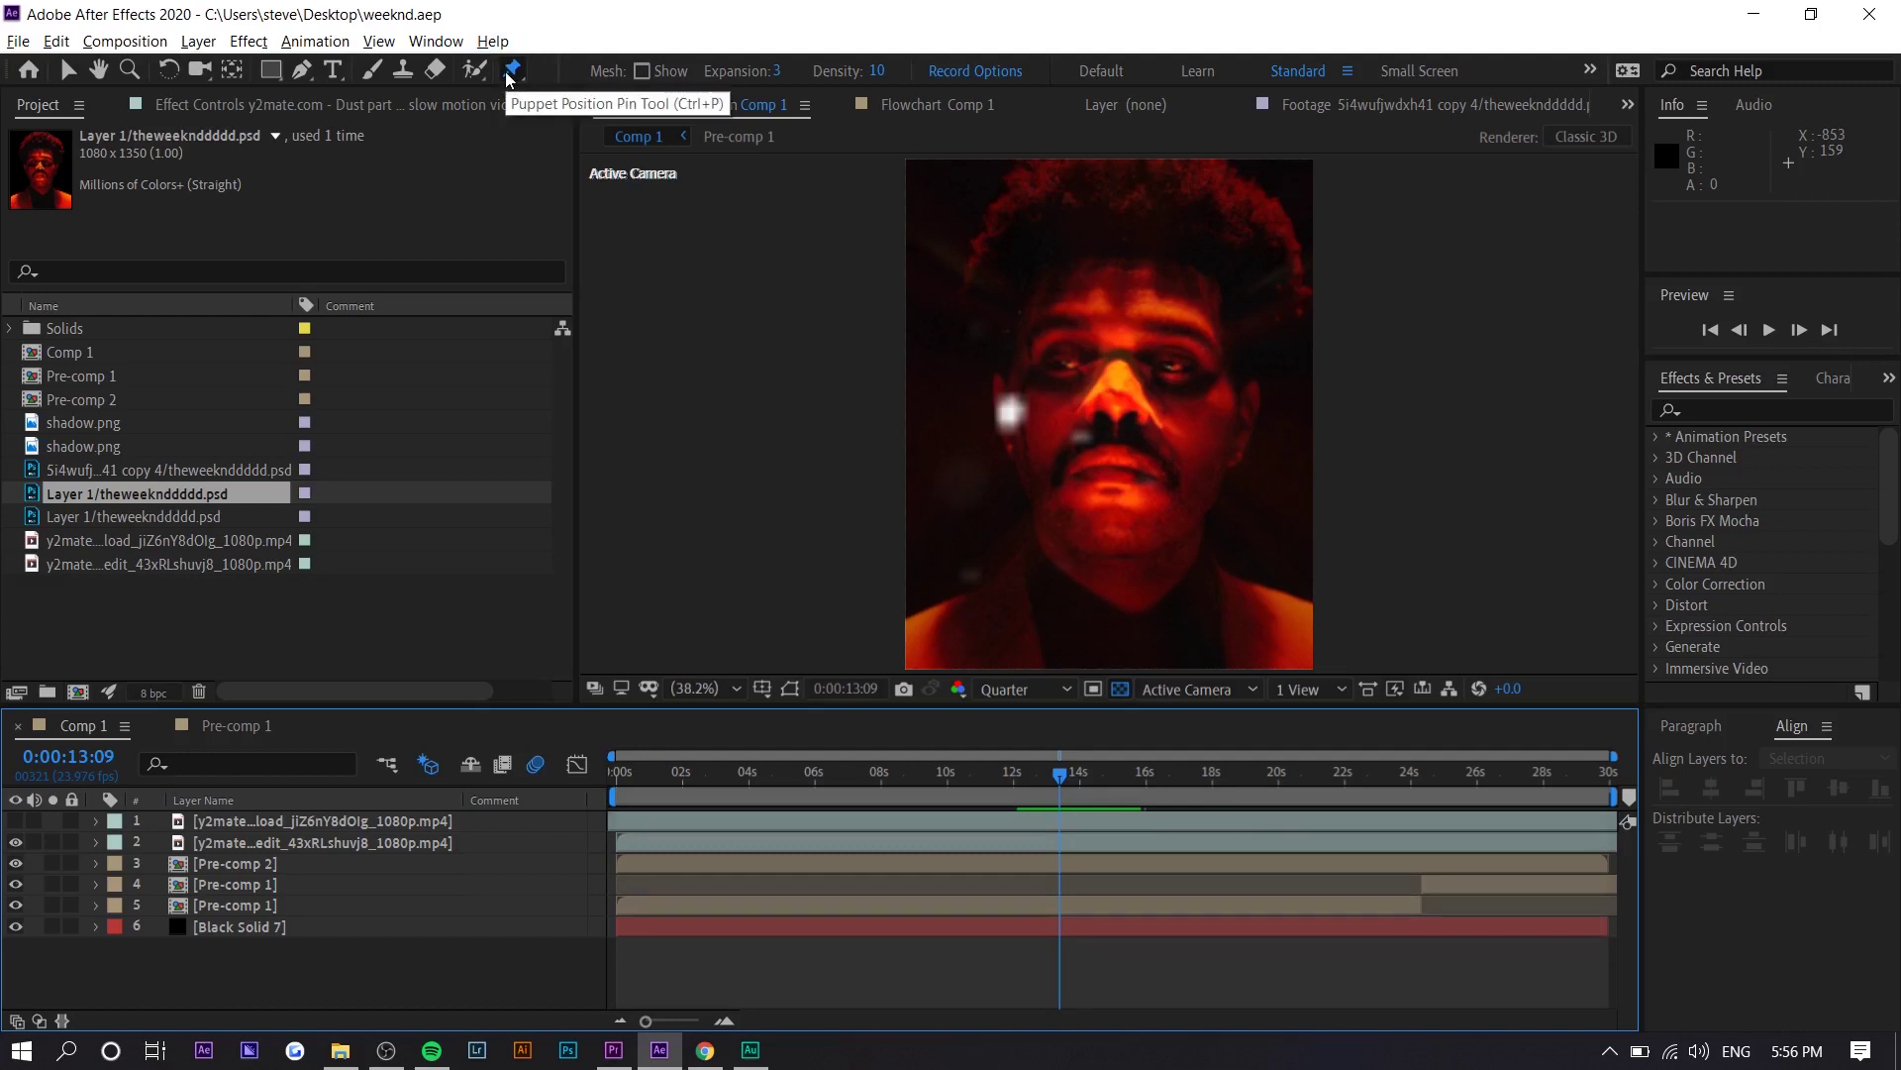
left_click_drag(691, 782, 1103, 759)
Step: Start a new project and create a 1080 x 1350 px composition, Comp 1, at 25 fps lasting 30 seconds
left_click(20, 42)
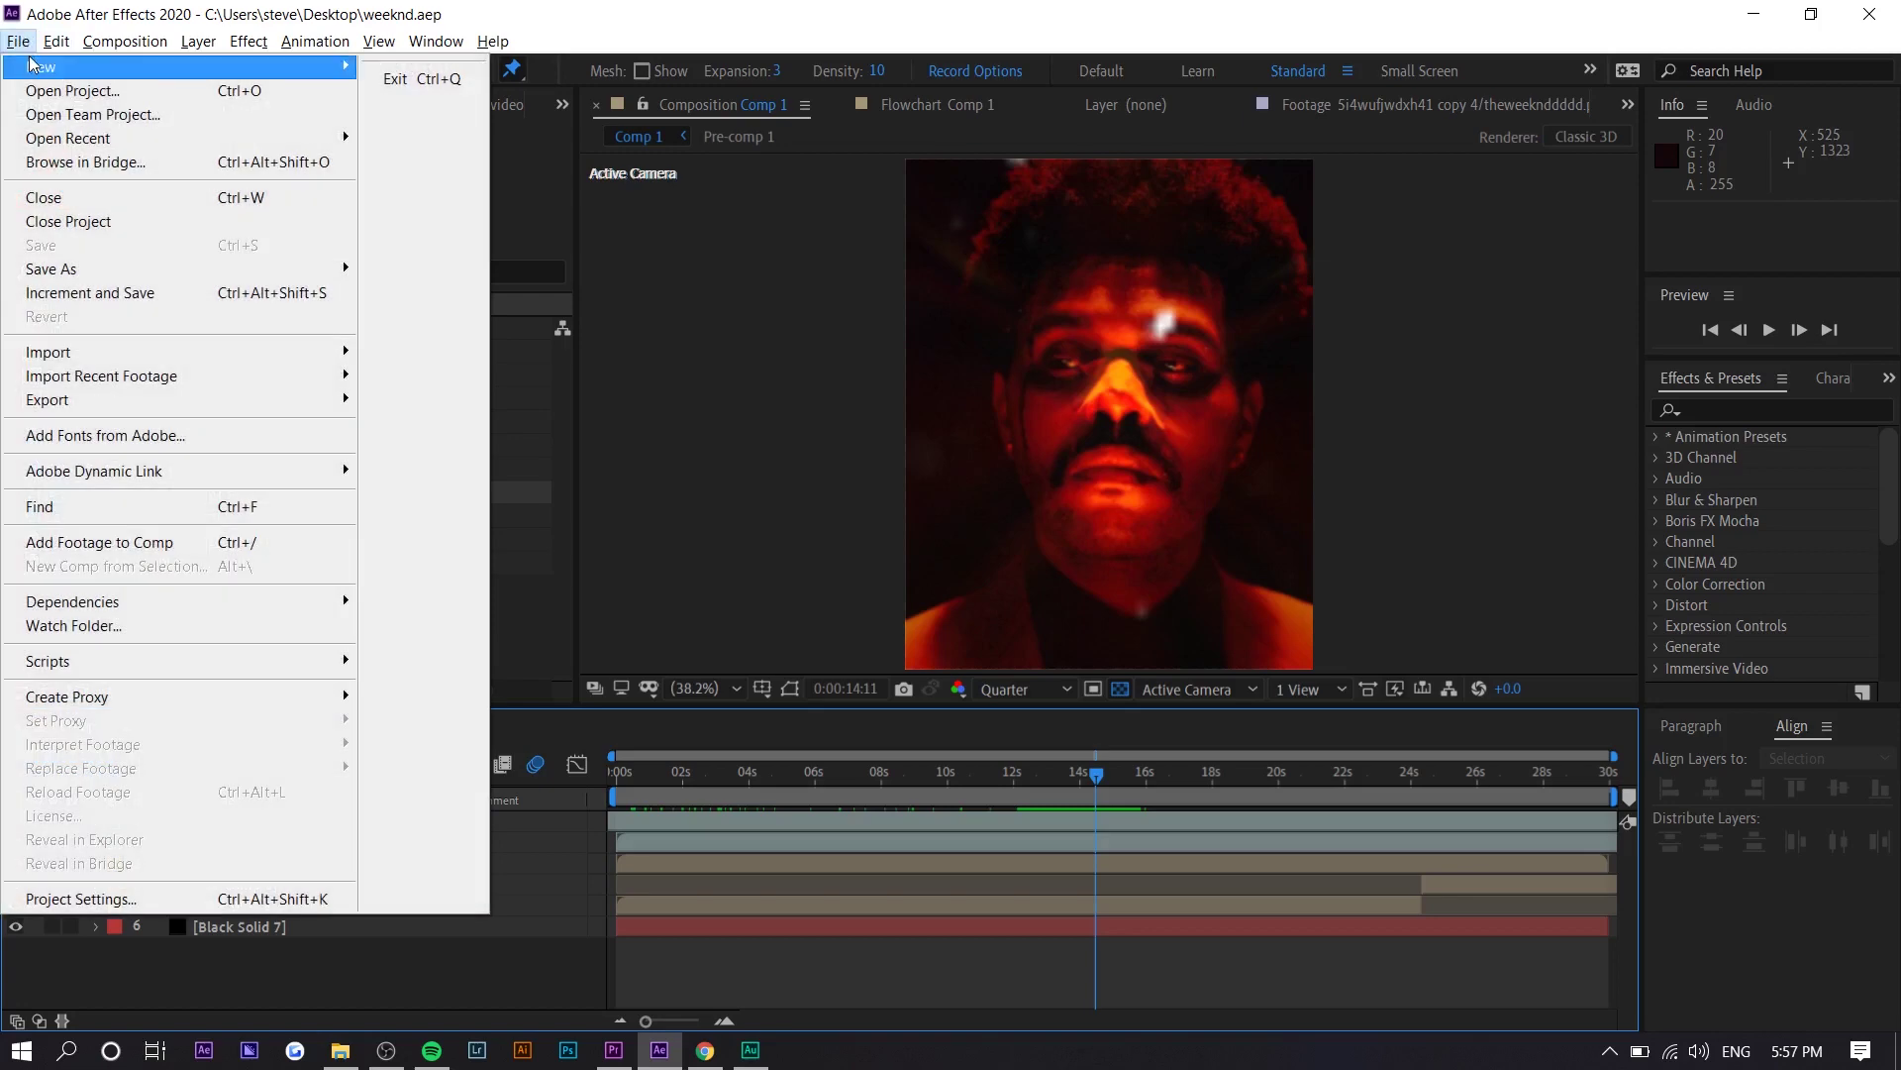
mouse_move(45, 63)
left_click(426, 65)
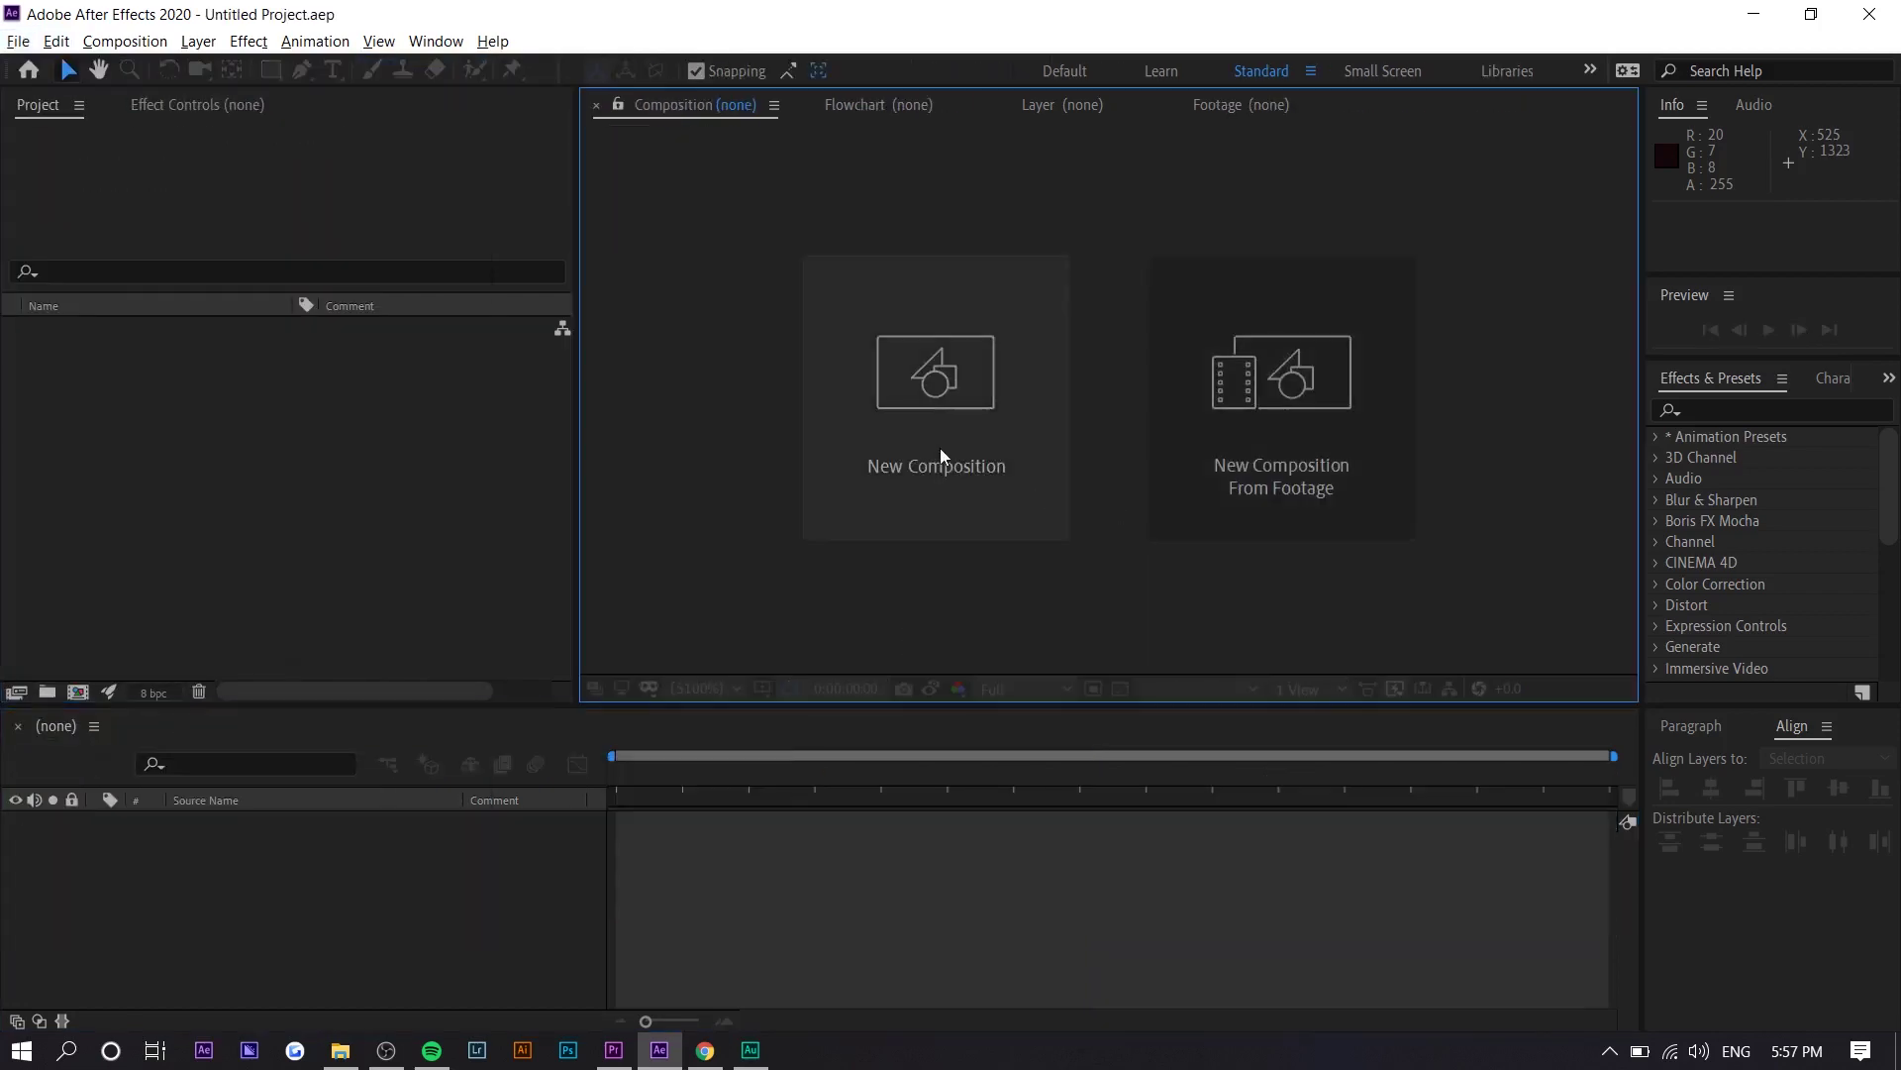
left_click(941, 447)
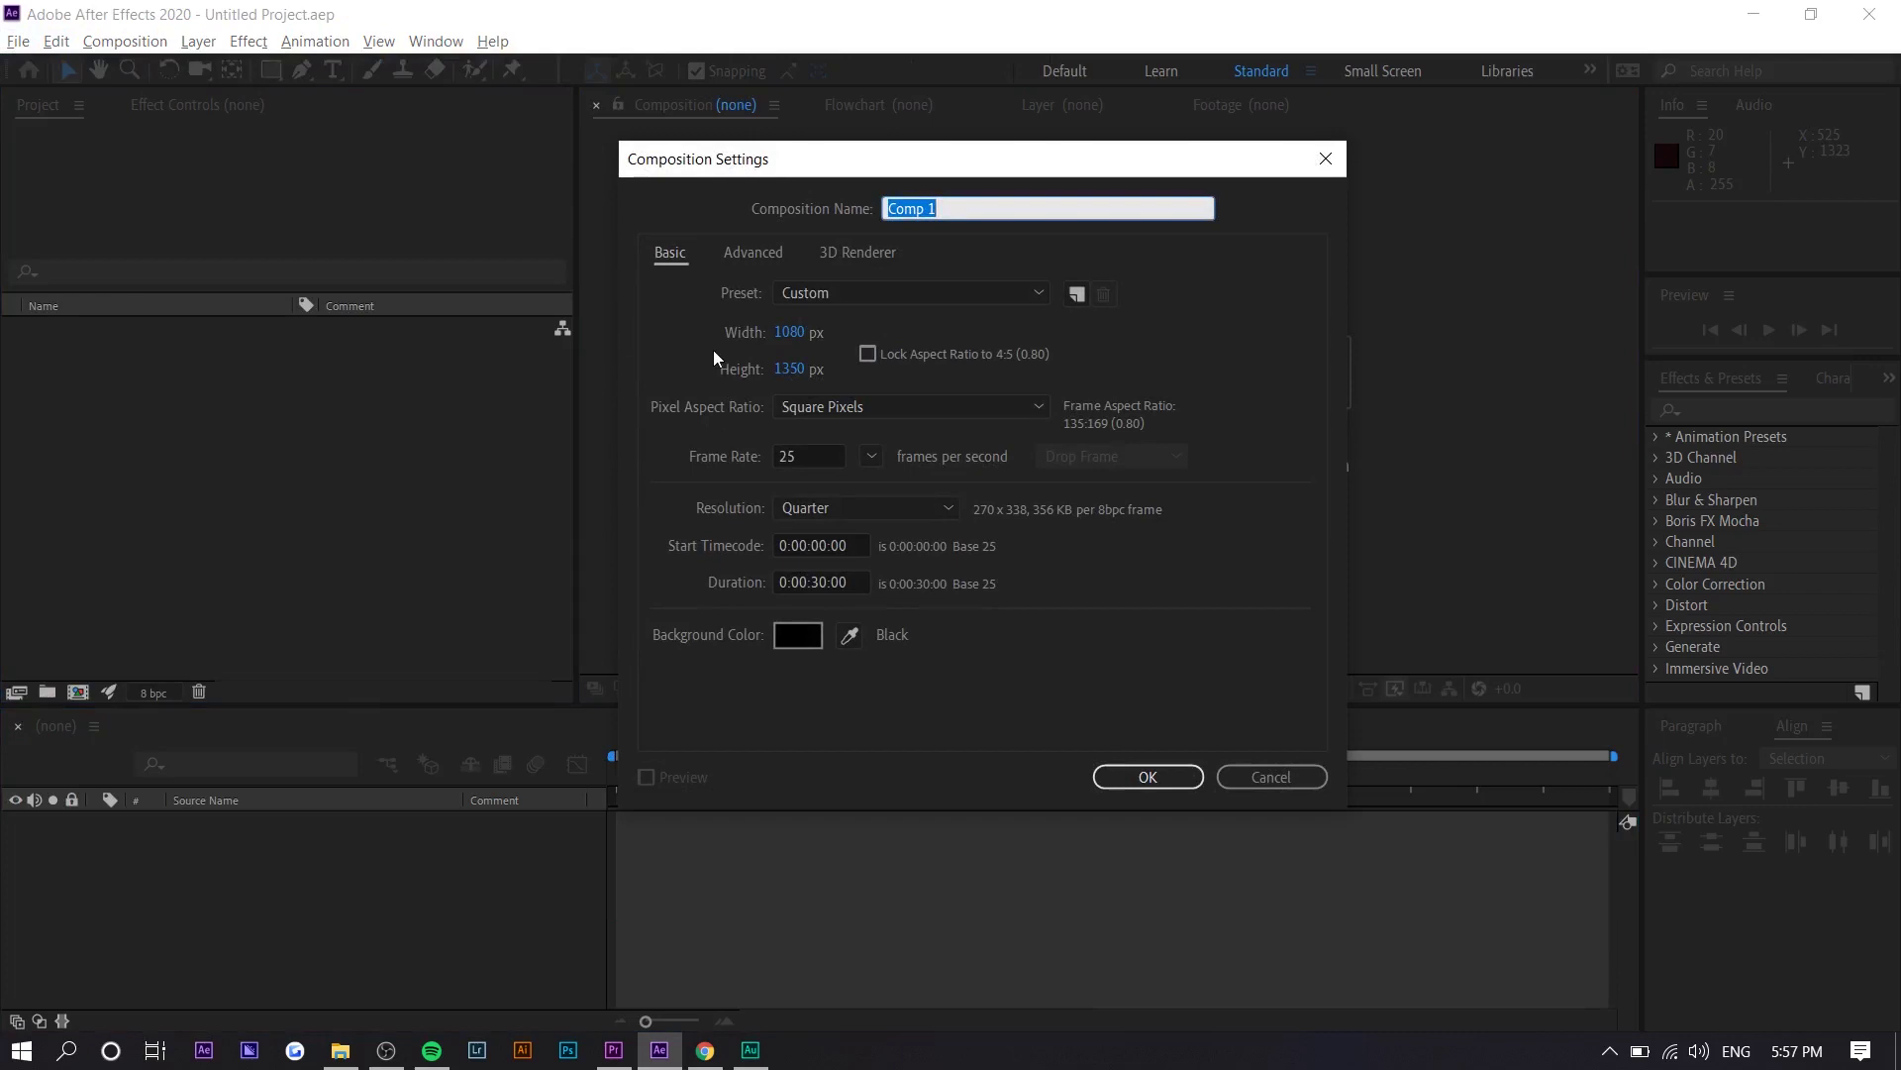
key("Return")
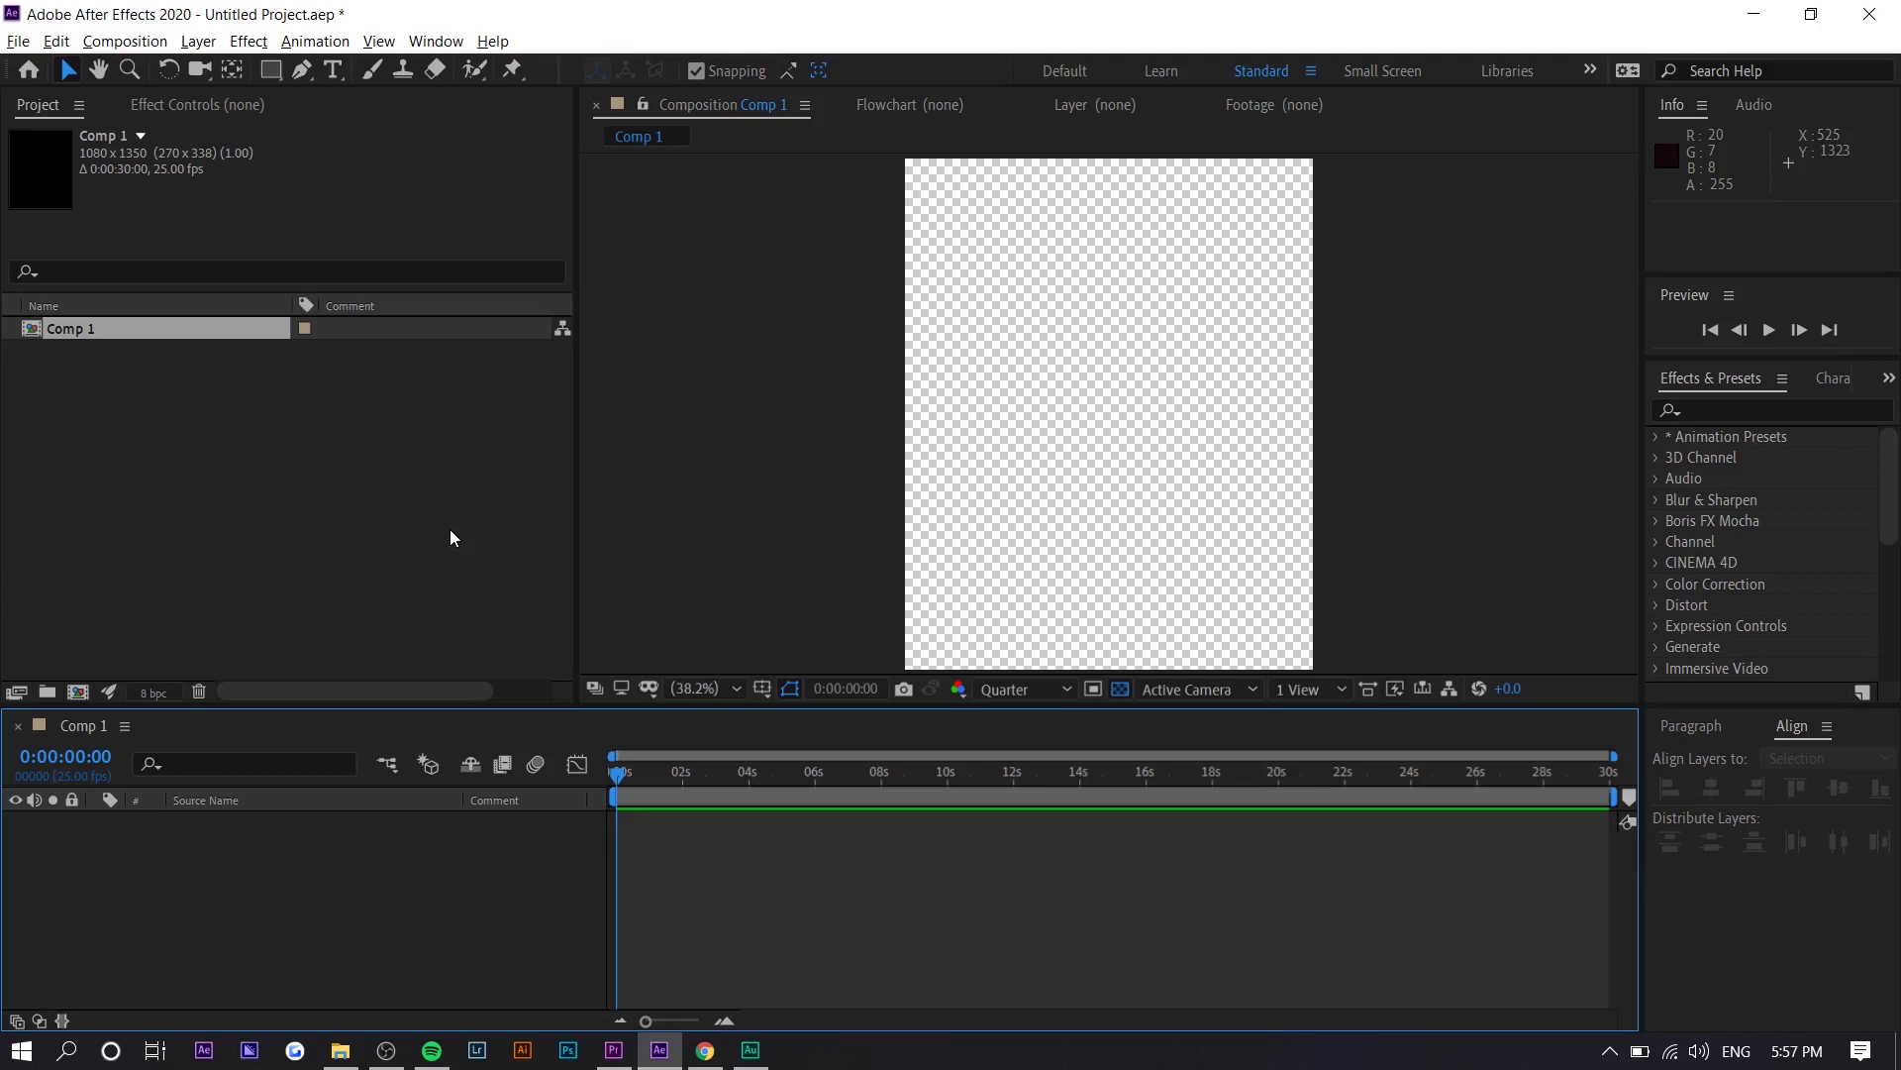
Step: Choose theweeknddddd.psd from the Desktop folder as the file to import
right_click(449, 529)
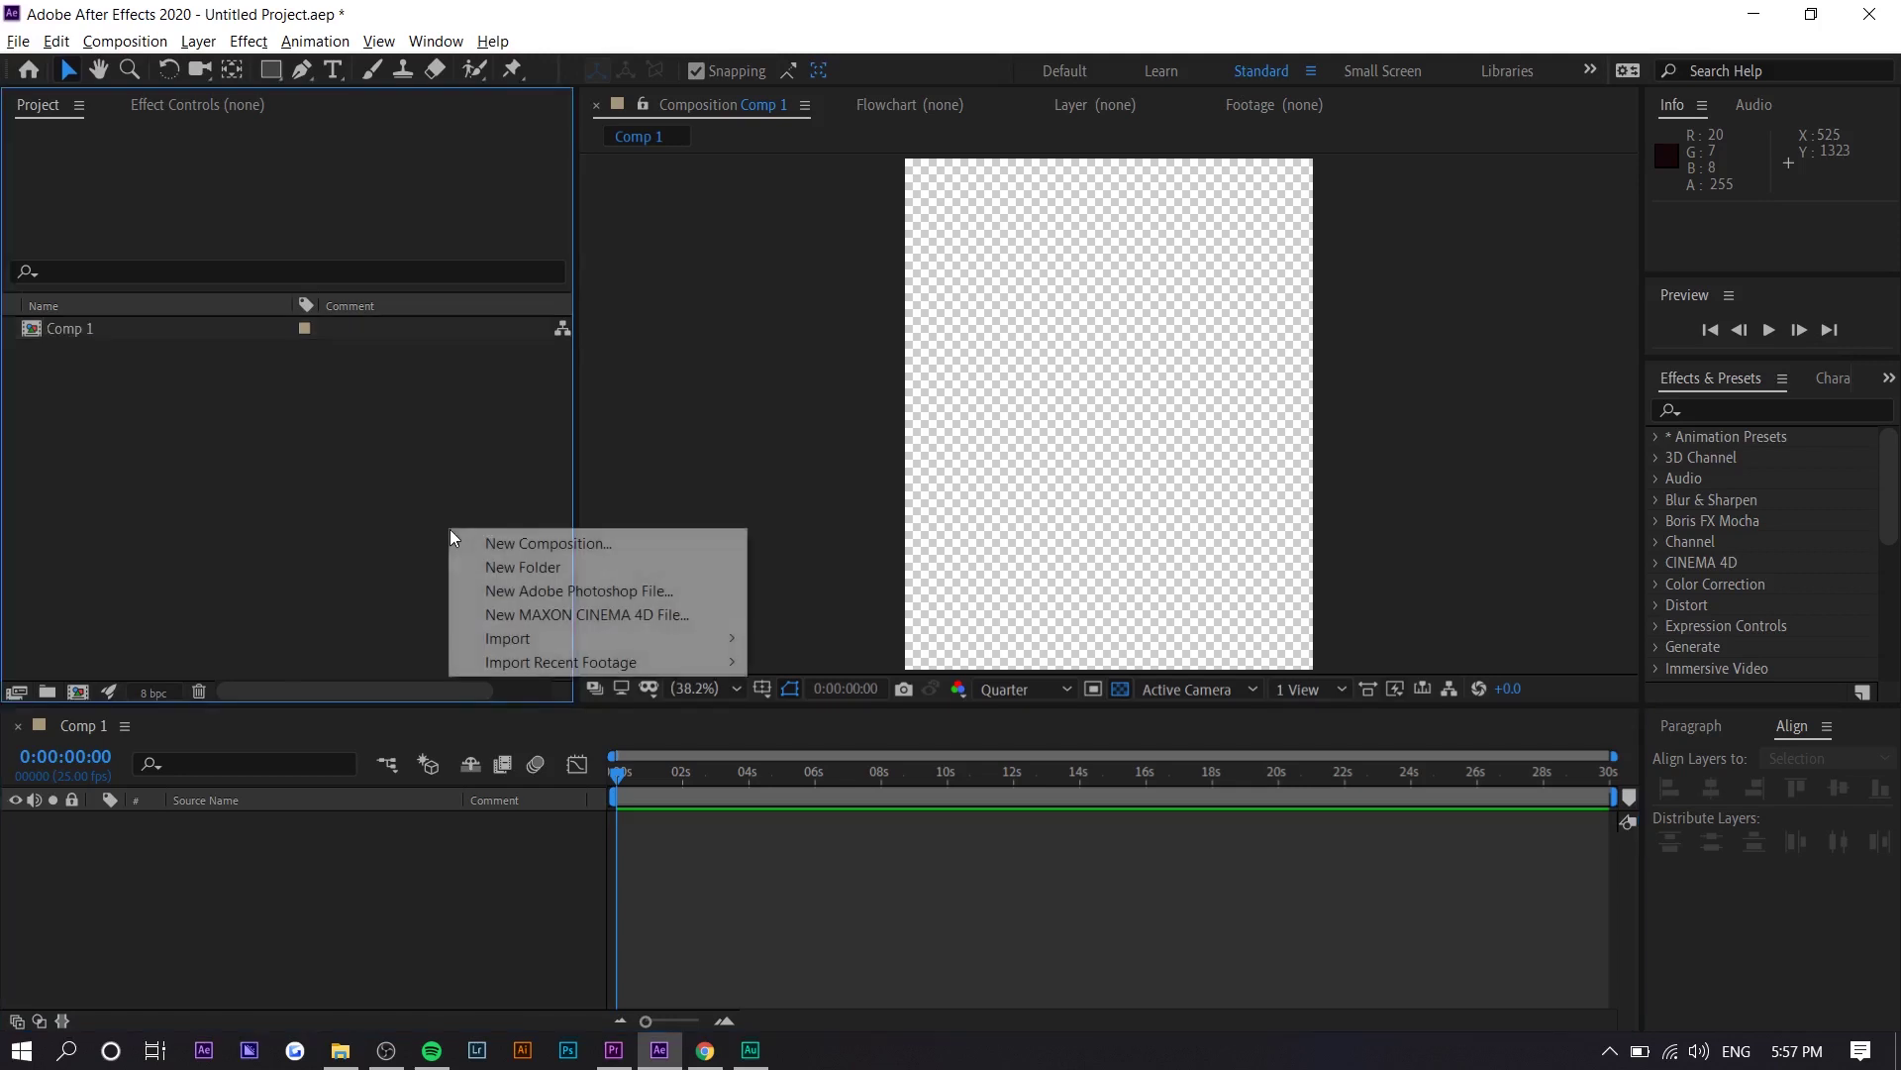
mouse_move(675, 644)
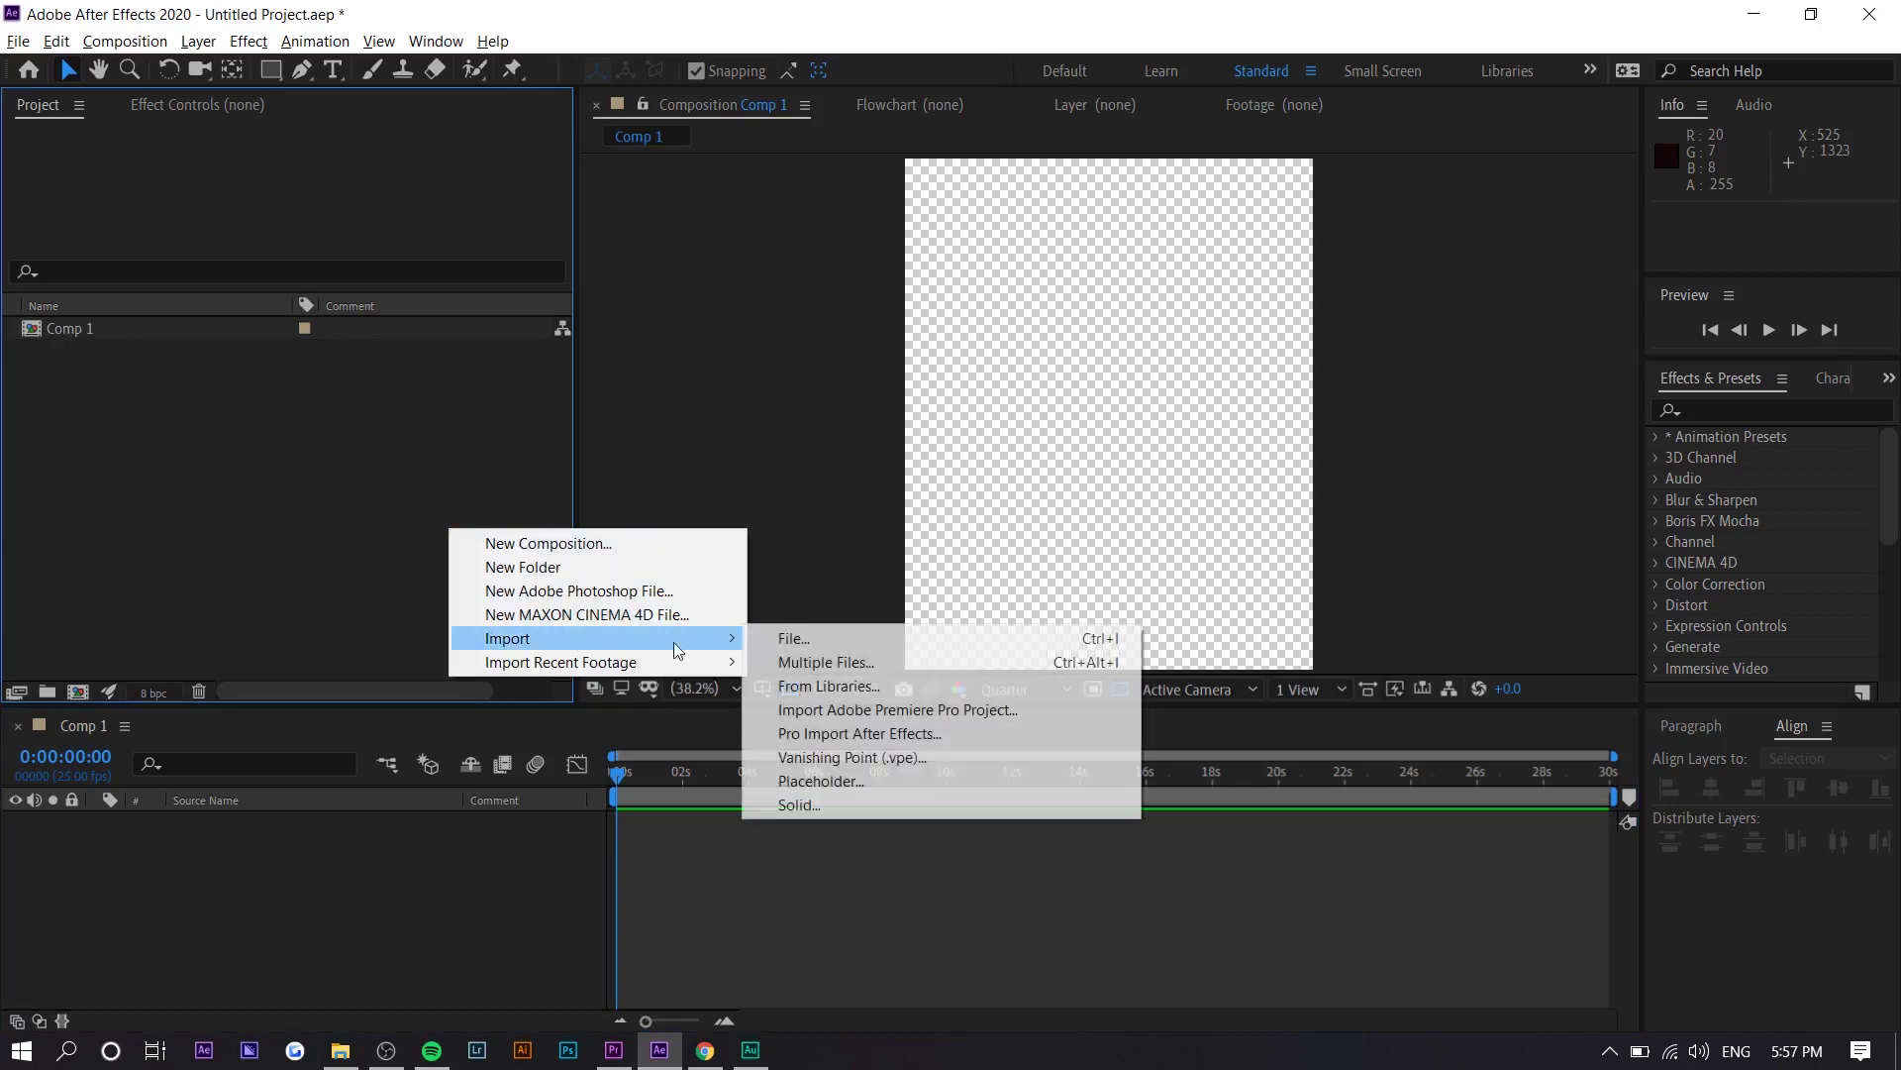
left_click(828, 640)
type("thewe")
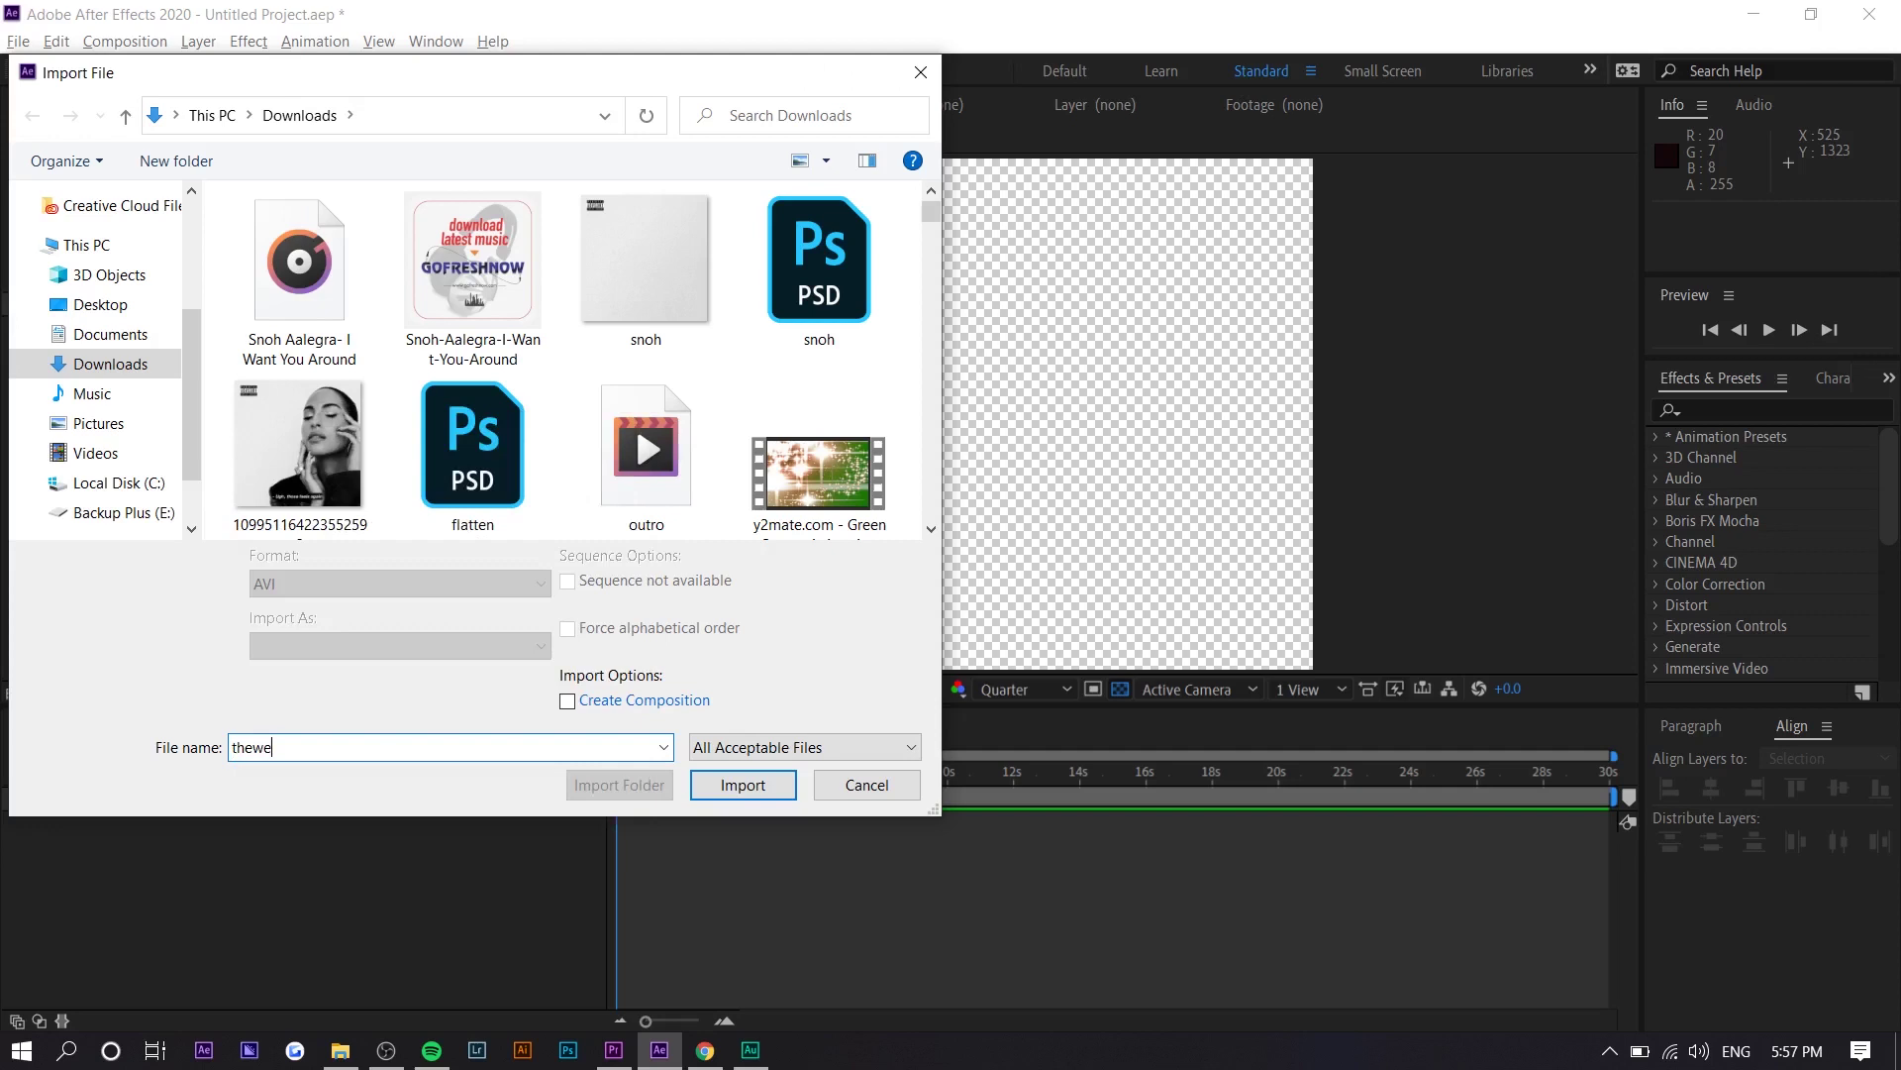
left_click(109, 274)
left_click(100, 304)
double_click(292, 754)
type("thewe")
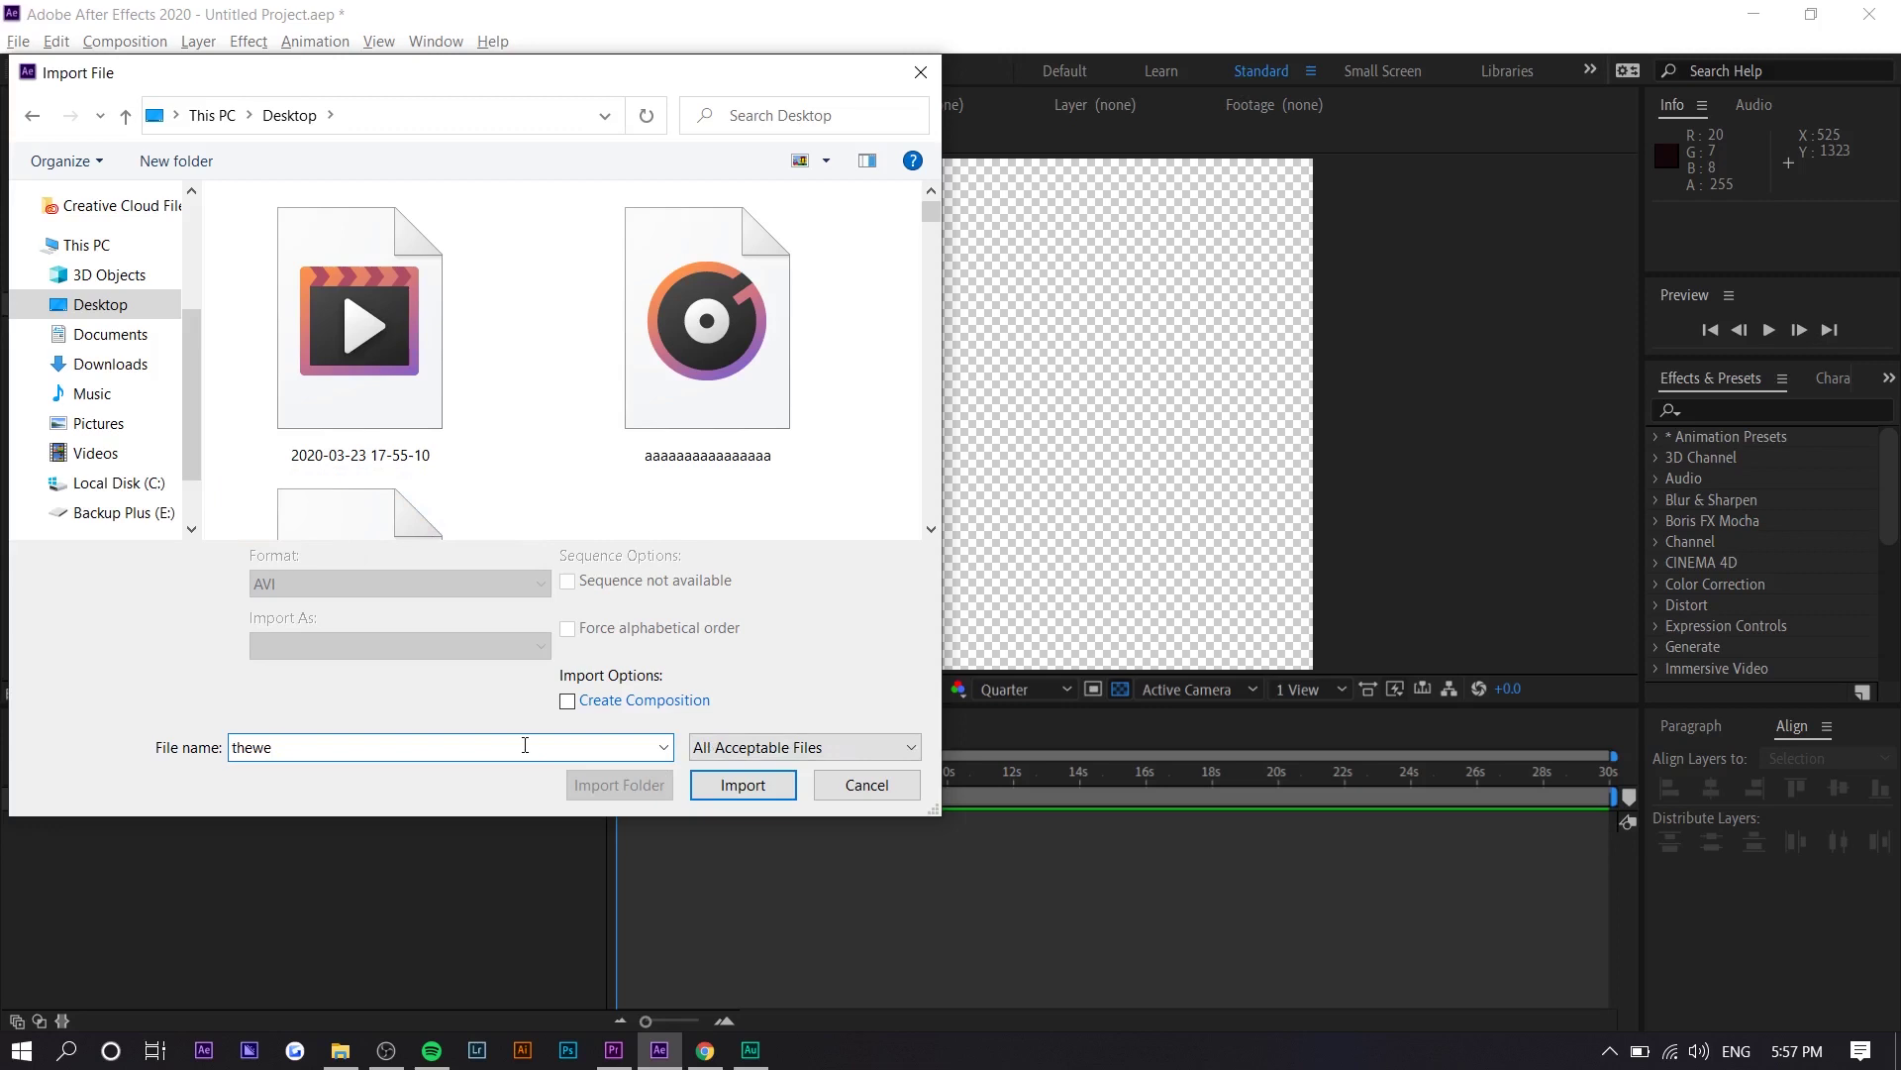
double_click(525, 745)
type("th")
left_click(666, 414)
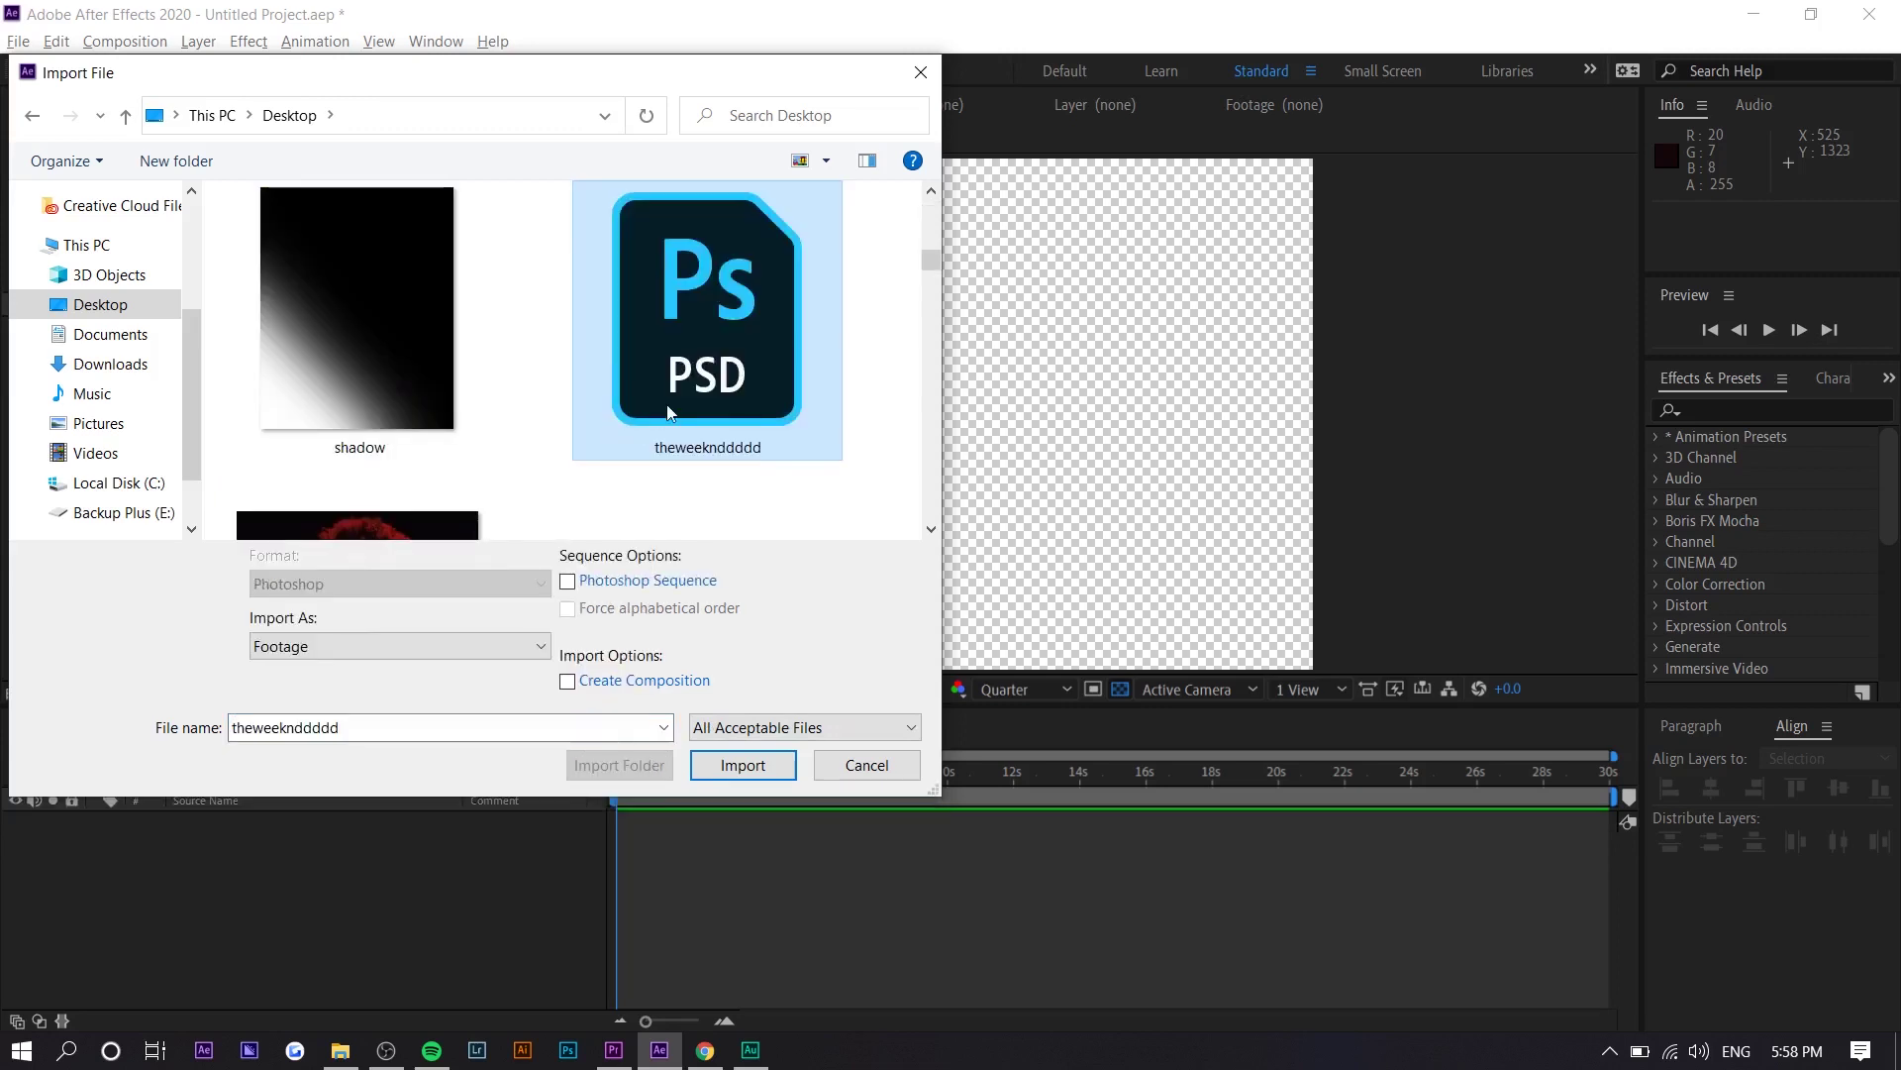
double_click(667, 414)
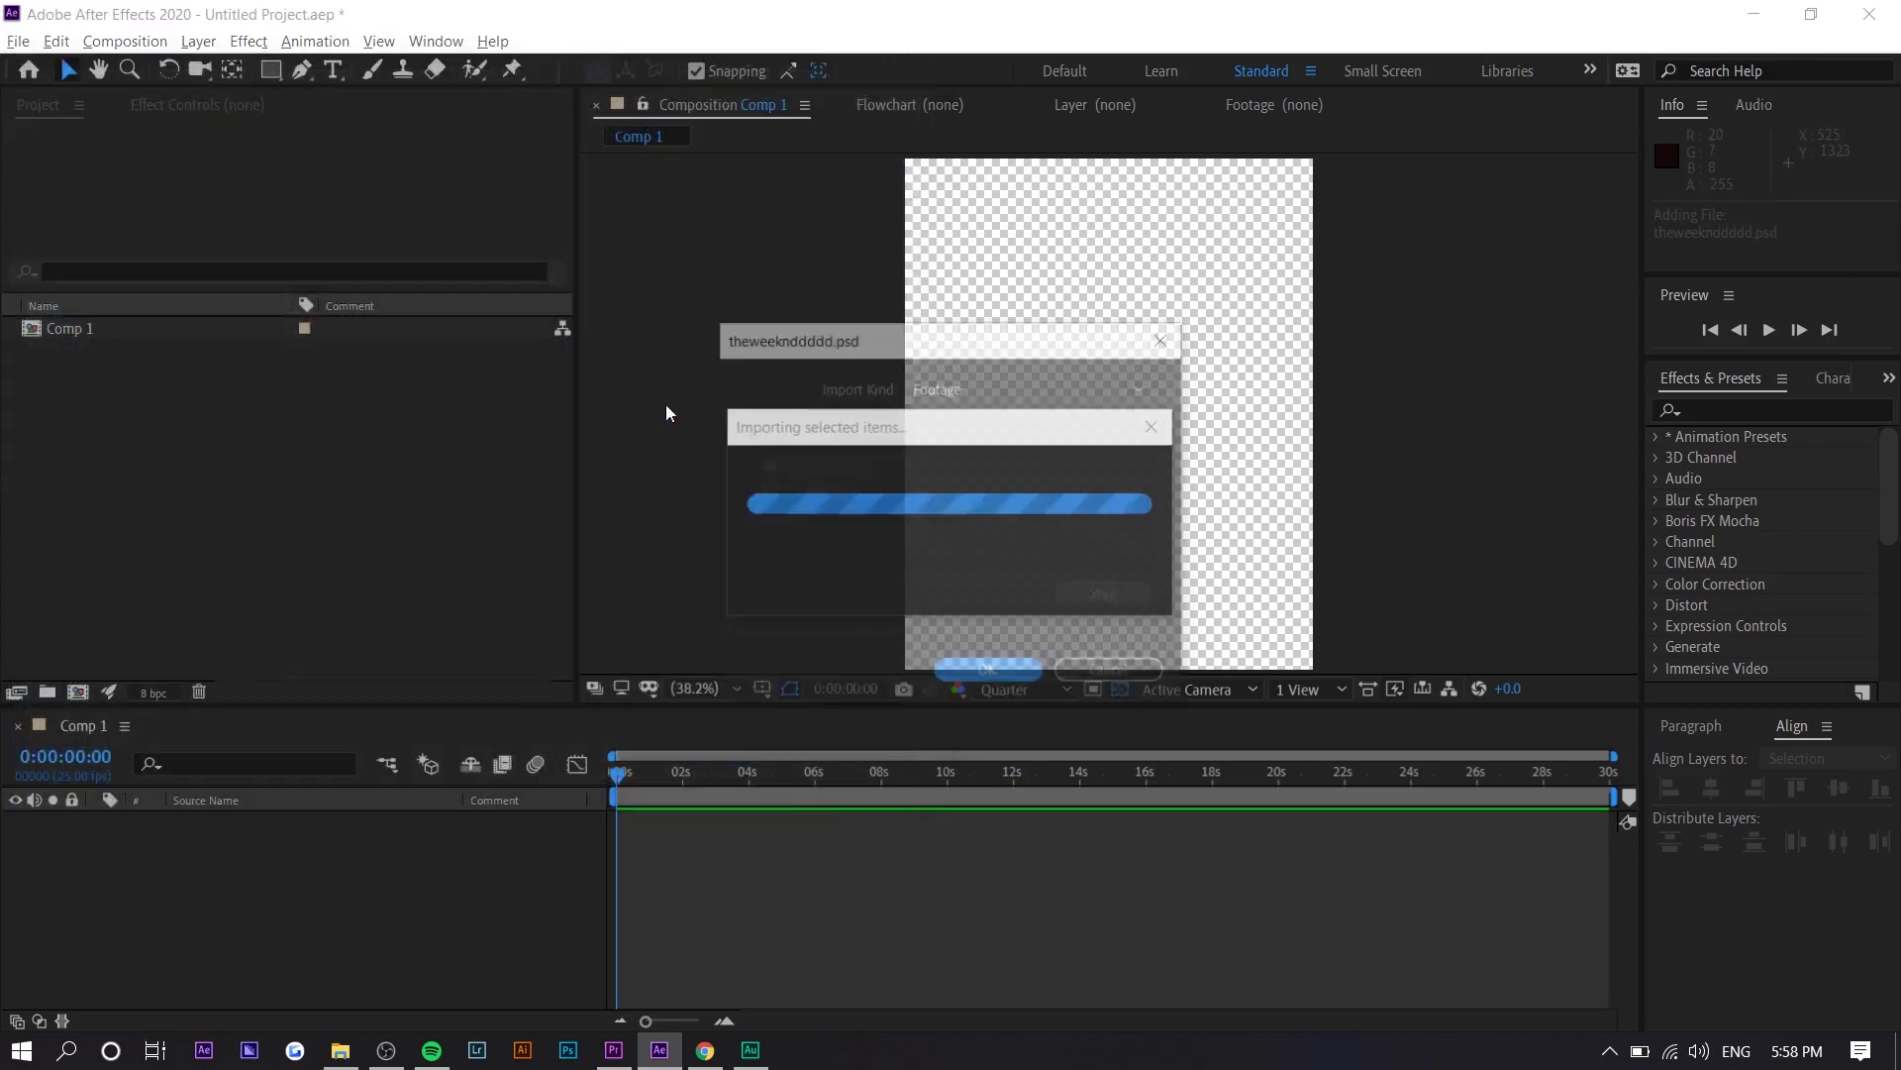
Step: Import only Layer 1 of the PSD as footage at document size and add it to Comp 1's timeline
left_click(814, 493)
left_click(1004, 491)
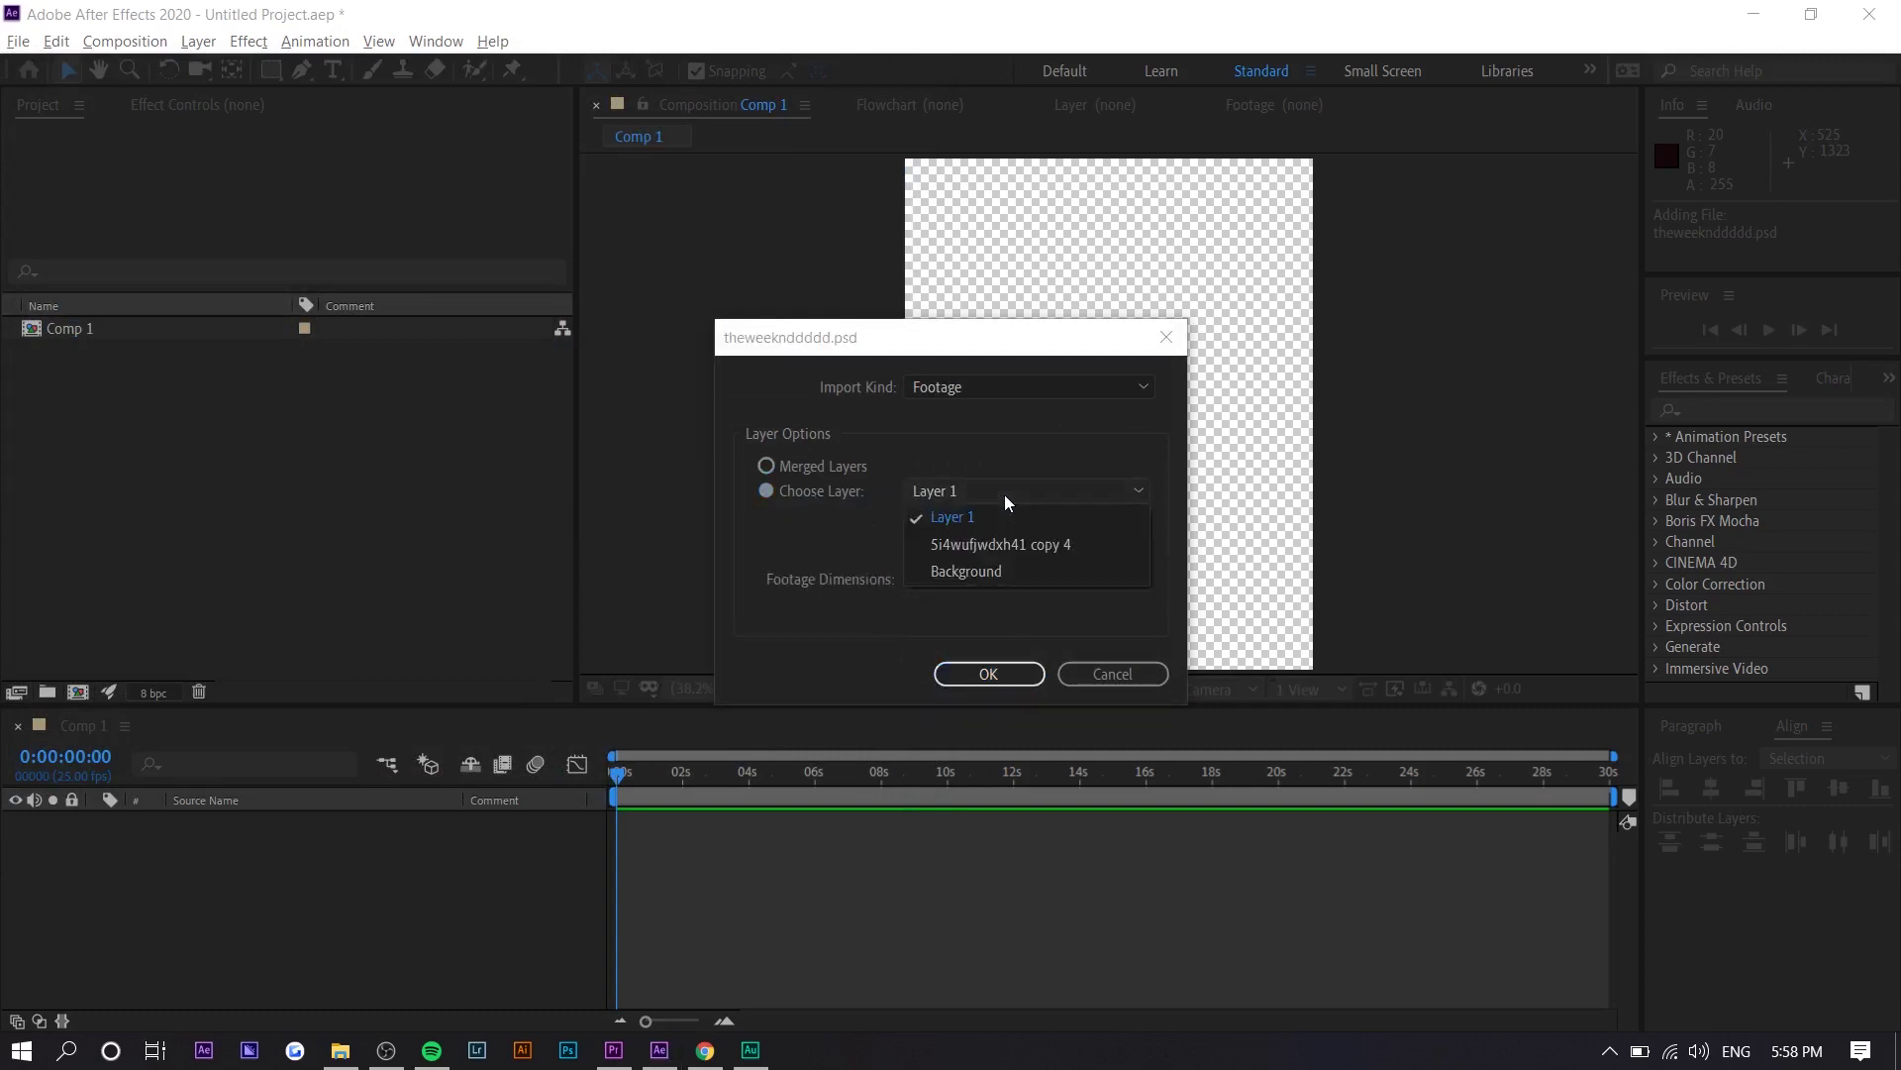
left_click(953, 517)
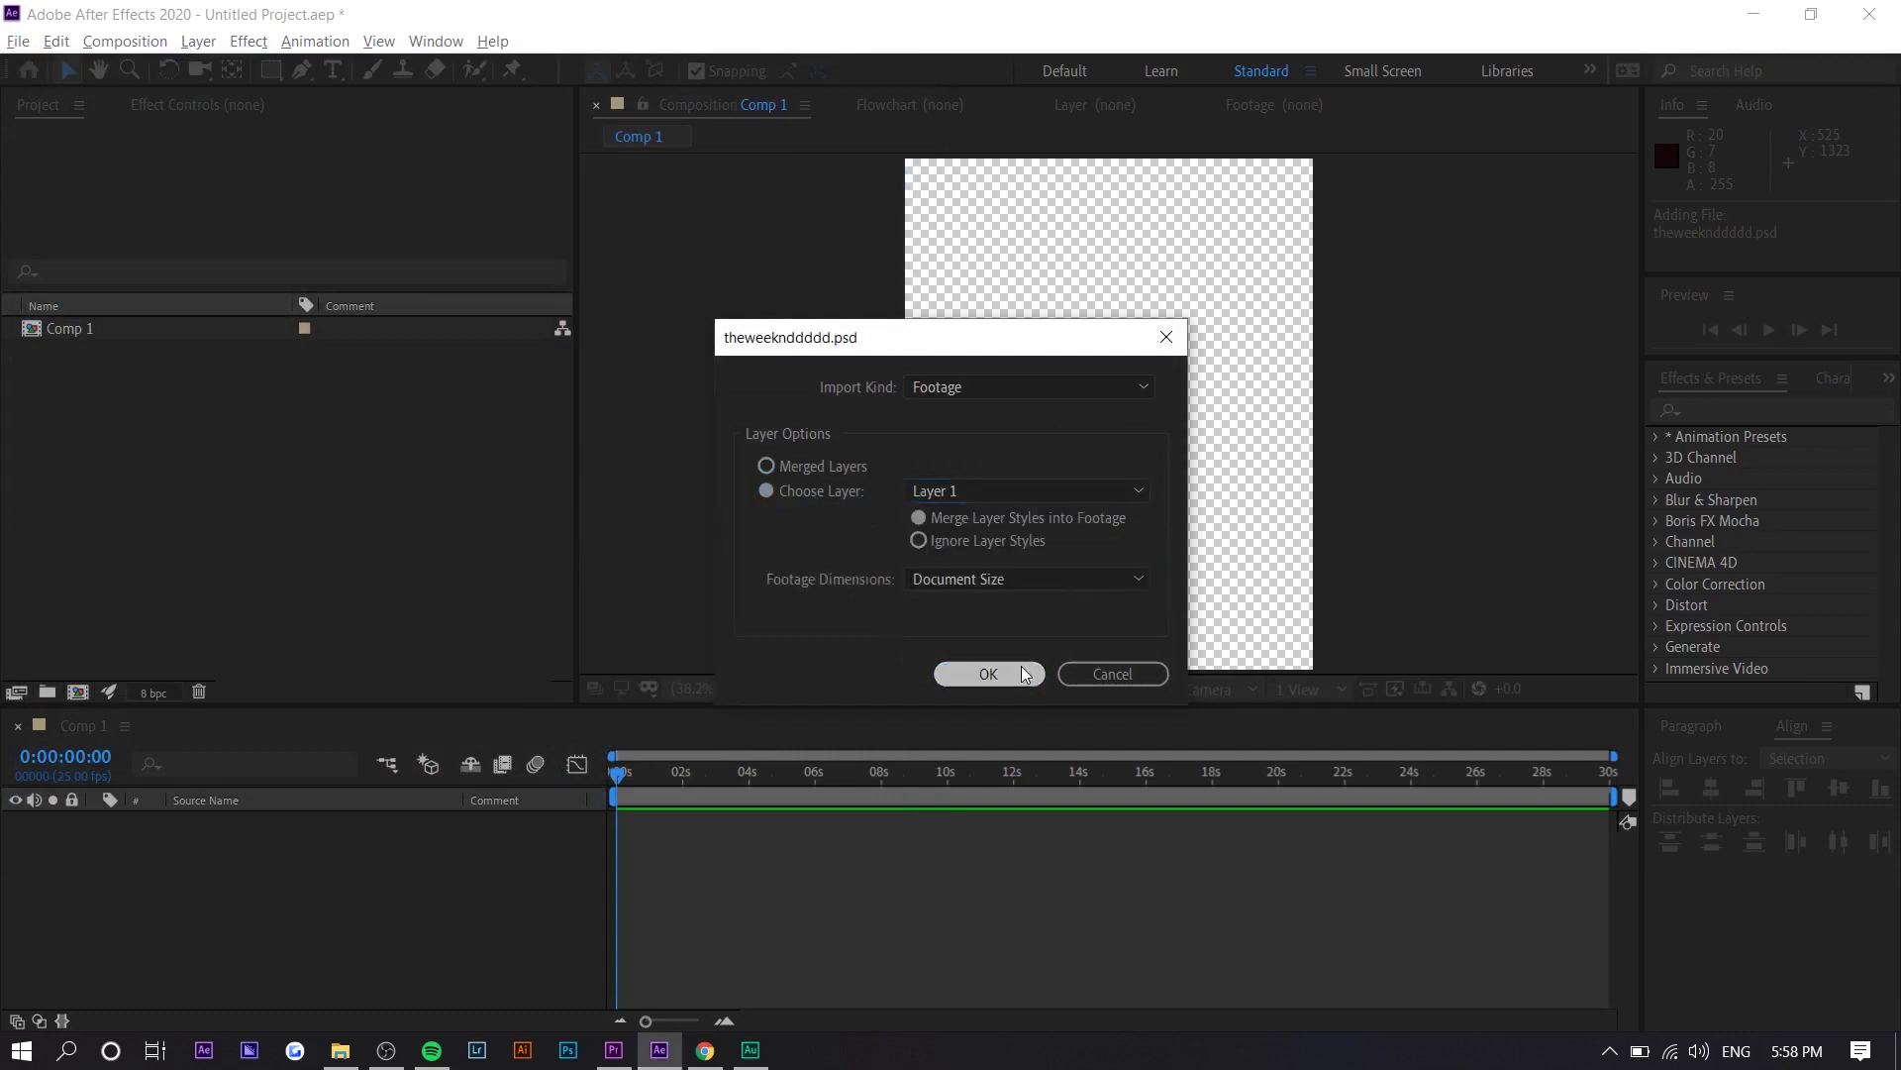
left_click(1022, 673)
left_click_drag(164, 349, 436, 824)
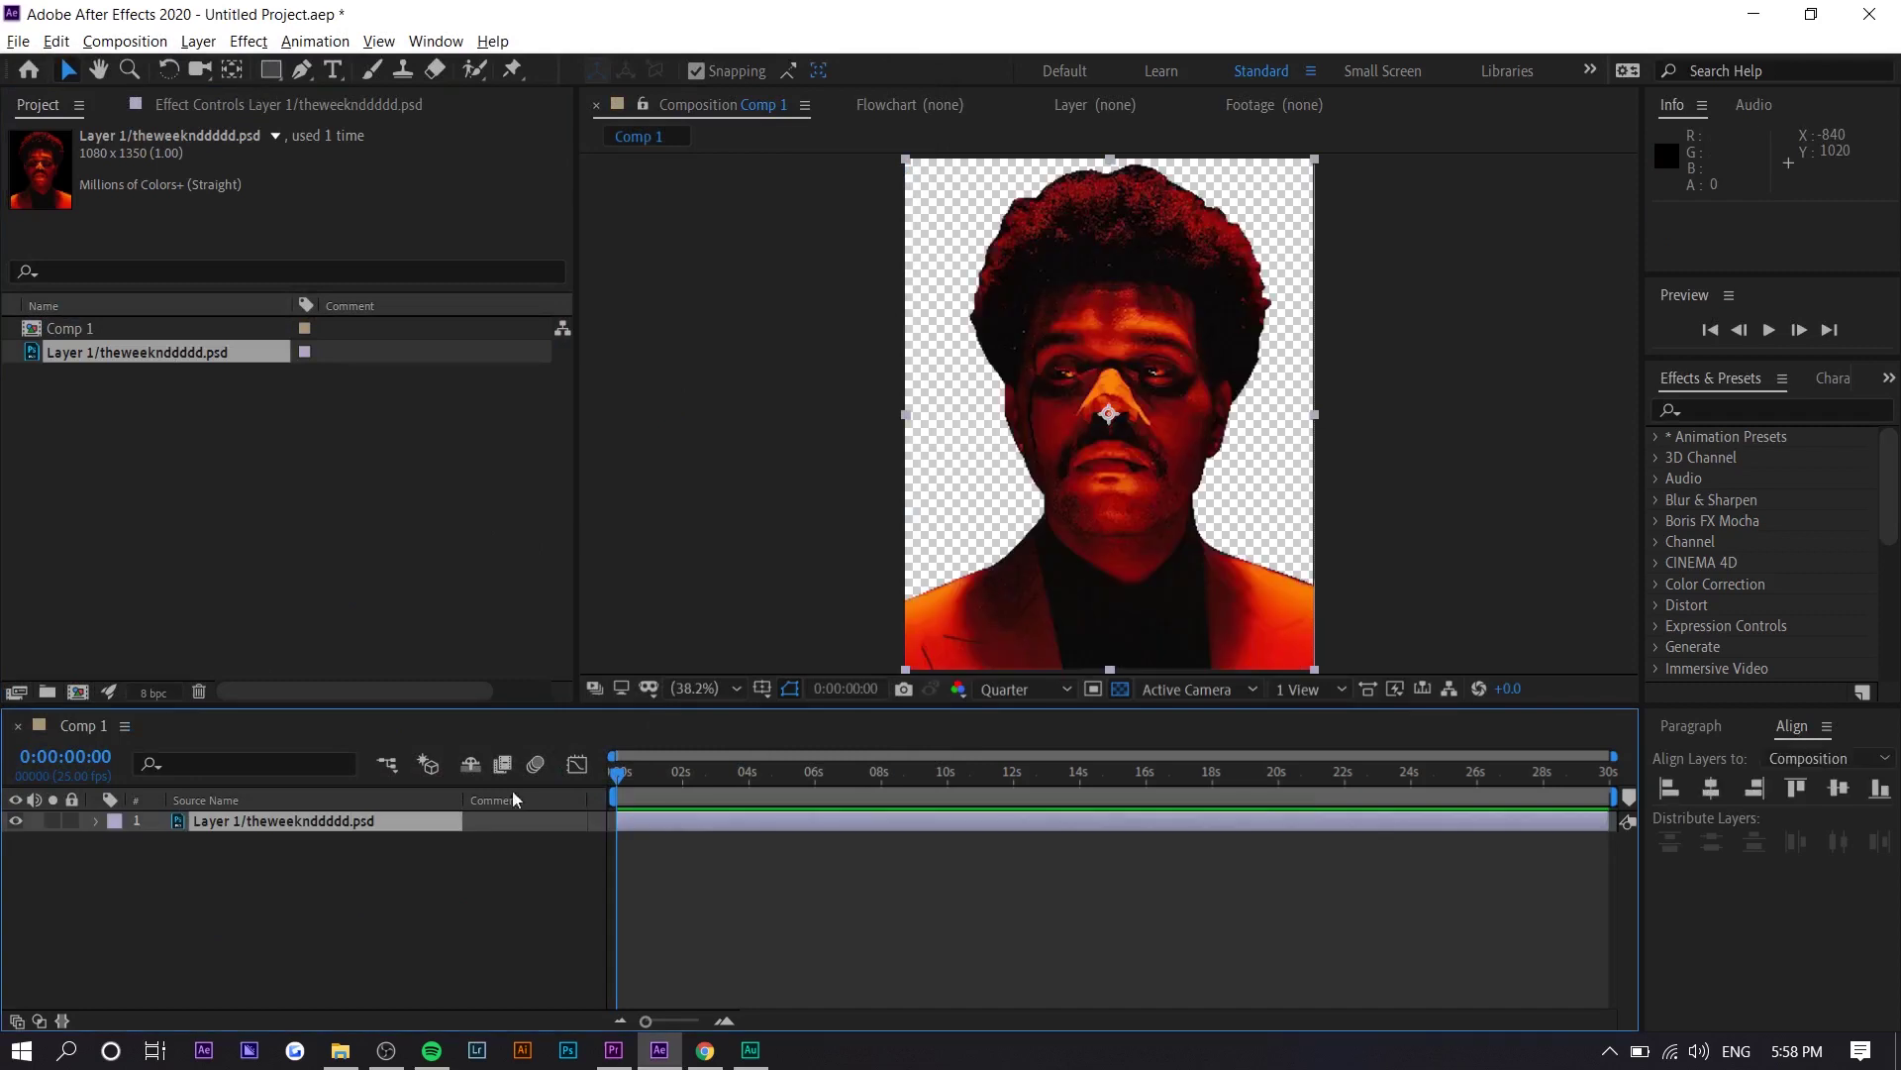
Step: Choose theweeknddddd.psd for import a second time to bring in another of its layers
right_click(371, 480)
mouse_move(453, 587)
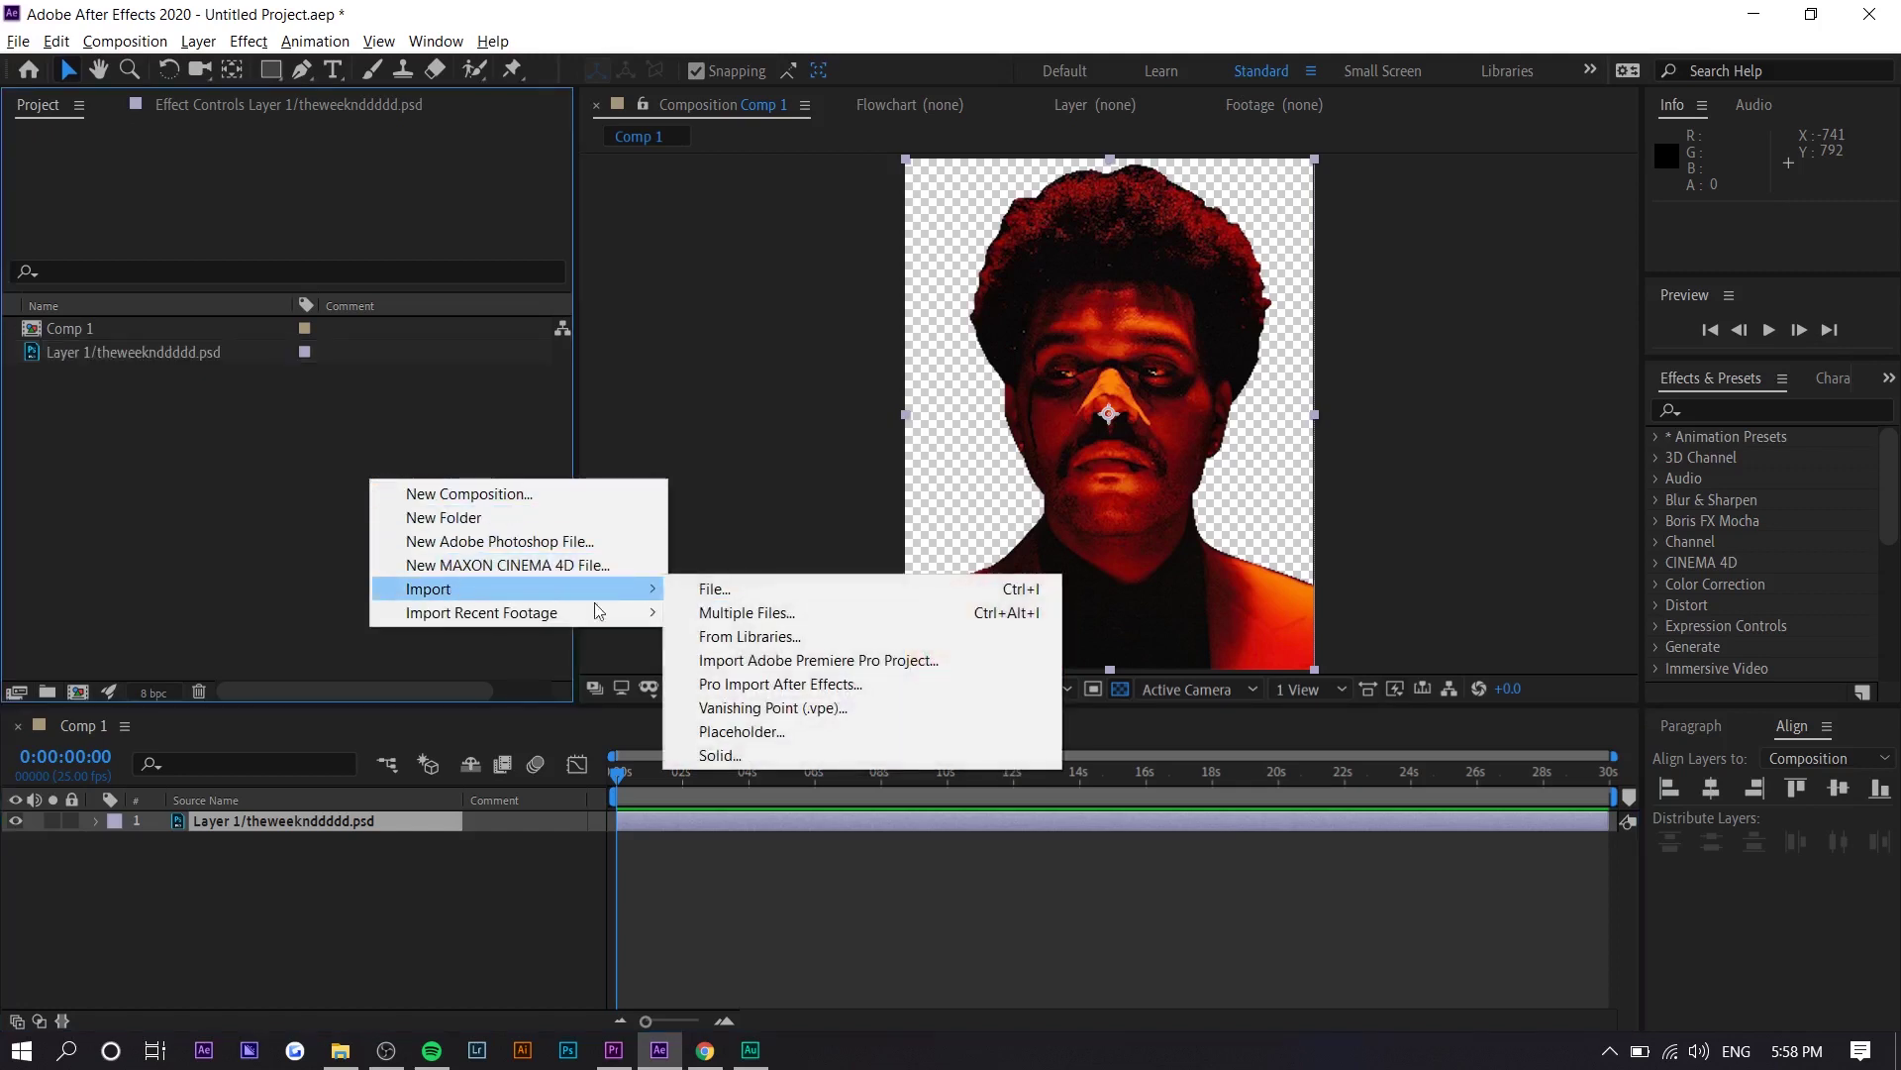
left_click(681, 591)
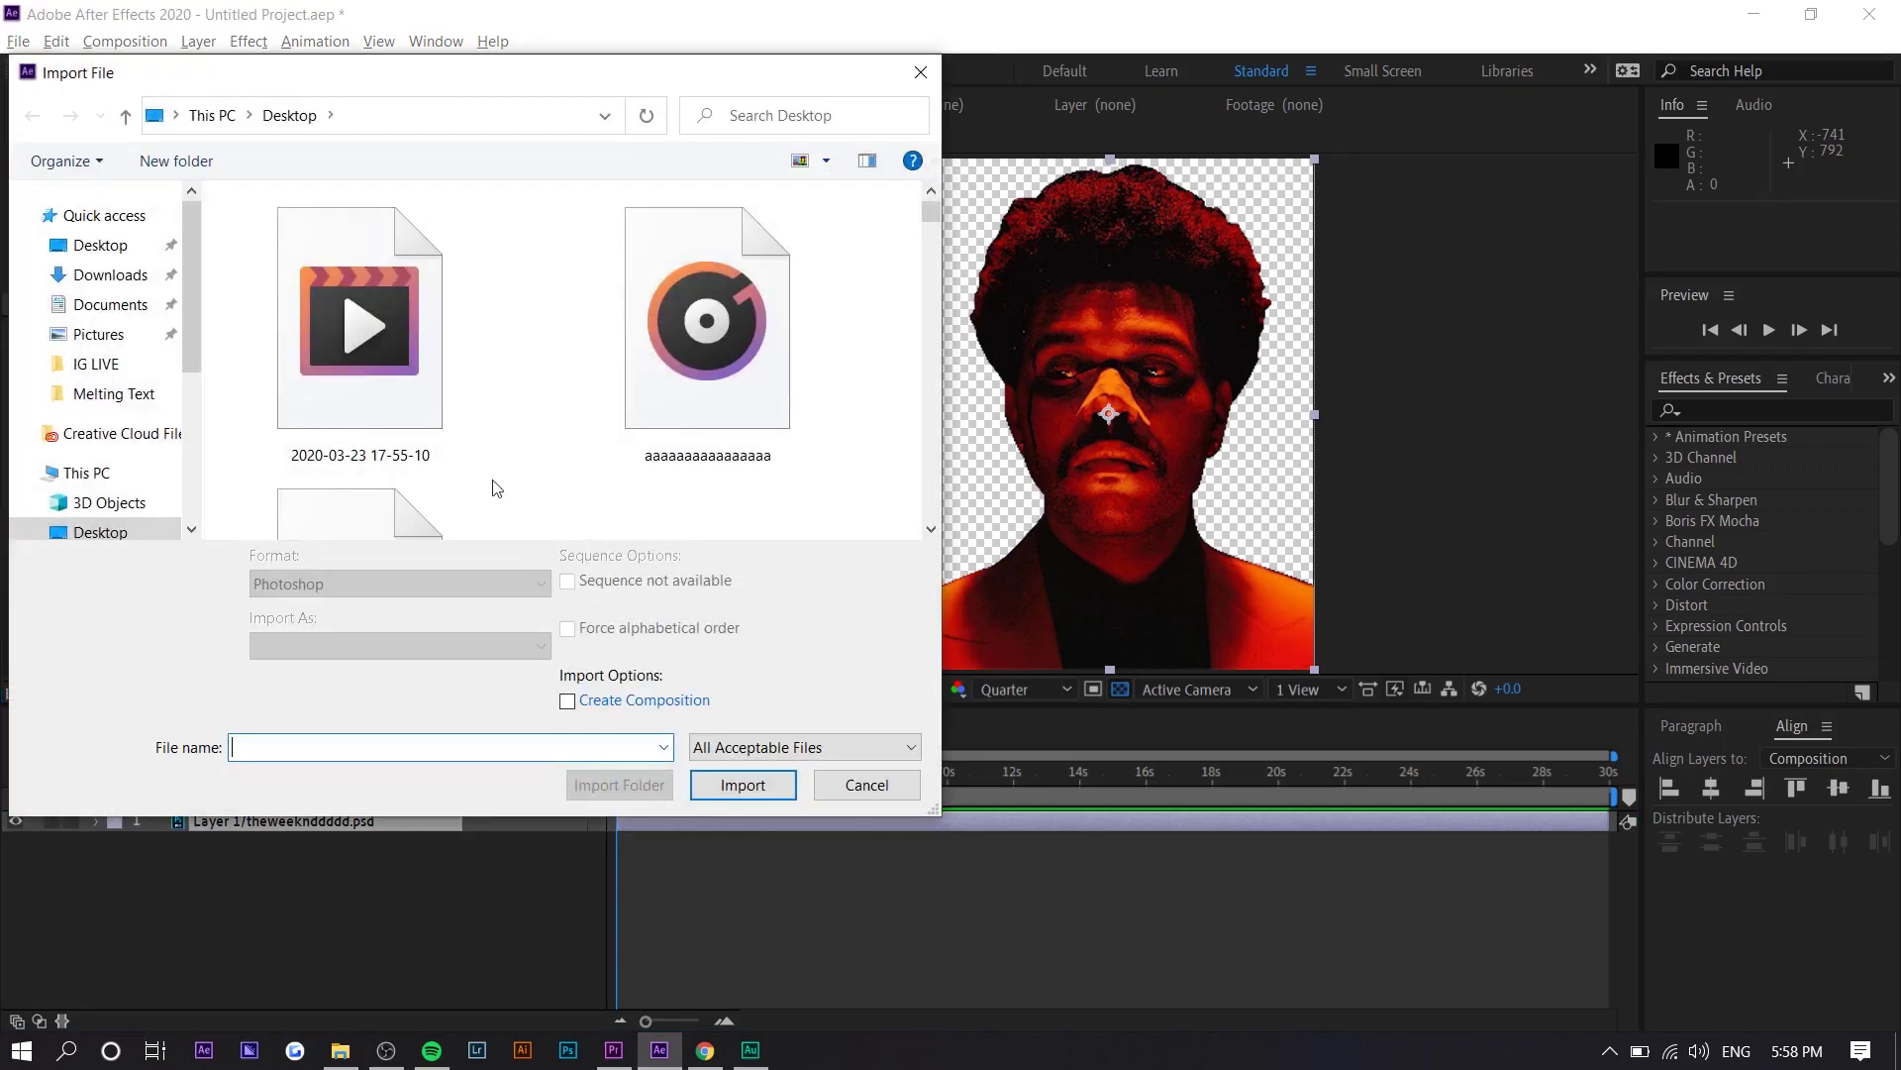
scroll(467, 445, "down", 2)
left_click(466, 444)
key("t")
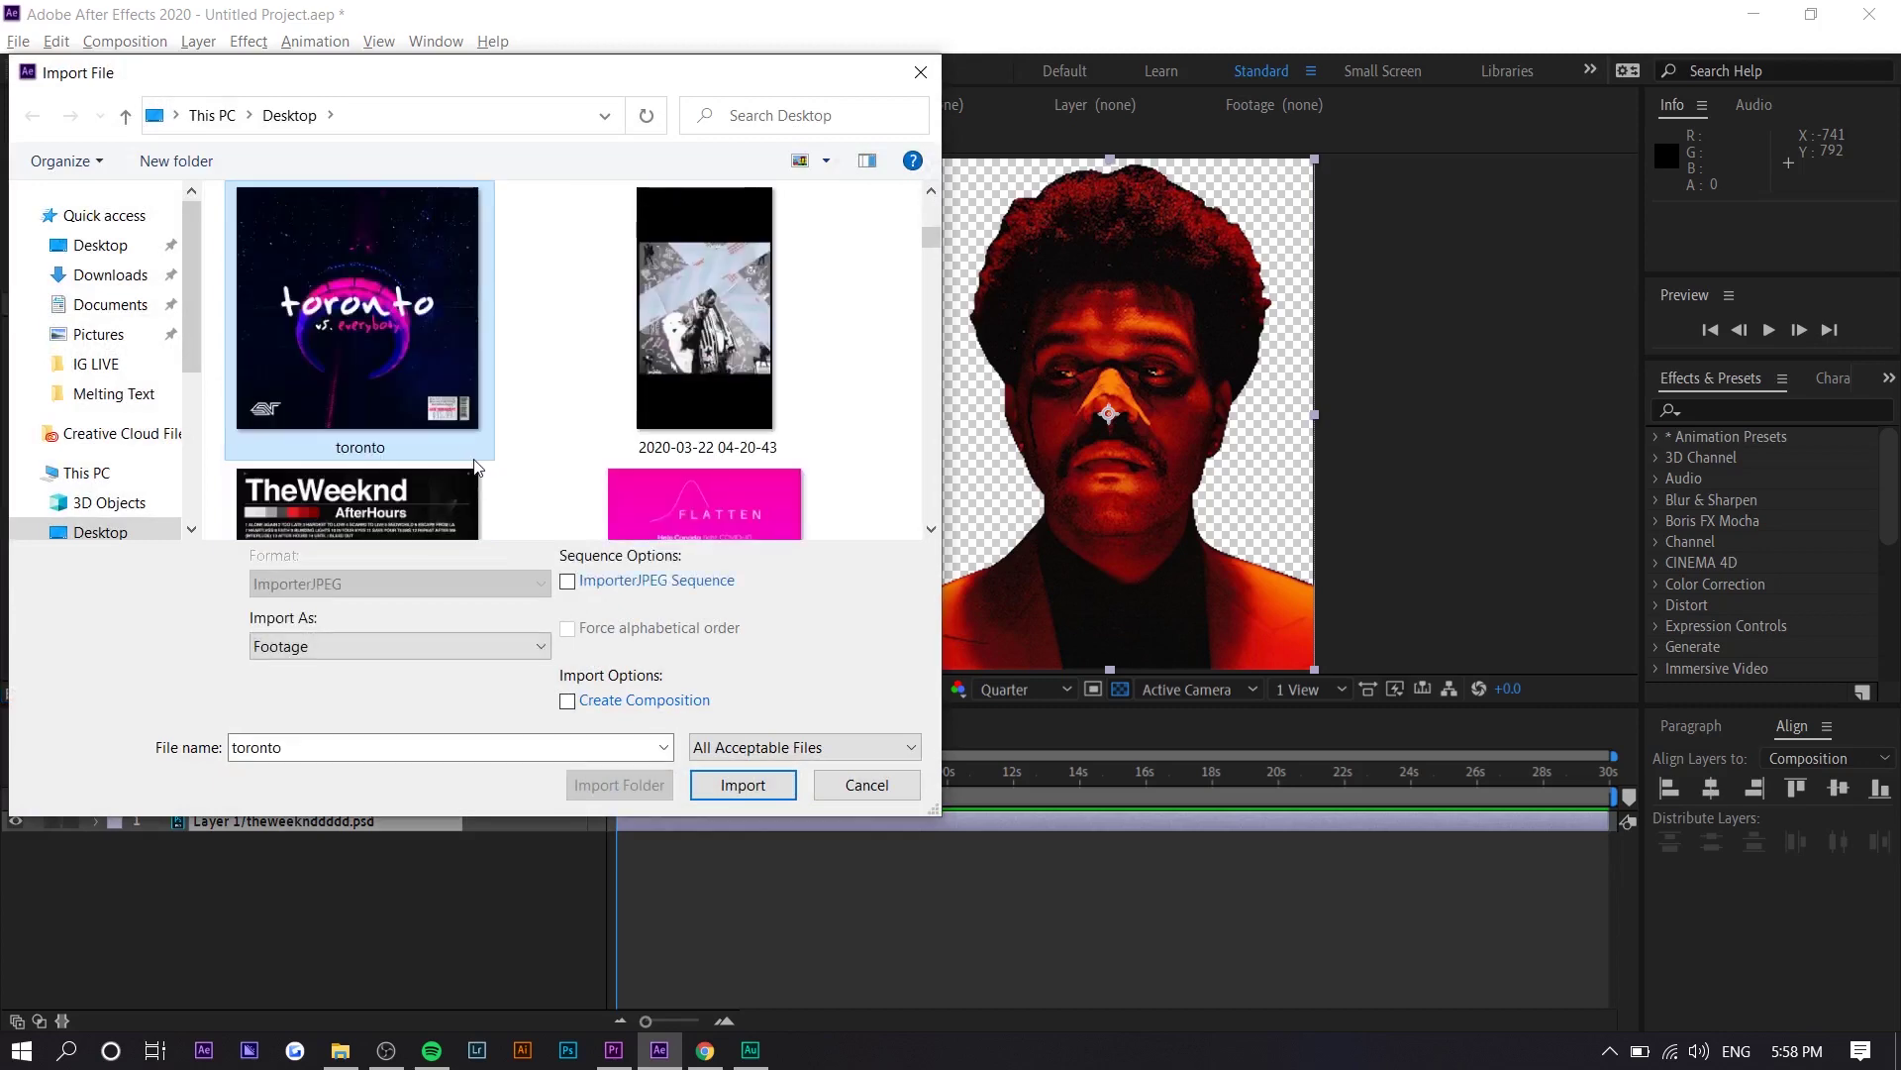
key("h")
scroll(479, 467, "down", 2)
left_click(600, 404)
double_click(648, 357)
Step: Import the PSD layer Si4wufjwdxh41 copy 4 as footage and place it below Layer 1 in Comp 1
left_click(841, 491)
left_click(959, 489)
left_click(988, 546)
left_click(987, 674)
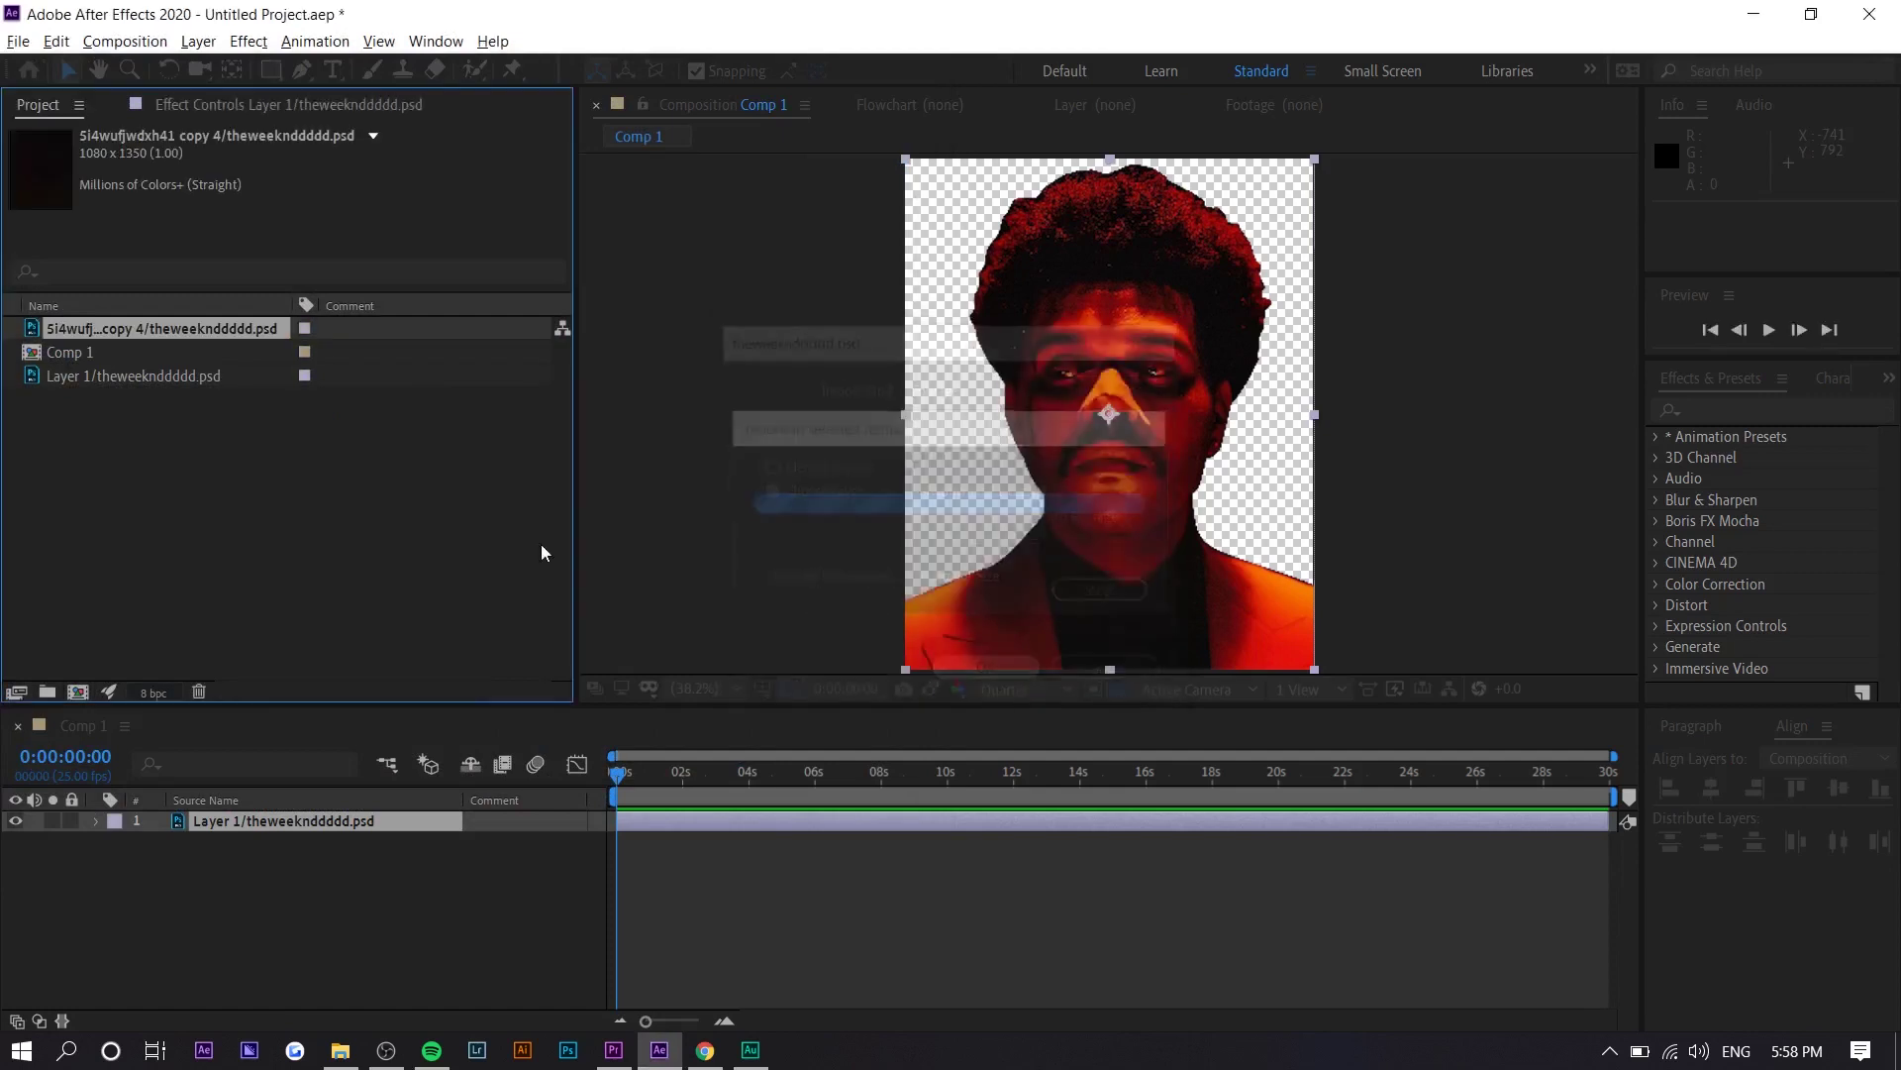
left_click_drag(149, 353, 466, 777)
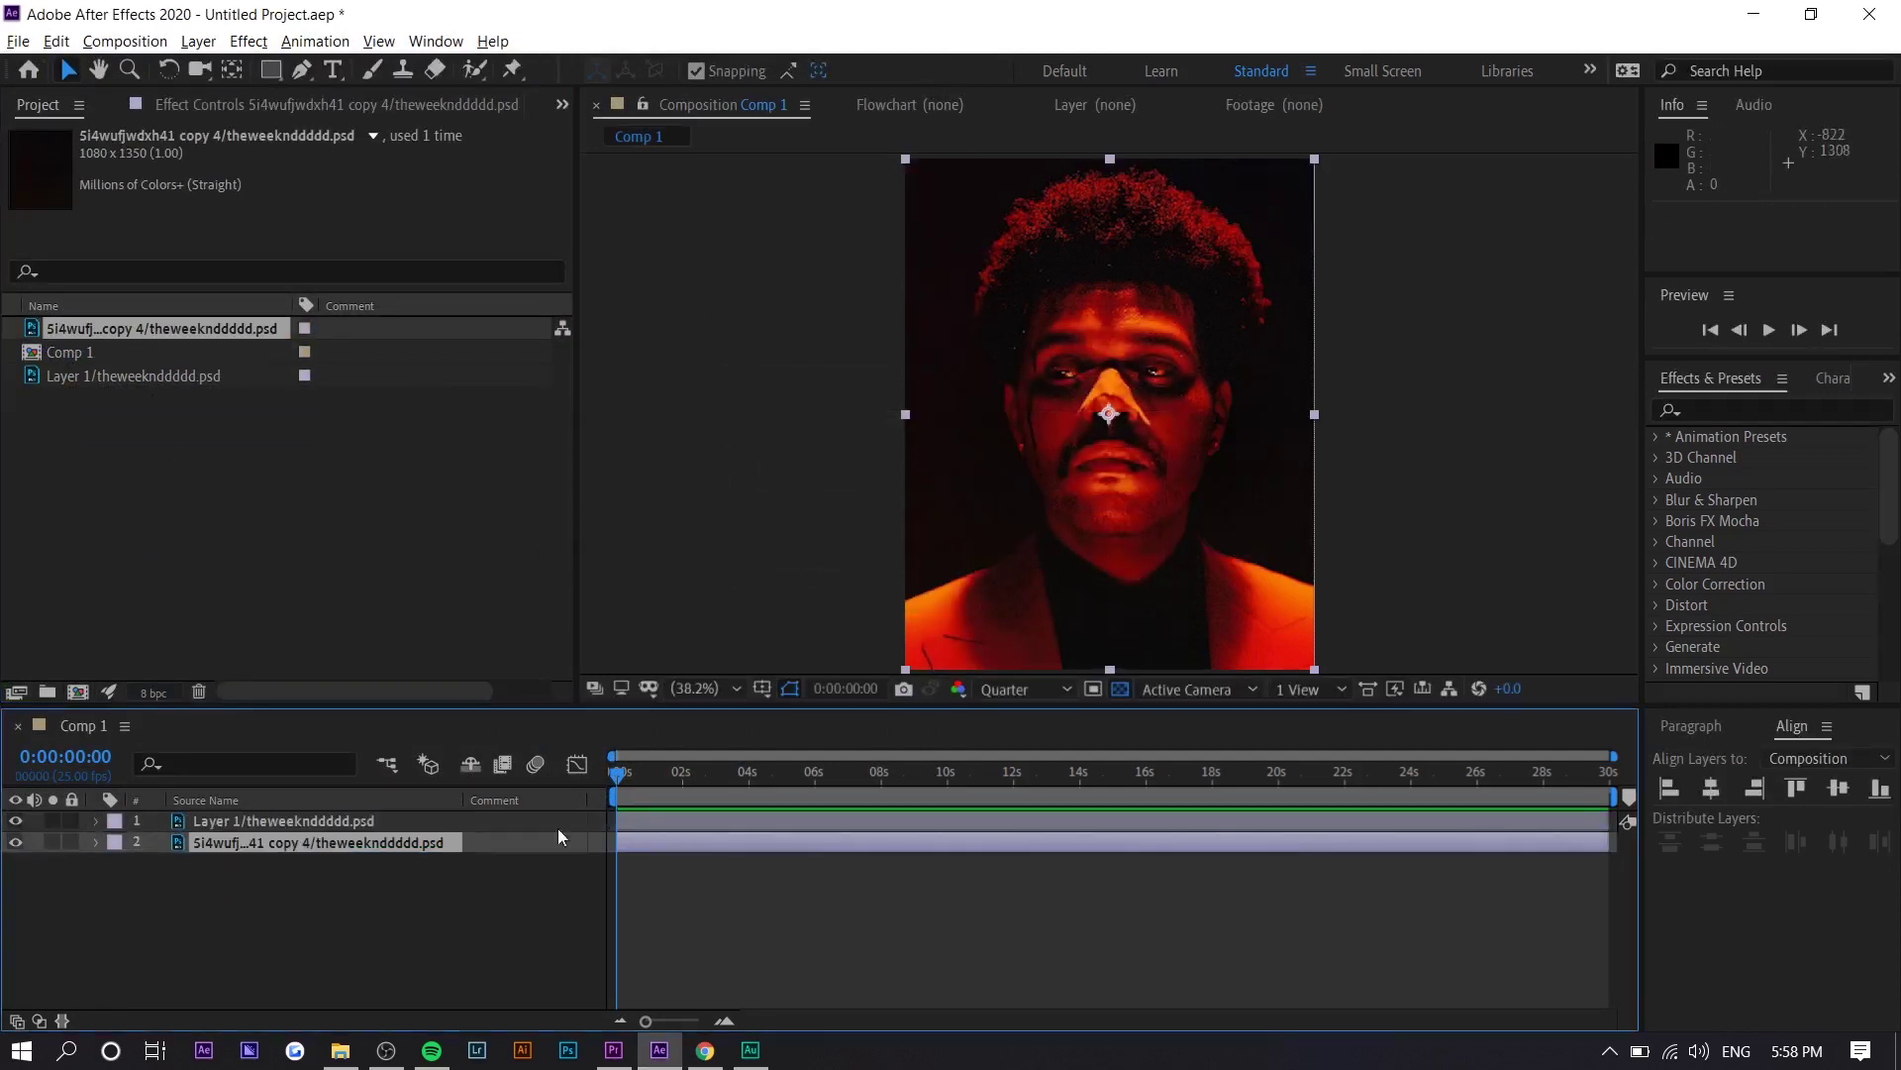
Step: Set the current time to 0:00:00:02, expand Layer 1's Transform properties and toggle the layer's visibility off and on
mouse_move(622, 777)
left_mouse_down()
mouse_move(974, 783)
mouse_move(627, 806)
left_mouse_up()
left_click(331, 871)
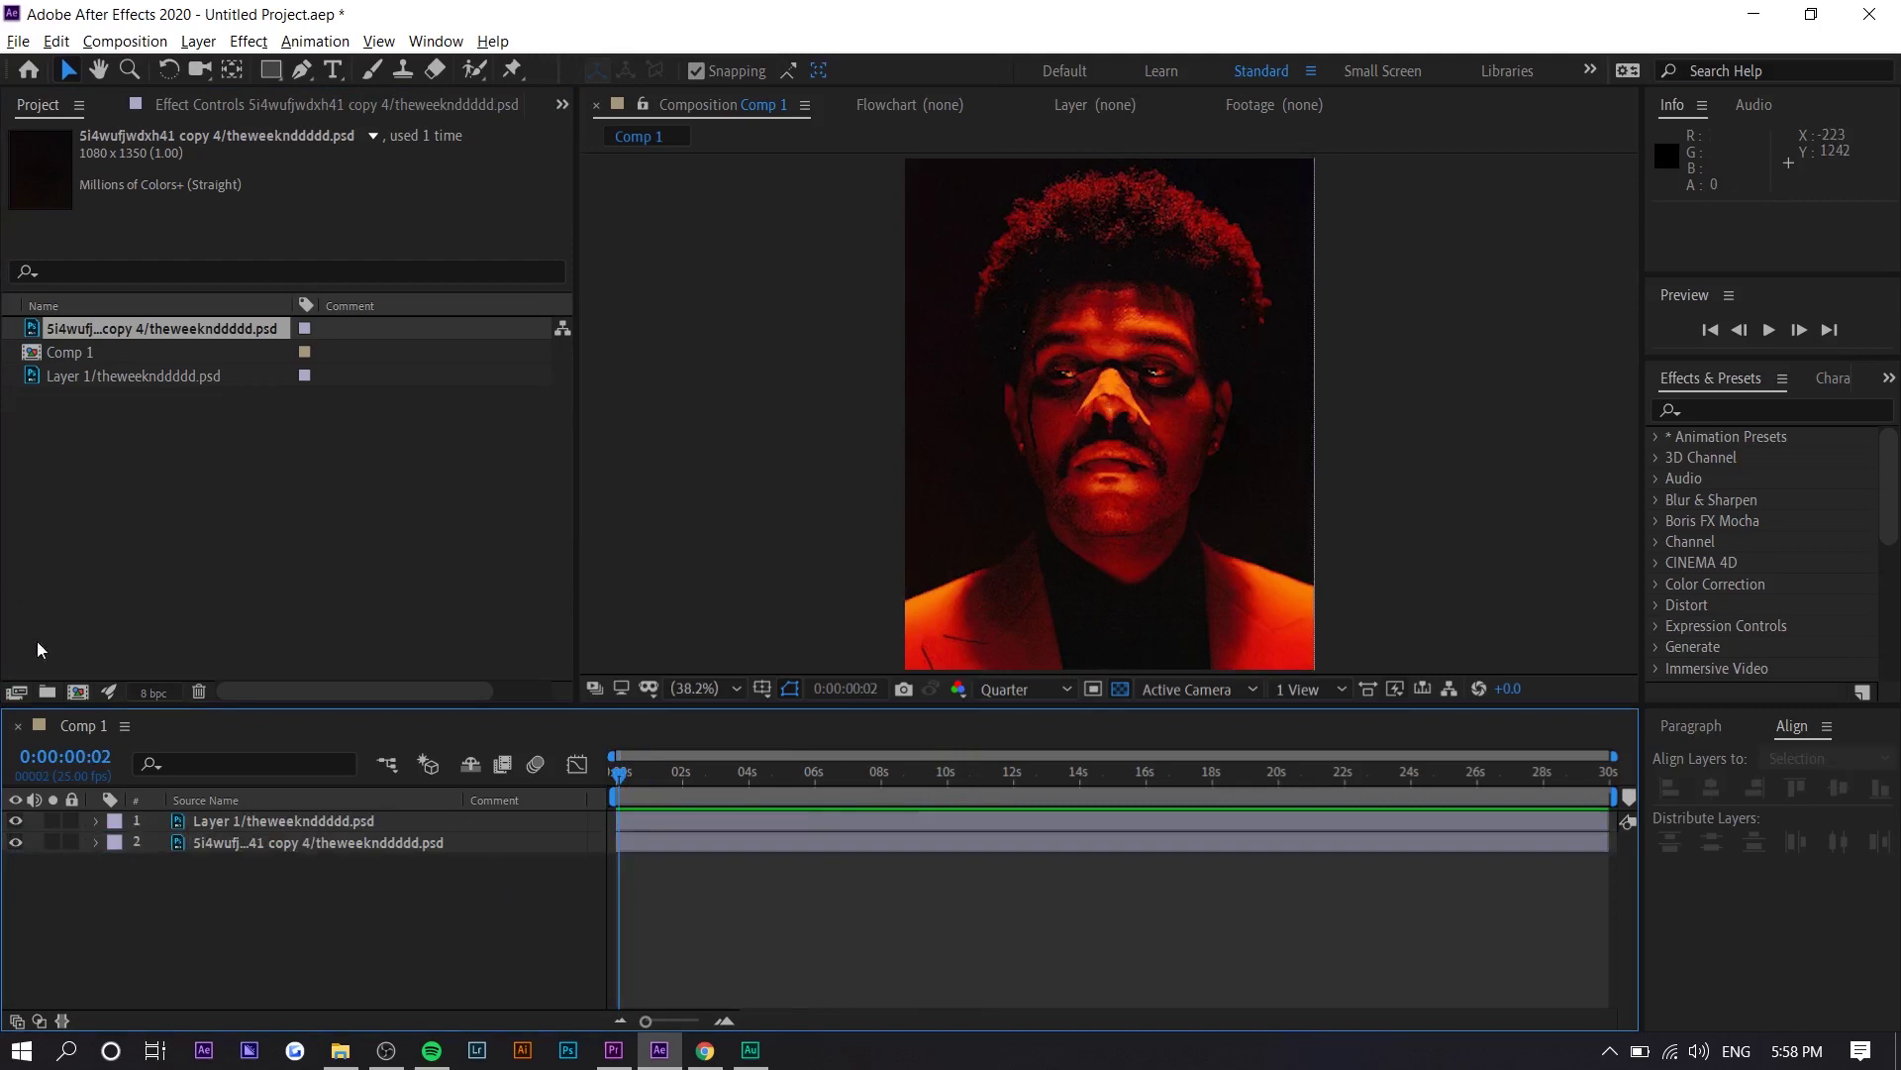
left_click(95, 820)
left_click(120, 842)
left_click(15, 820)
left_click(15, 820)
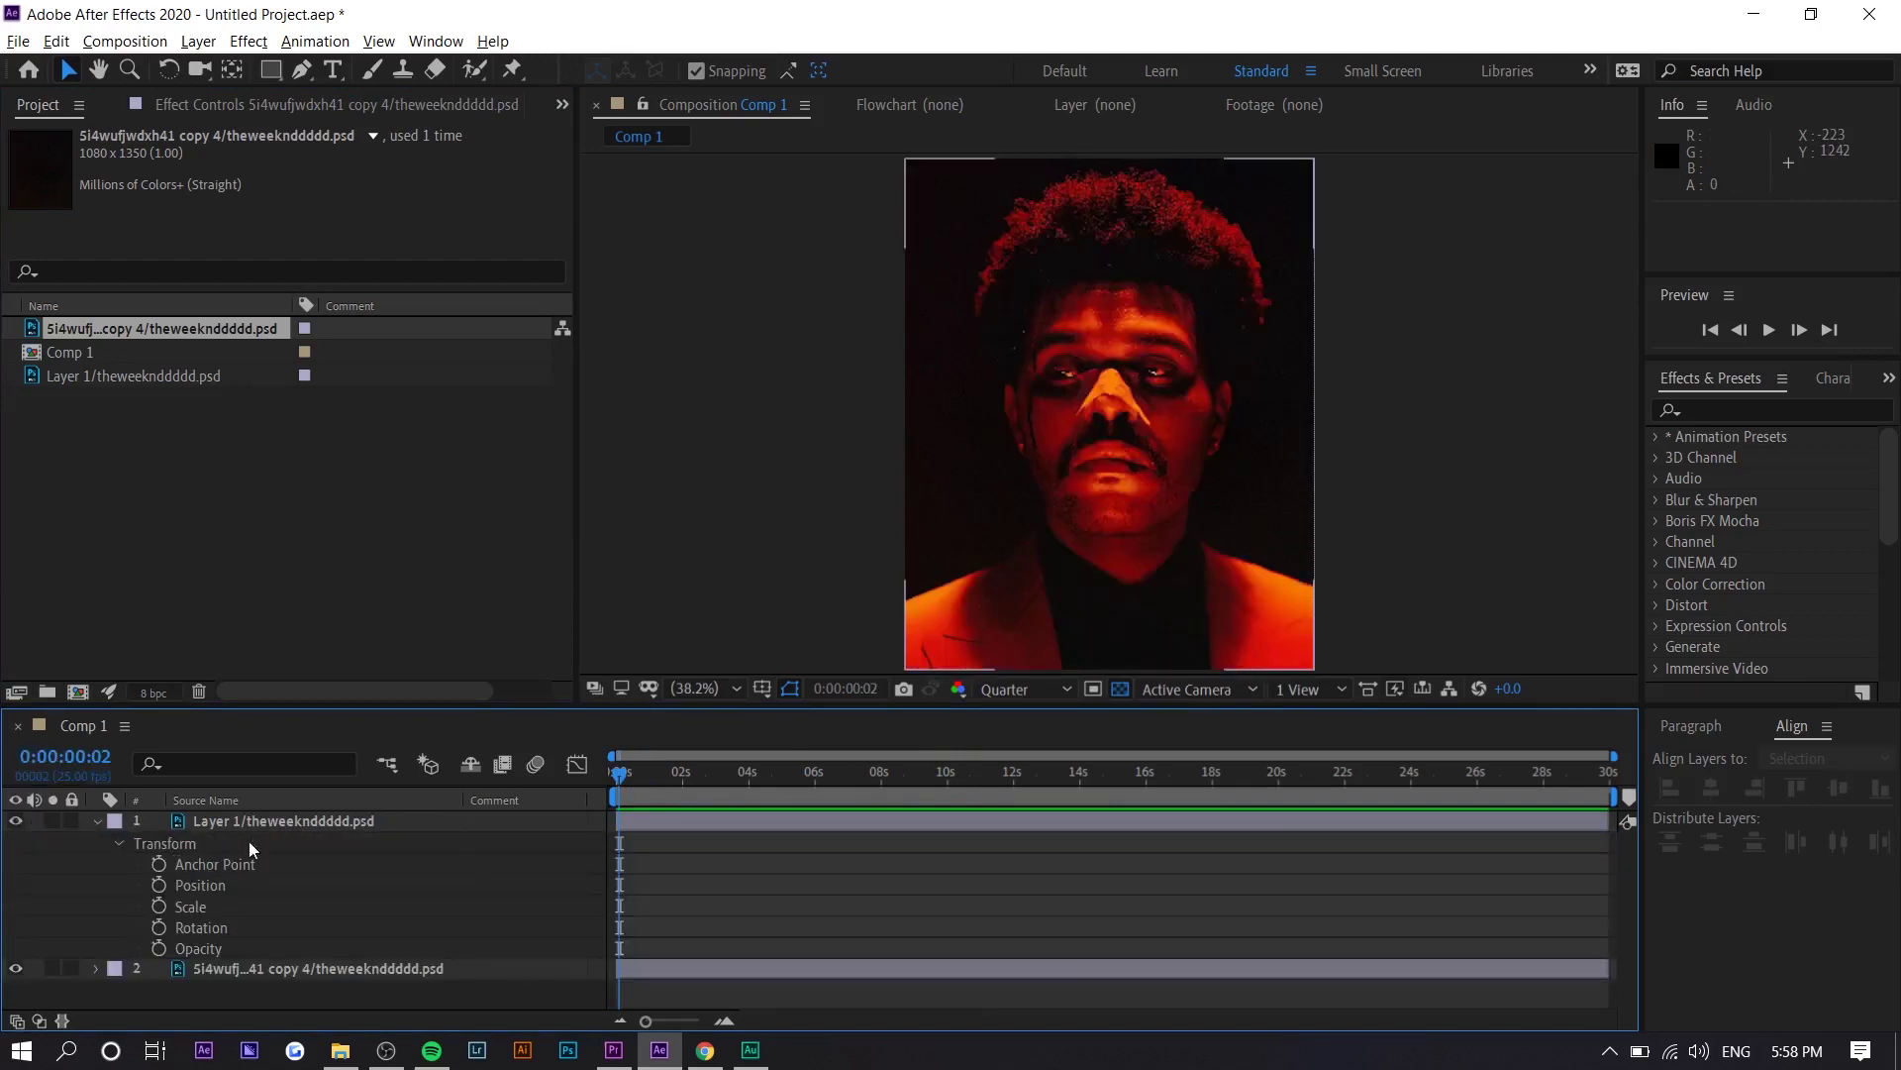
Step: Place a Puppet Position pin just below the nose on Layer 1, try dragging it sideways and undo that move
left_click(503, 73)
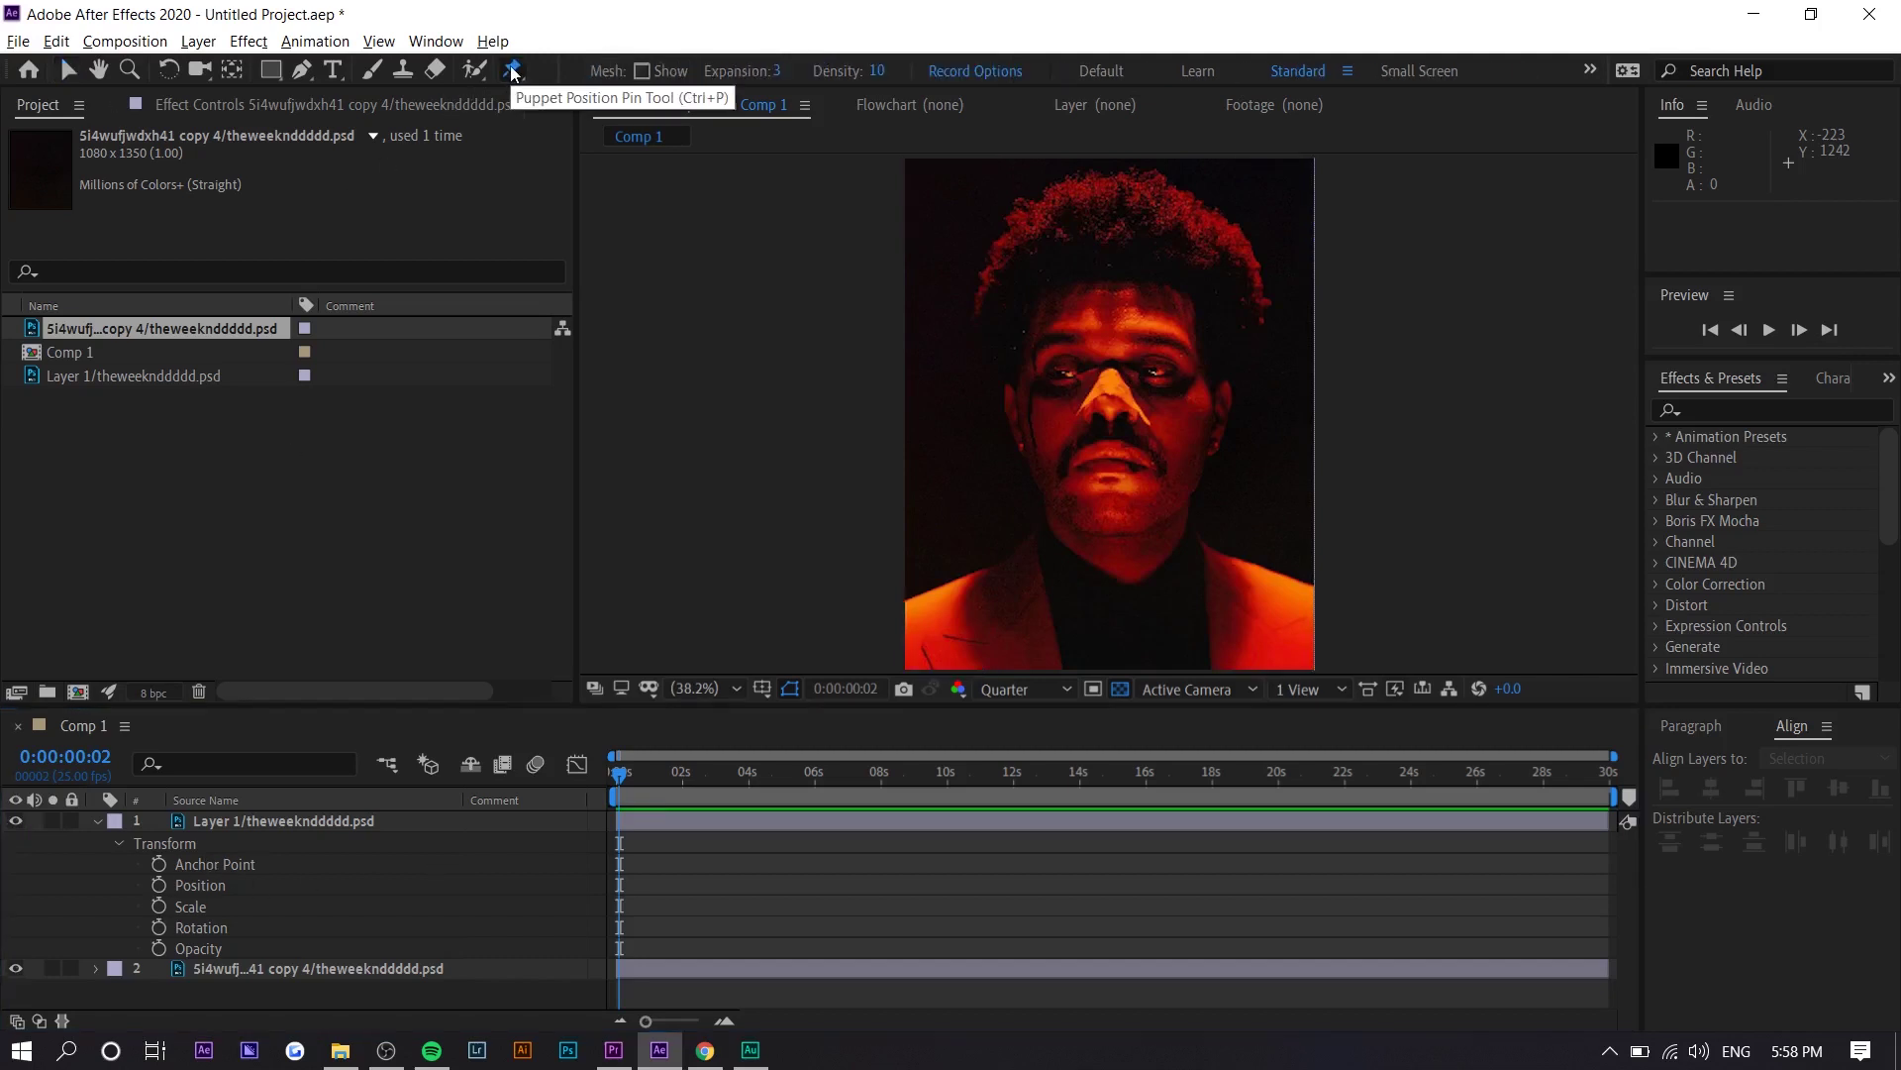
left_click(1112, 440)
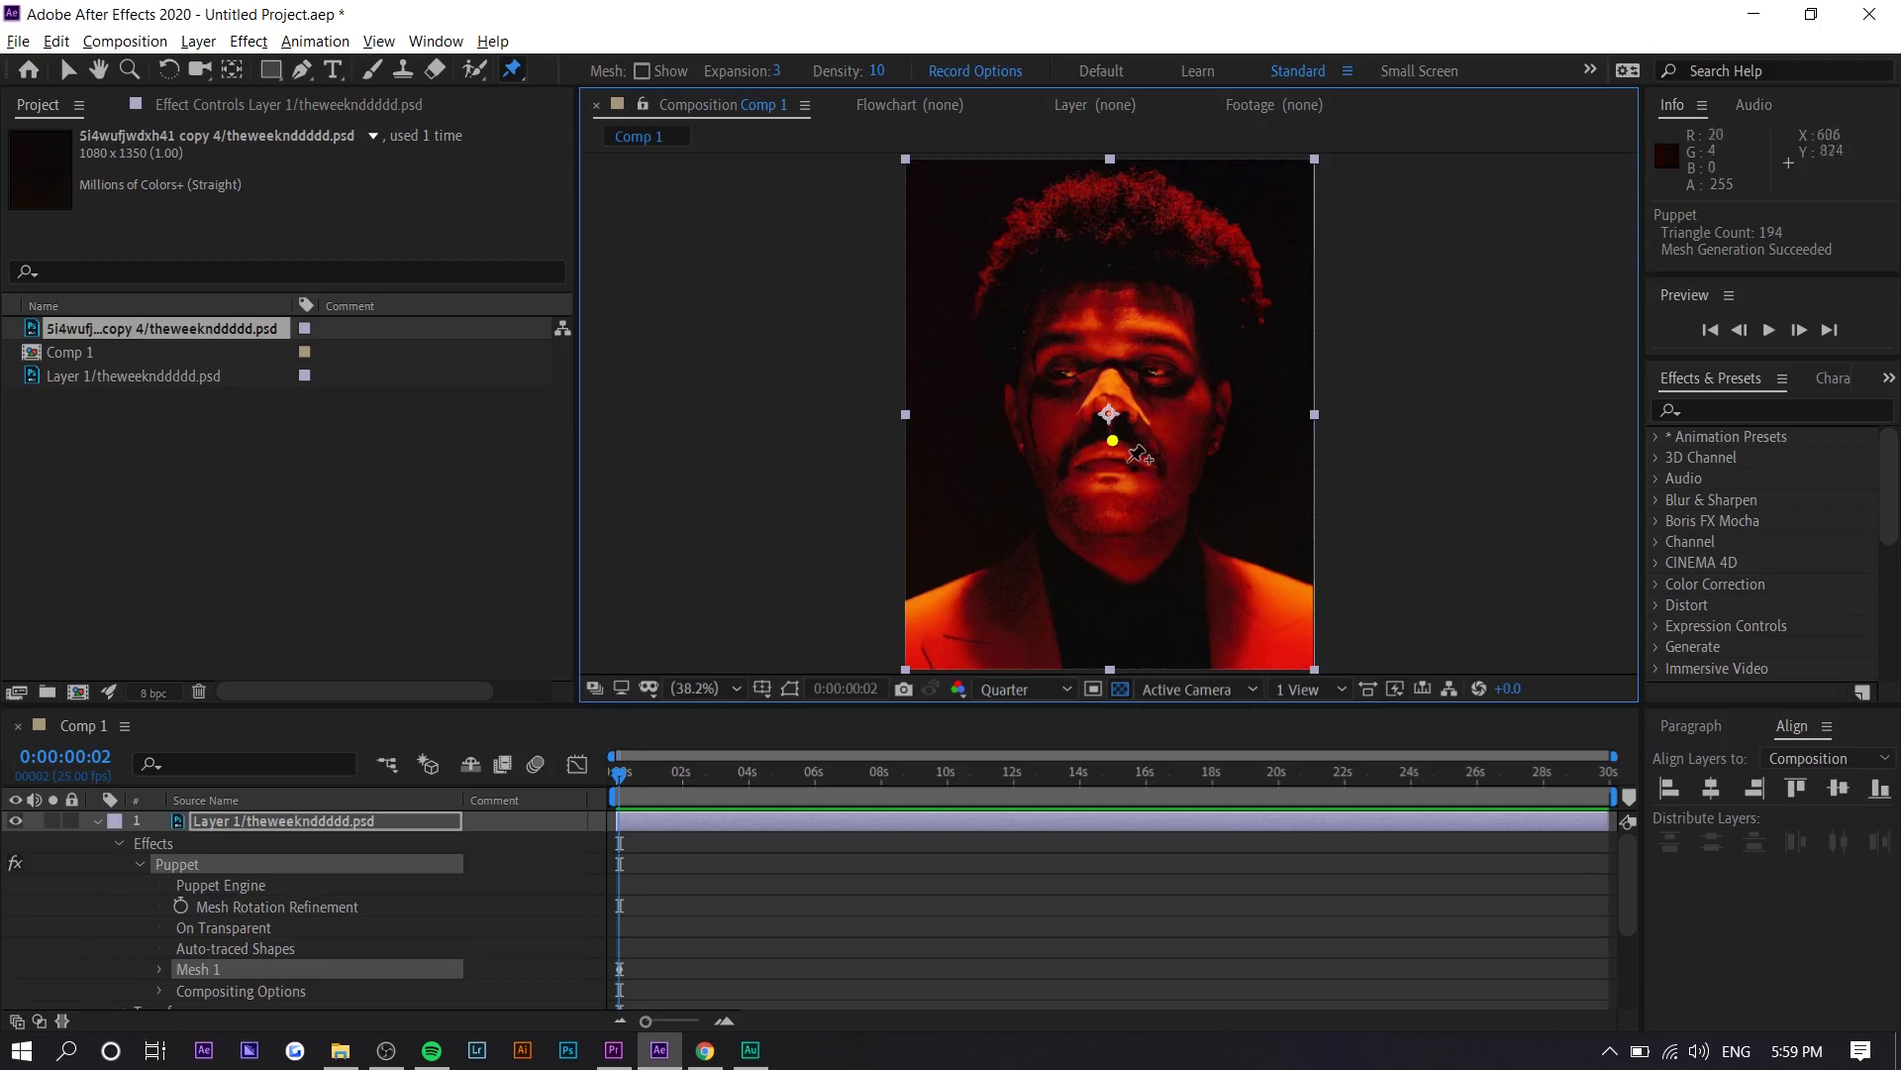
left_click_drag(1113, 443, 1064, 459)
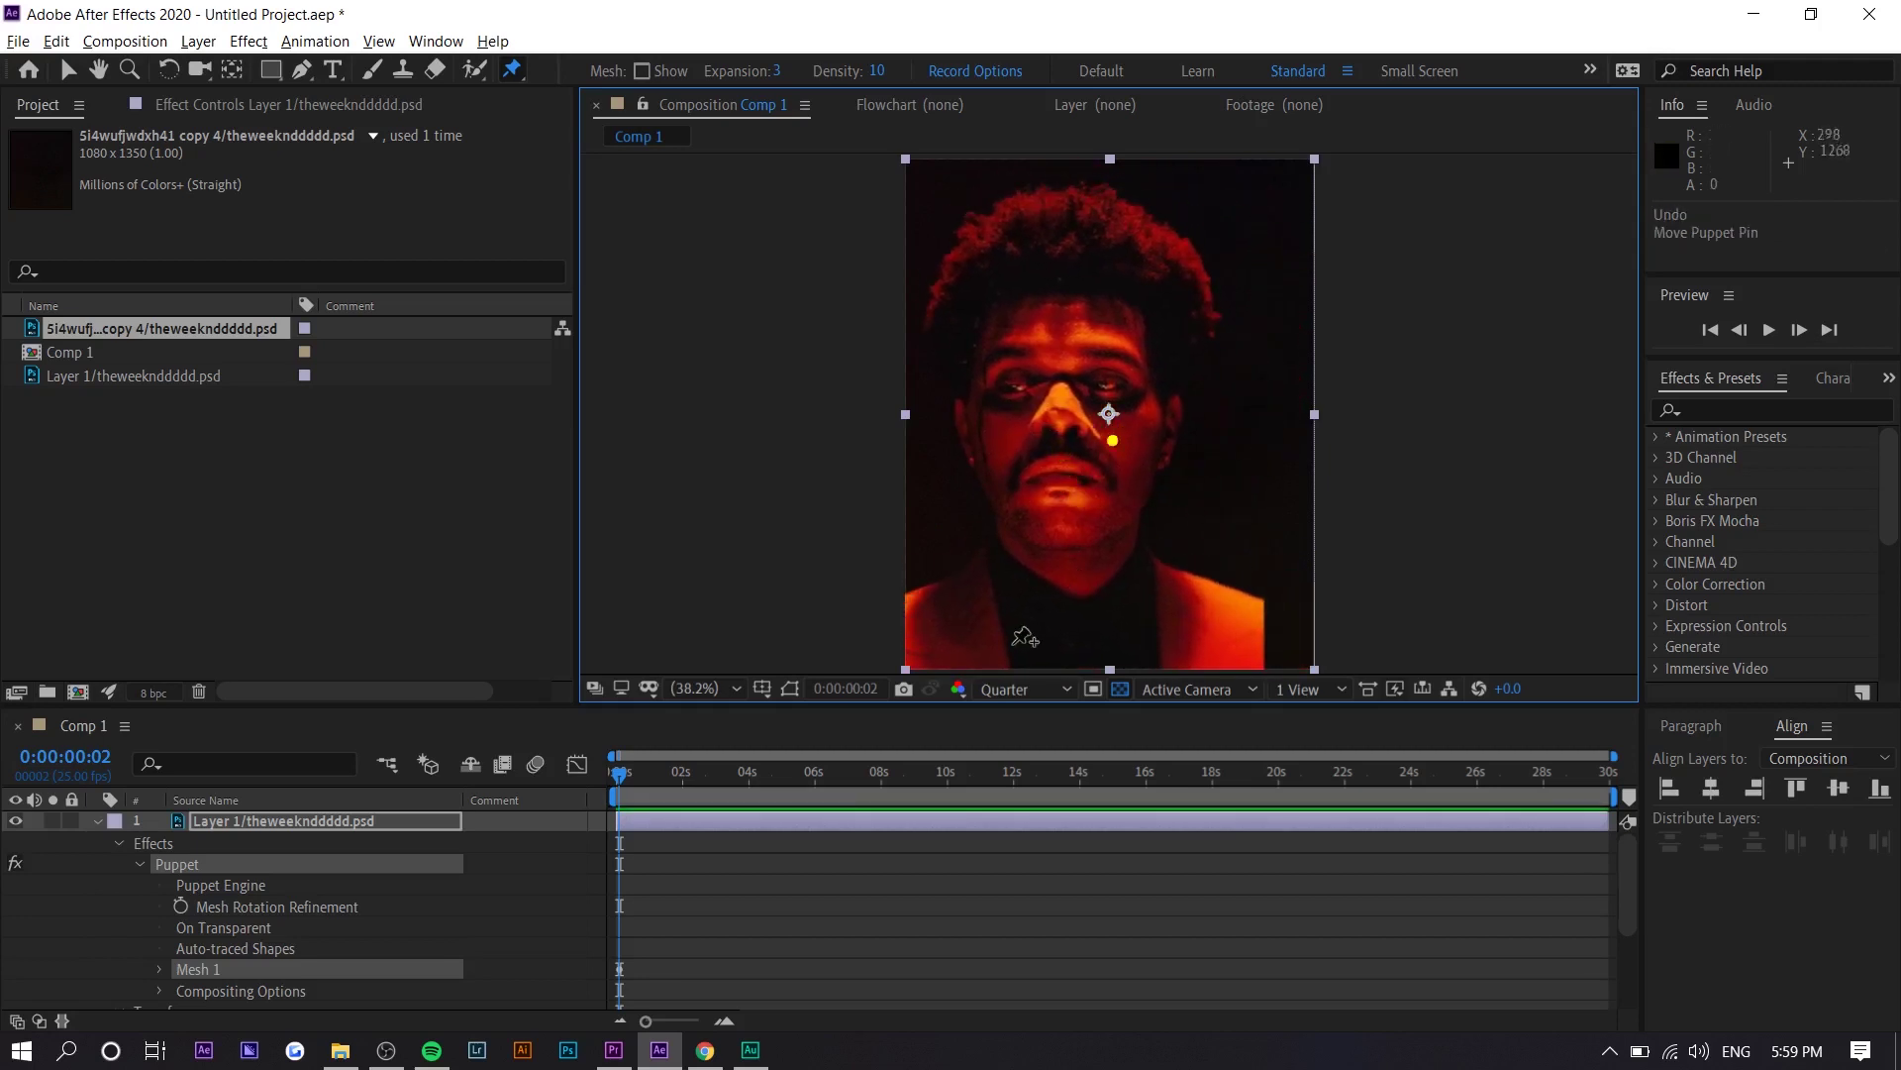
key("ctrl+z")
Step: Add eight puppet pins along both shoulders and the lower edge of the portrait to anchor the body
left_click(913, 627)
left_click(934, 659)
left_click(1073, 664)
left_click(1190, 663)
left_click(1297, 663)
left_click(1309, 604)
left_click(1251, 597)
left_click(964, 592)
Step: Try a slight move of the face pin against the anchored body and undo it
left_click(1112, 441)
left_click_drag(1112, 441, 1115, 448)
key("ctrl+z")
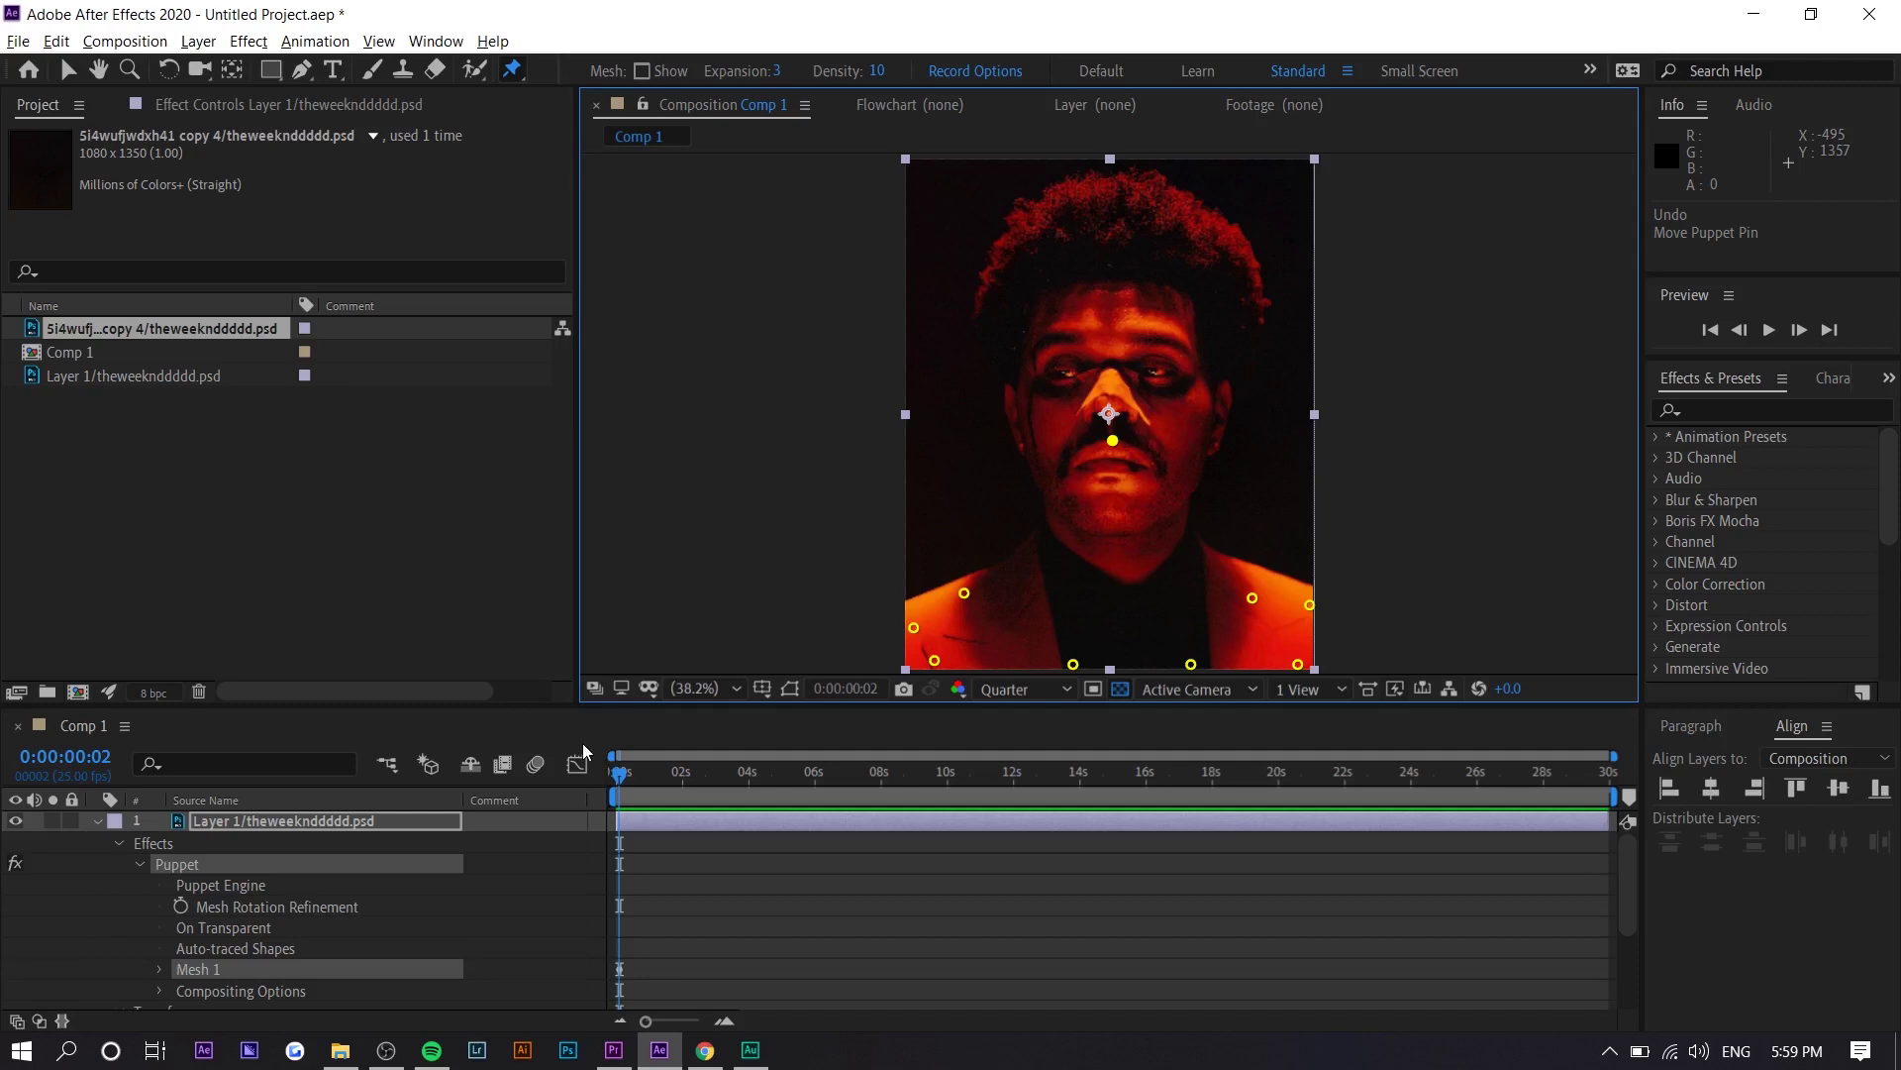
Step: Select the face pin and reveal its keyframed Position property under Puppet Pin 1 in Mesh 1's Deform group
scroll(319, 915, "down", 2)
left_click(159, 924)
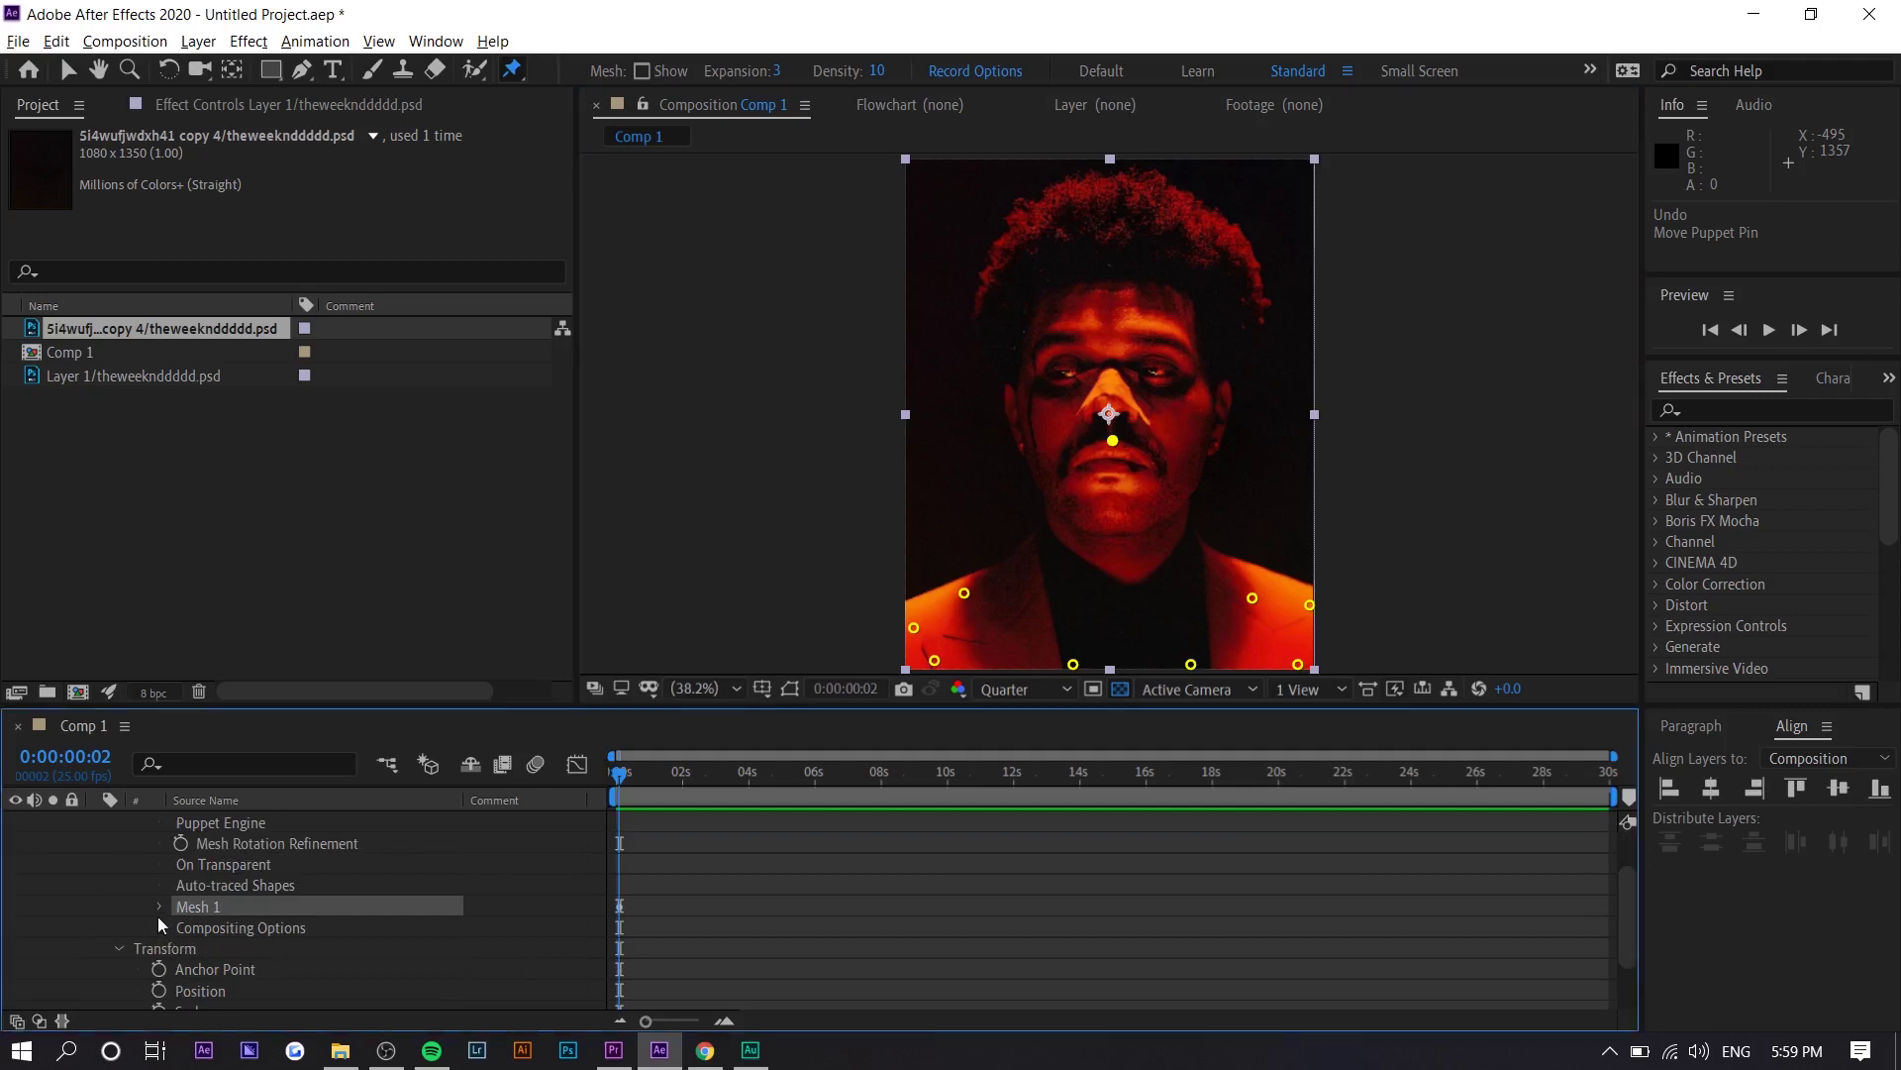
left_click(159, 907)
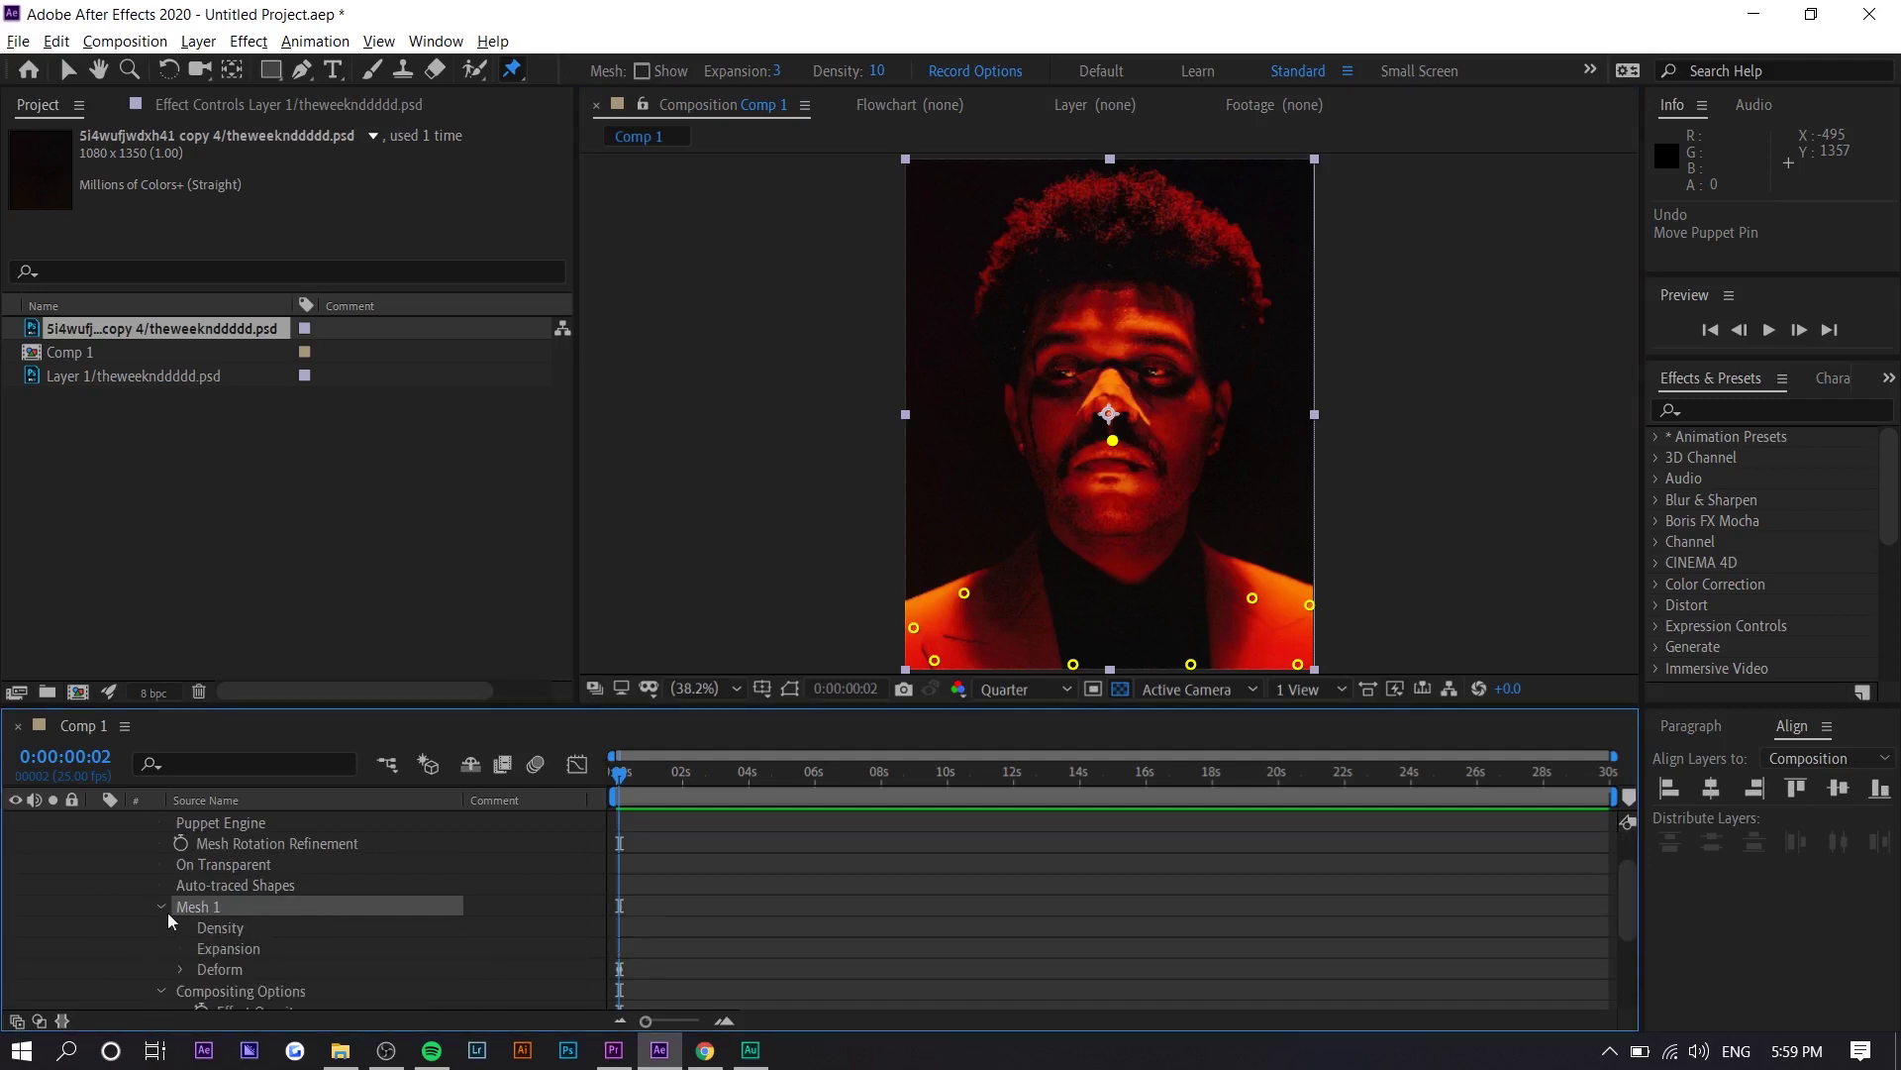
left_click(182, 966)
scroll(186, 961, "down", 3)
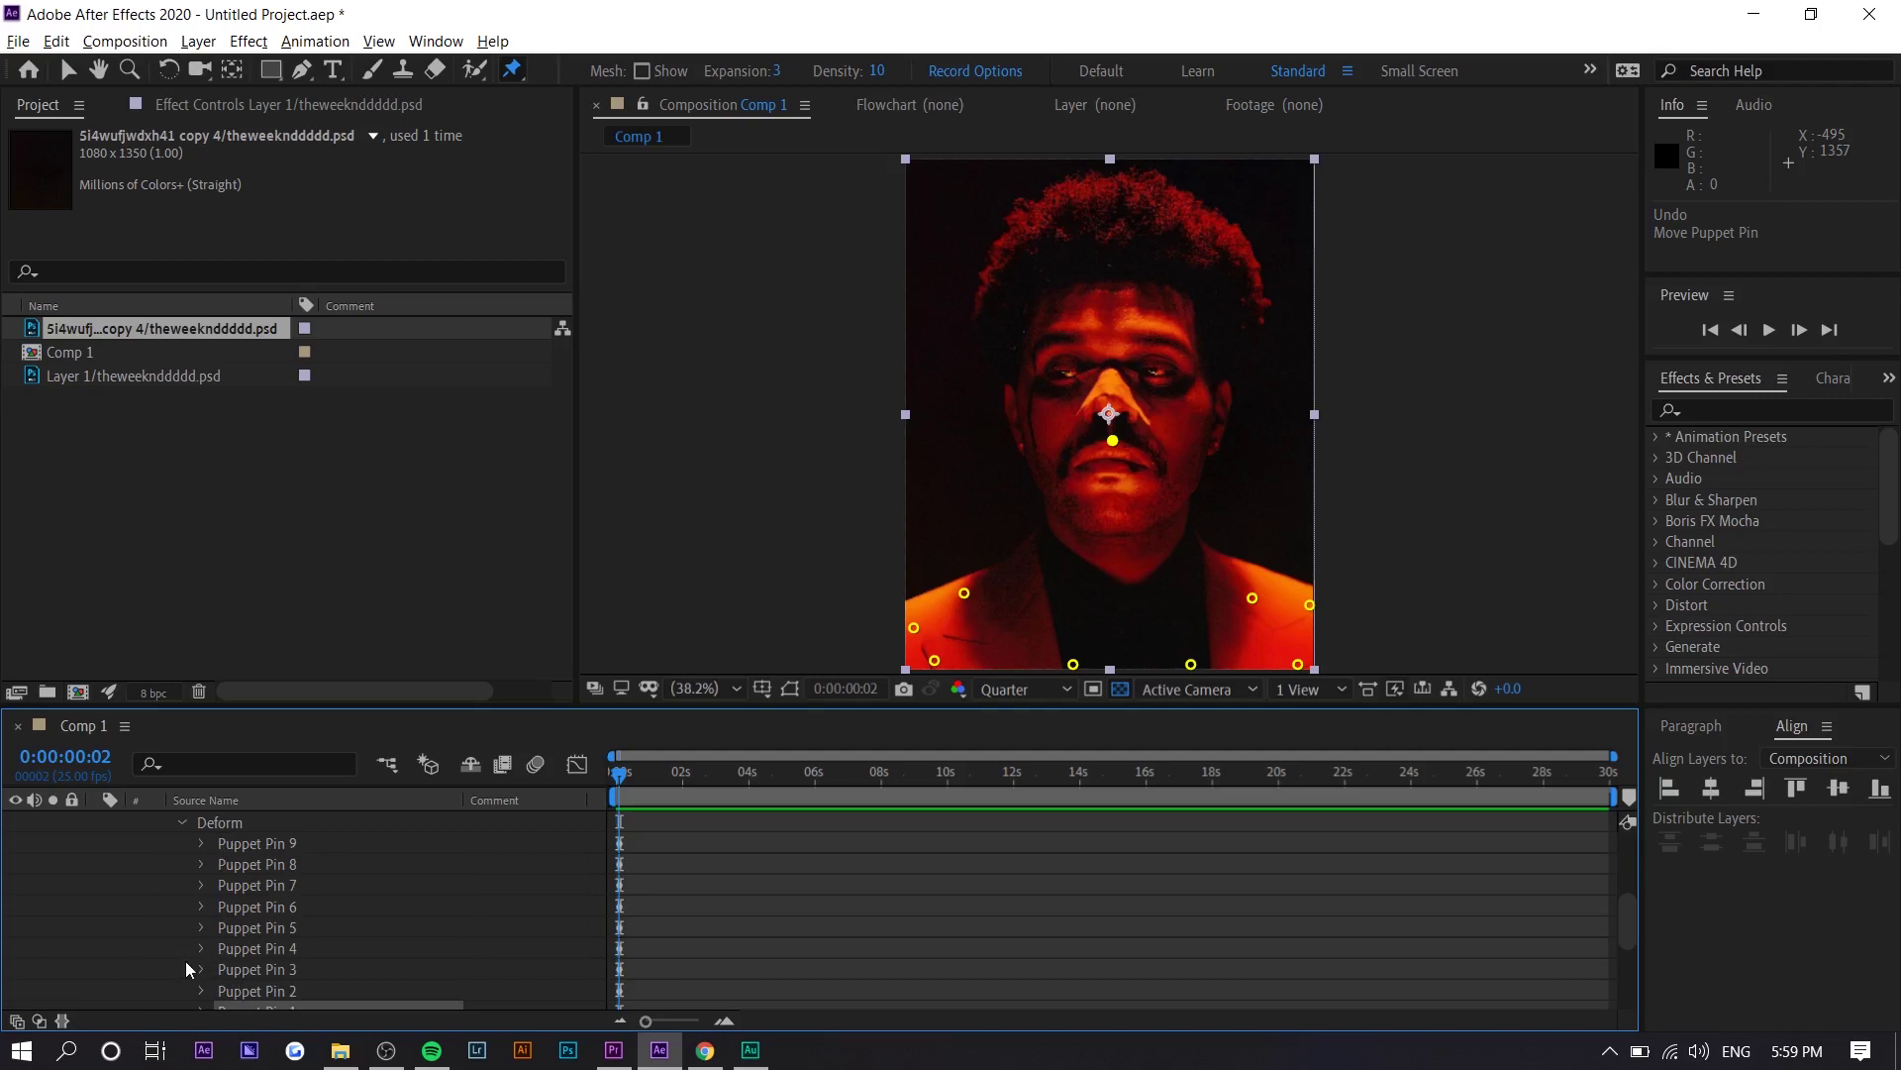
scroll(186, 960, "down", 2)
left_click(1110, 442)
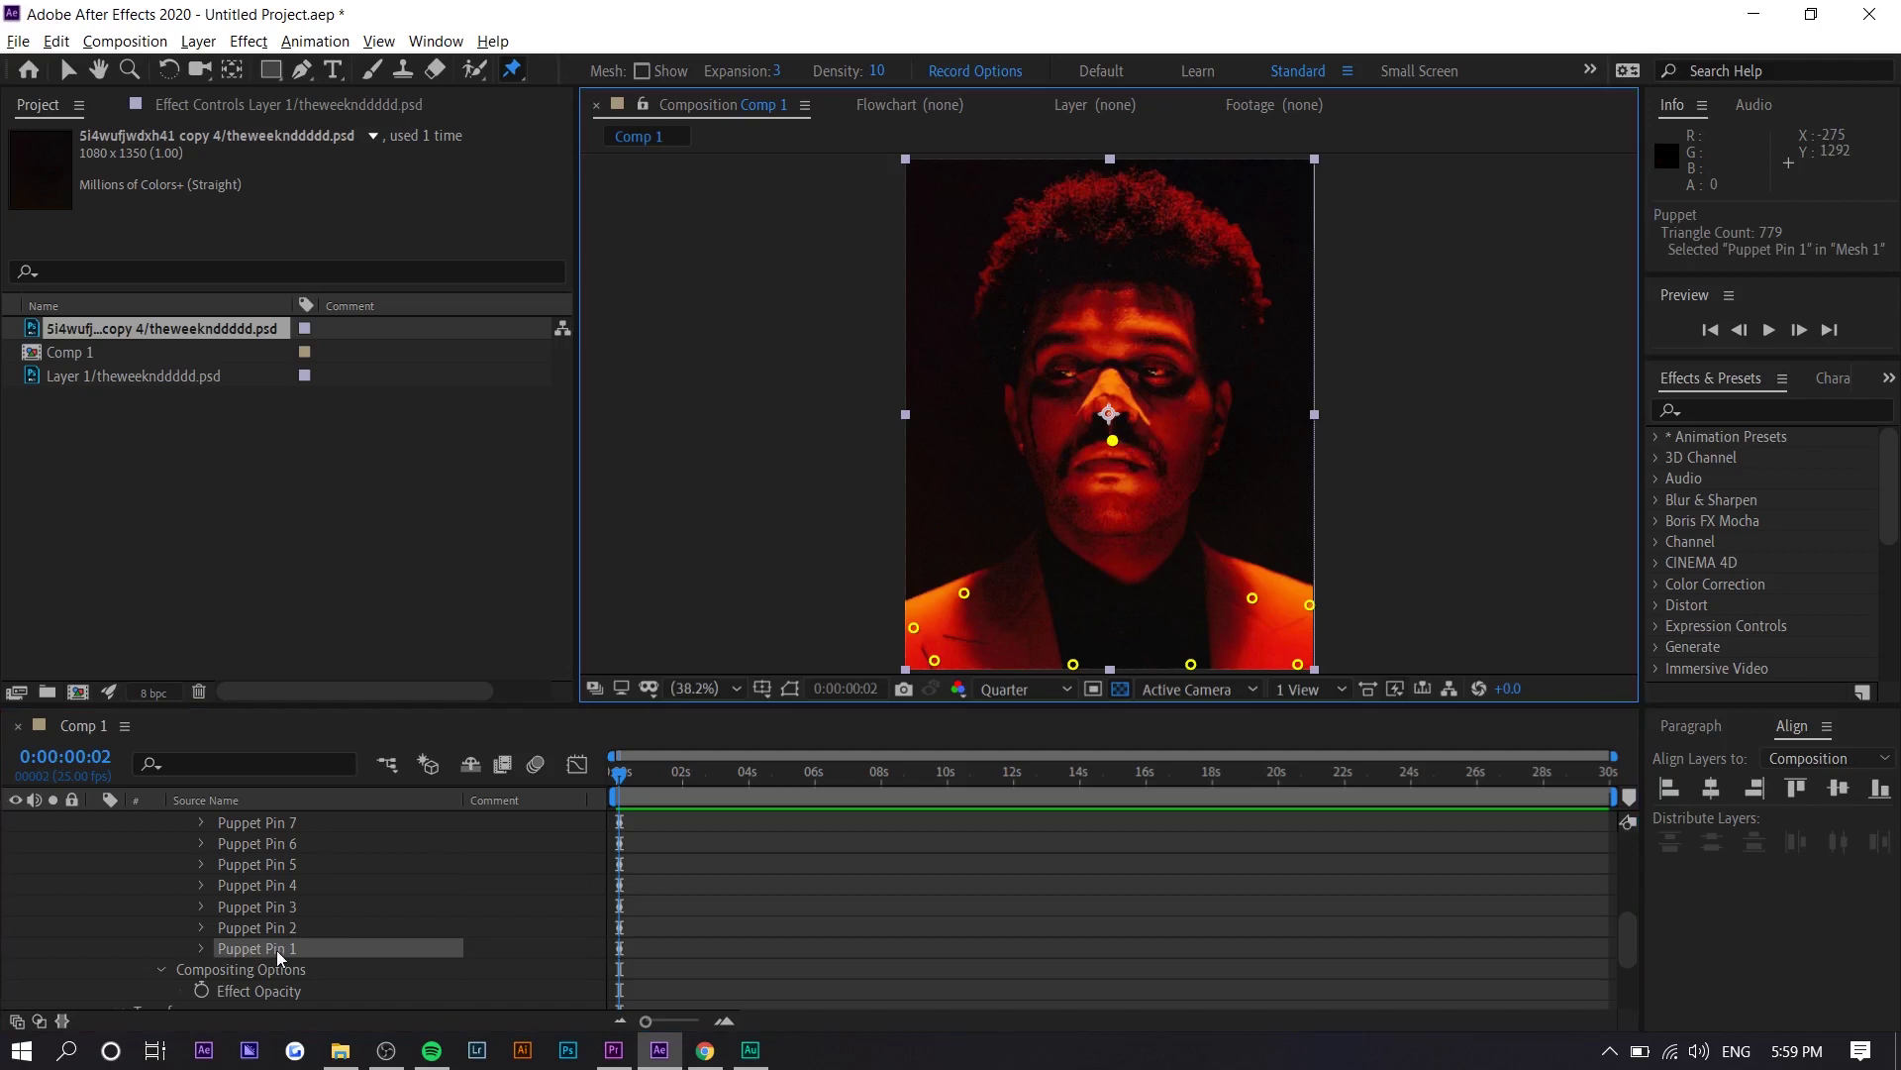
left_click(201, 948)
left_click(242, 929)
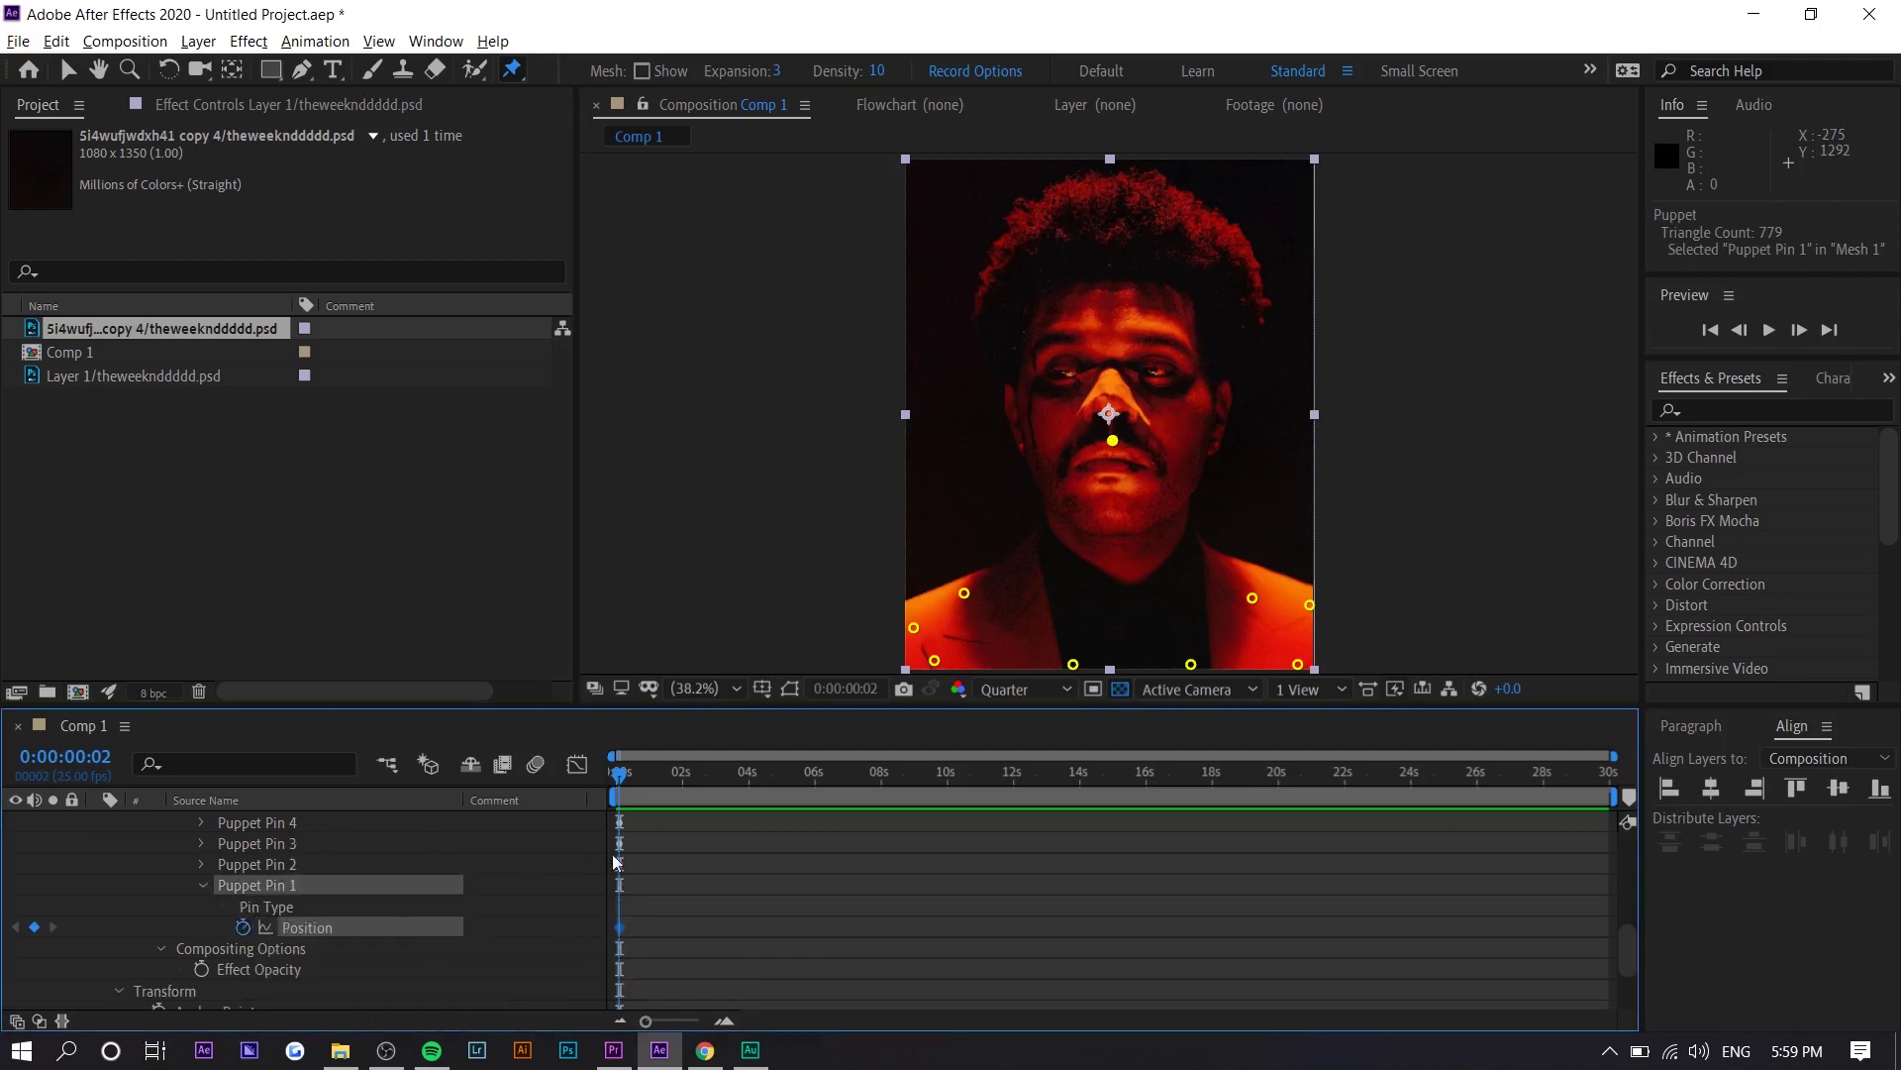
Step: Keyframe the face pin slightly to the right at 0:00:02:00 and preview the head movement from the start
left_click_drag(667, 787, 683, 787)
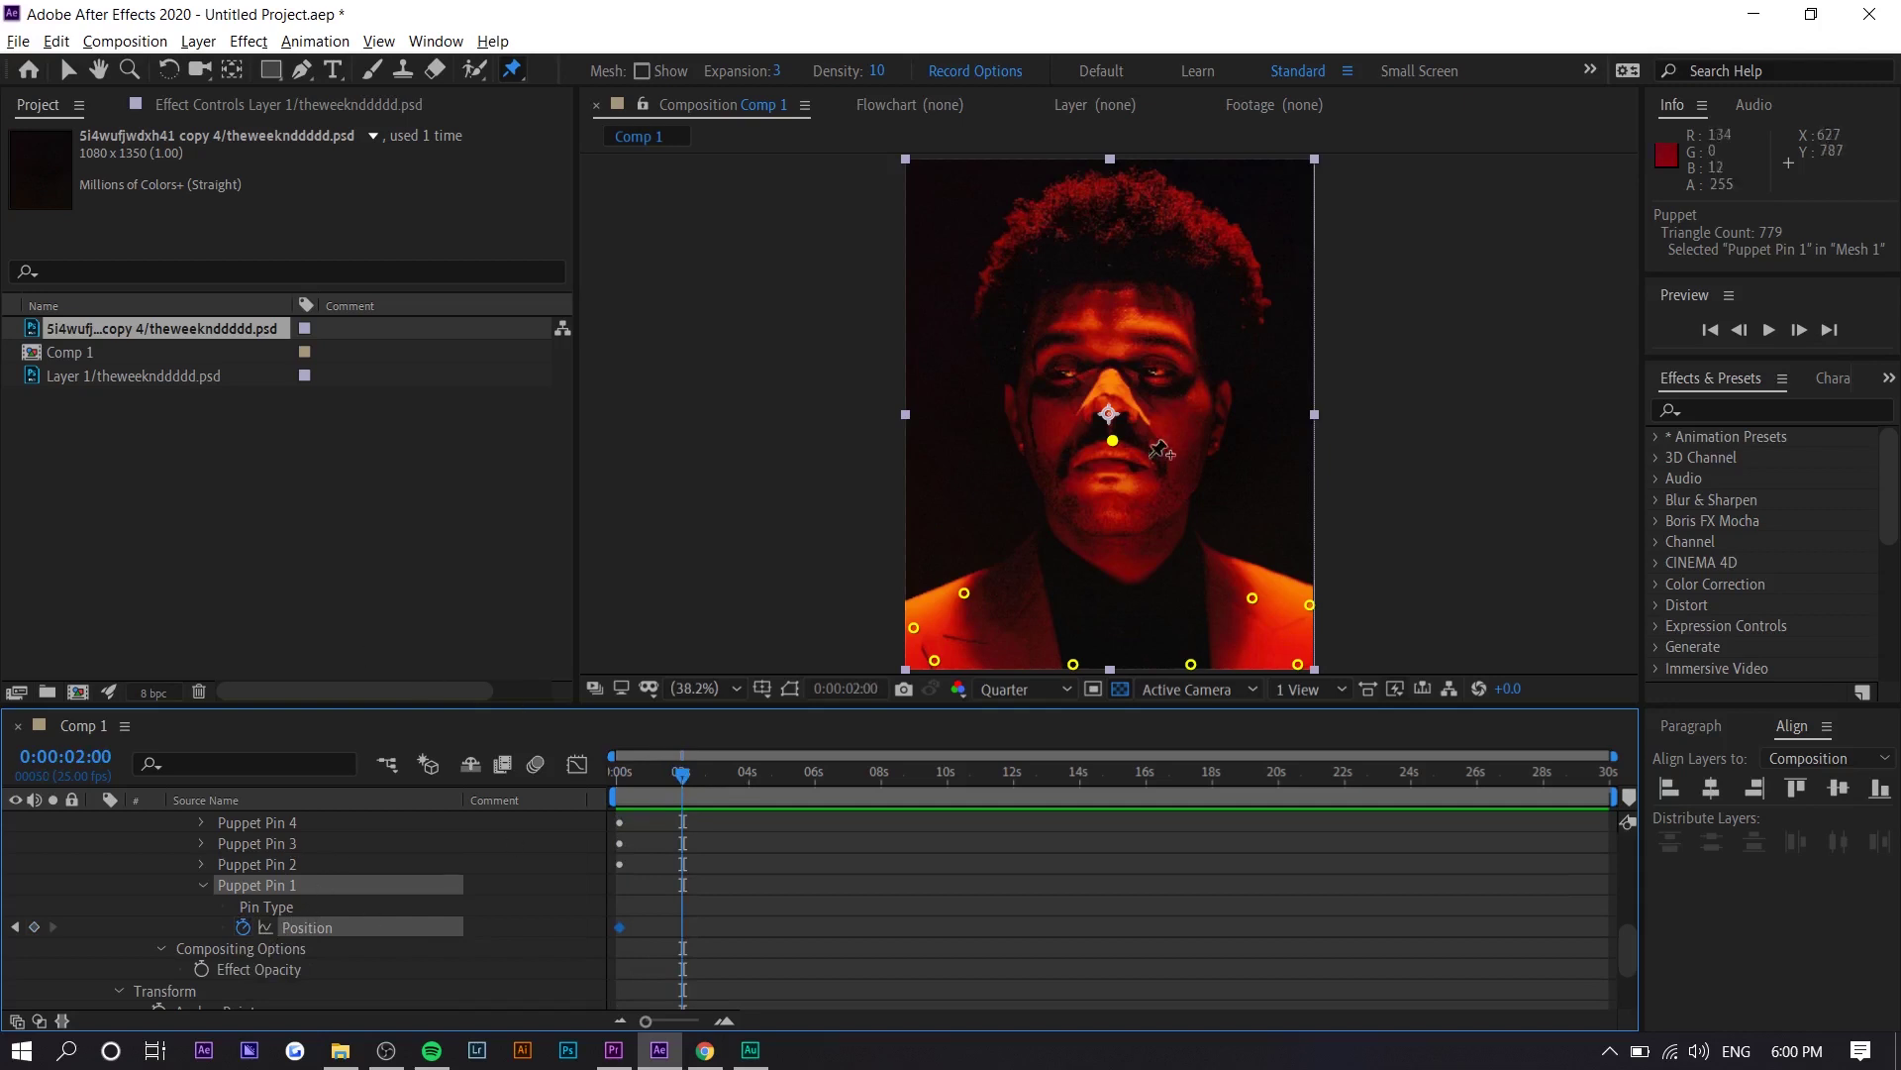
left_click_drag(1113, 441, 1117, 446)
key("space")
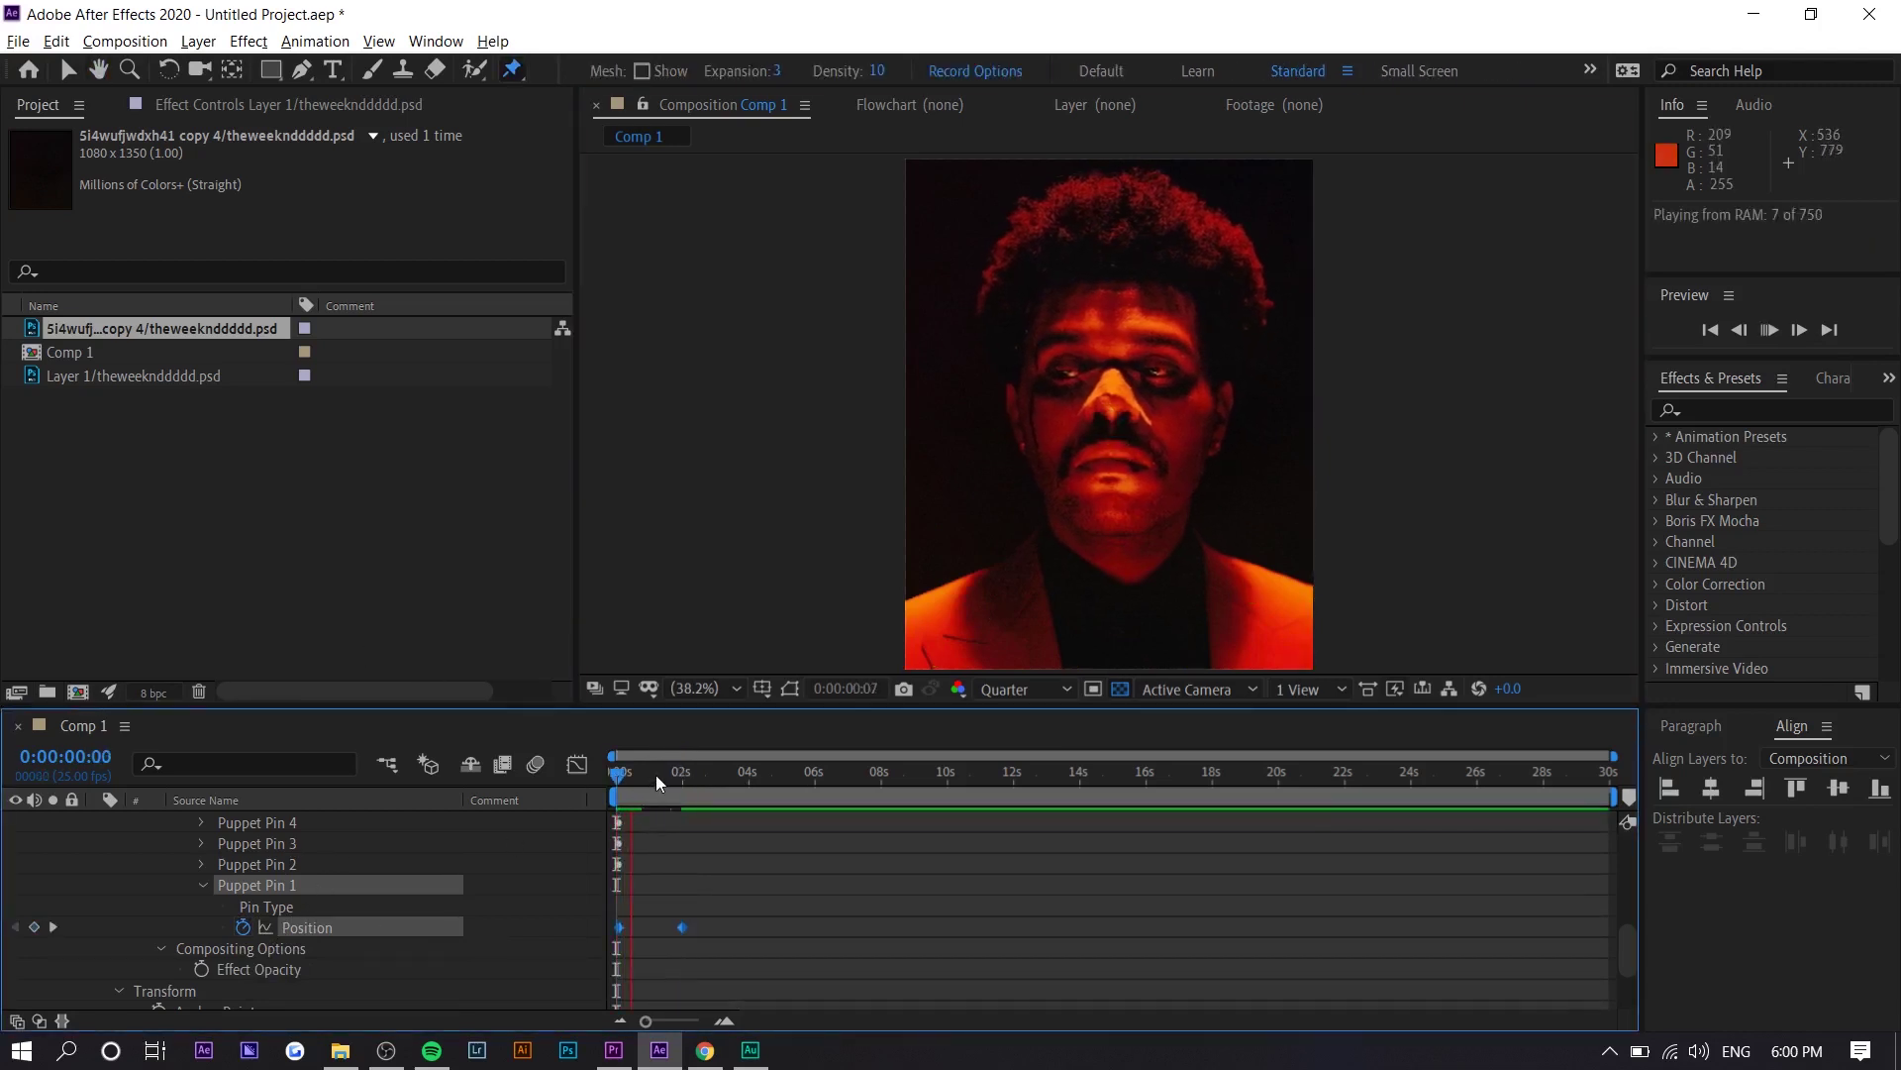
left_click_drag(632, 778, 638, 786)
key("space")
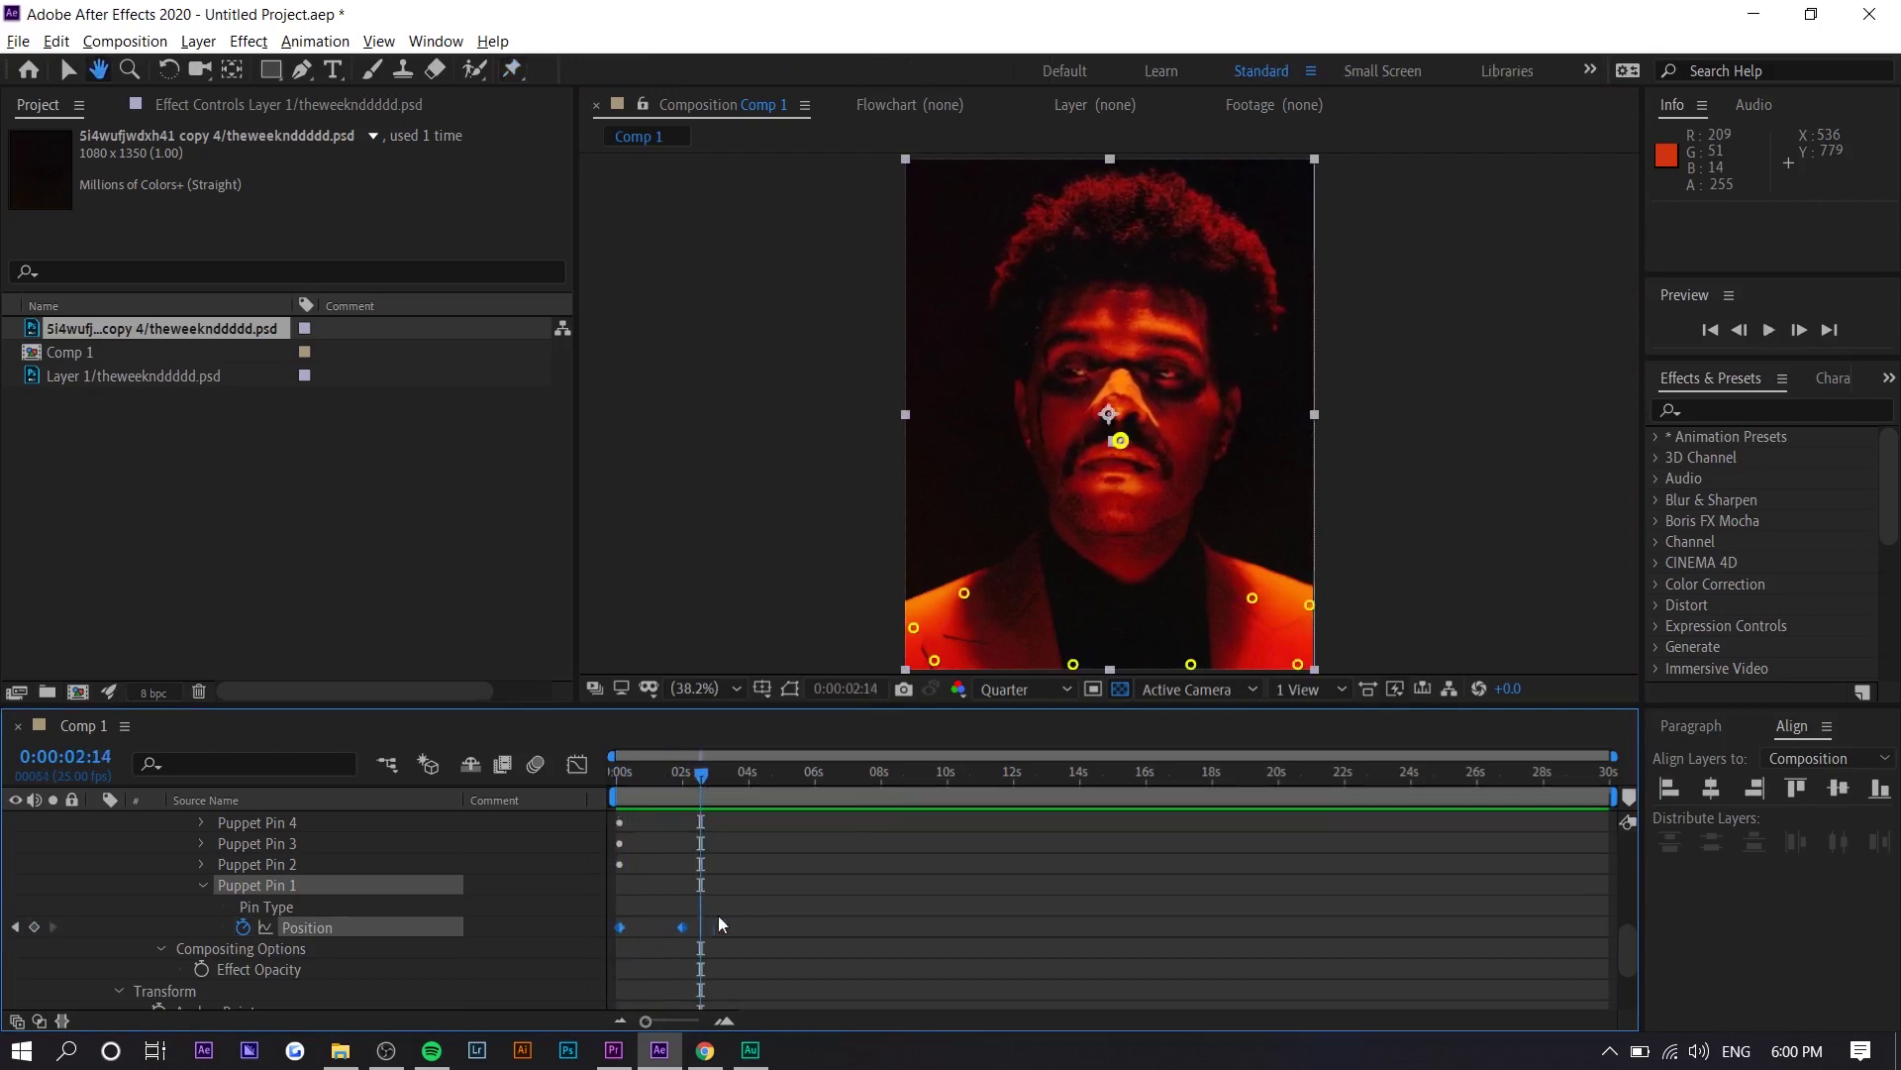
Step: Apply Easy Ease to both Position keyframes of Puppet Pin 1 and preview the eased head movement
left_click_drag(704, 917, 622, 930)
right_click(681, 927)
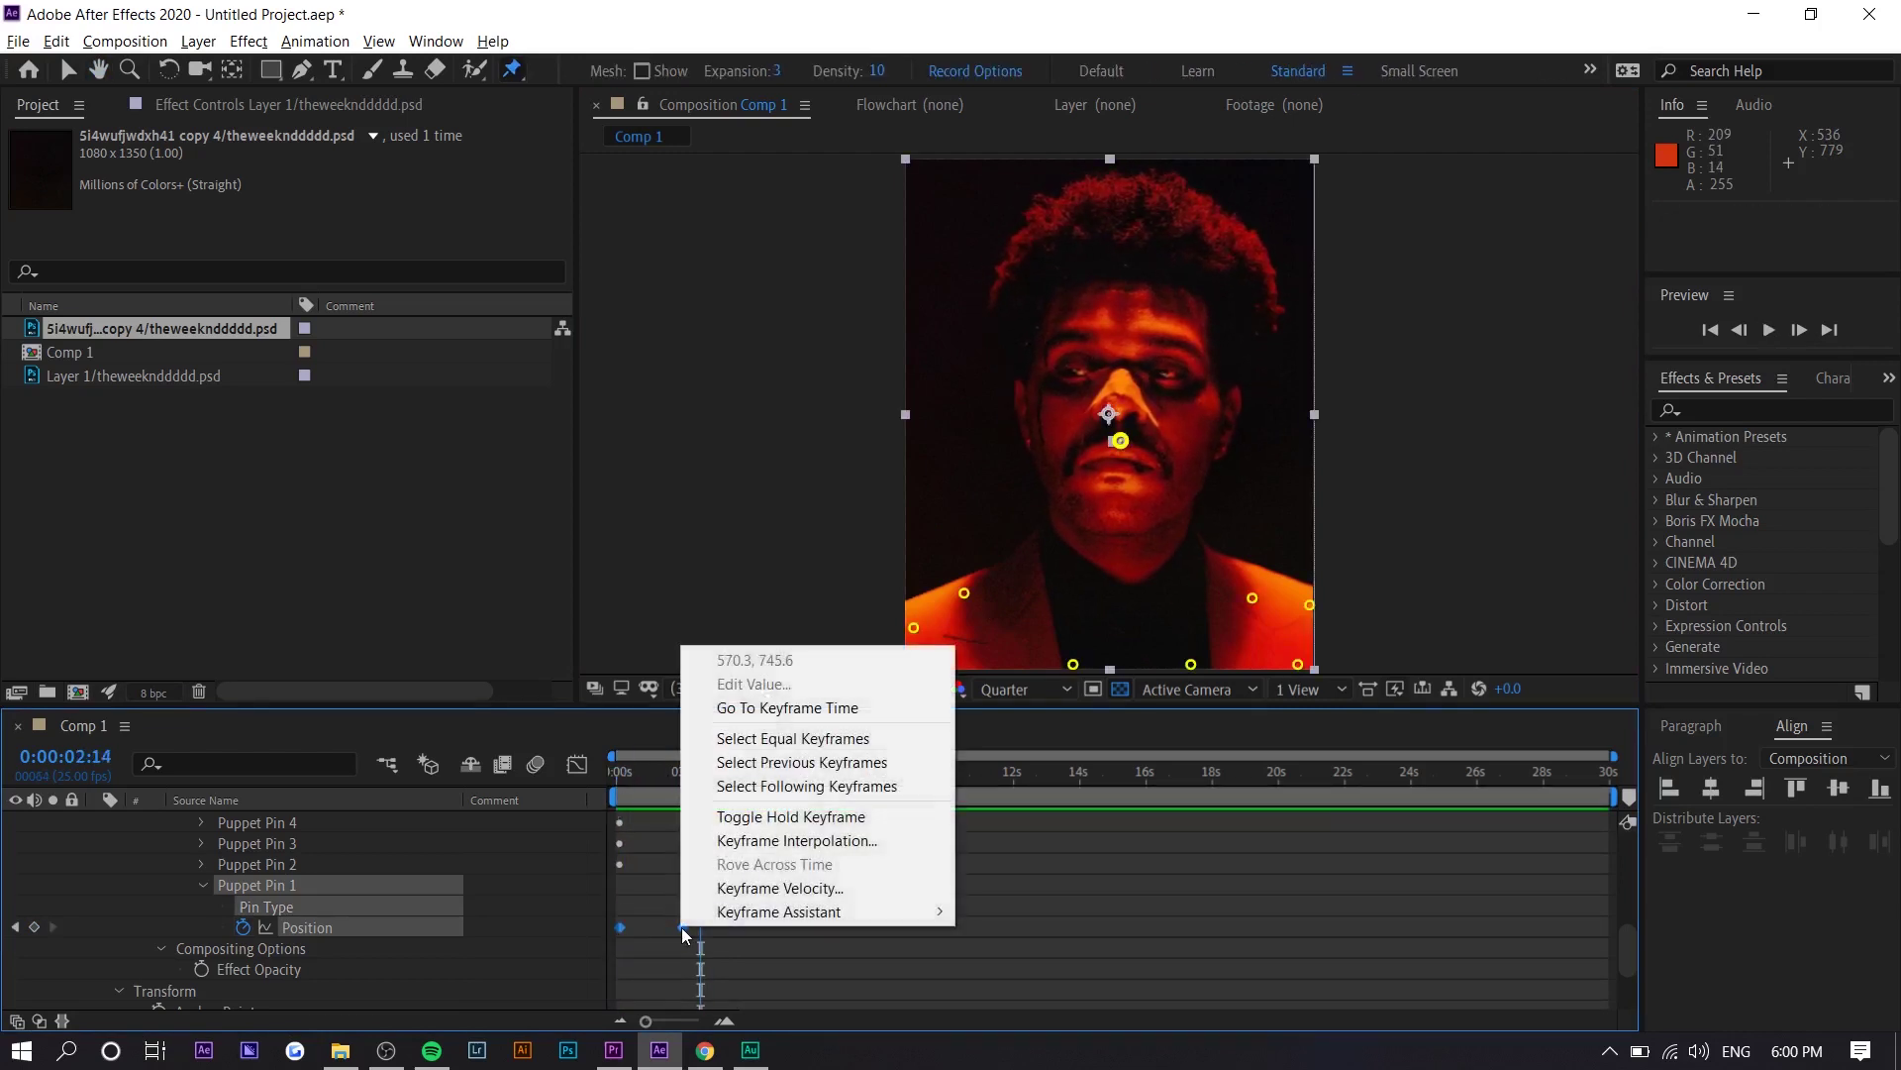
left_click(657, 940)
left_click(682, 927)
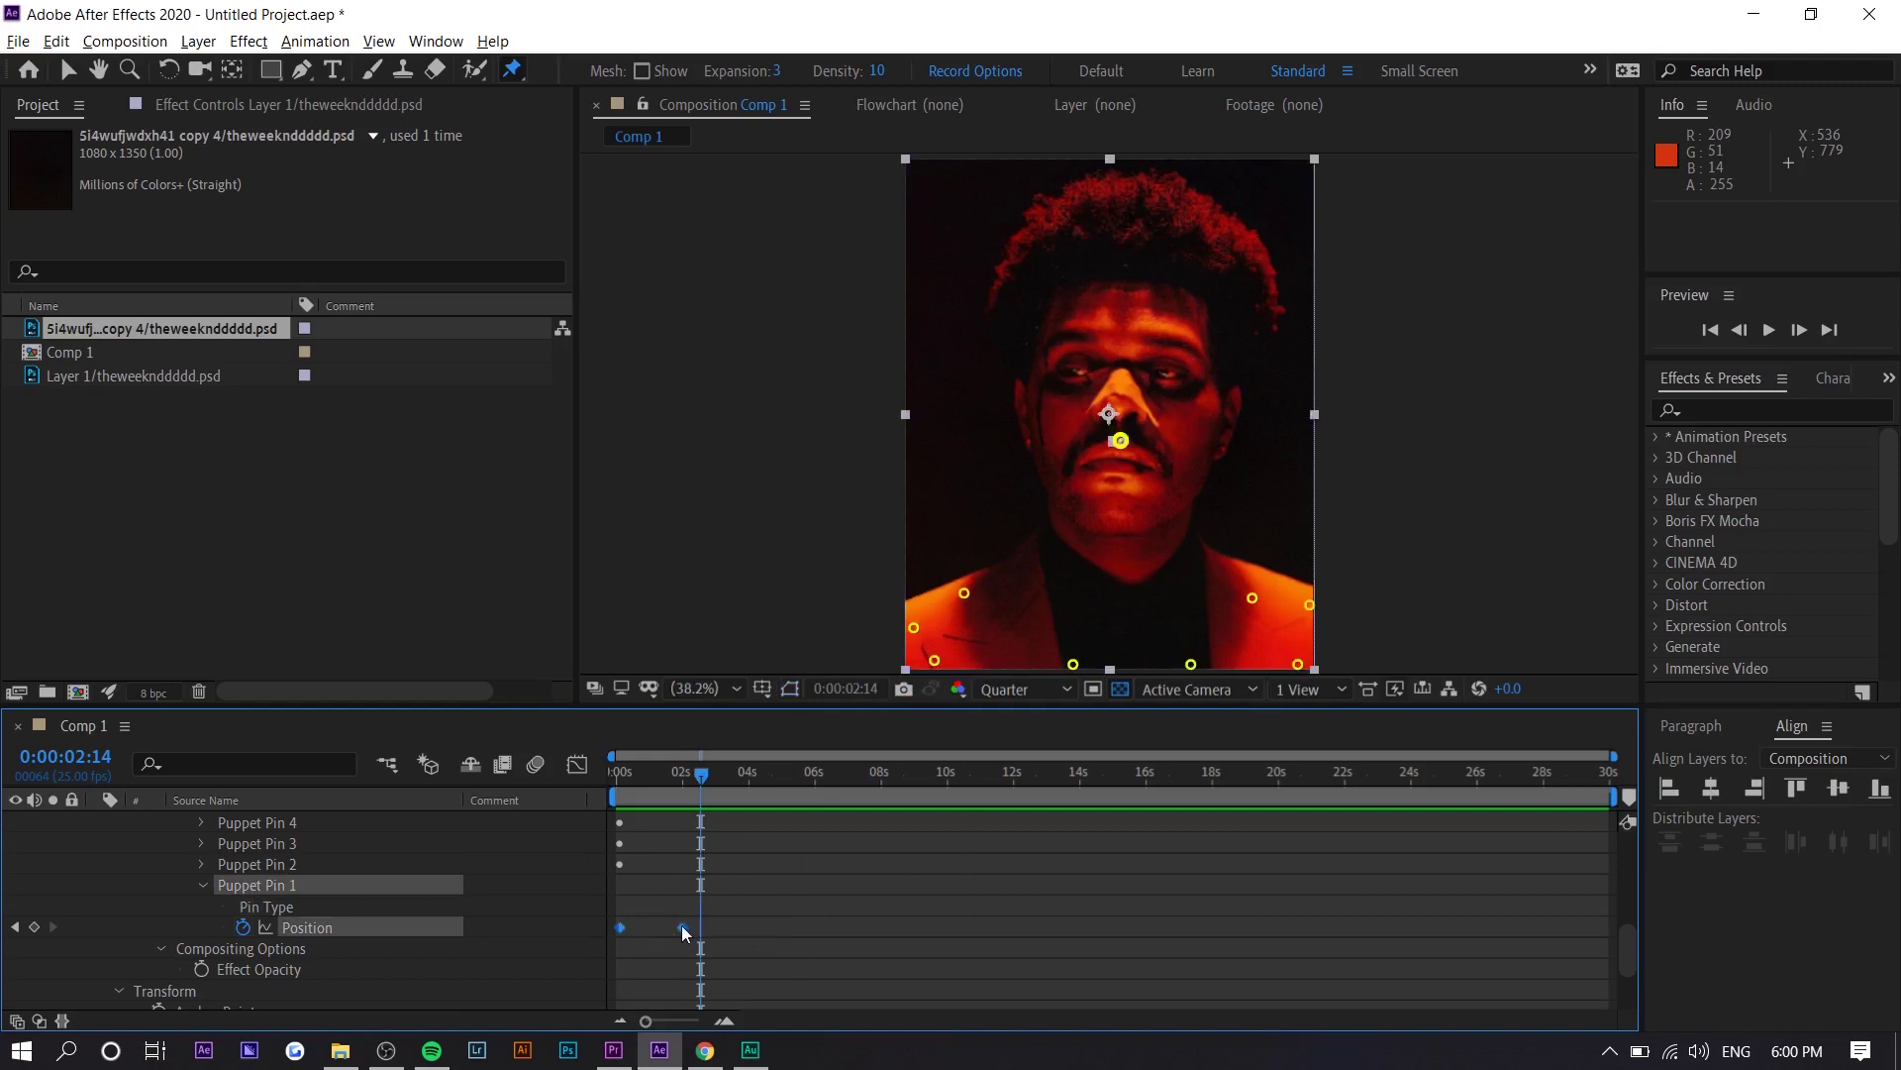
right_click(682, 926)
mouse_move(728, 916)
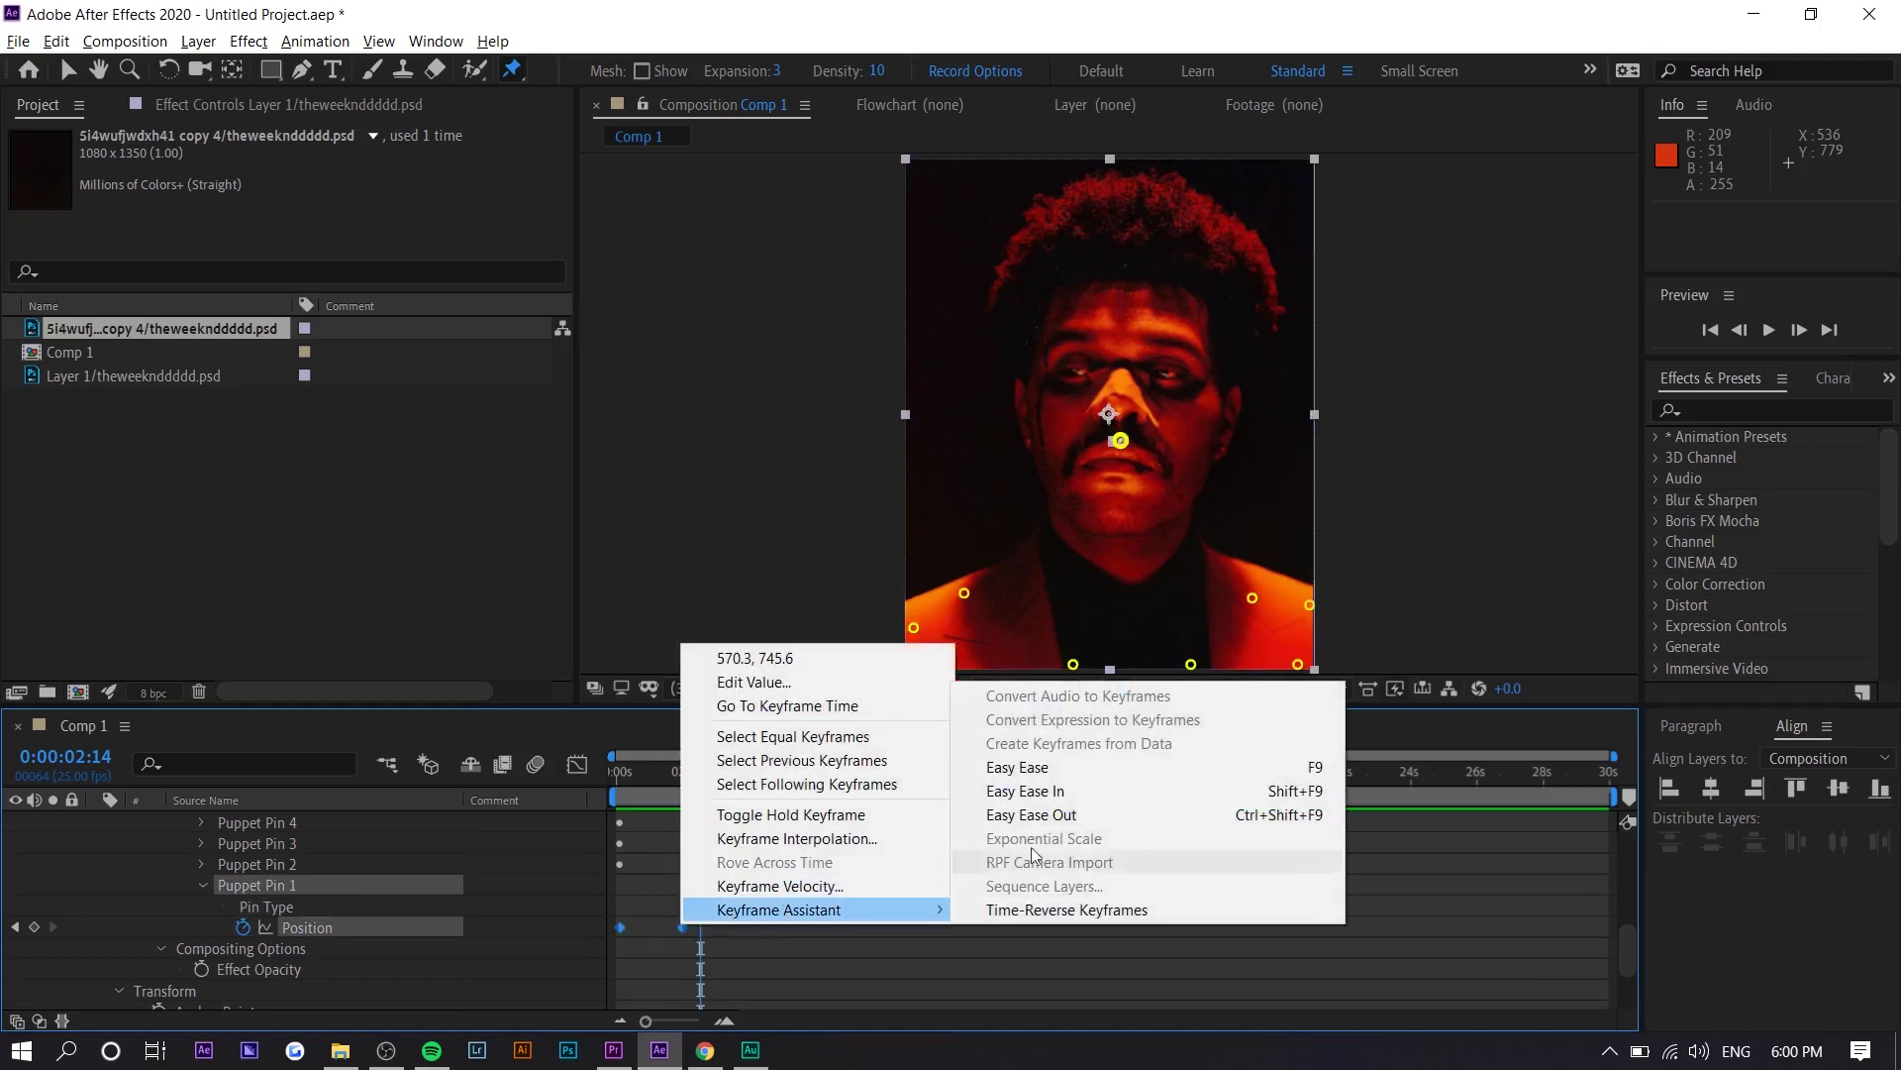
left_click(1030, 768)
key("space")
left_click(678, 788)
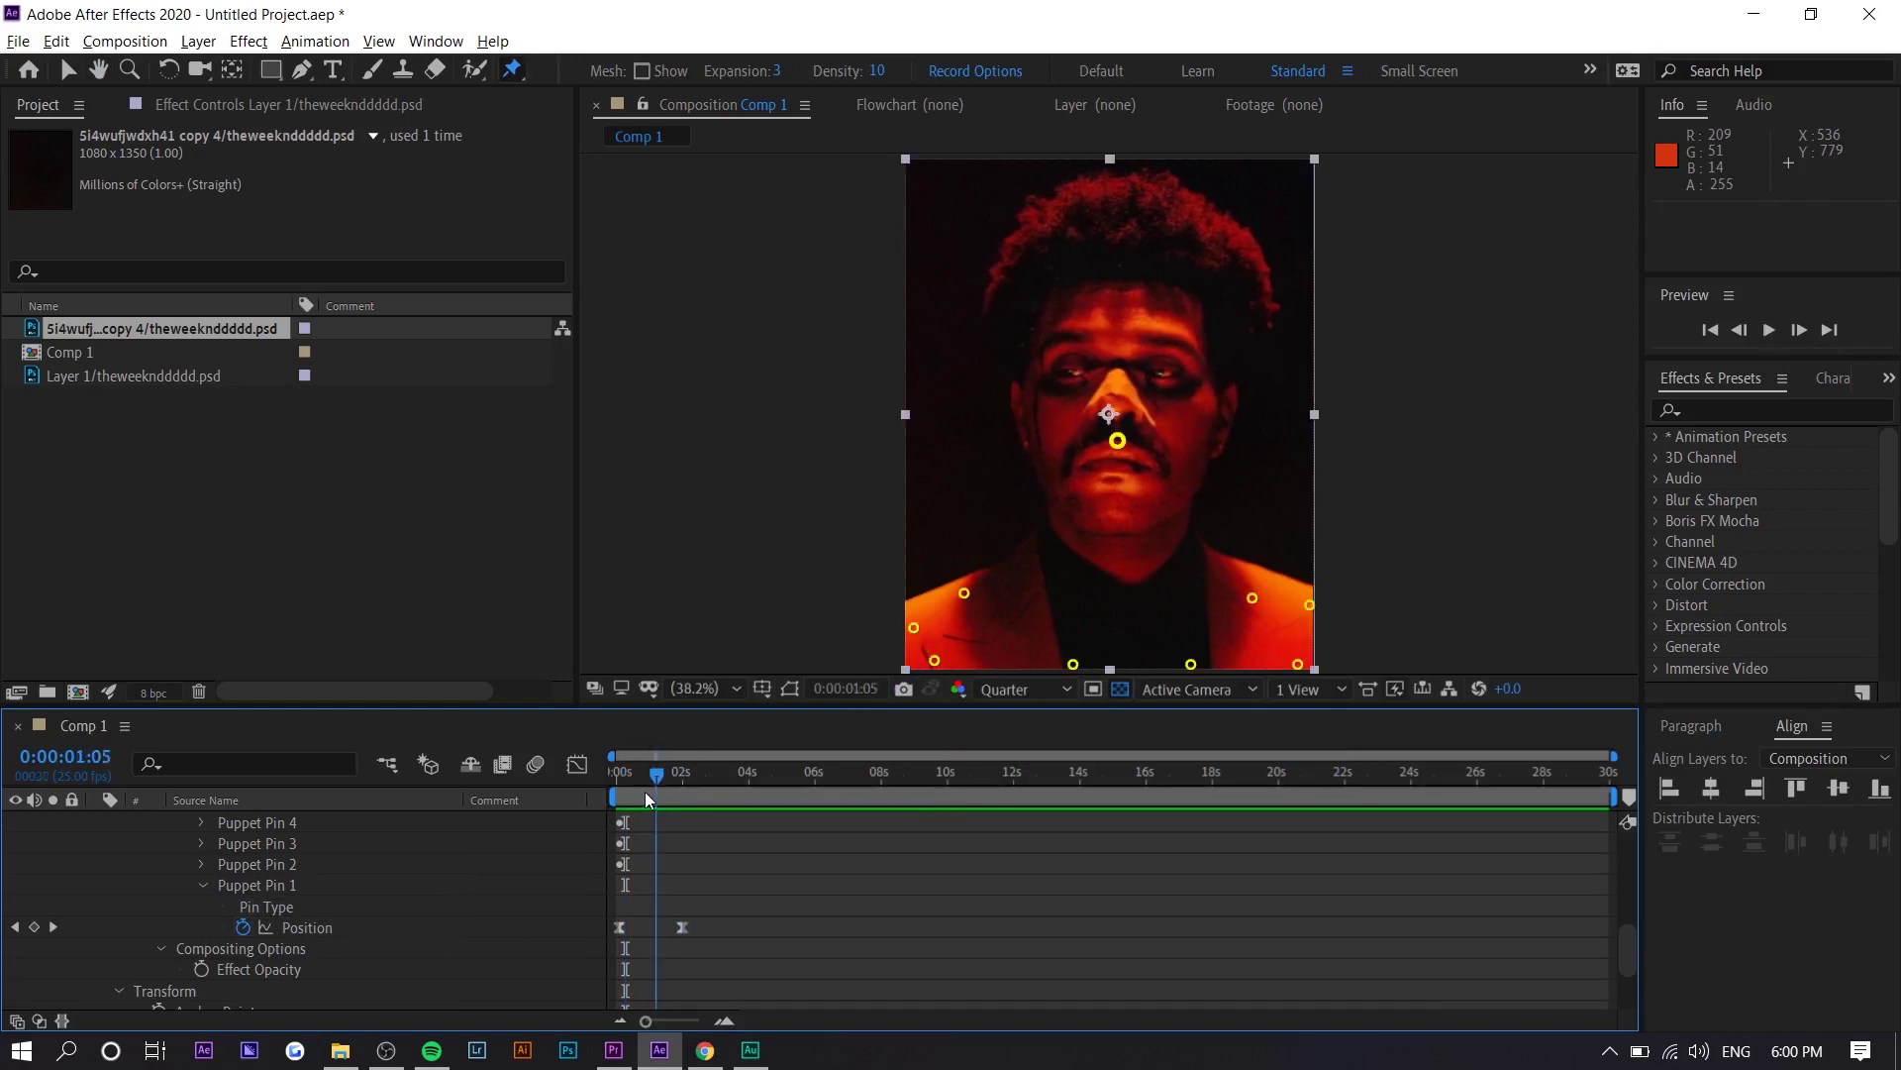
key("space")
Step: Move the face pin slightly farther right at the 0:00:02:00 keyframe and preview the wider head movement from the start
left_click(686, 786)
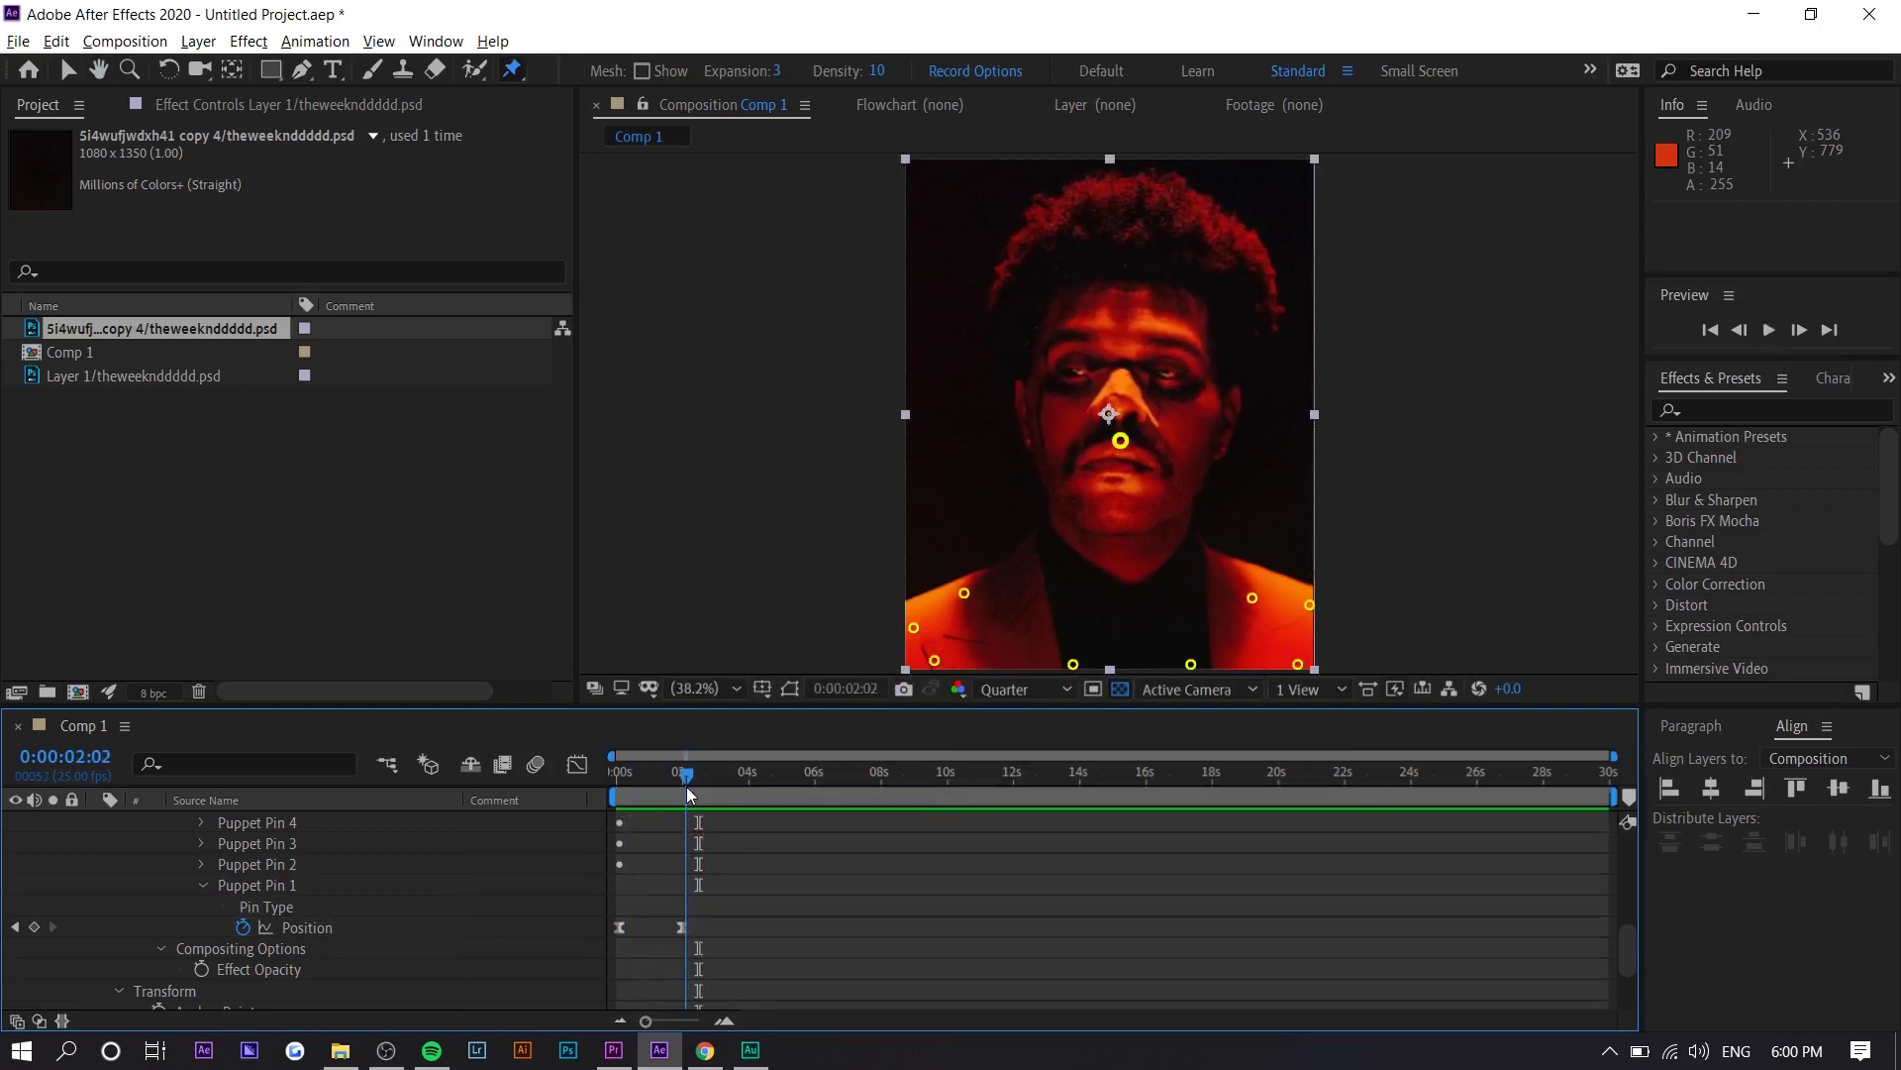
left_click_drag(686, 786, 683, 796)
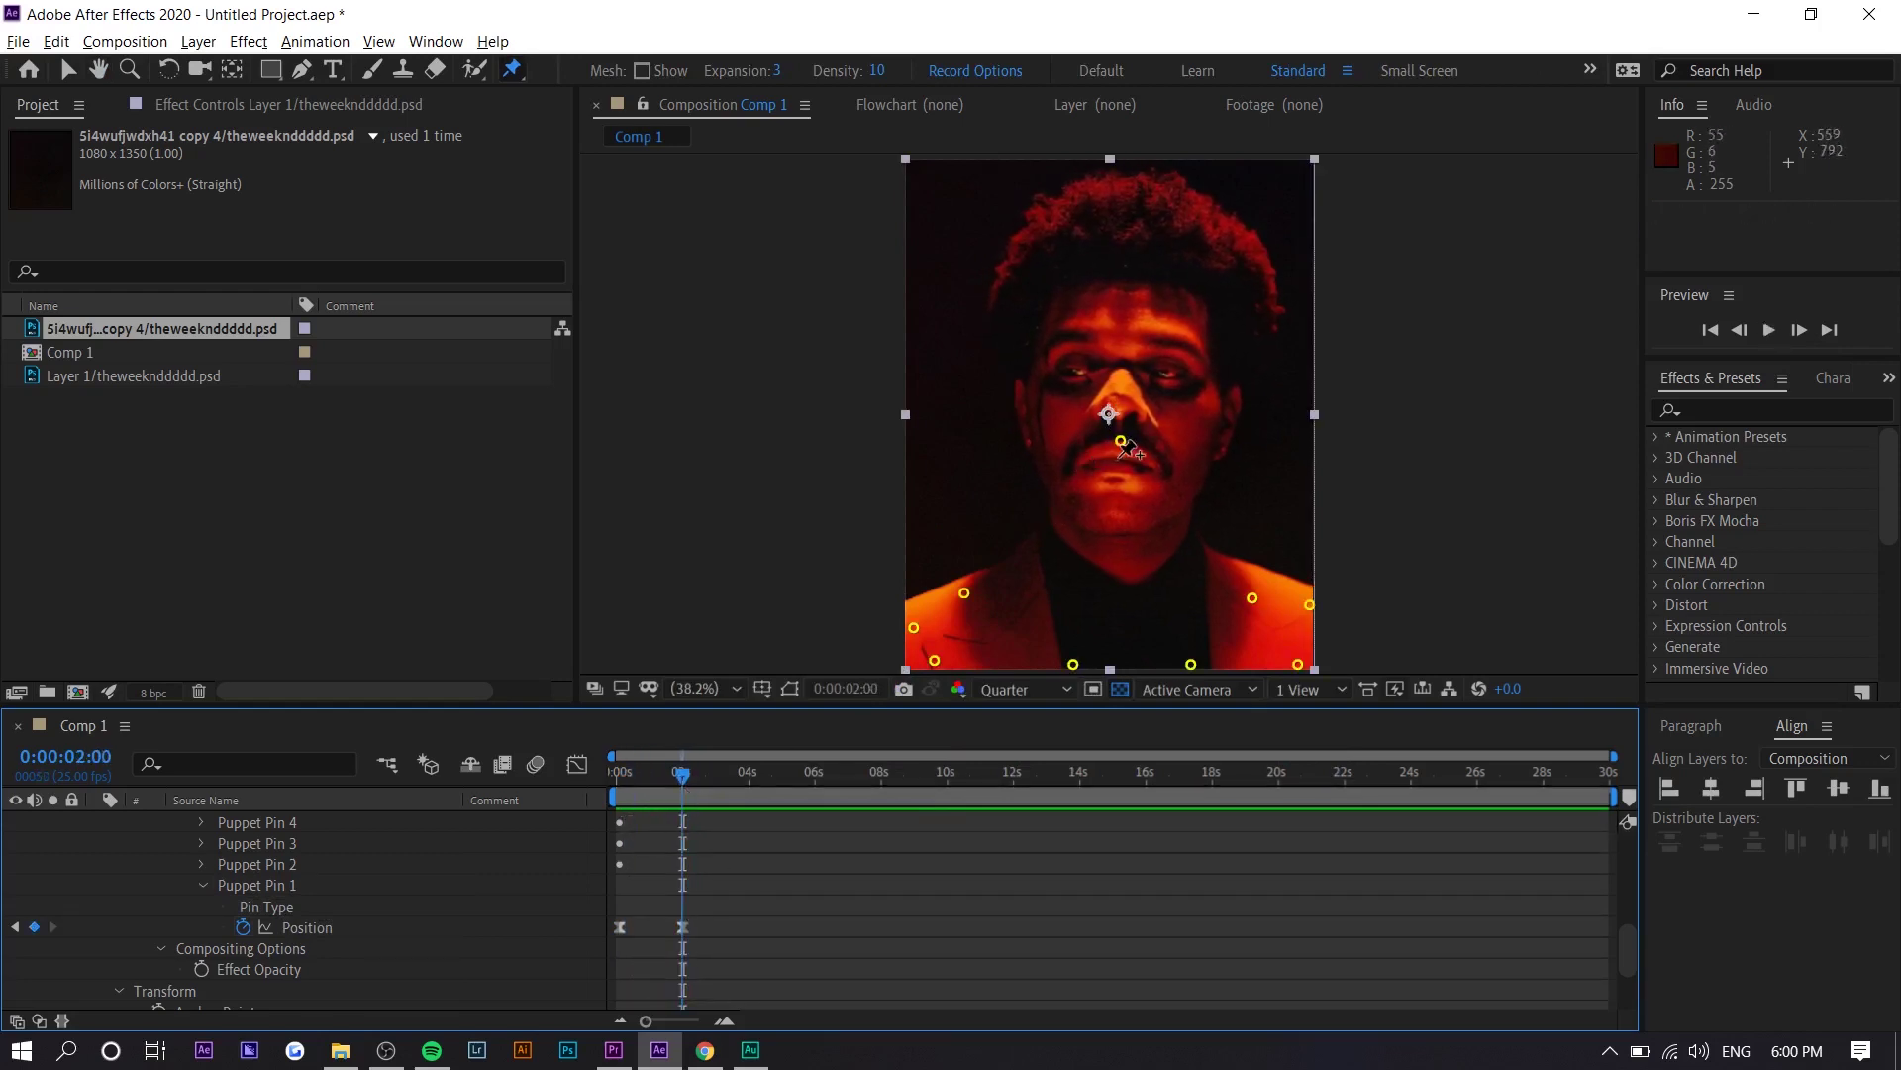
left_click_drag(1121, 442, 1129, 441)
left_click(771, 935)
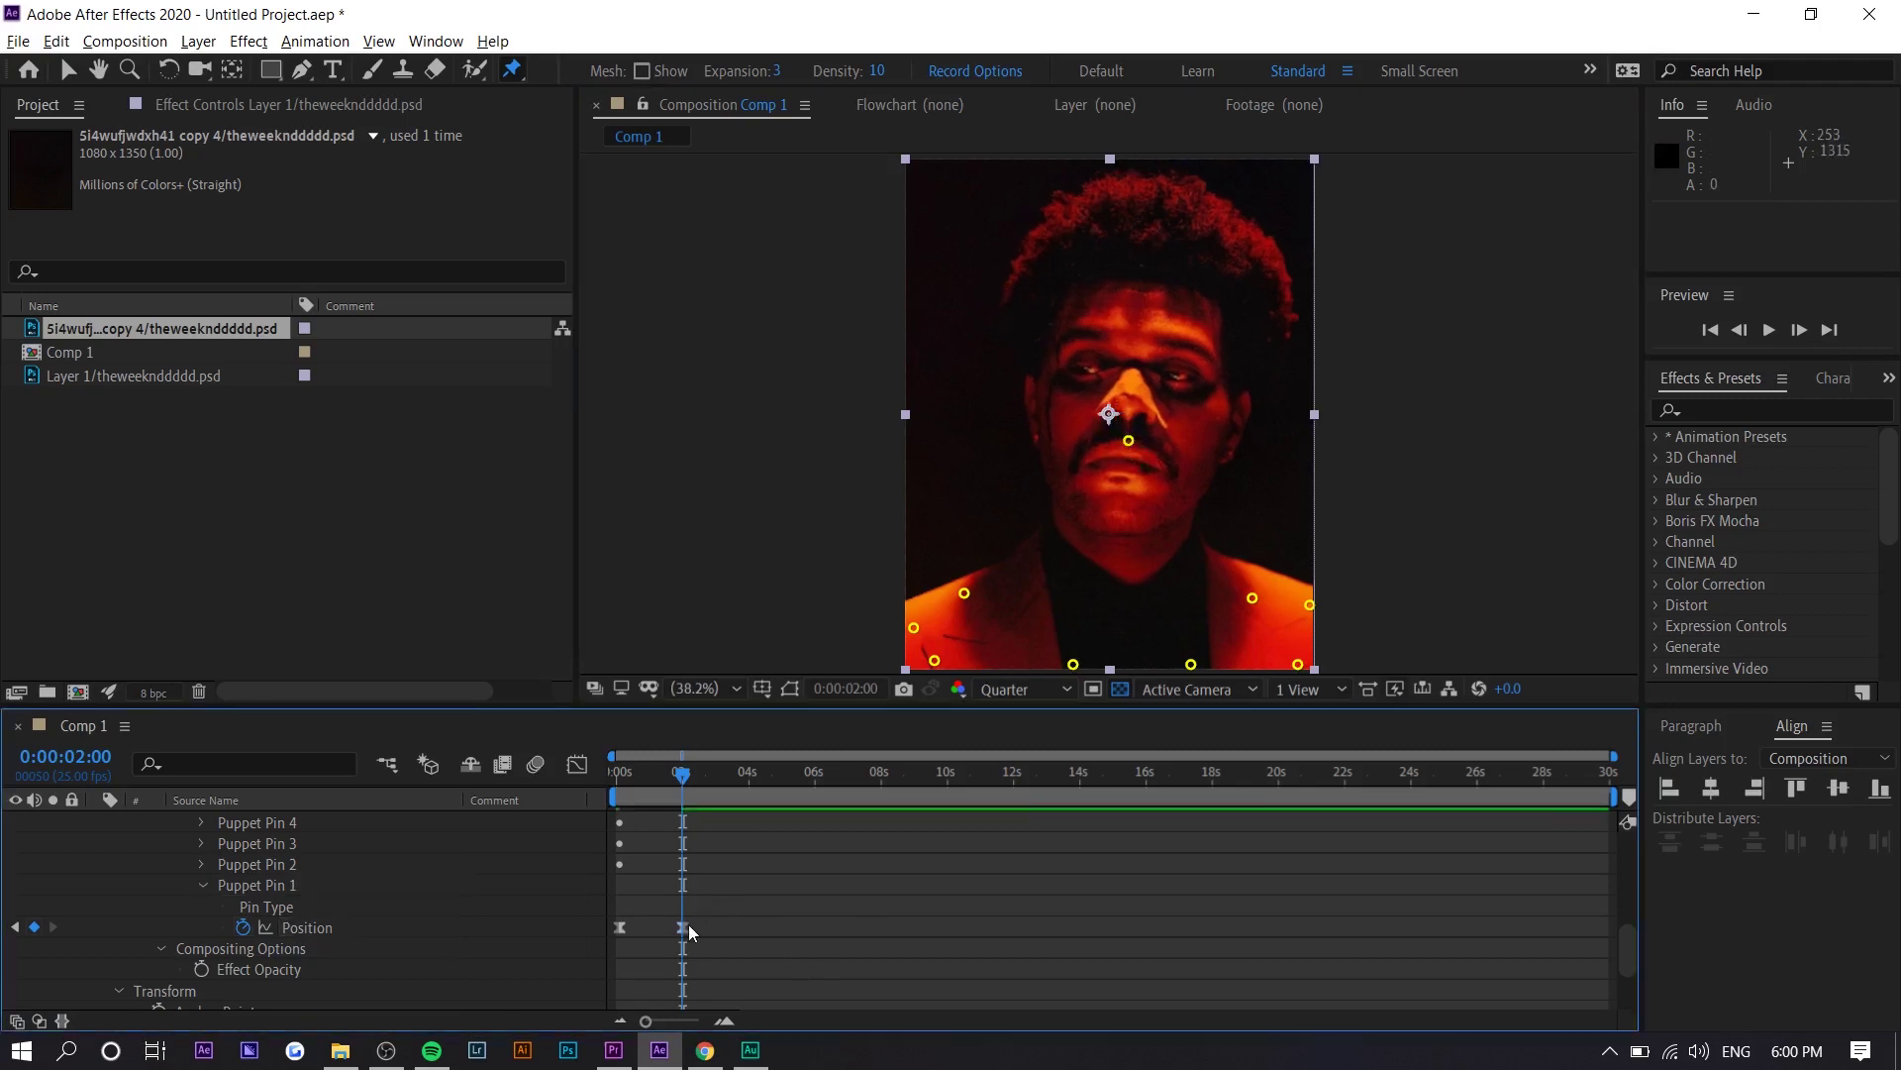
left_click(682, 927)
left_click(636, 786)
key("space")
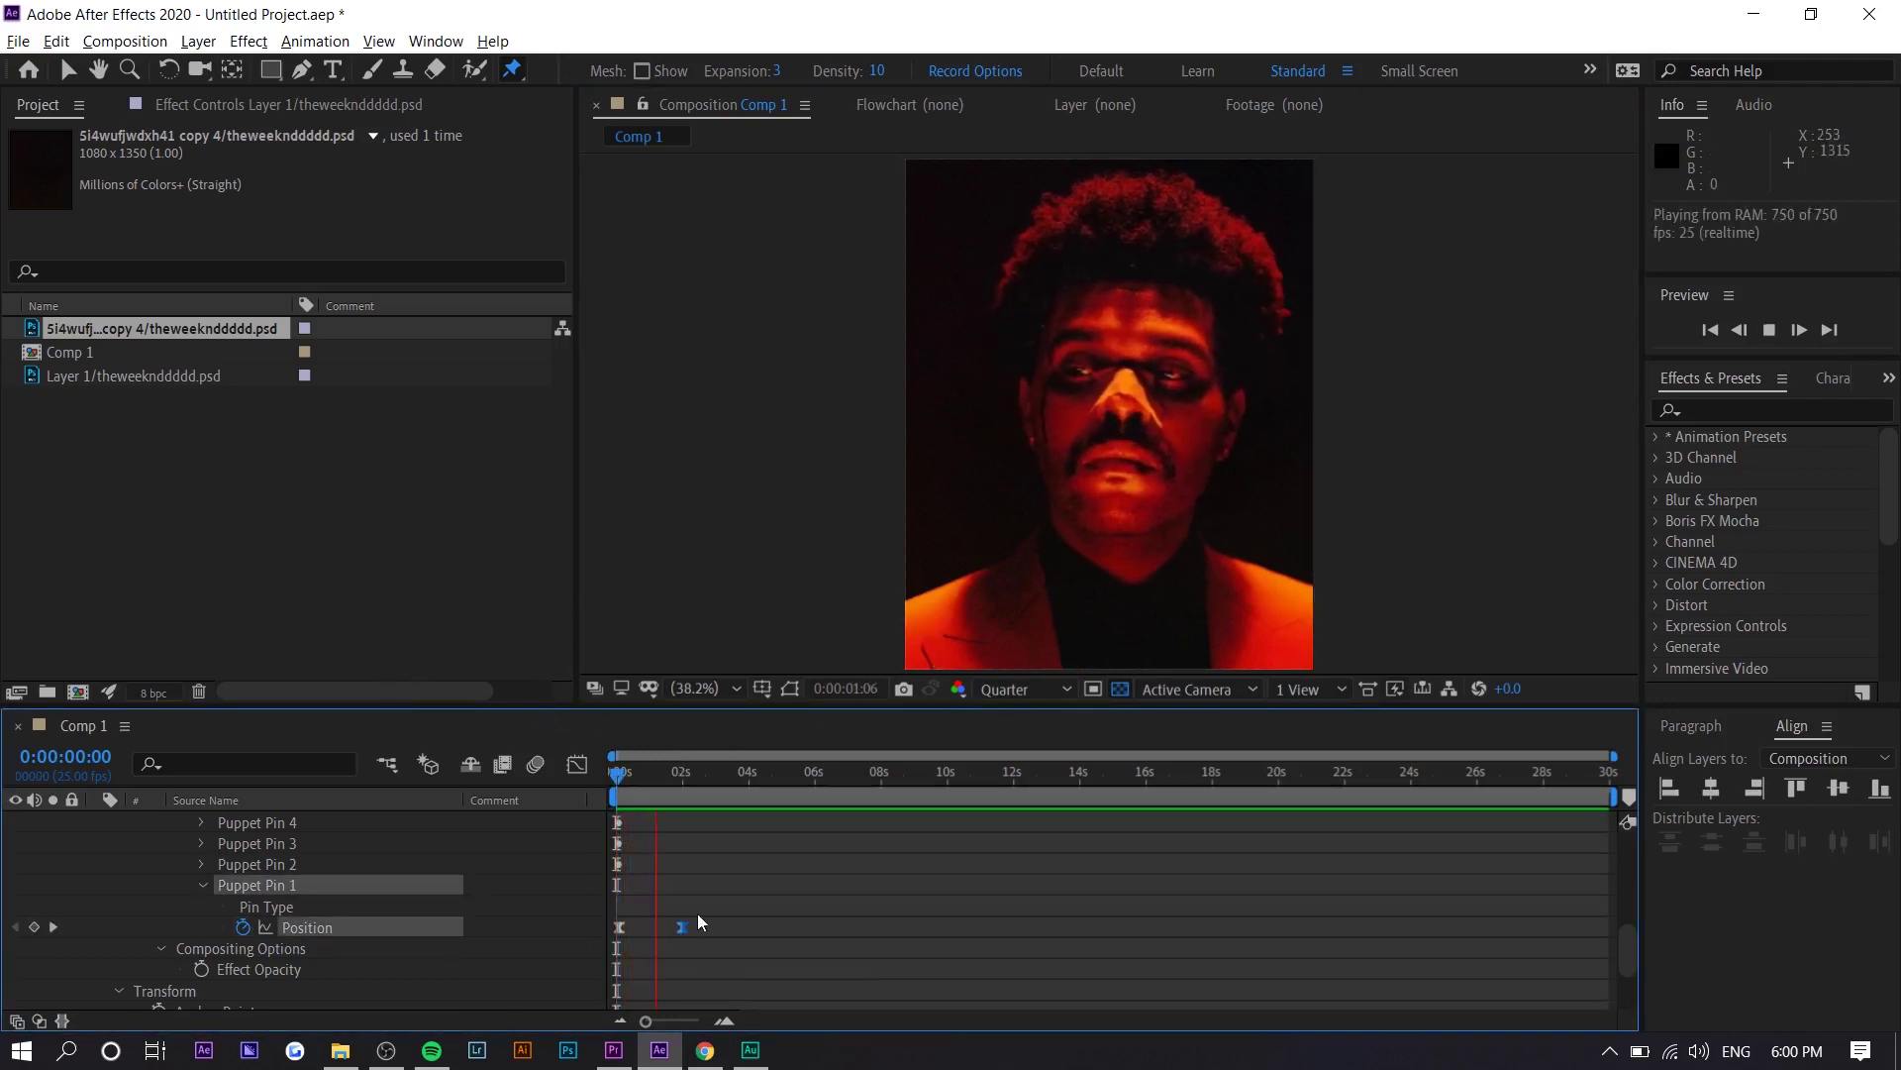
key("space")
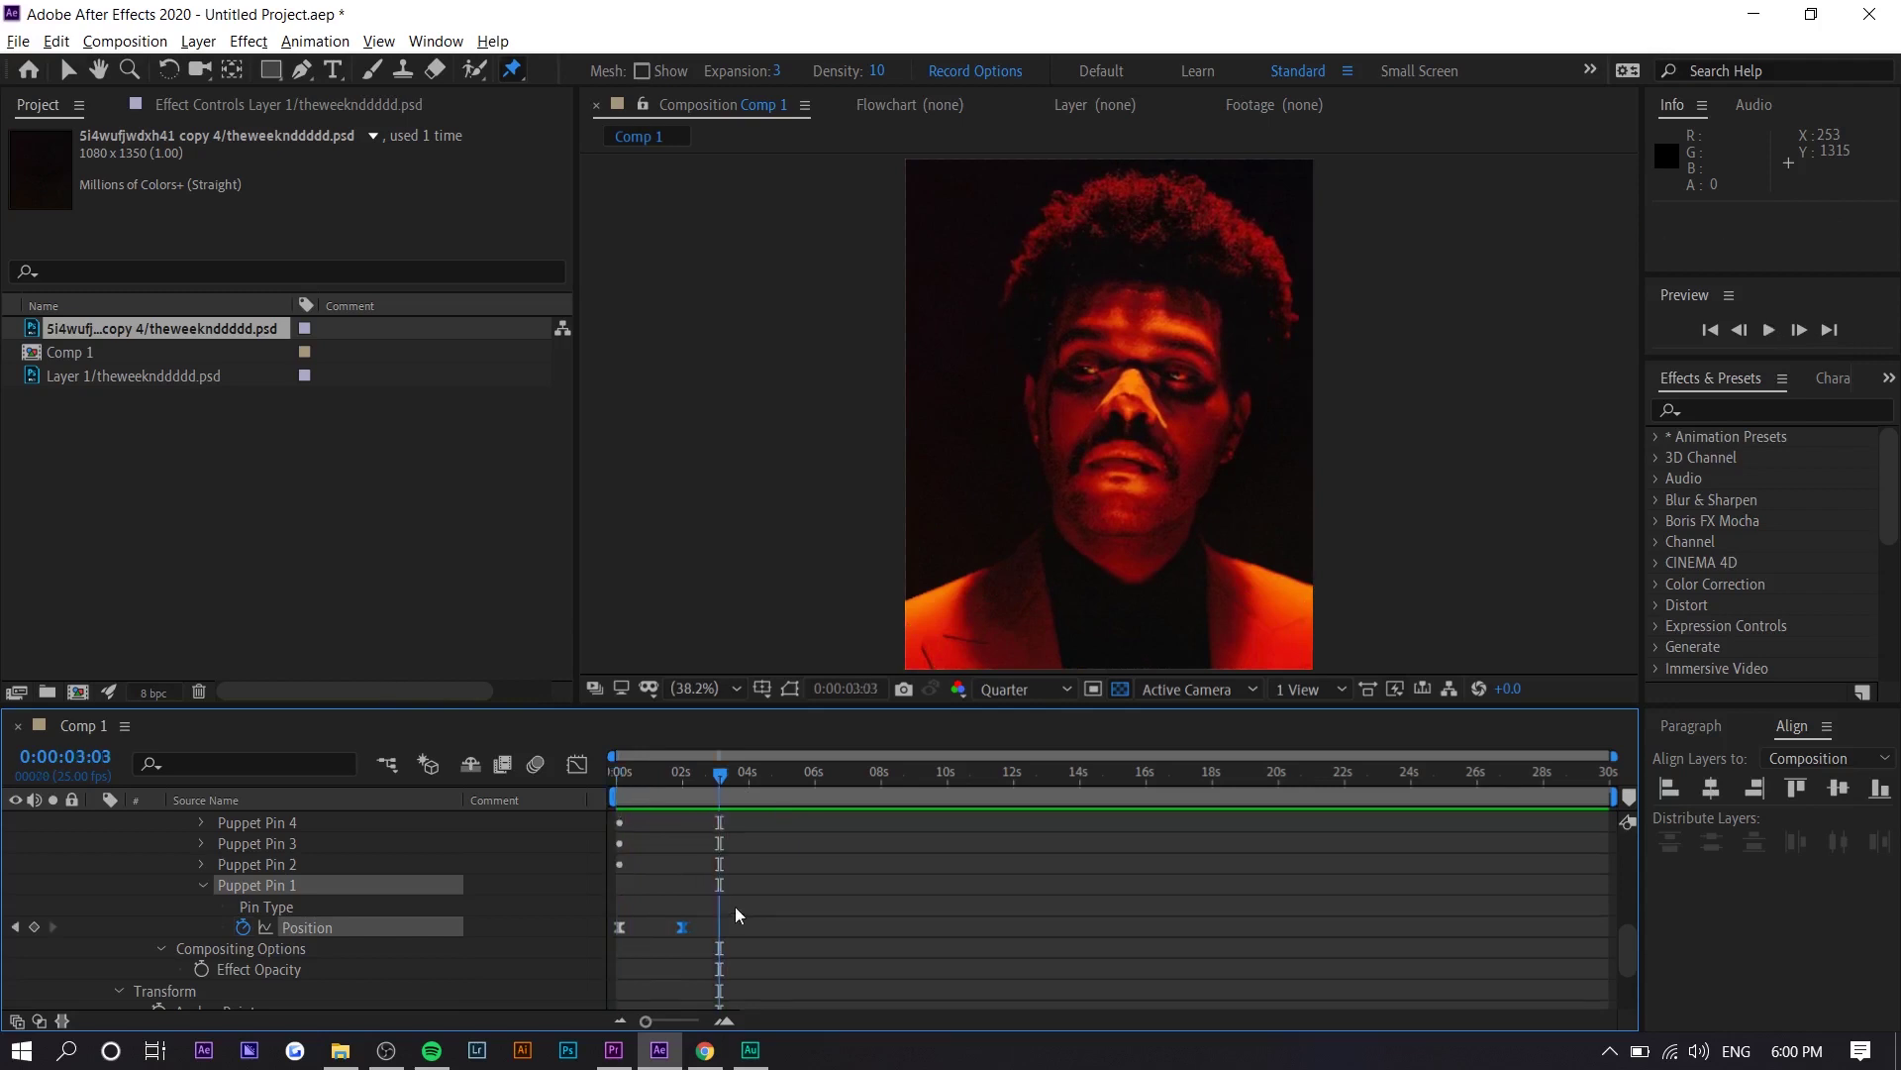
Step: Duplicate the two Position keyframes about two seconds after the original pair, and paste a copy of all four at 0:00:08:03
left_click_drag(699, 915, 618, 941)
left_click(448, 927)
key("ctrl+c")
key("ctrl+v")
left_click_drag(780, 930, 830, 934)
key("ctrl+c")
key("ctrl+v")
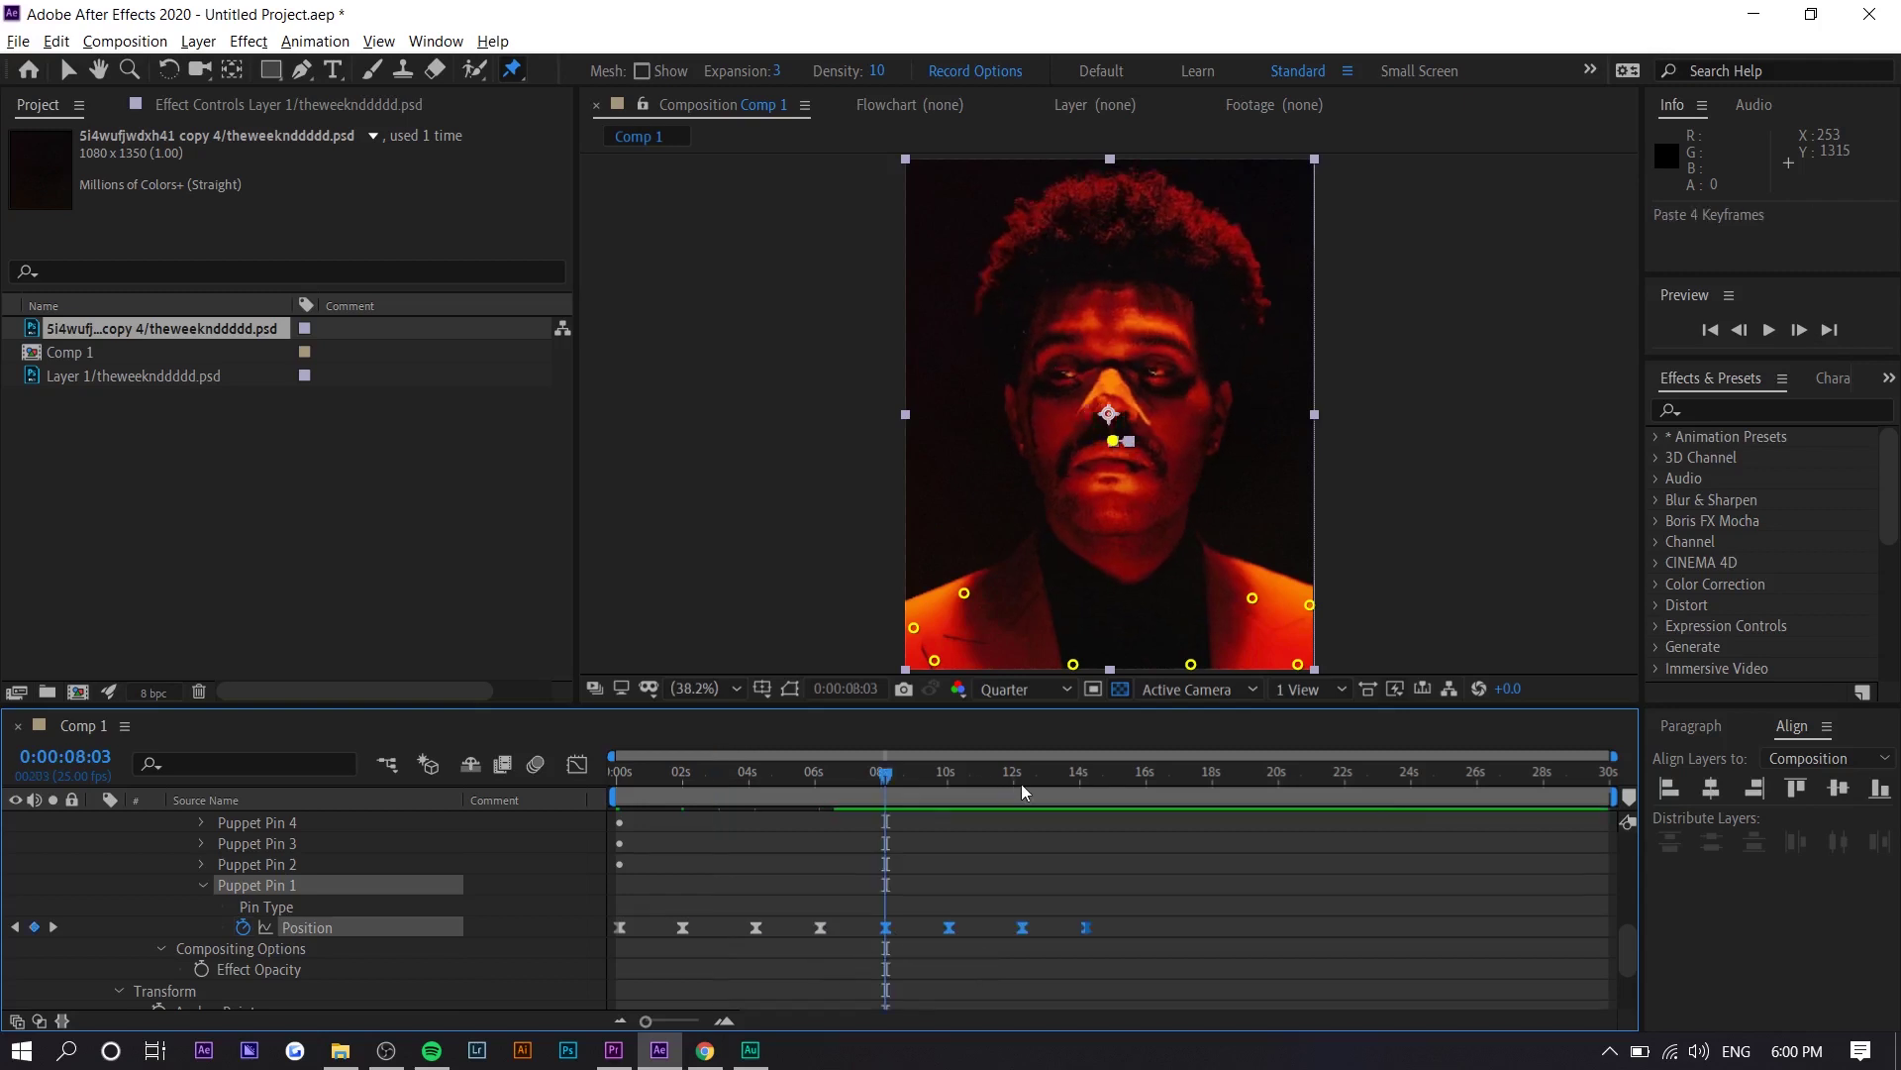
Step: Paste the four Position keyframes again at 0:00:16:01 and at about 24 seconds, and preview the looping head movement
left_click(1147, 783)
key("ctrl+v")
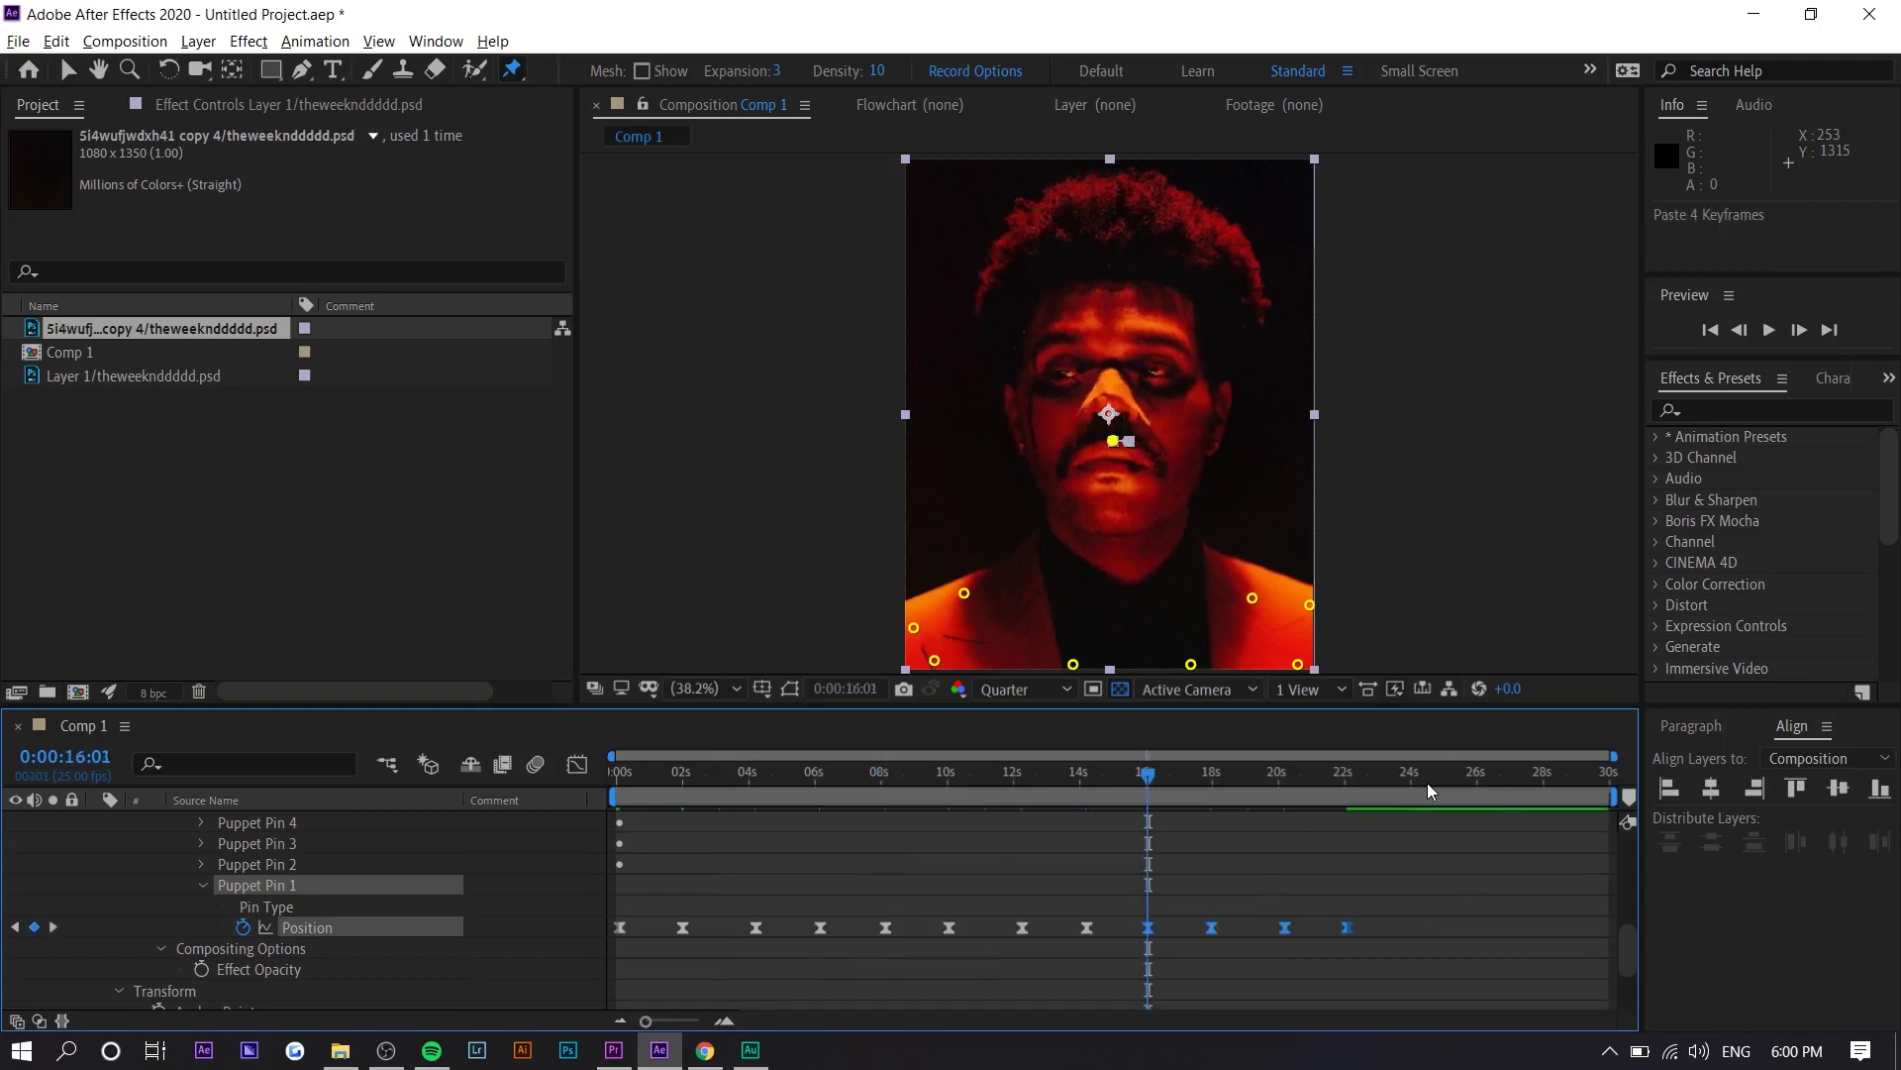
left_click(1415, 784)
key("ctrl+v")
key("space")
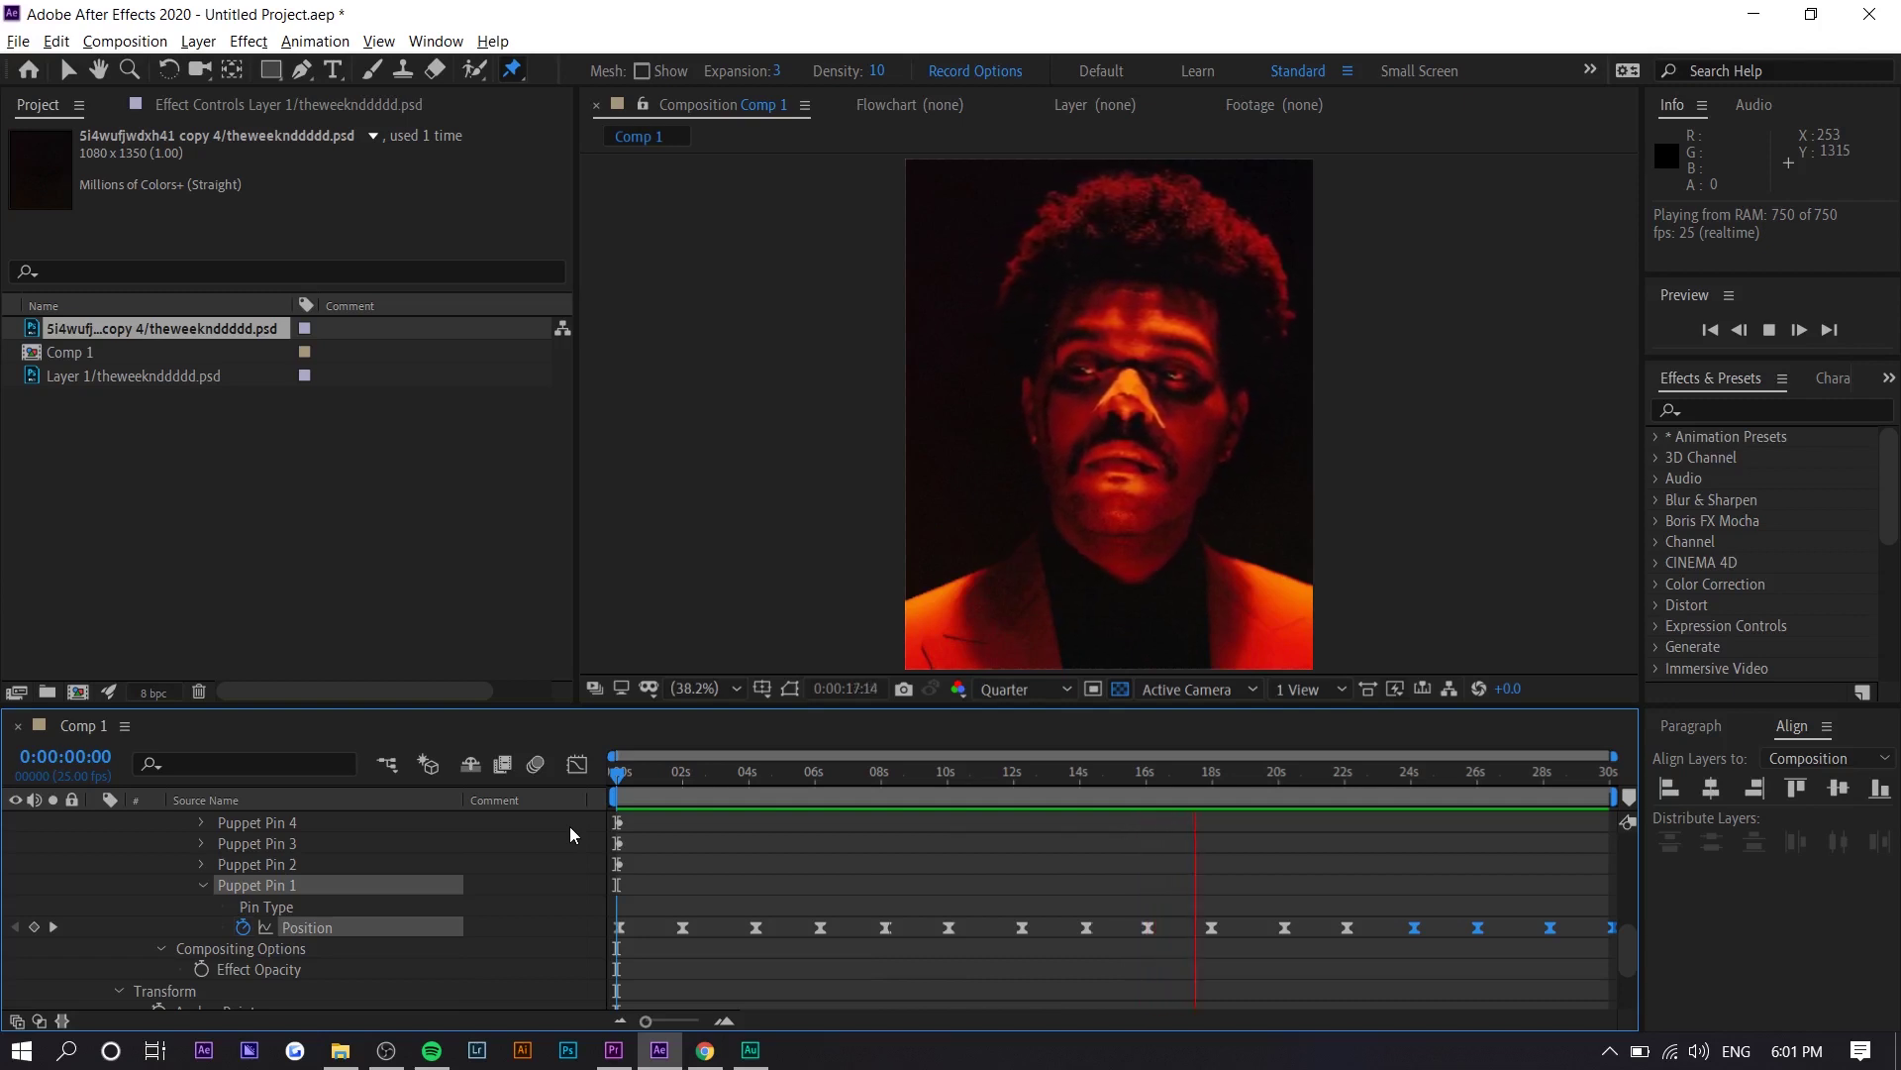
key("space")
Step: Collapse the Effects and Transform groups and the whole property list of Layer 1 in the timeline
left_click(704, 836)
scroll(113, 882, "up", 5)
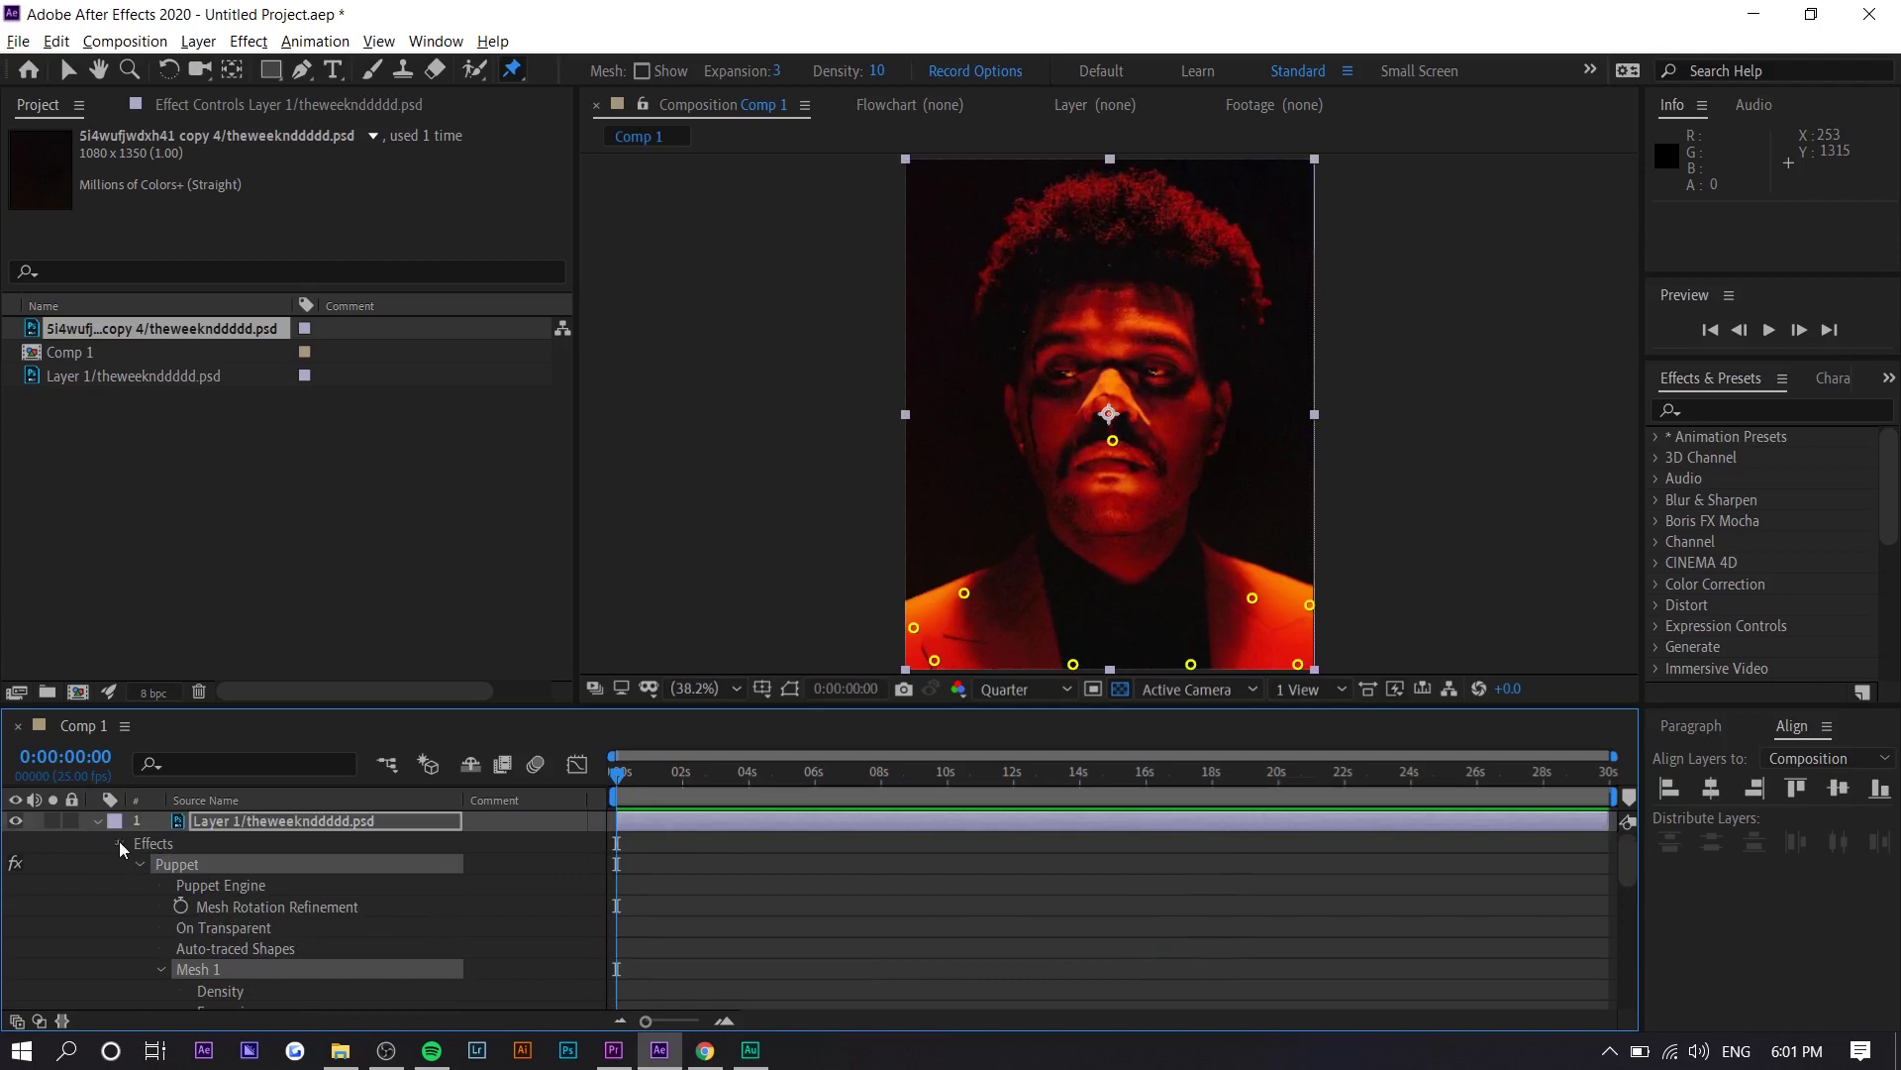
left_click(118, 843)
left_click(120, 865)
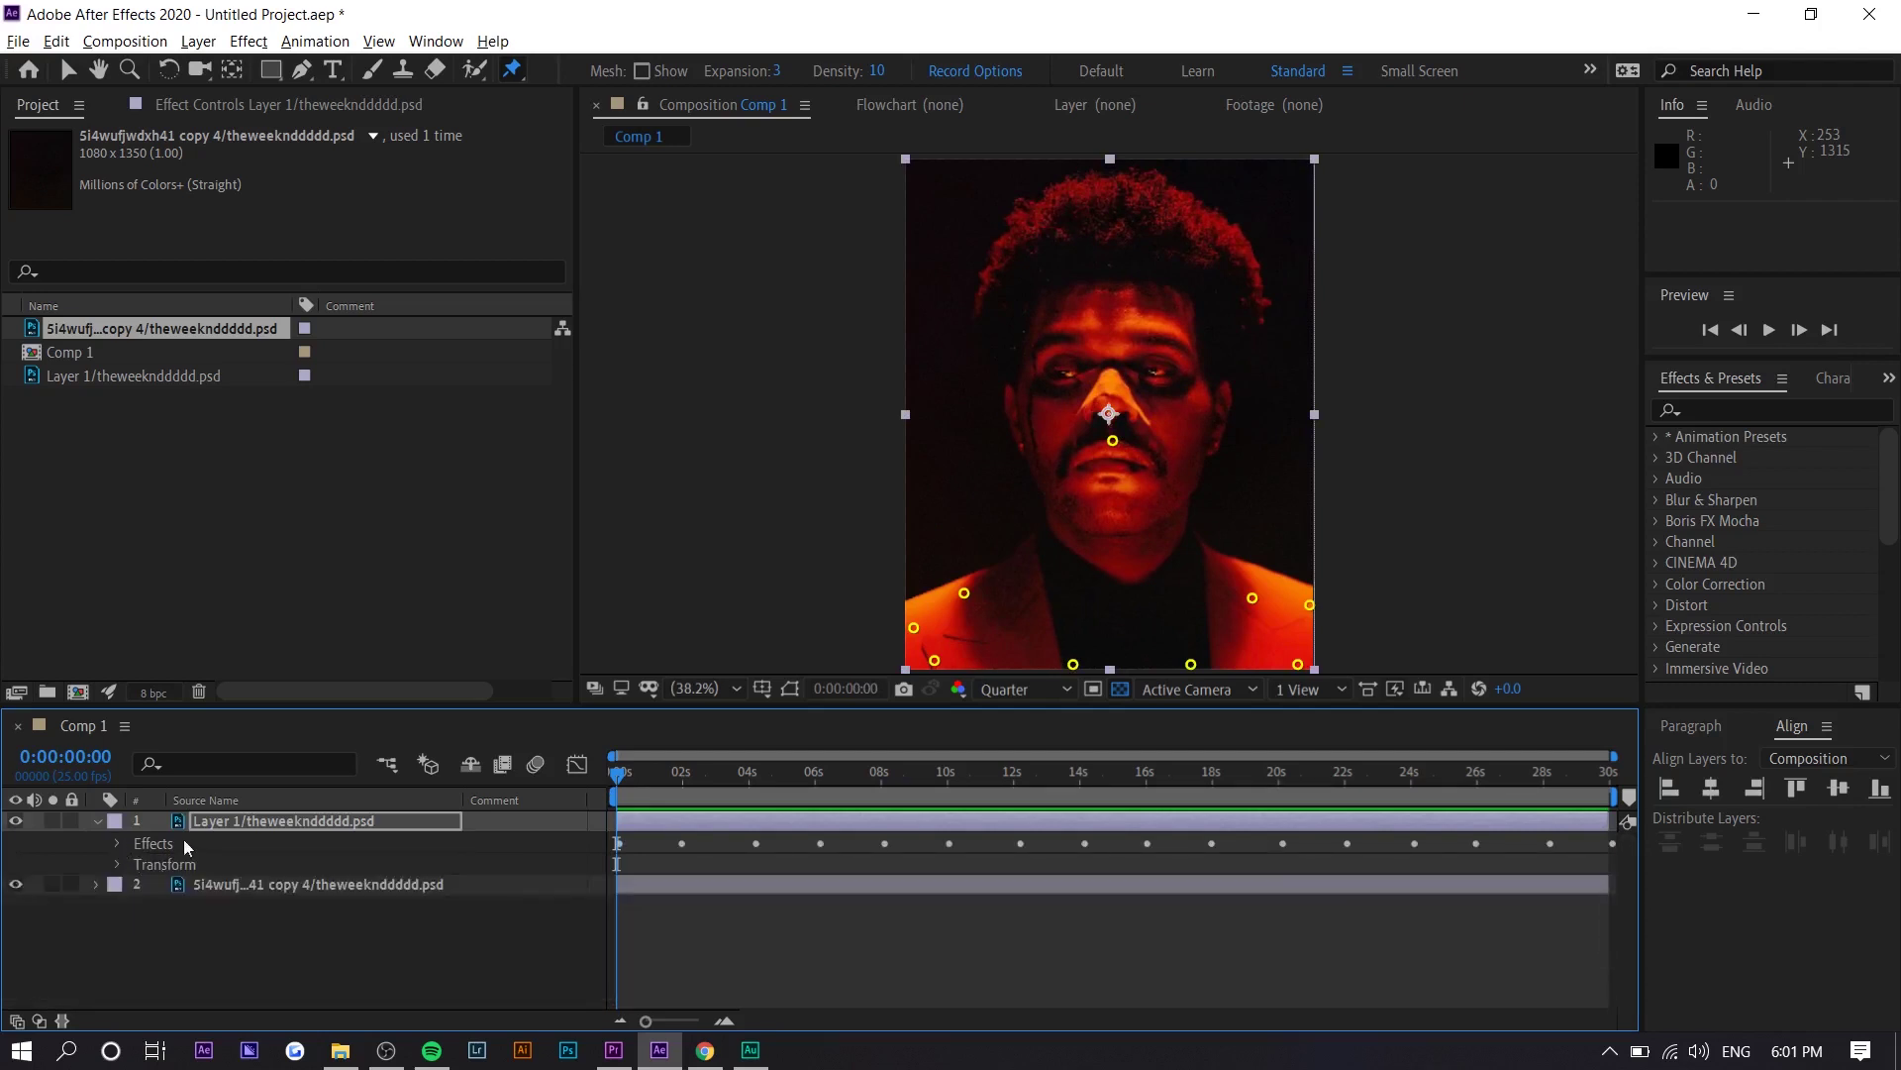
left_click(98, 822)
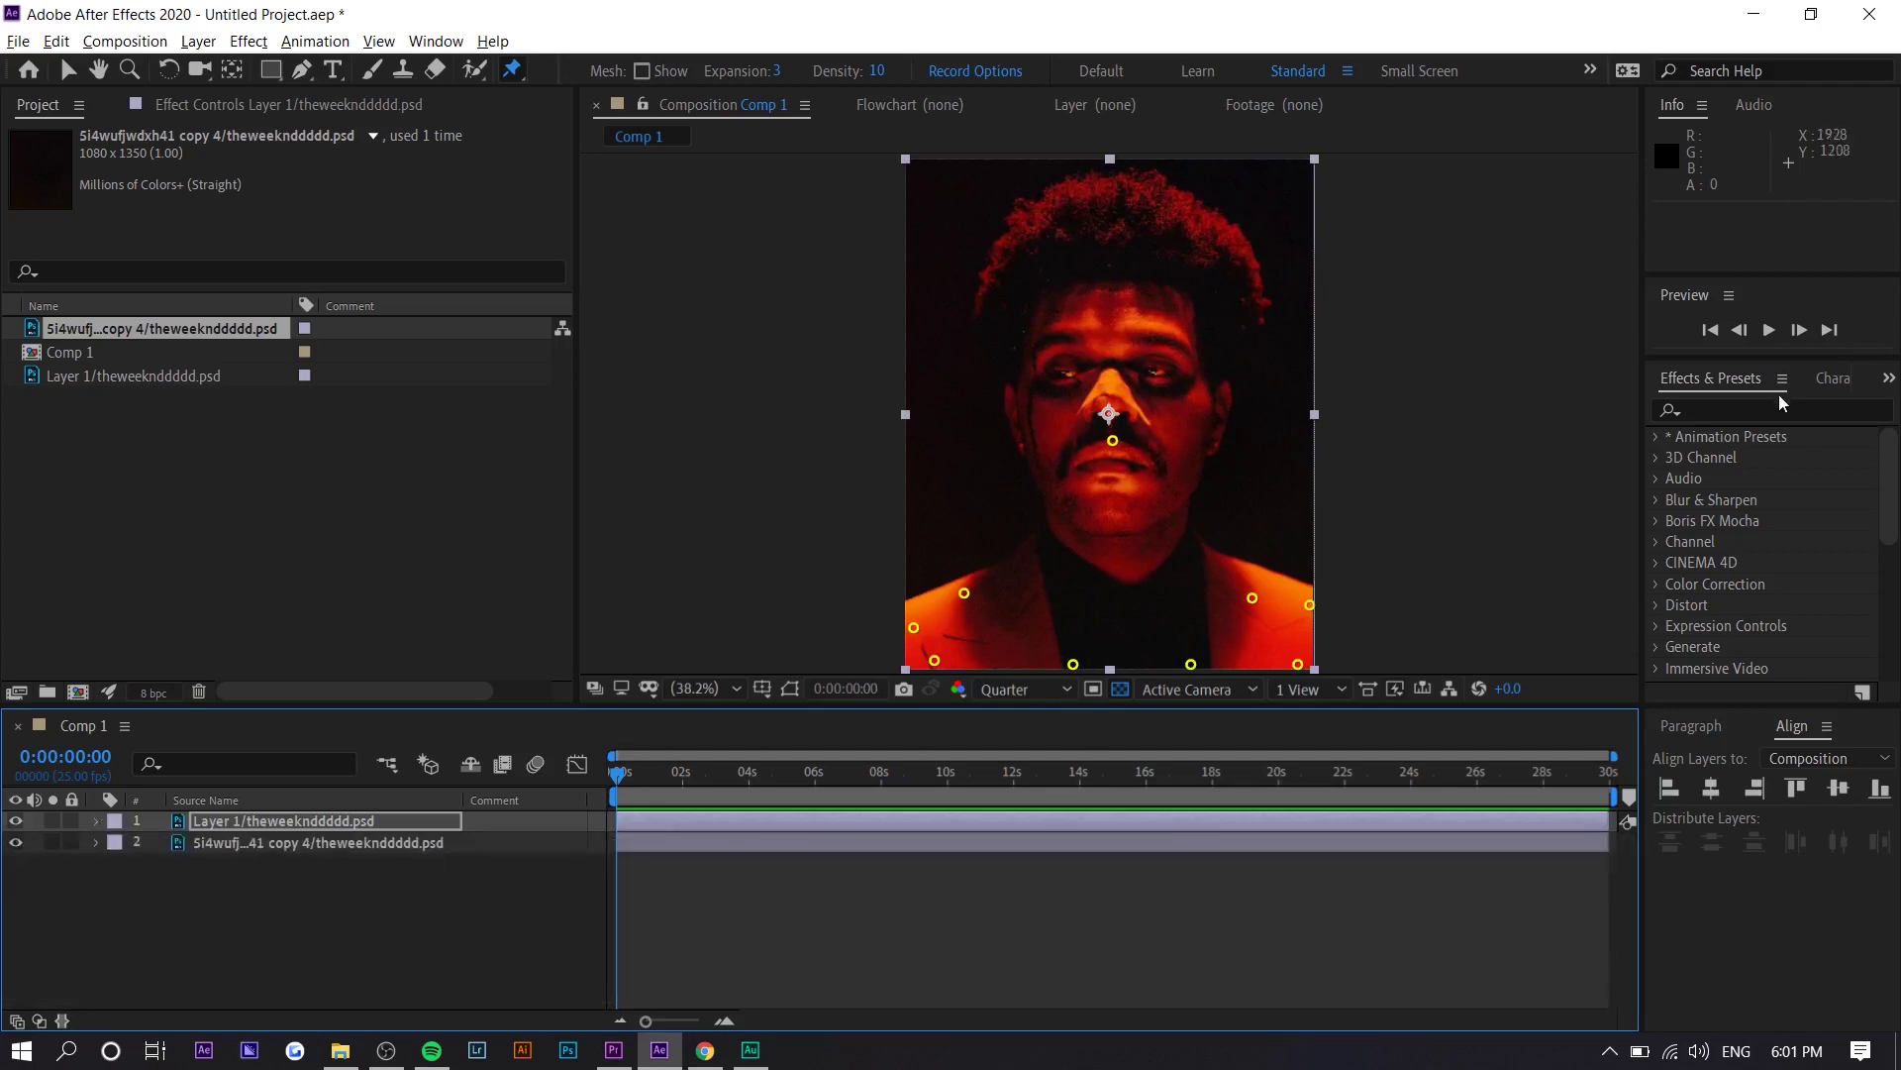
Step: Find the CC Light Rays effect by searching for "light ray" and apply it to Layer 1
left_click(1720, 407)
type("light ray")
left_click_drag(1743, 456, 637, 820)
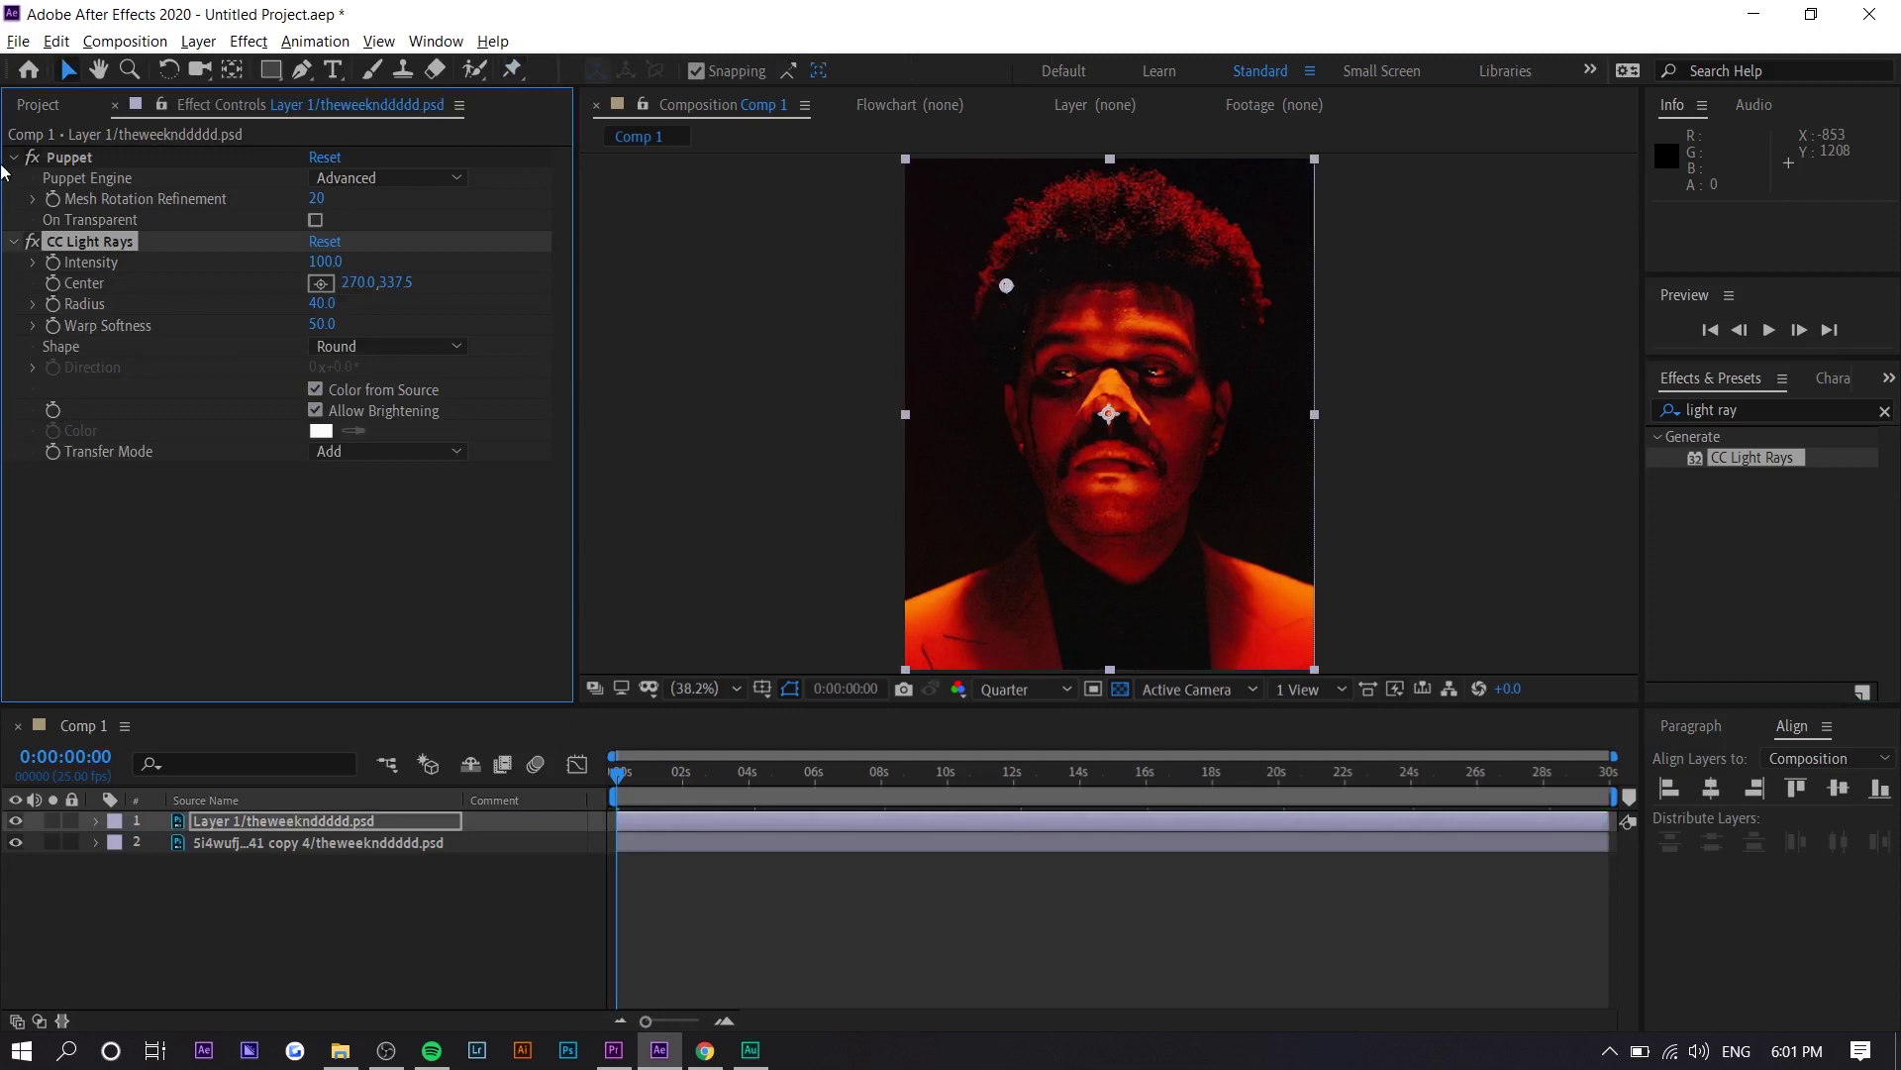
Step: Place the CC Light Rays center on the nose at 544.2, 627.9, set Radius to 133, and preview the rays
left_click(322, 285)
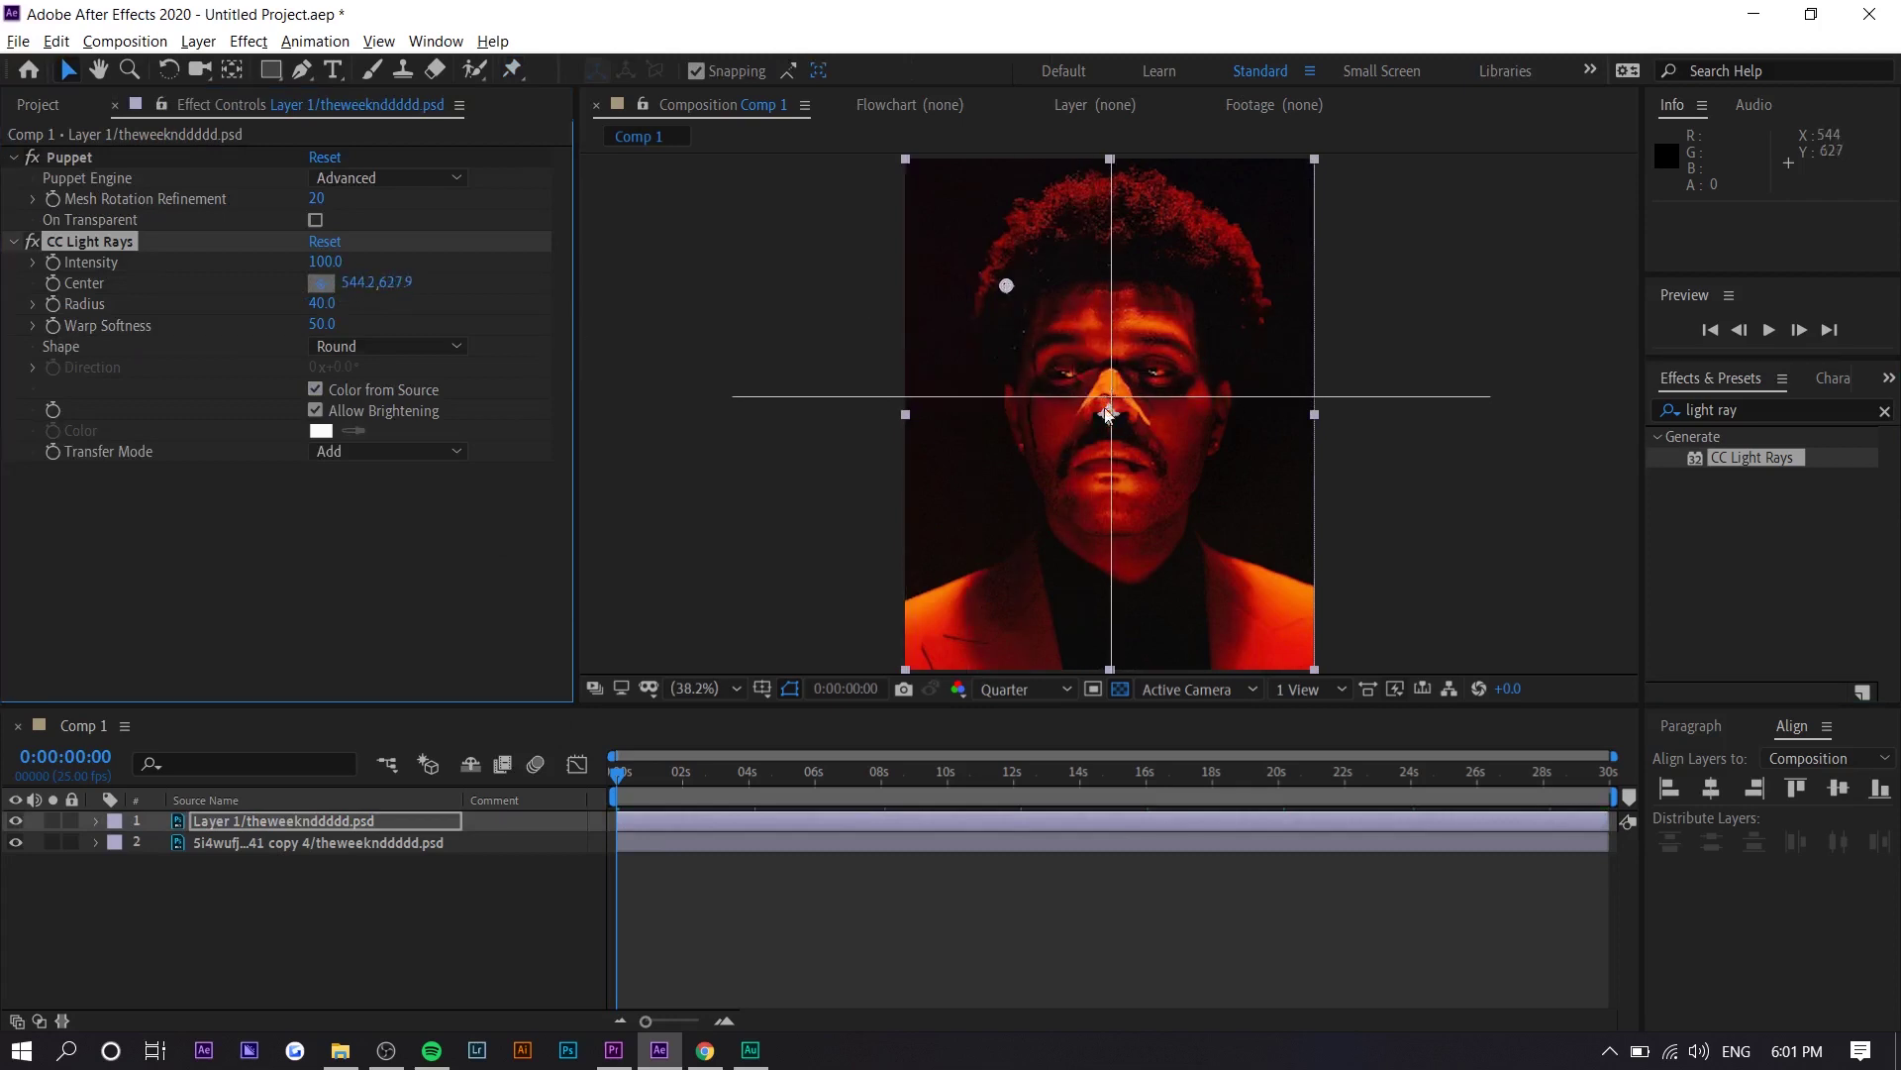
left_click(1110, 396)
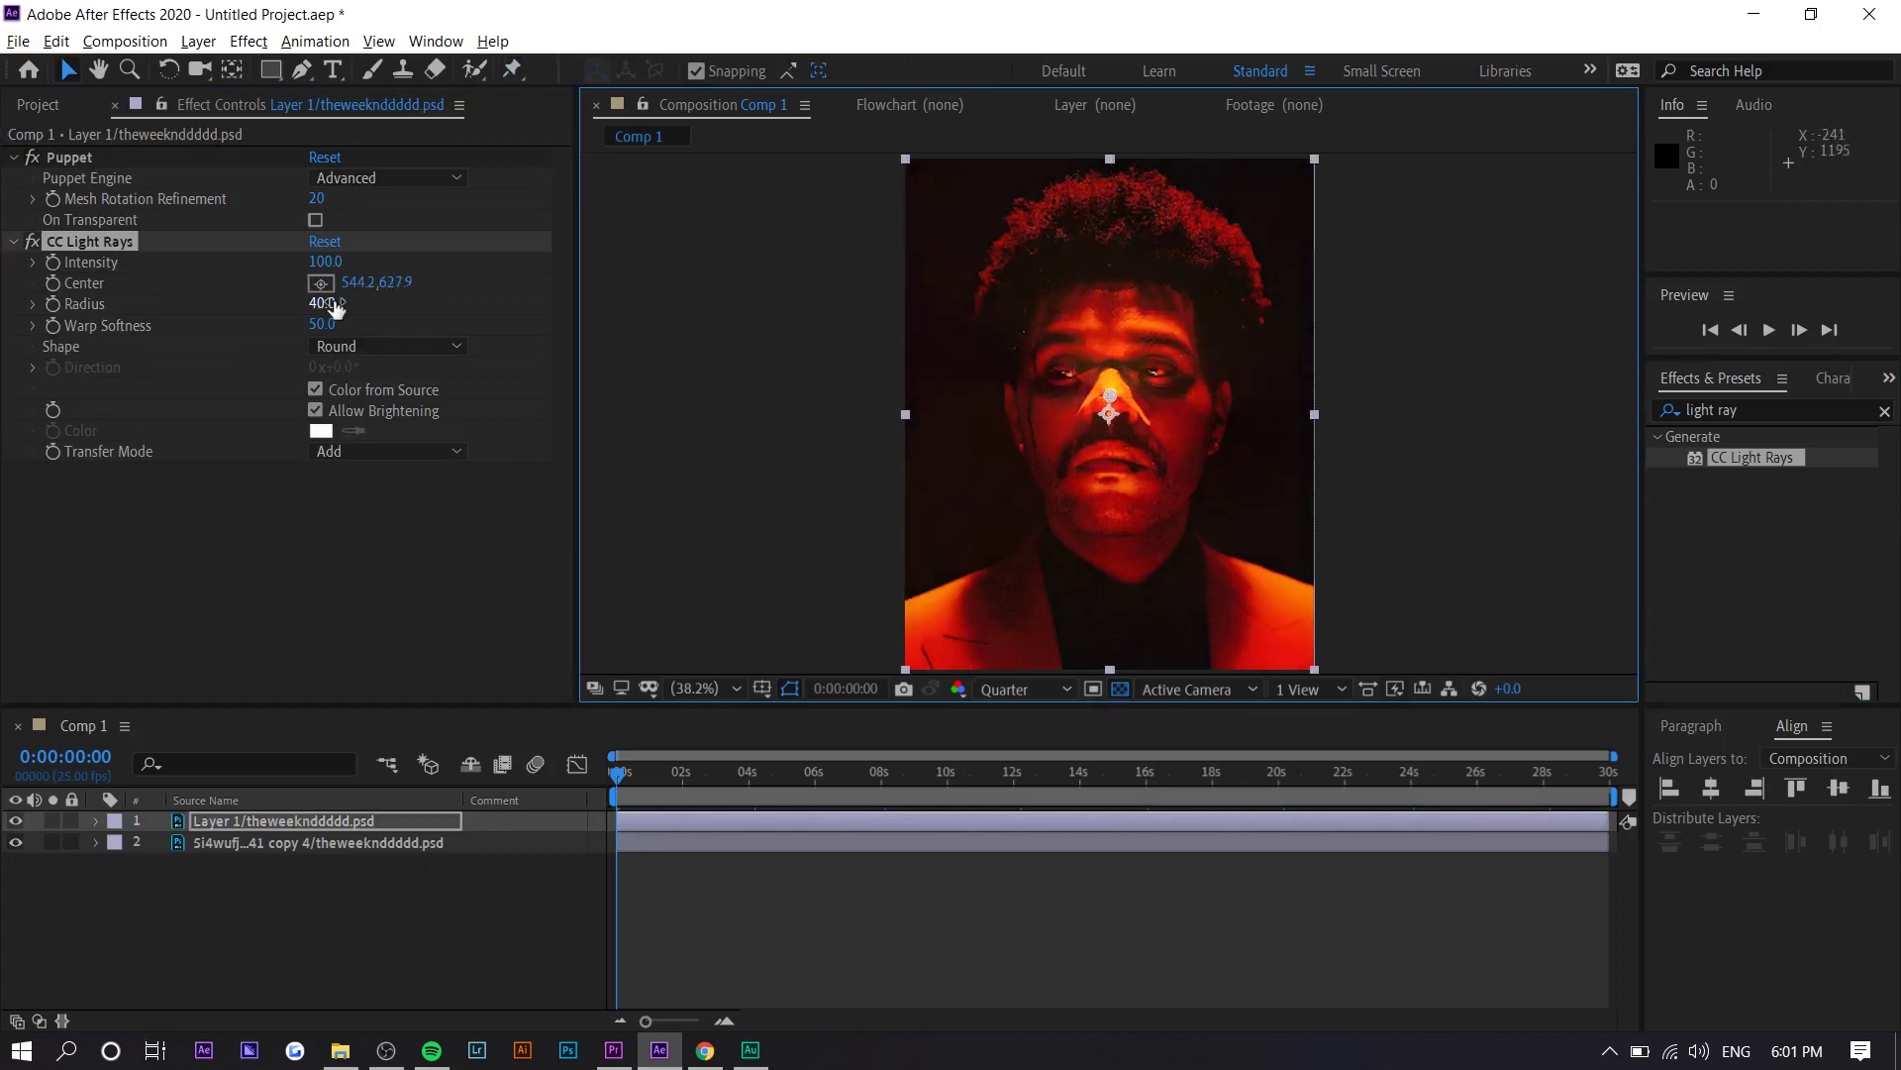
left_click_drag(324, 303, 425, 297)
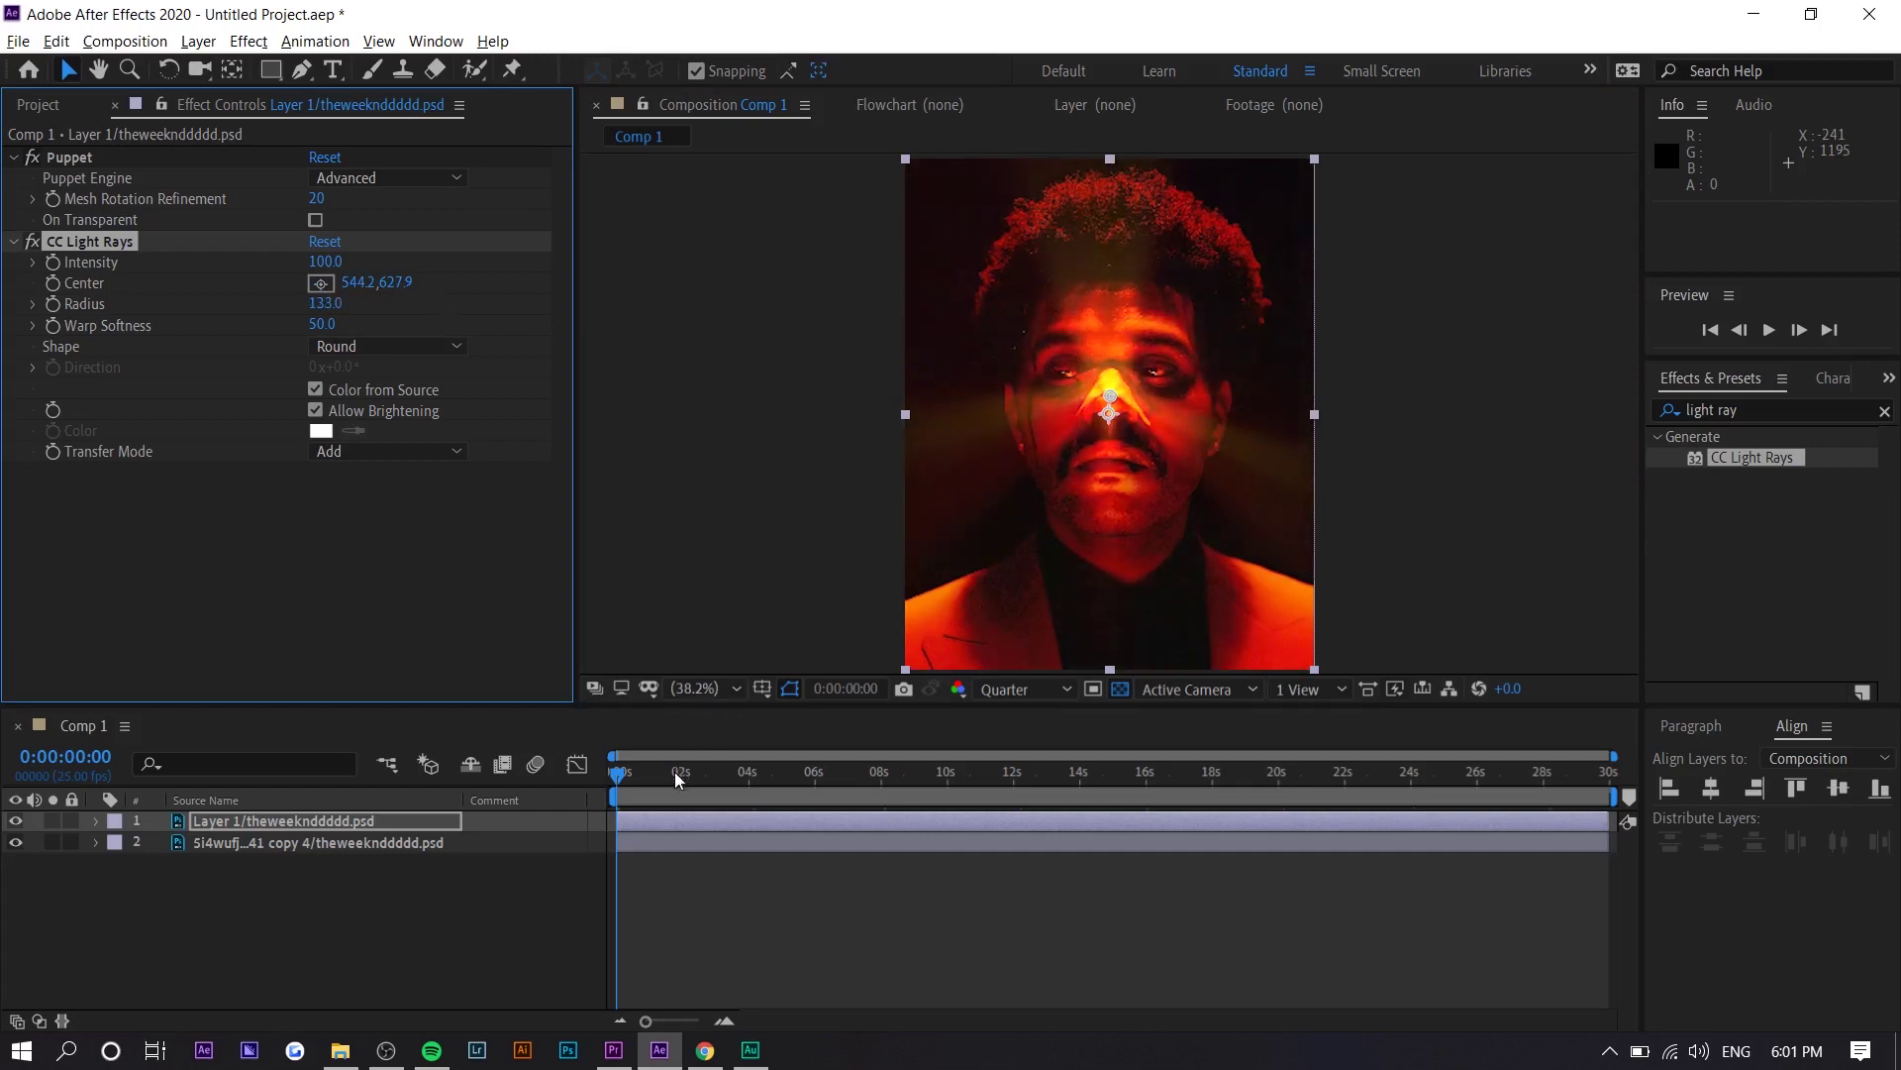
key("space")
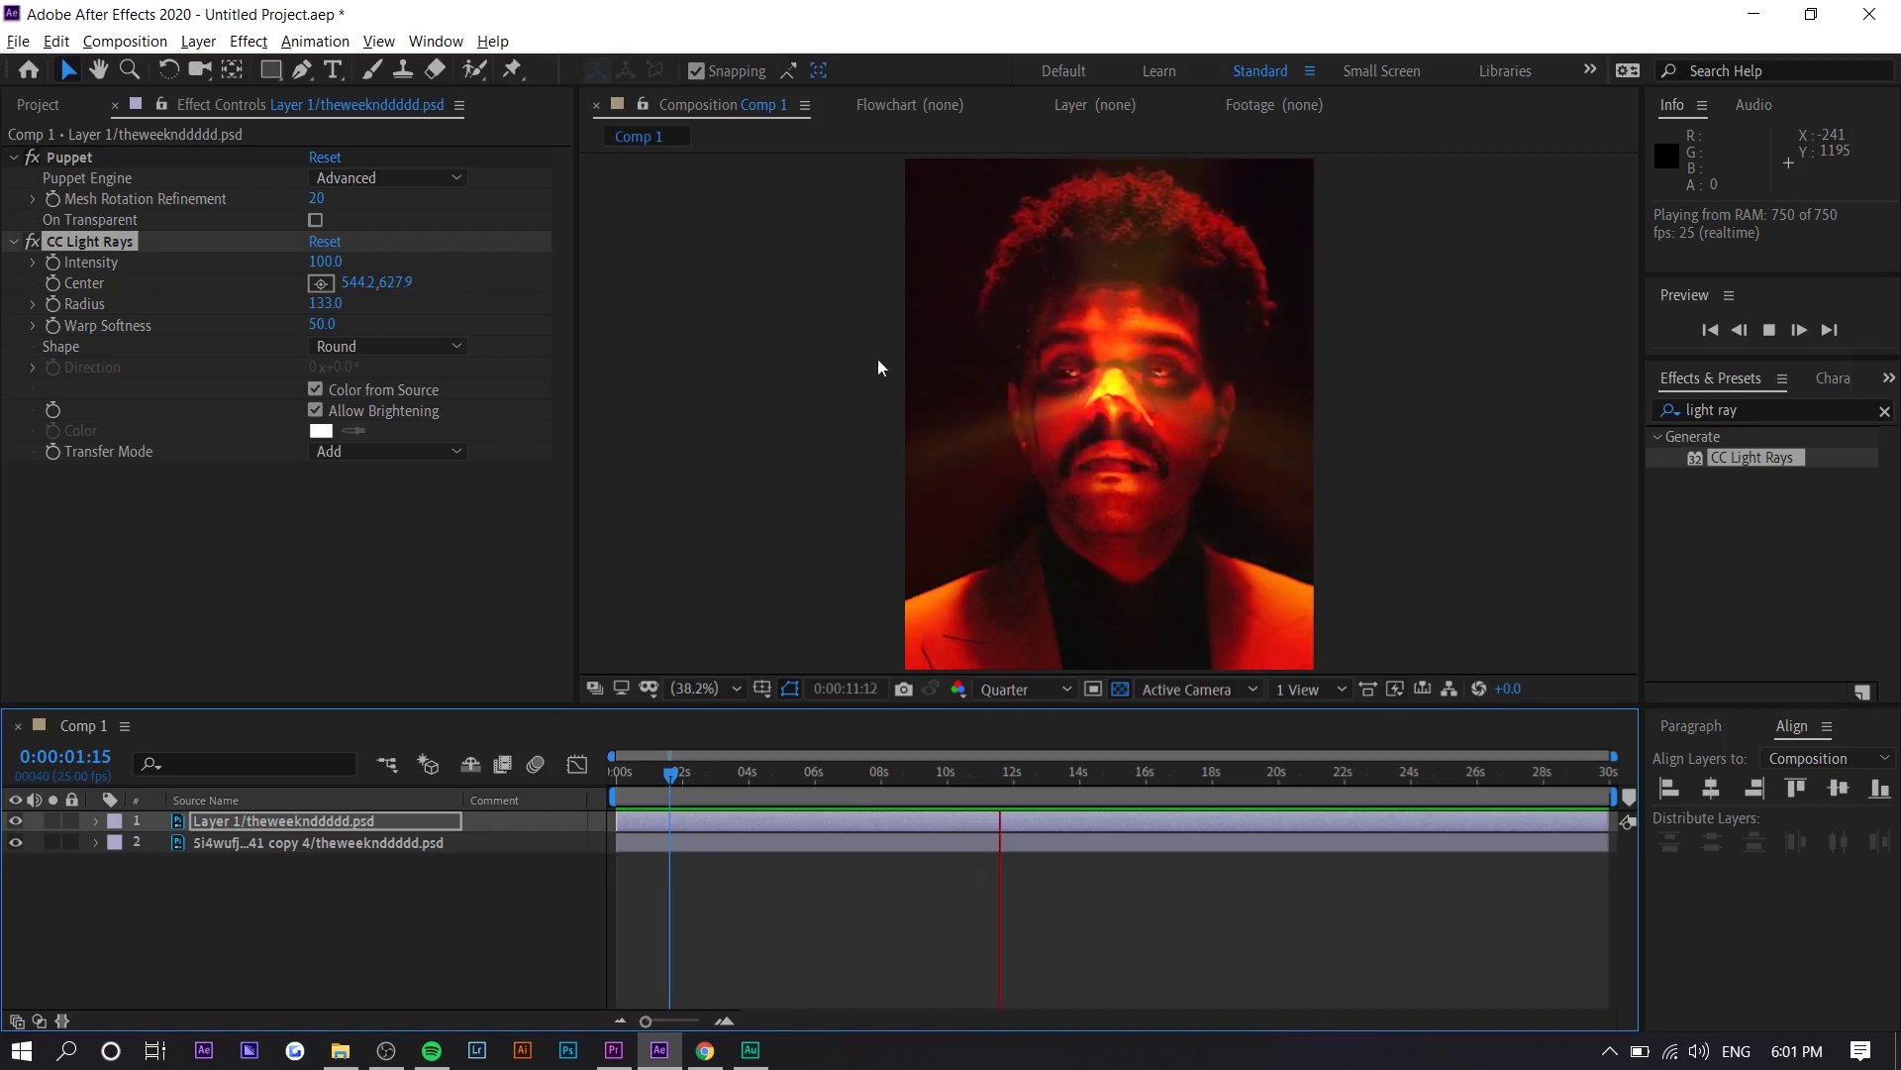
key("space")
Step: Set the CC Light Rays Warp Softness to 76 and Intensity to 80, and preview the softer glow
left_click_drag(327, 323, 364, 322)
left_click_drag(325, 261, 303, 262)
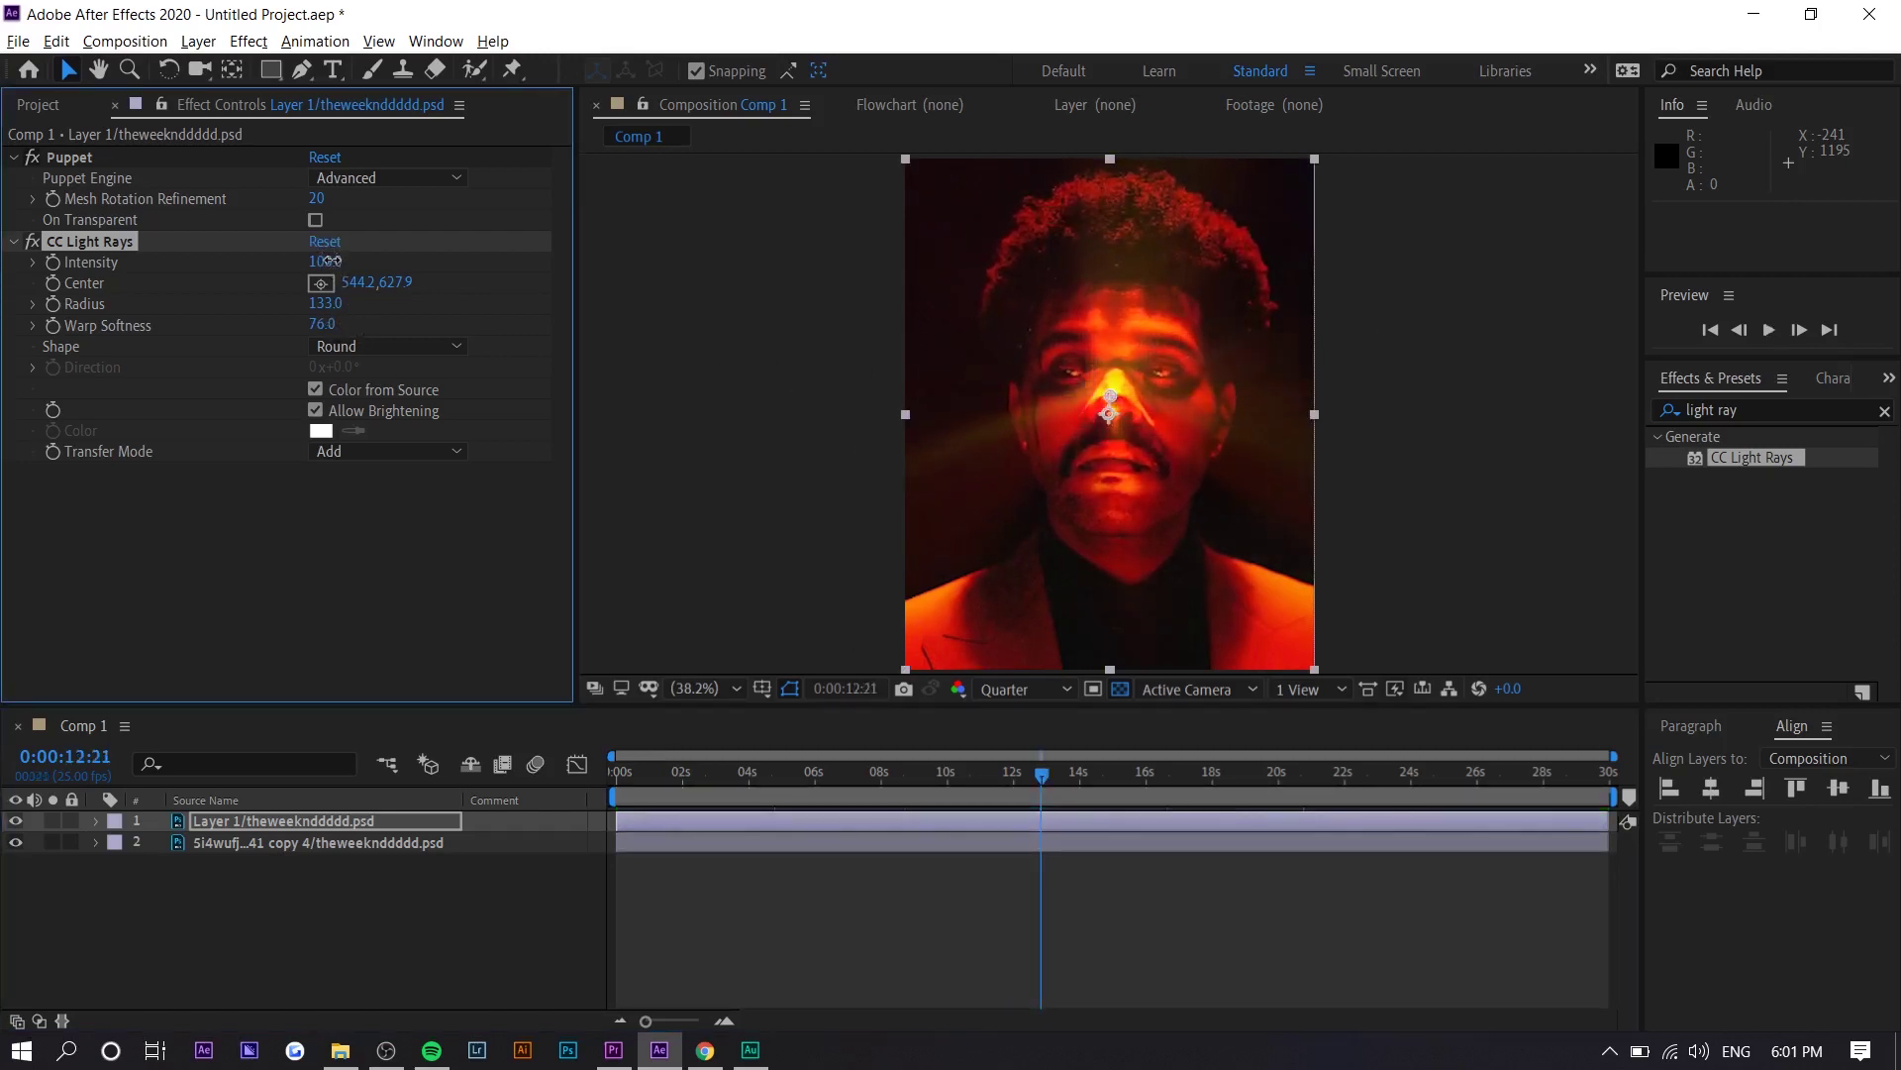
left_click(891, 624)
key("space")
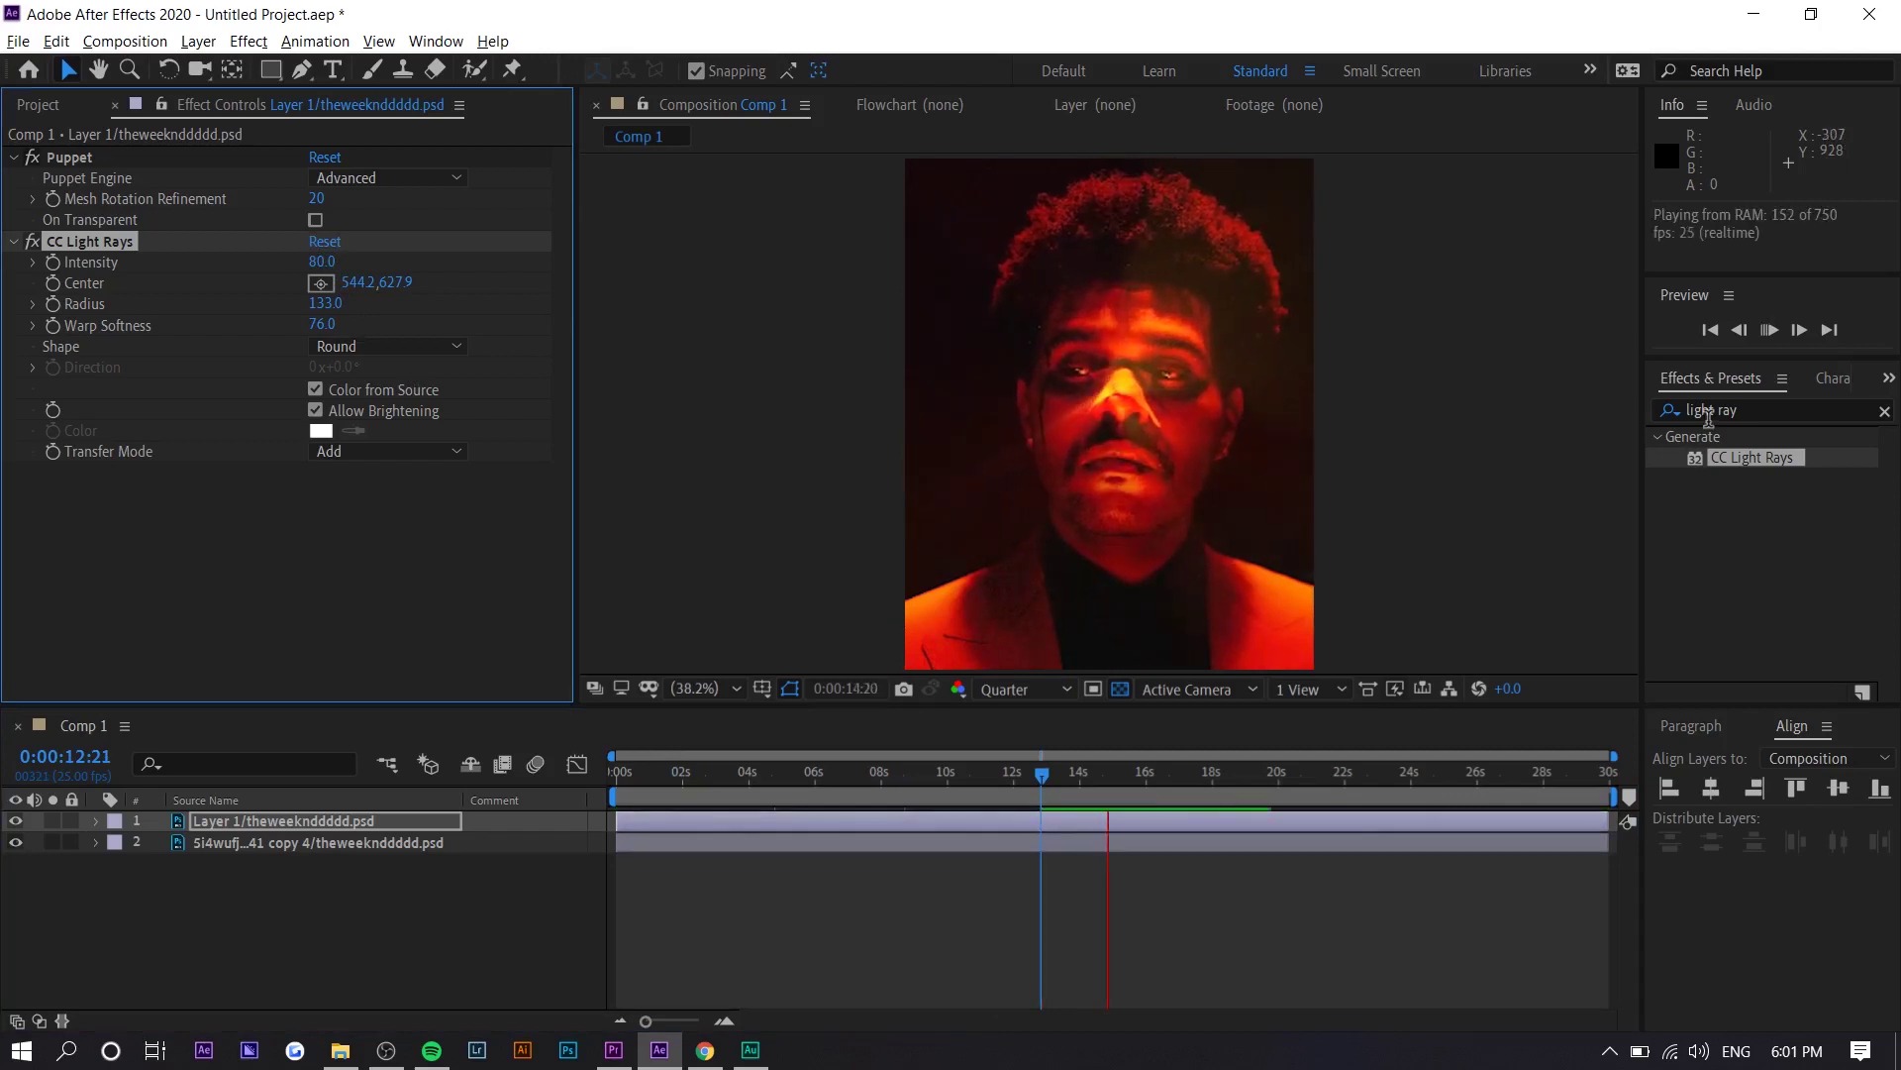
Step: Search the effects for "light" and apply the Mood Lighting - amorphous preset to Layer 1
left_click(1709, 418)
double_click(1709, 410)
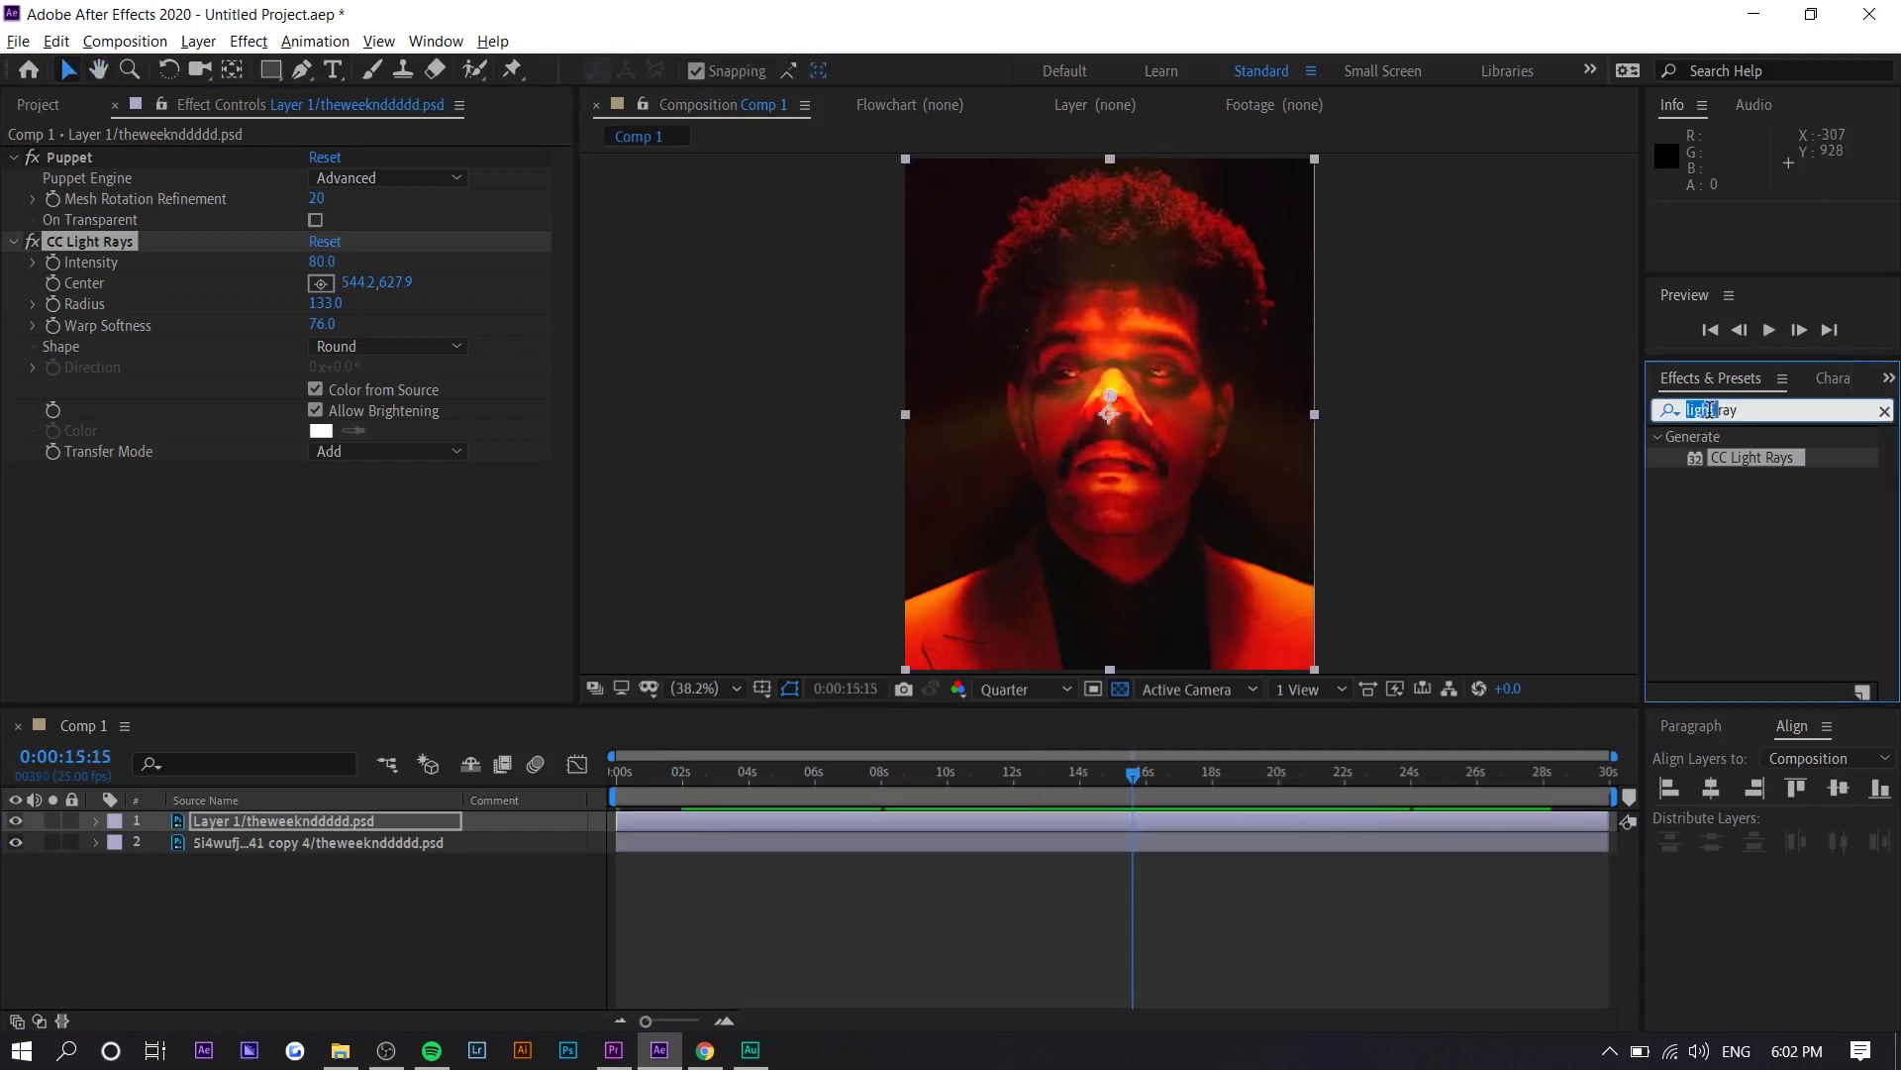
type("light")
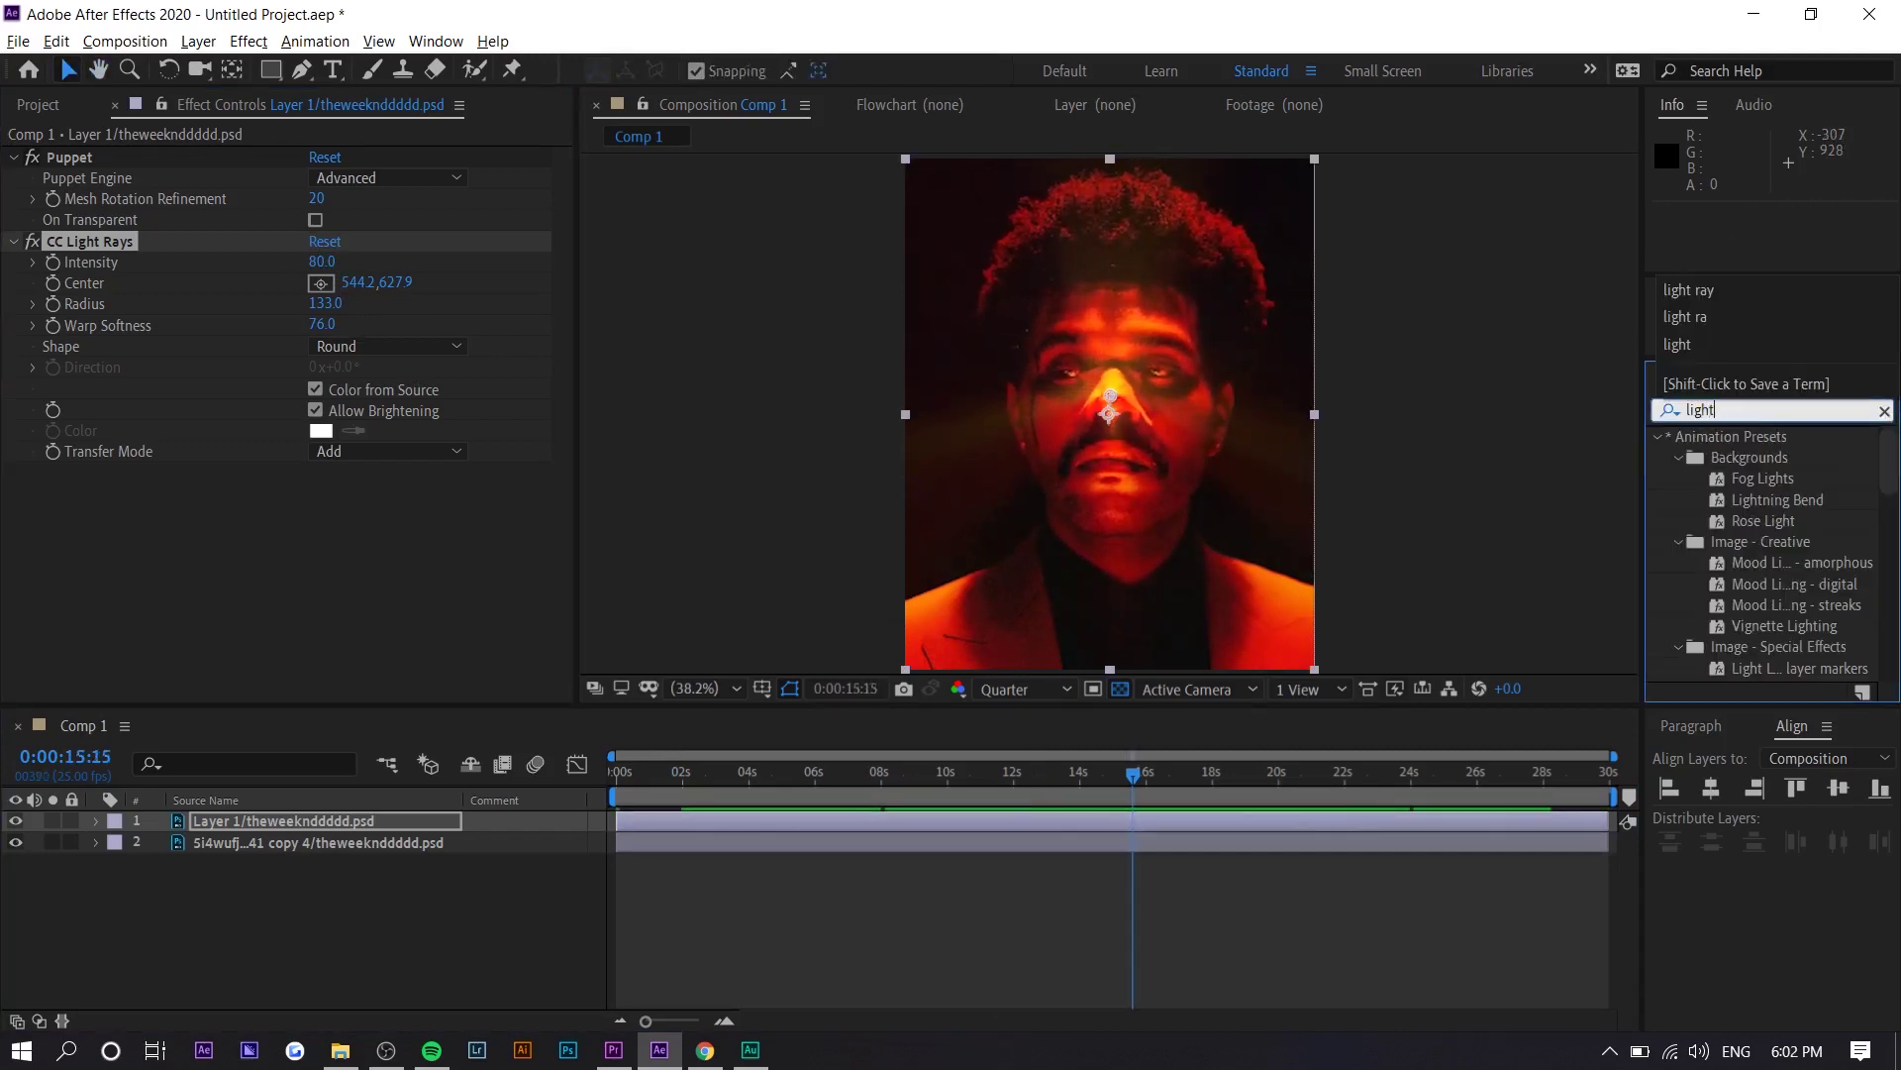
left_click_drag(1820, 564, 709, 826)
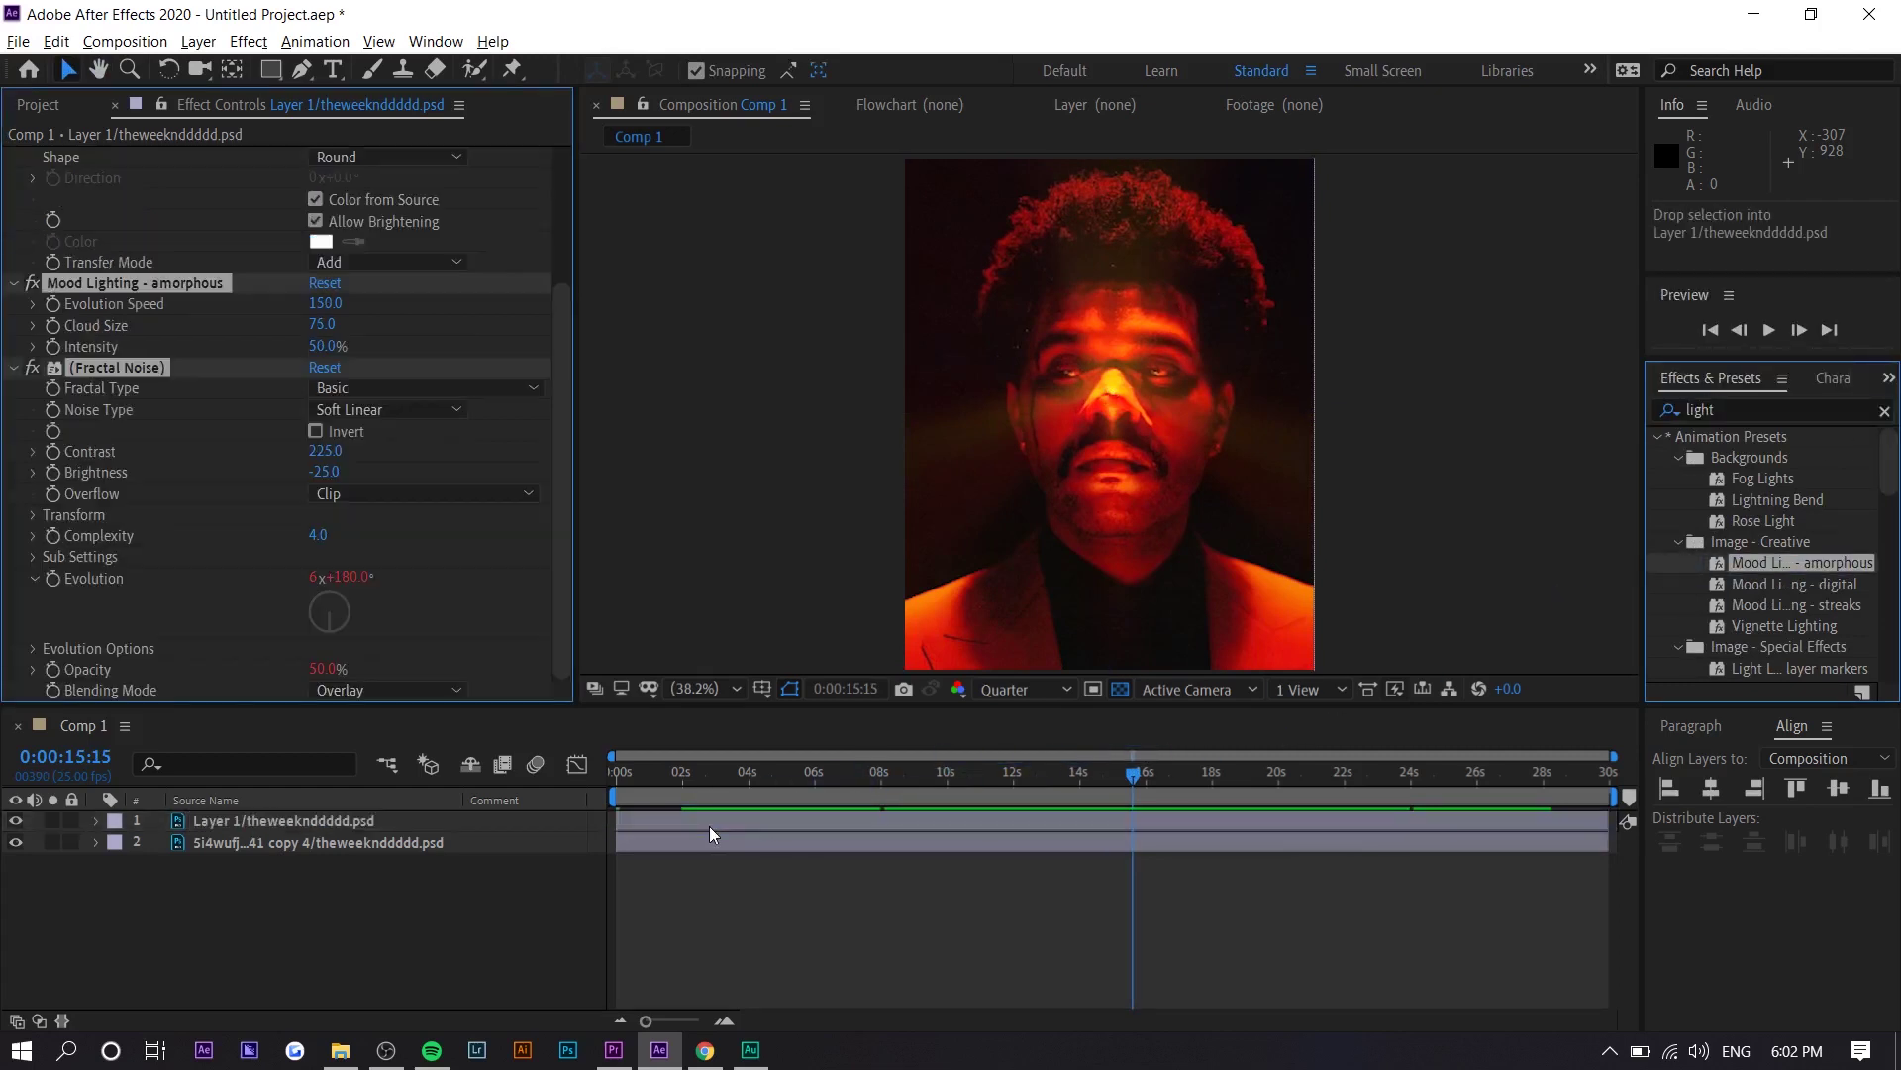
Step: Disable CC Light Rays and switch Mood Lighting - amorphous off and on to compare its effect on the portrait
scroll(190, 366, "up", 3)
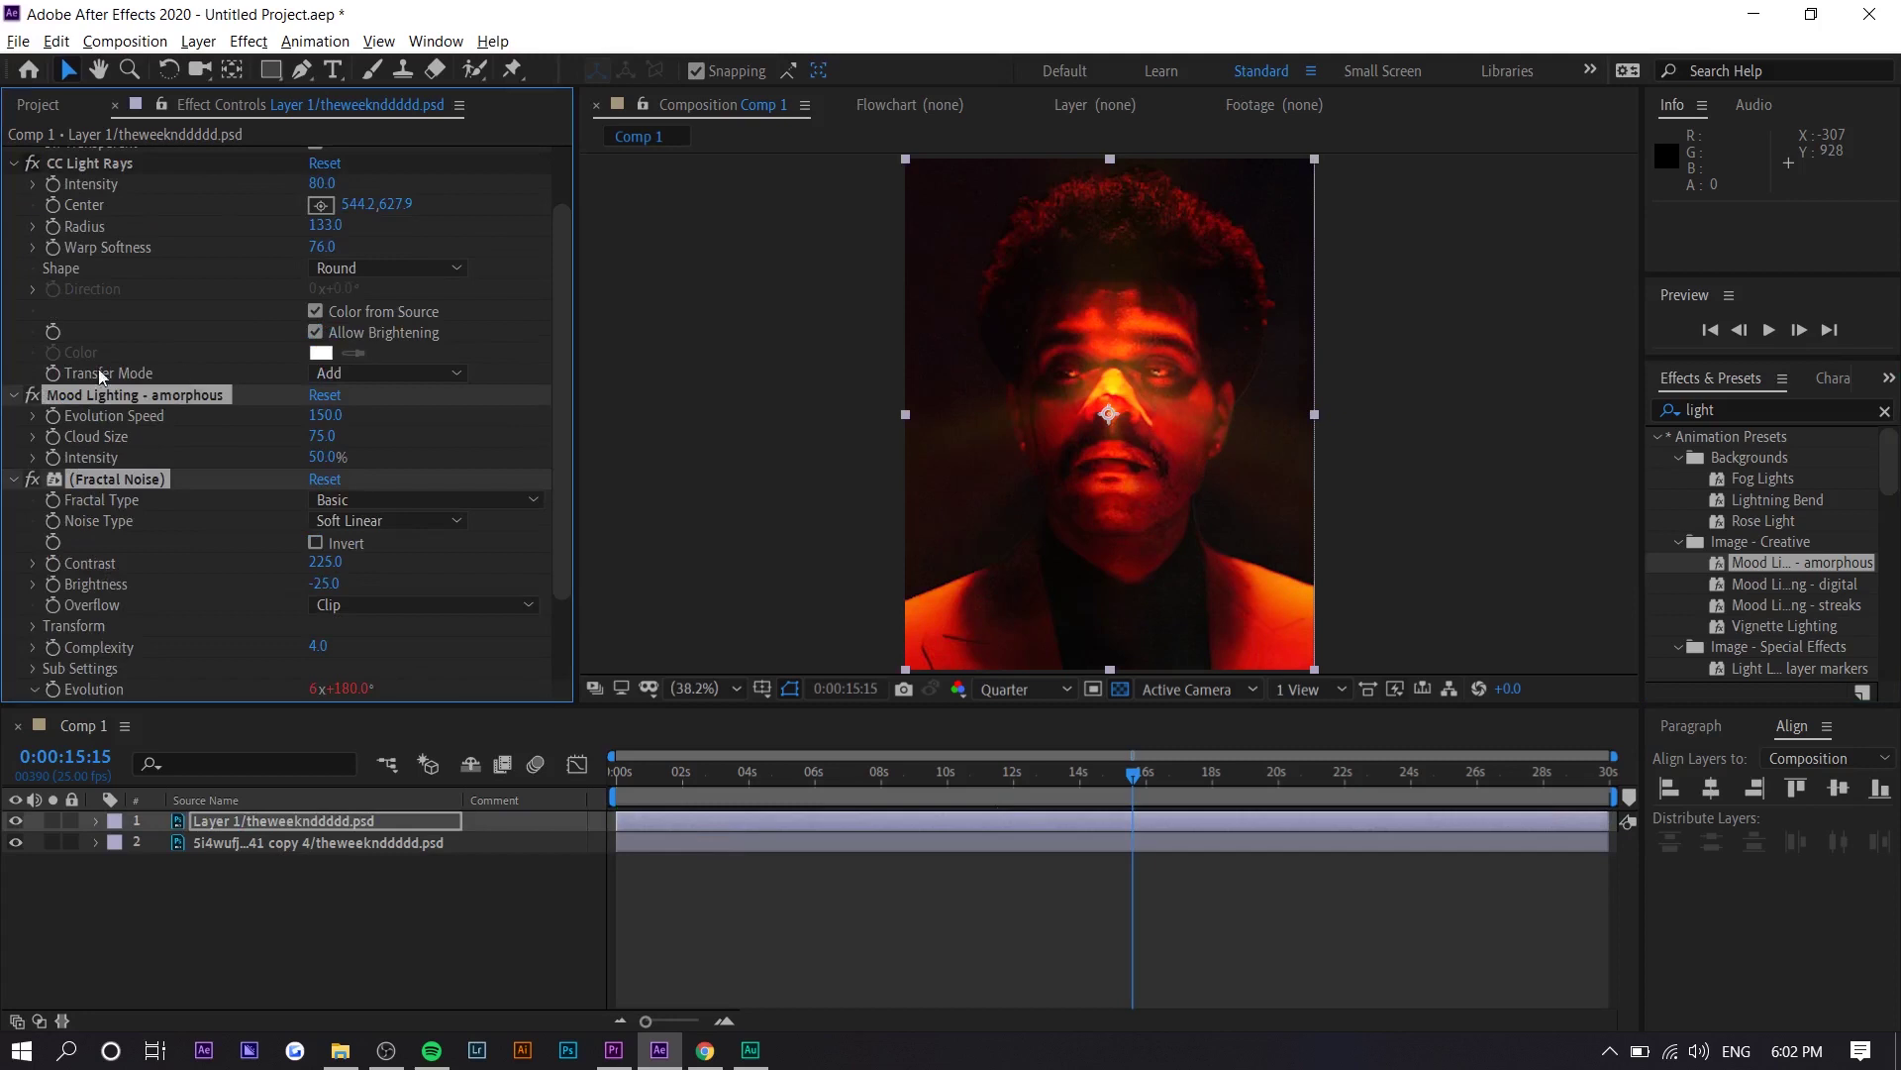
scroll(68, 315, "up", 2)
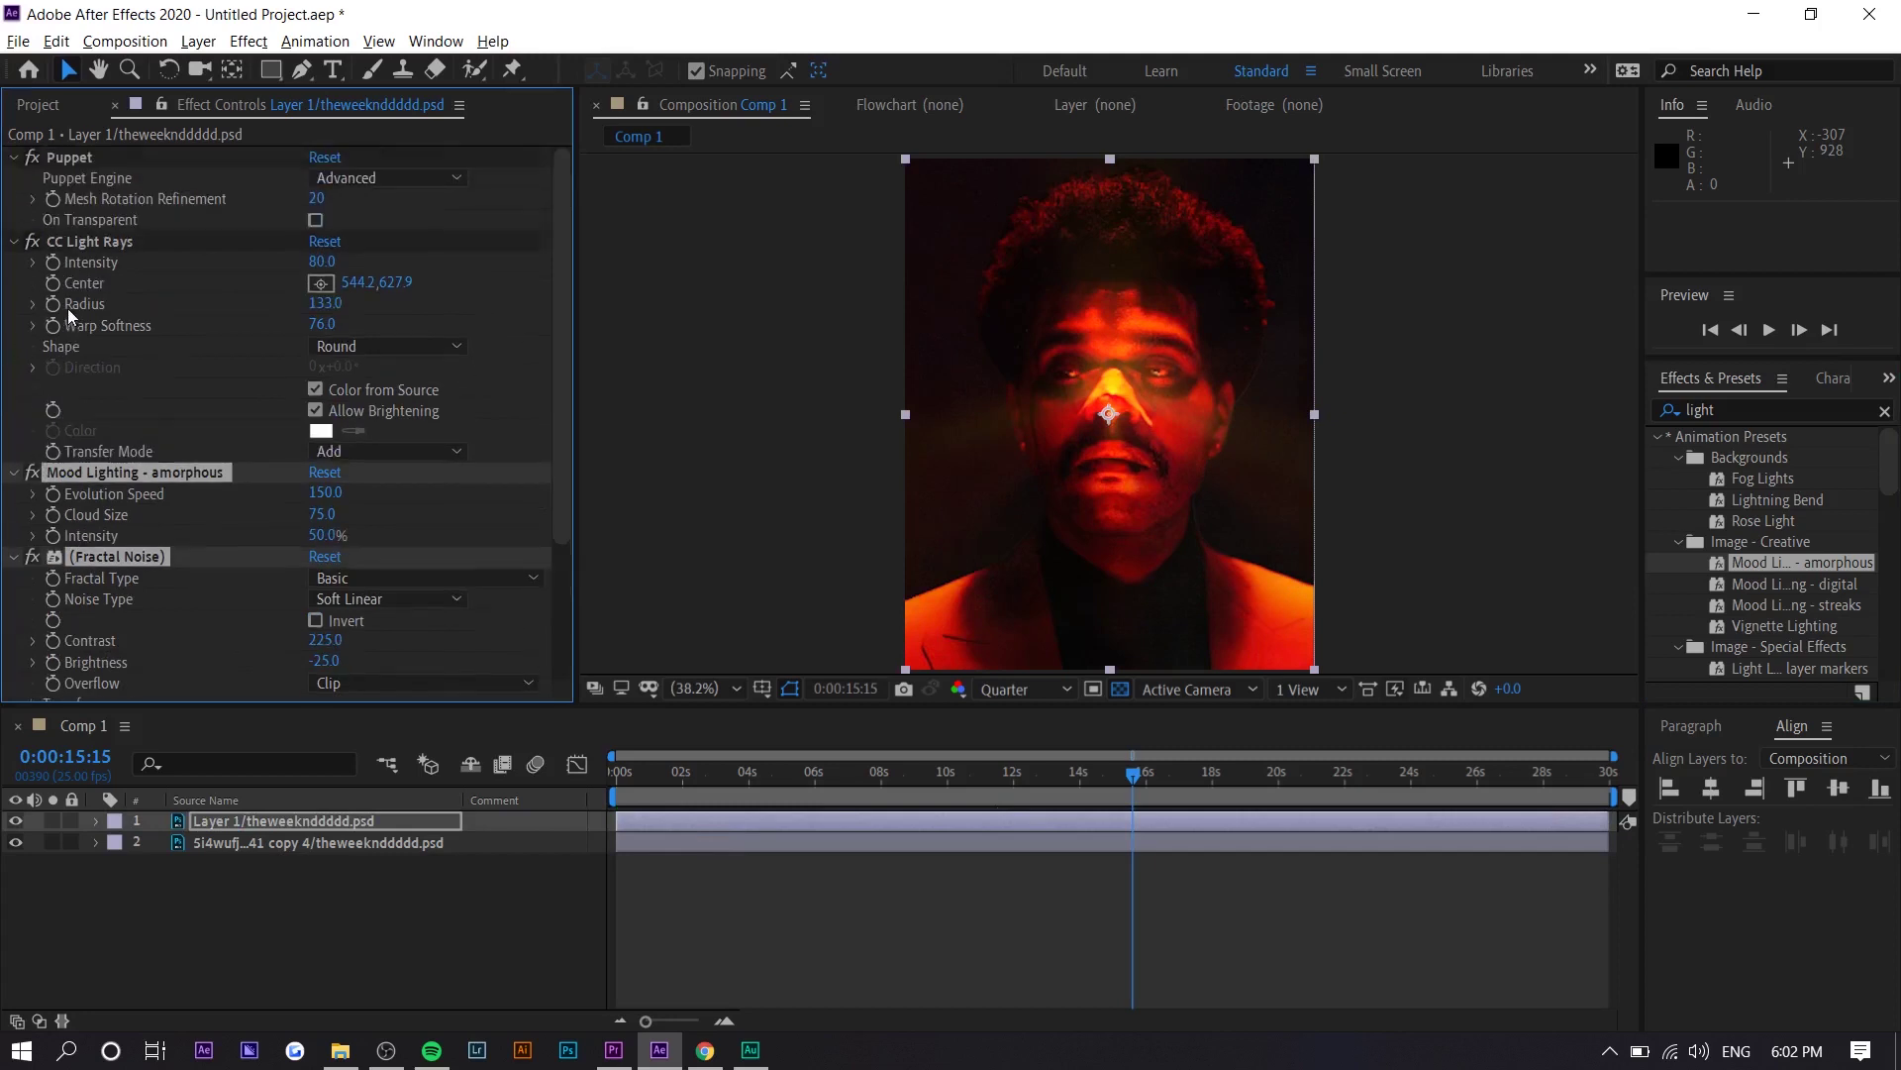
left_click(32, 243)
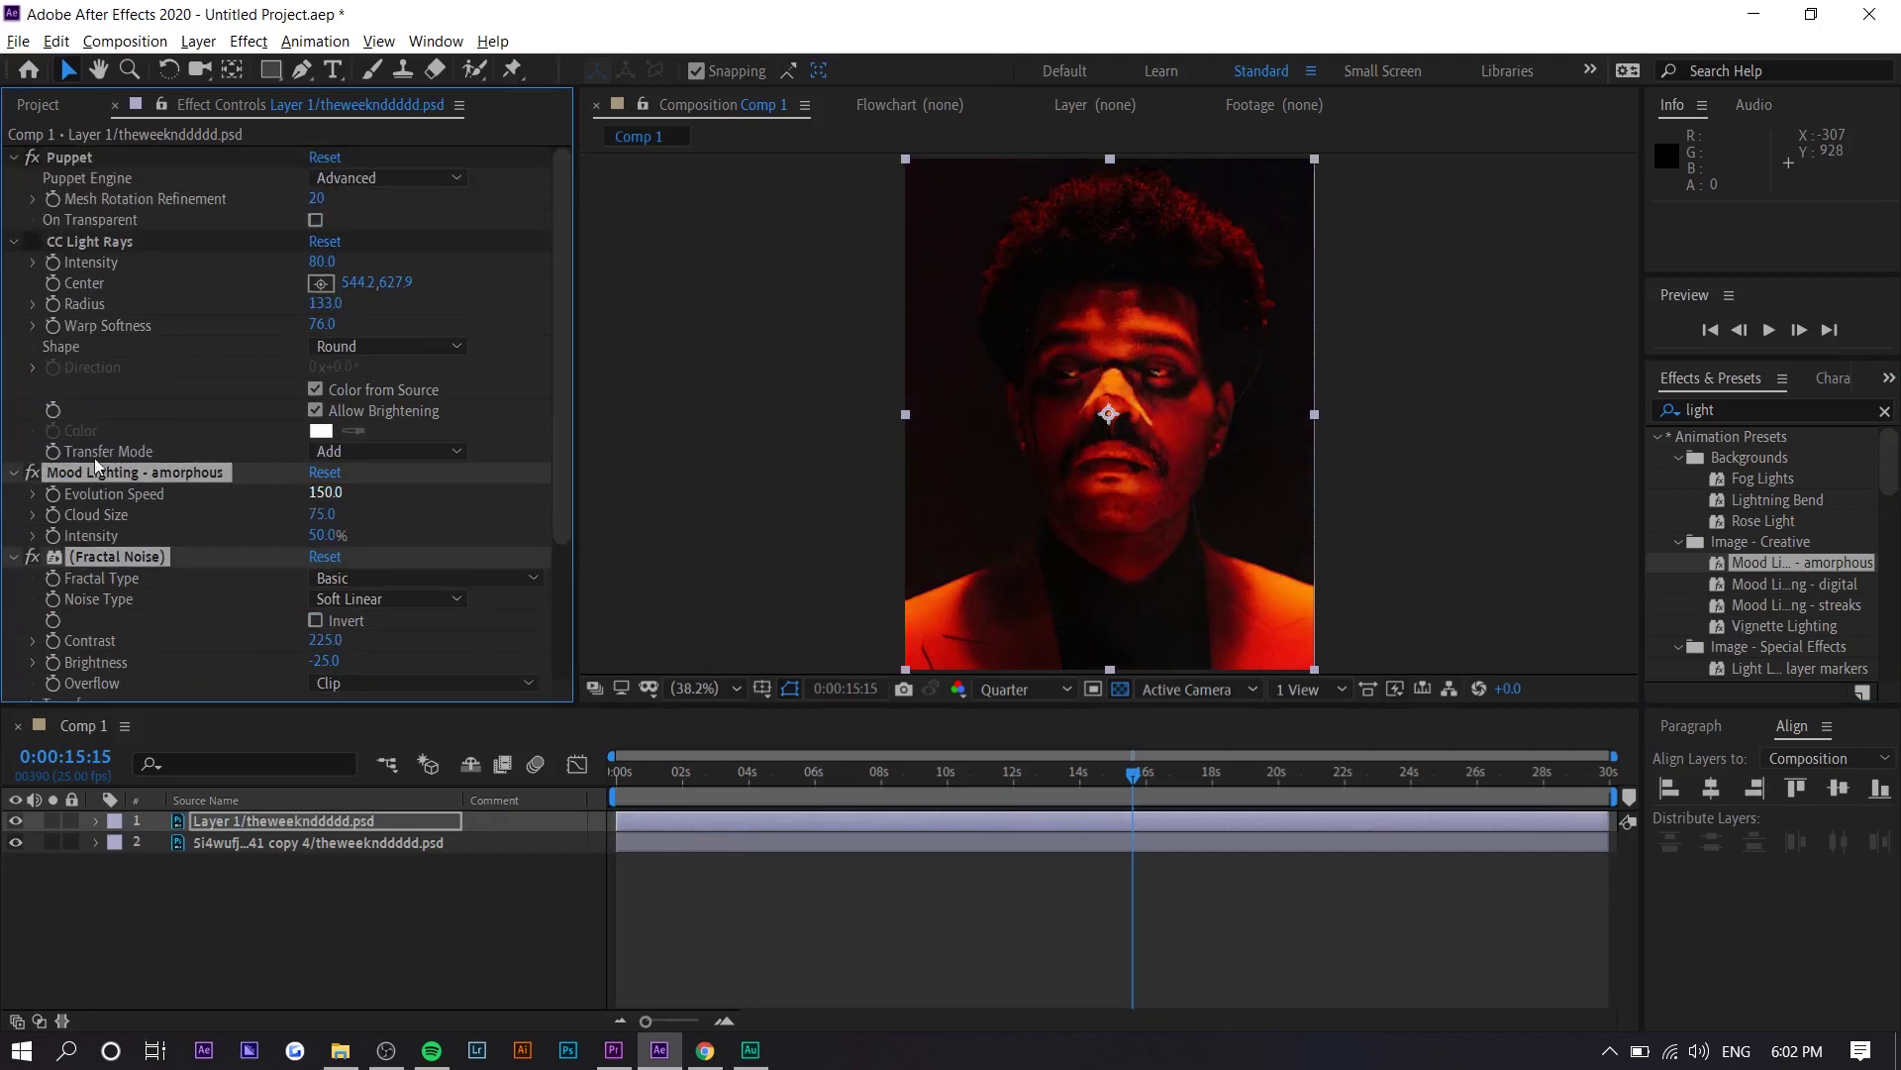
left_click(36, 474)
left_click(36, 475)
left_click(36, 474)
left_click(35, 475)
Step: Set Mood Lighting's Cloud Size to 305 and Fractal Noise's Brightness to 7 and Contrast to 71, previewing the lighting
mouse_move(326, 513)
left_mouse_down()
mouse_move(402, 512)
mouse_move(355, 521)
left_mouse_up()
left_click(347, 660)
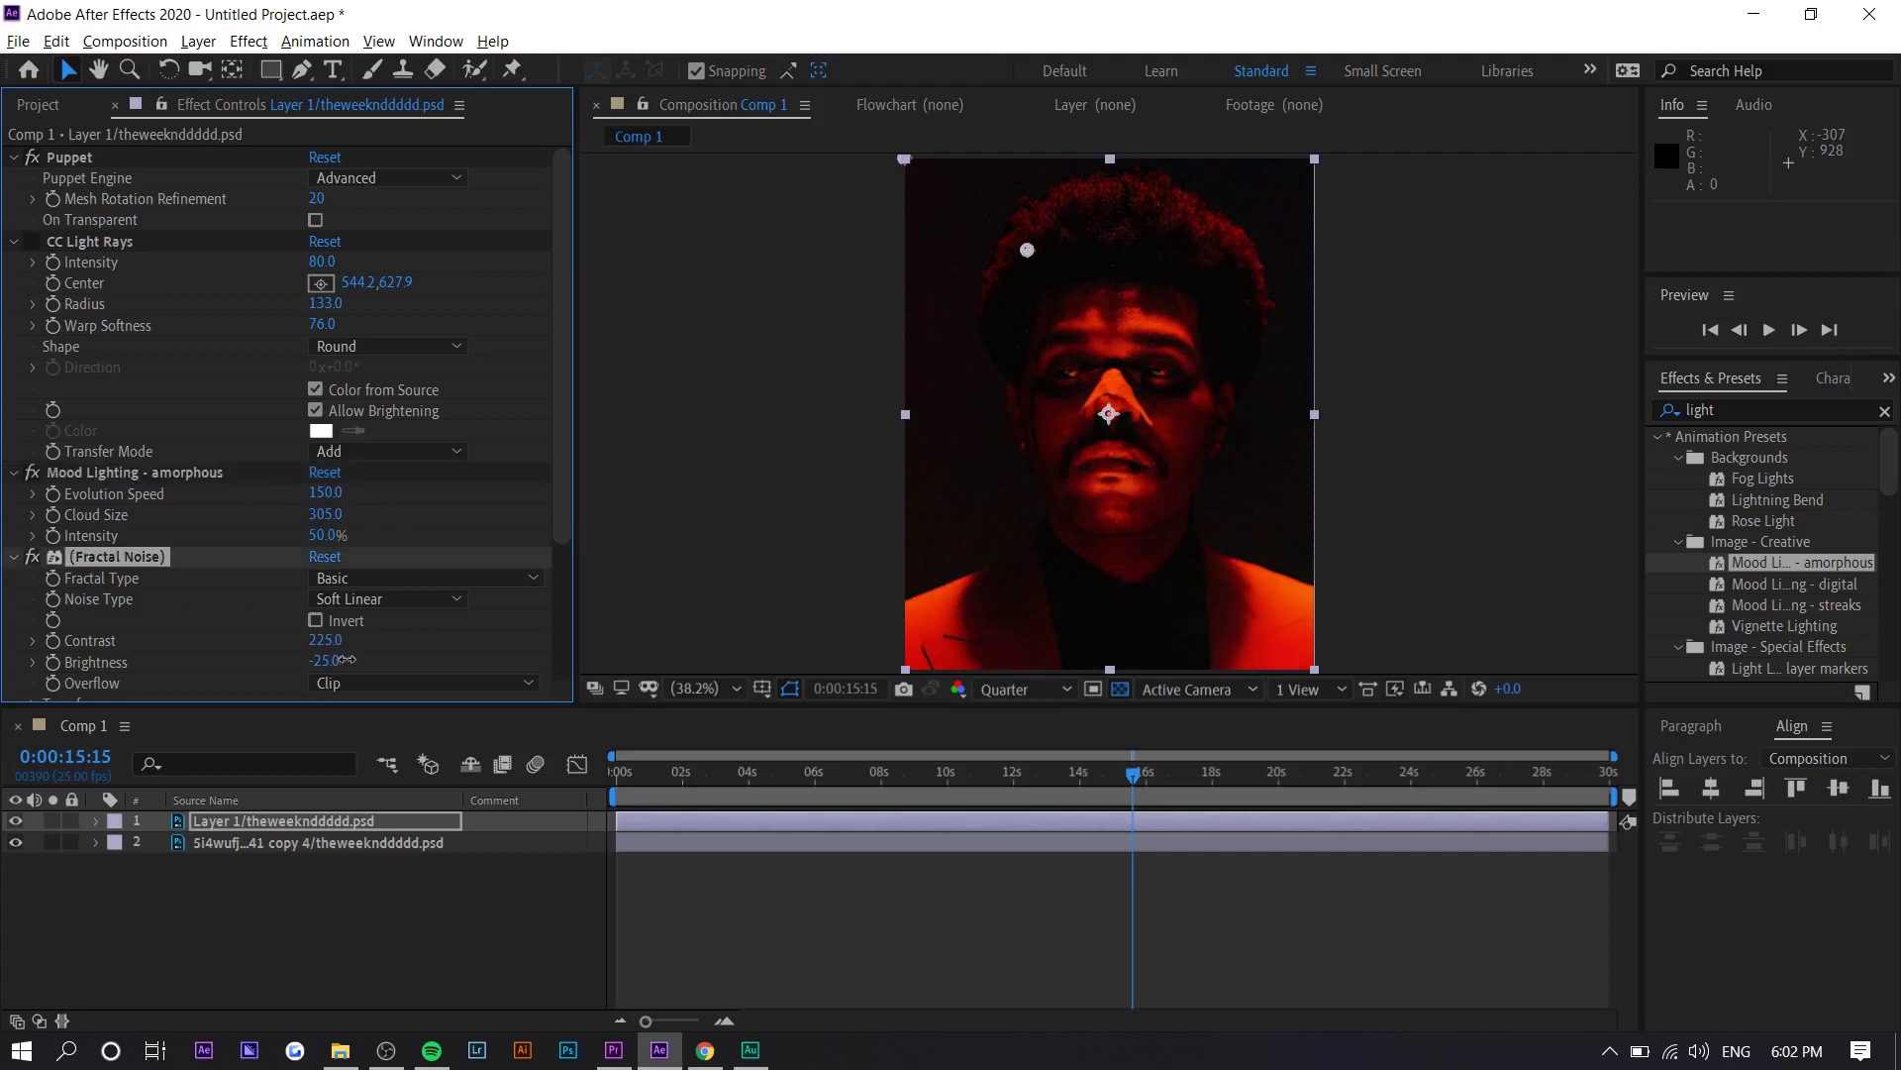
left_click_drag(360, 662, 376, 661)
left_click(644, 773)
key("space")
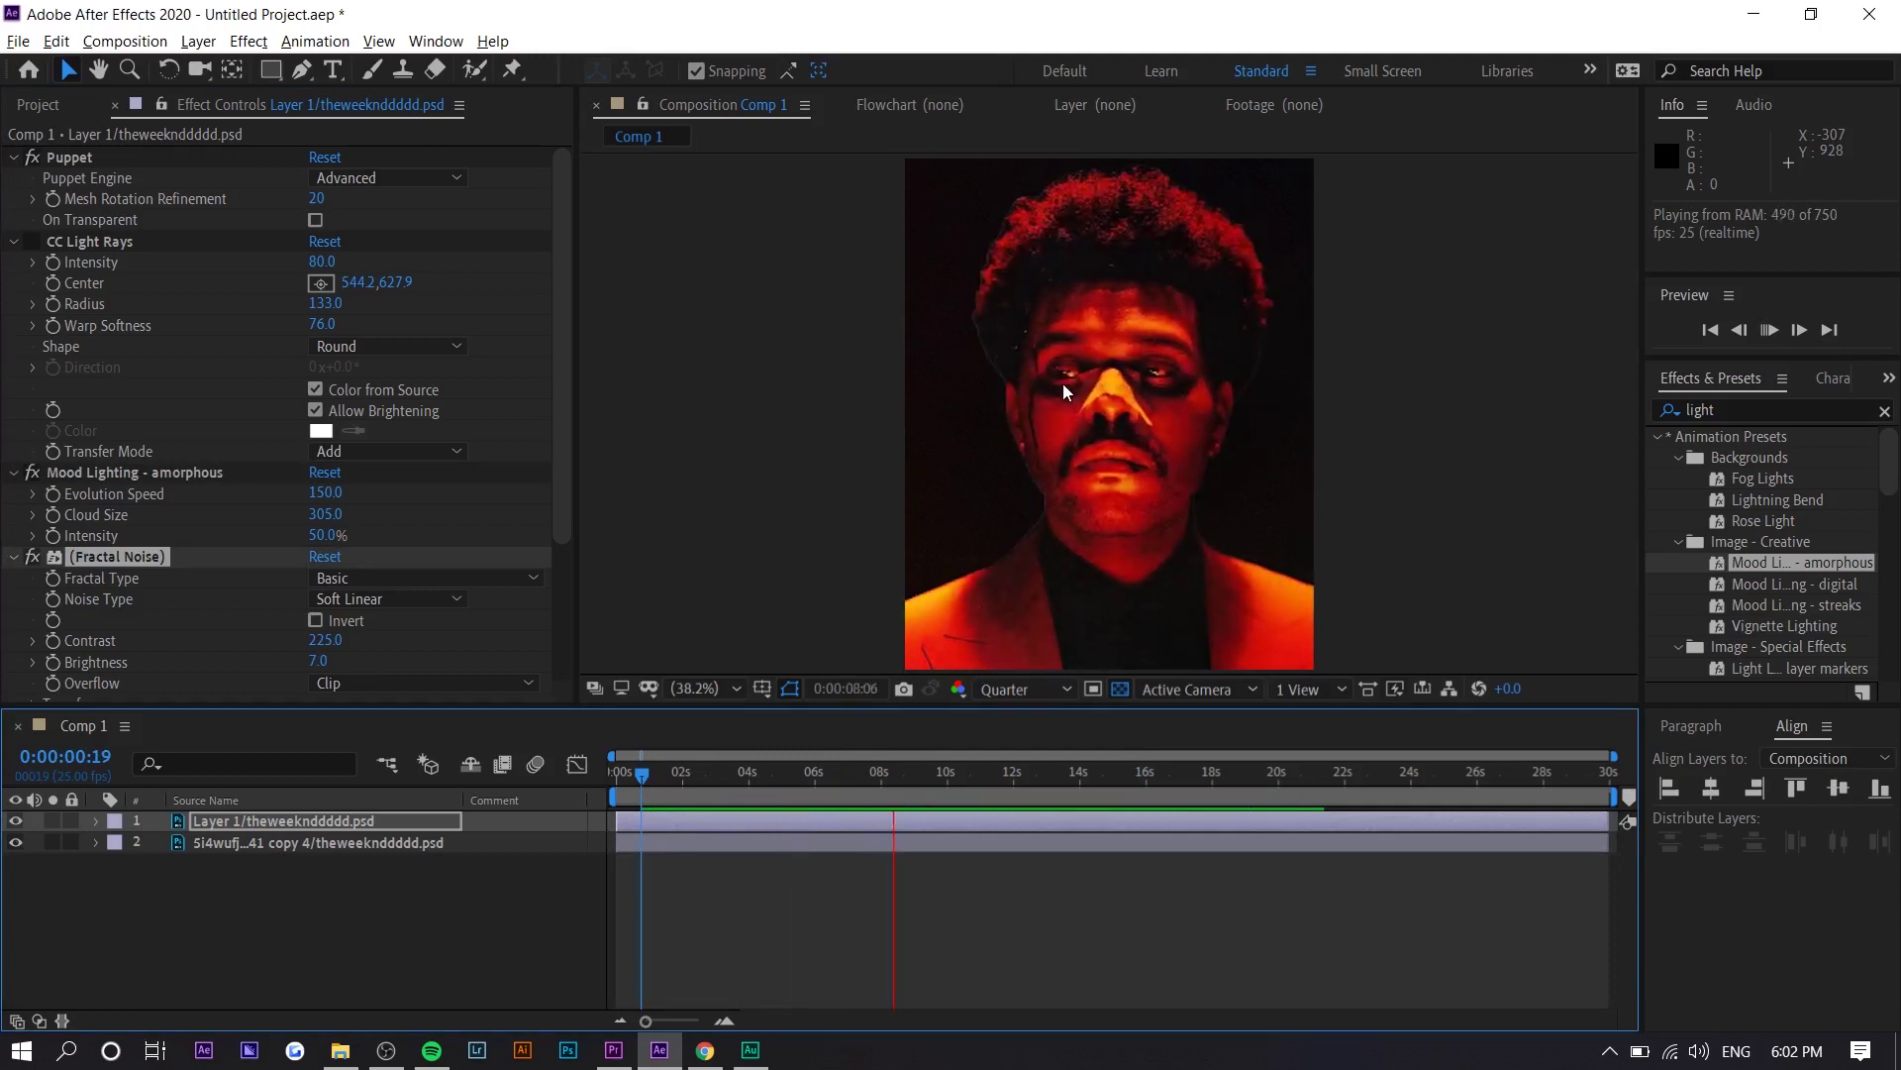
left_click_drag(326, 640, 297, 639)
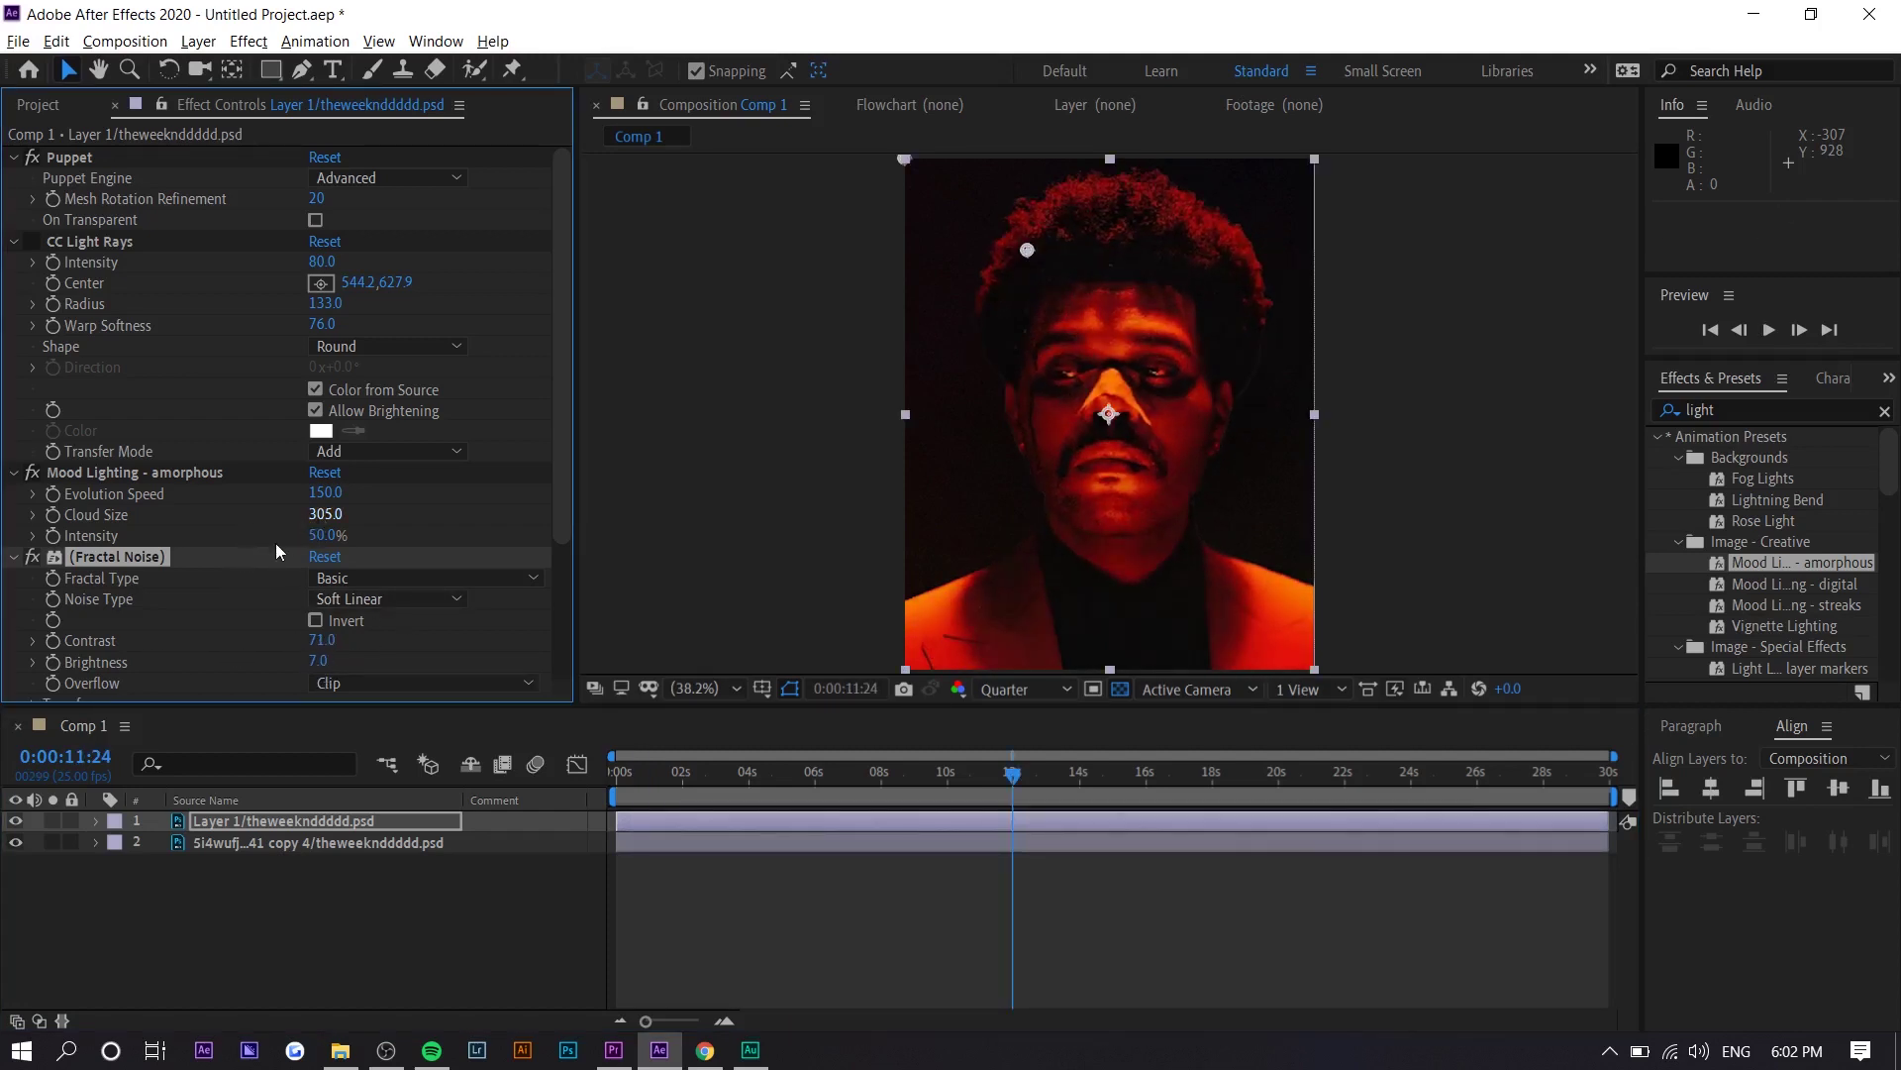
key("space")
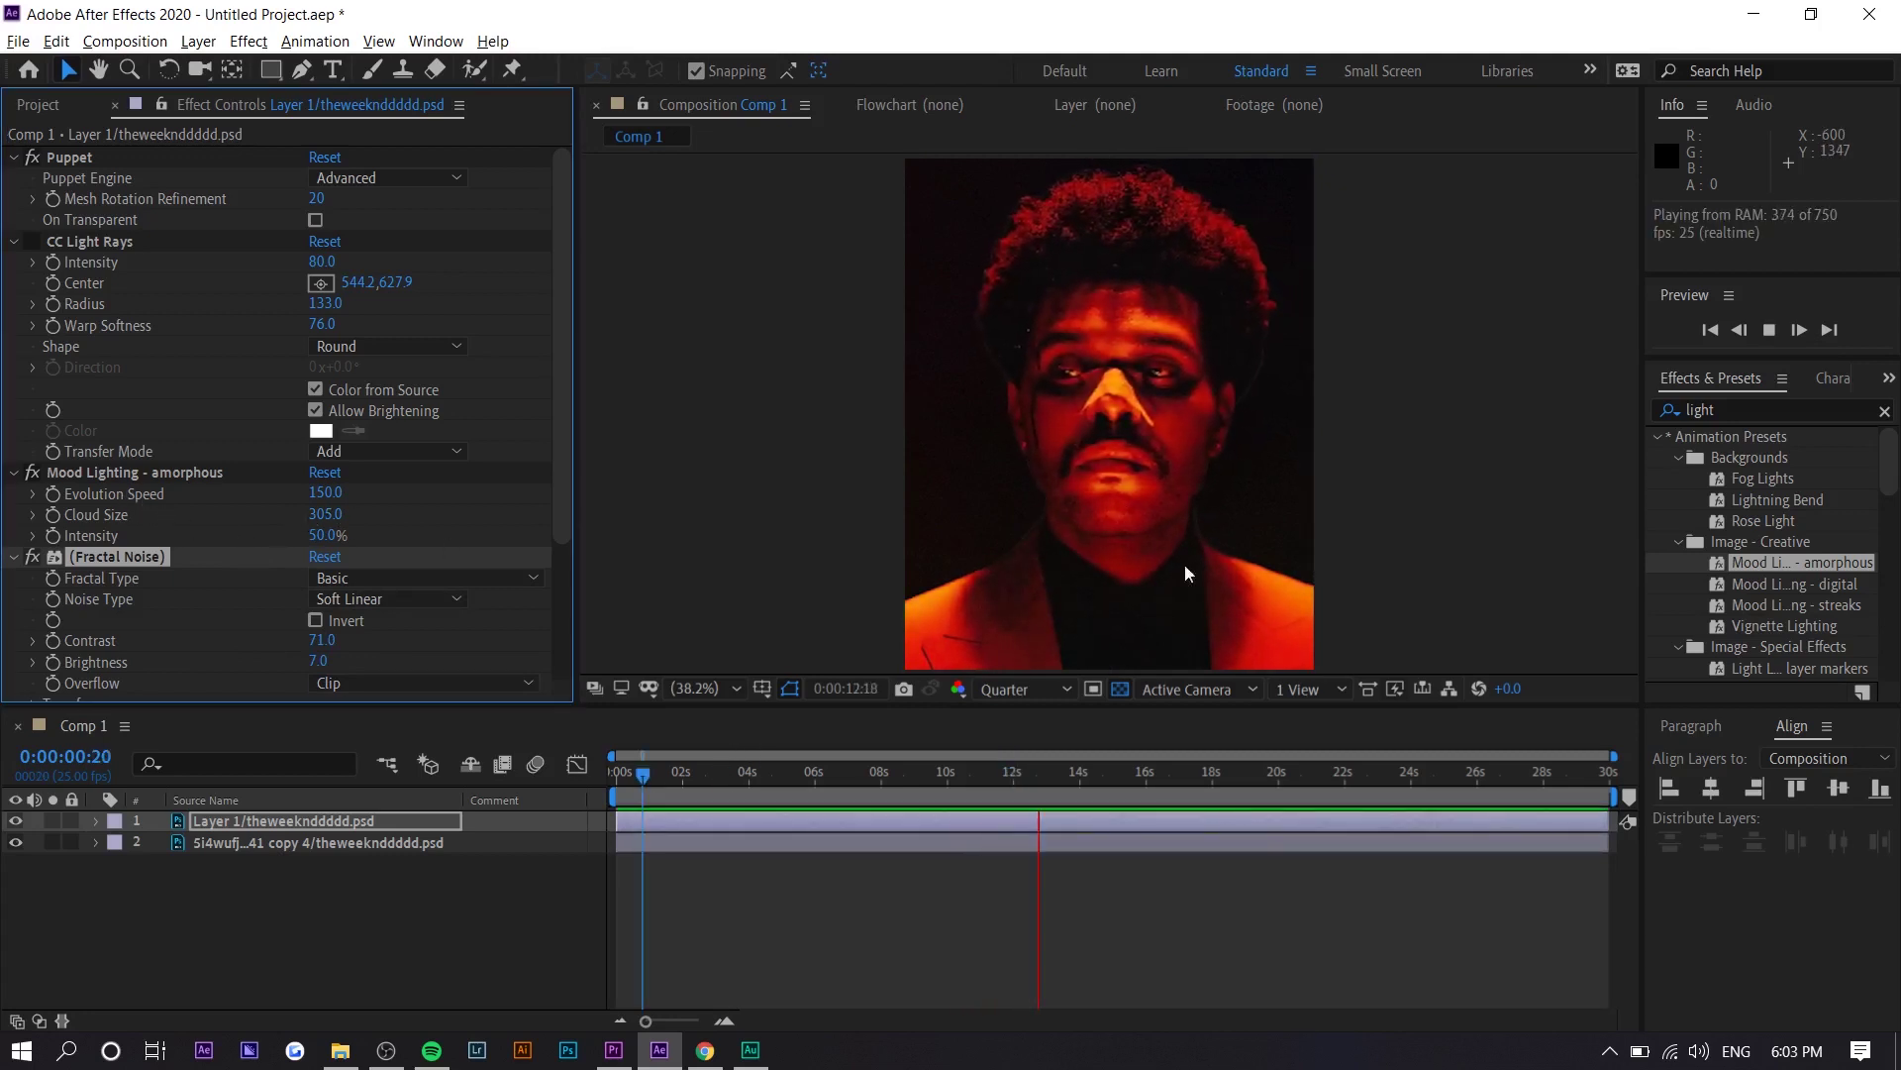
Step: Re-enable and collapse CC Light Rays, collapse Fractal Noise, and preview the combined lighting from the start of the composition
left_click(13, 242)
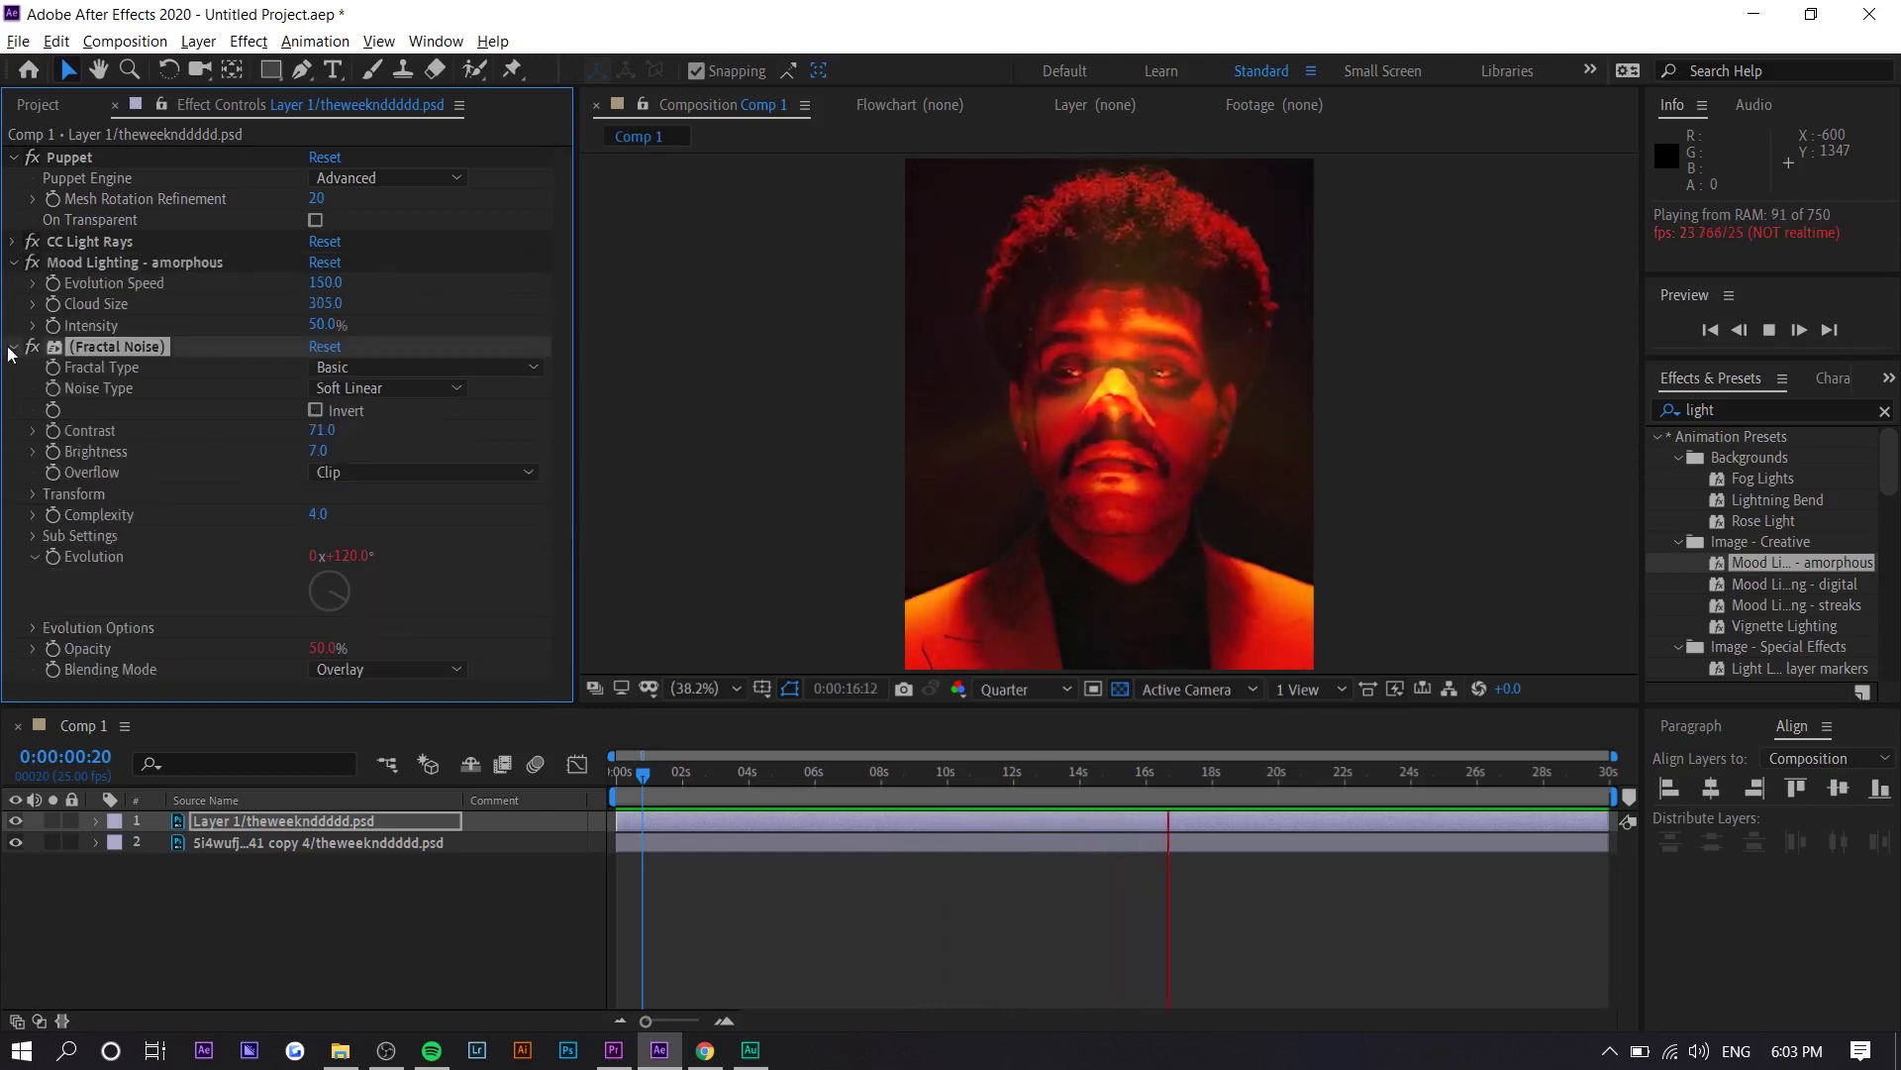
left_click(13, 347)
left_click(723, 854)
key("Home")
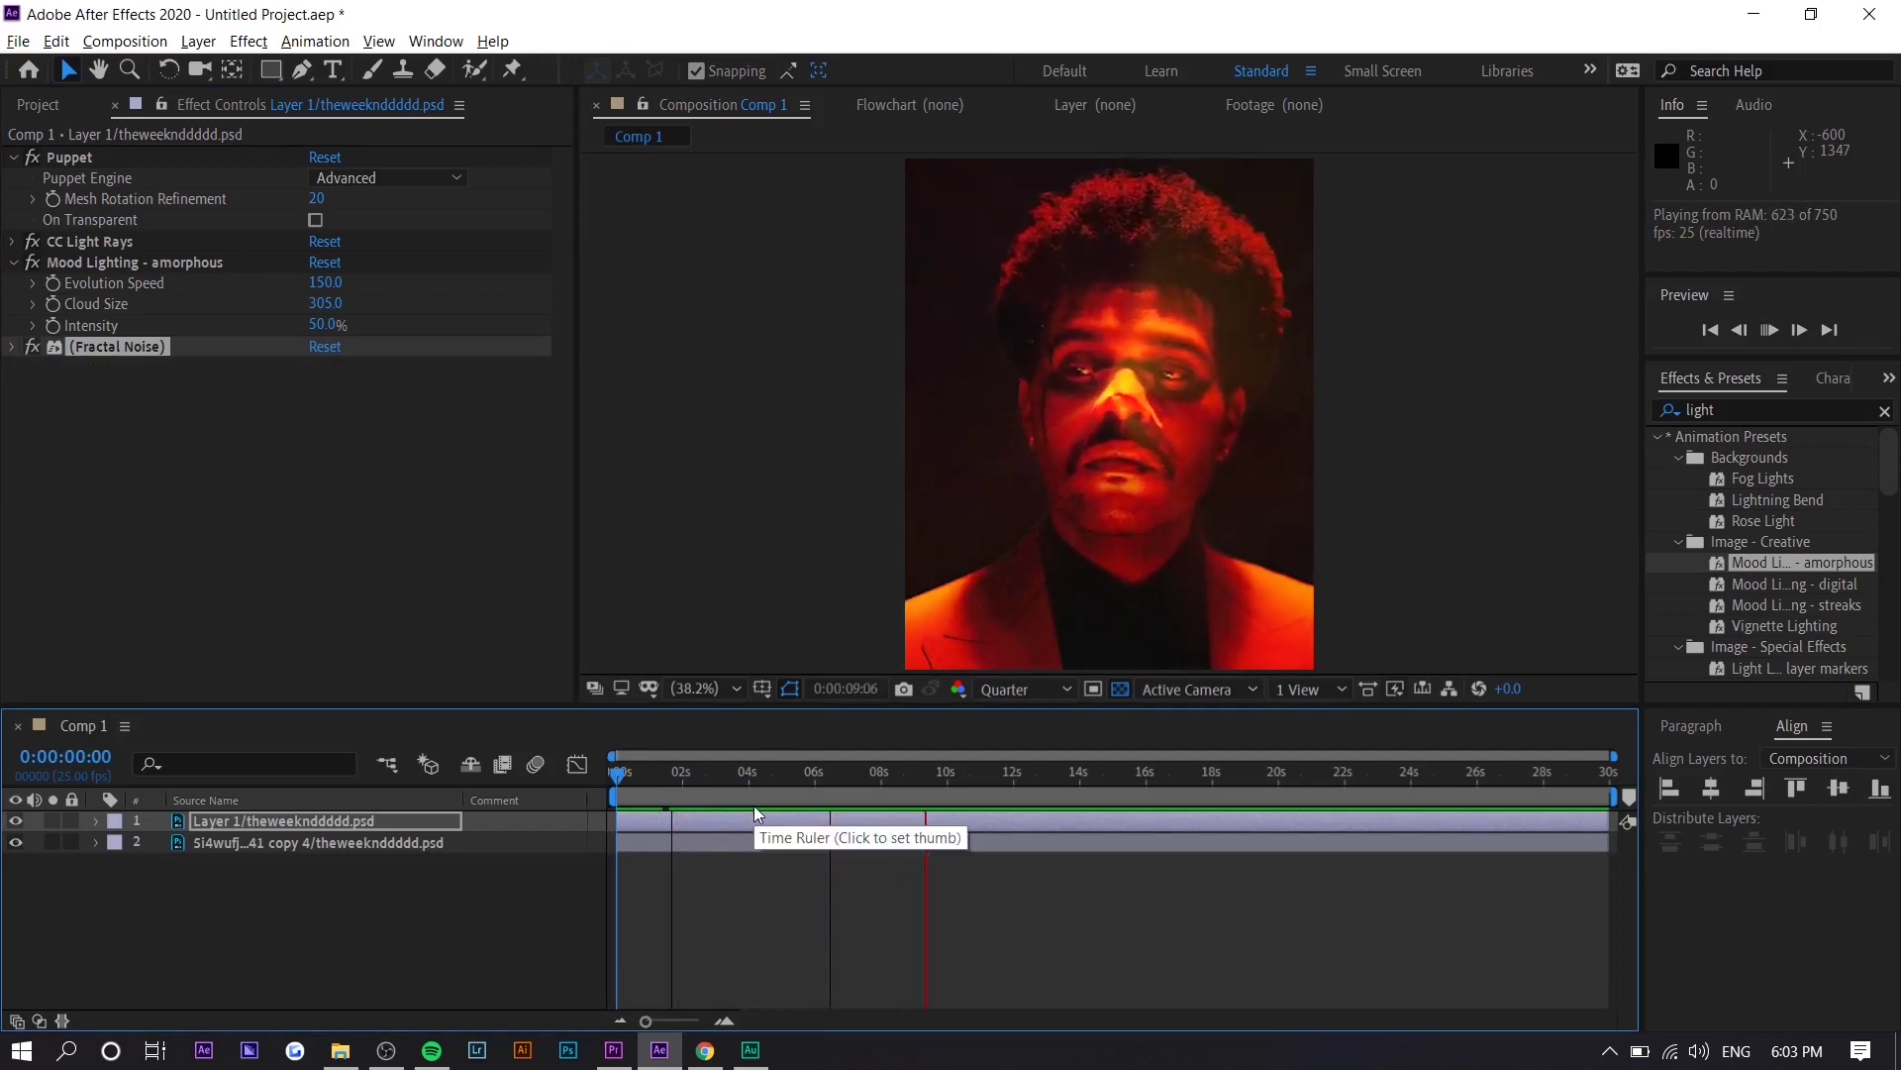
key("space")
left_click(617, 791)
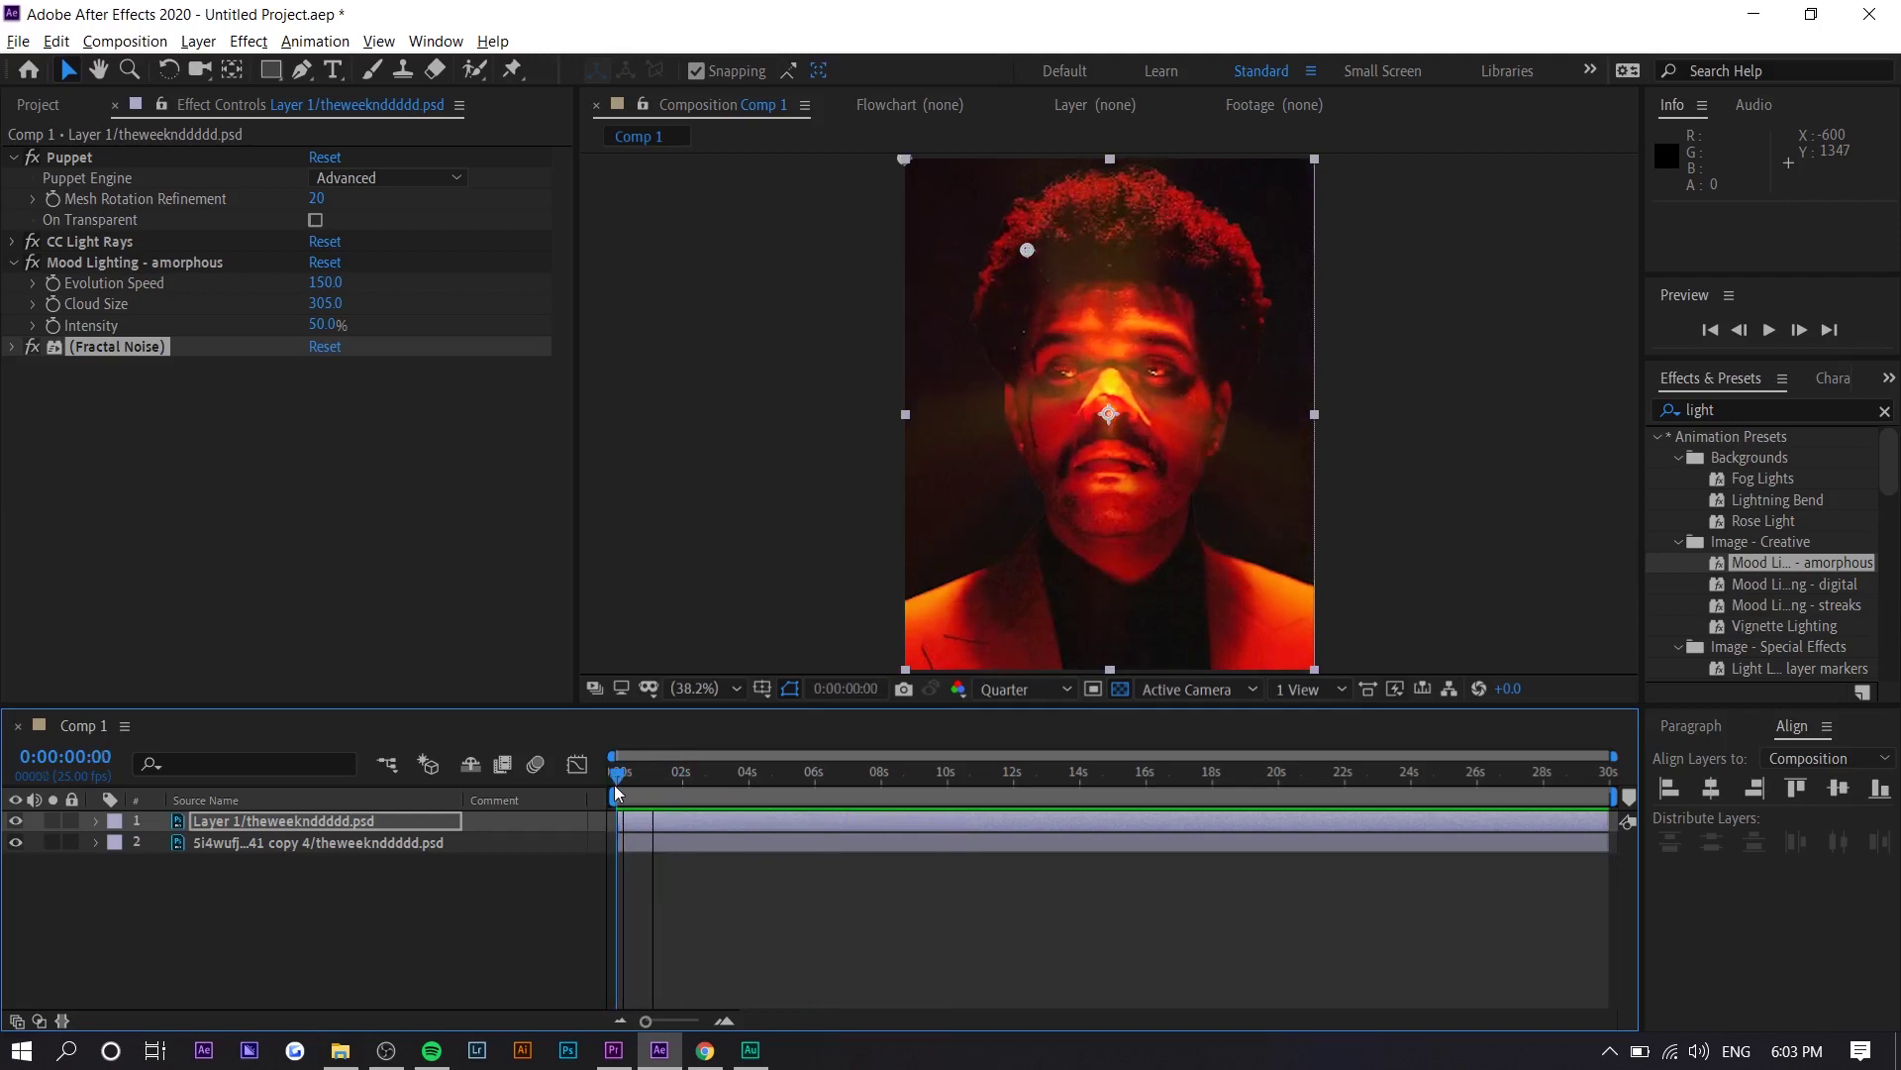
Step: Pre-compose both portrait layers into Pre-comp 1, moving all attributes into the new composition
left_click_drag(223, 911, 283, 794)
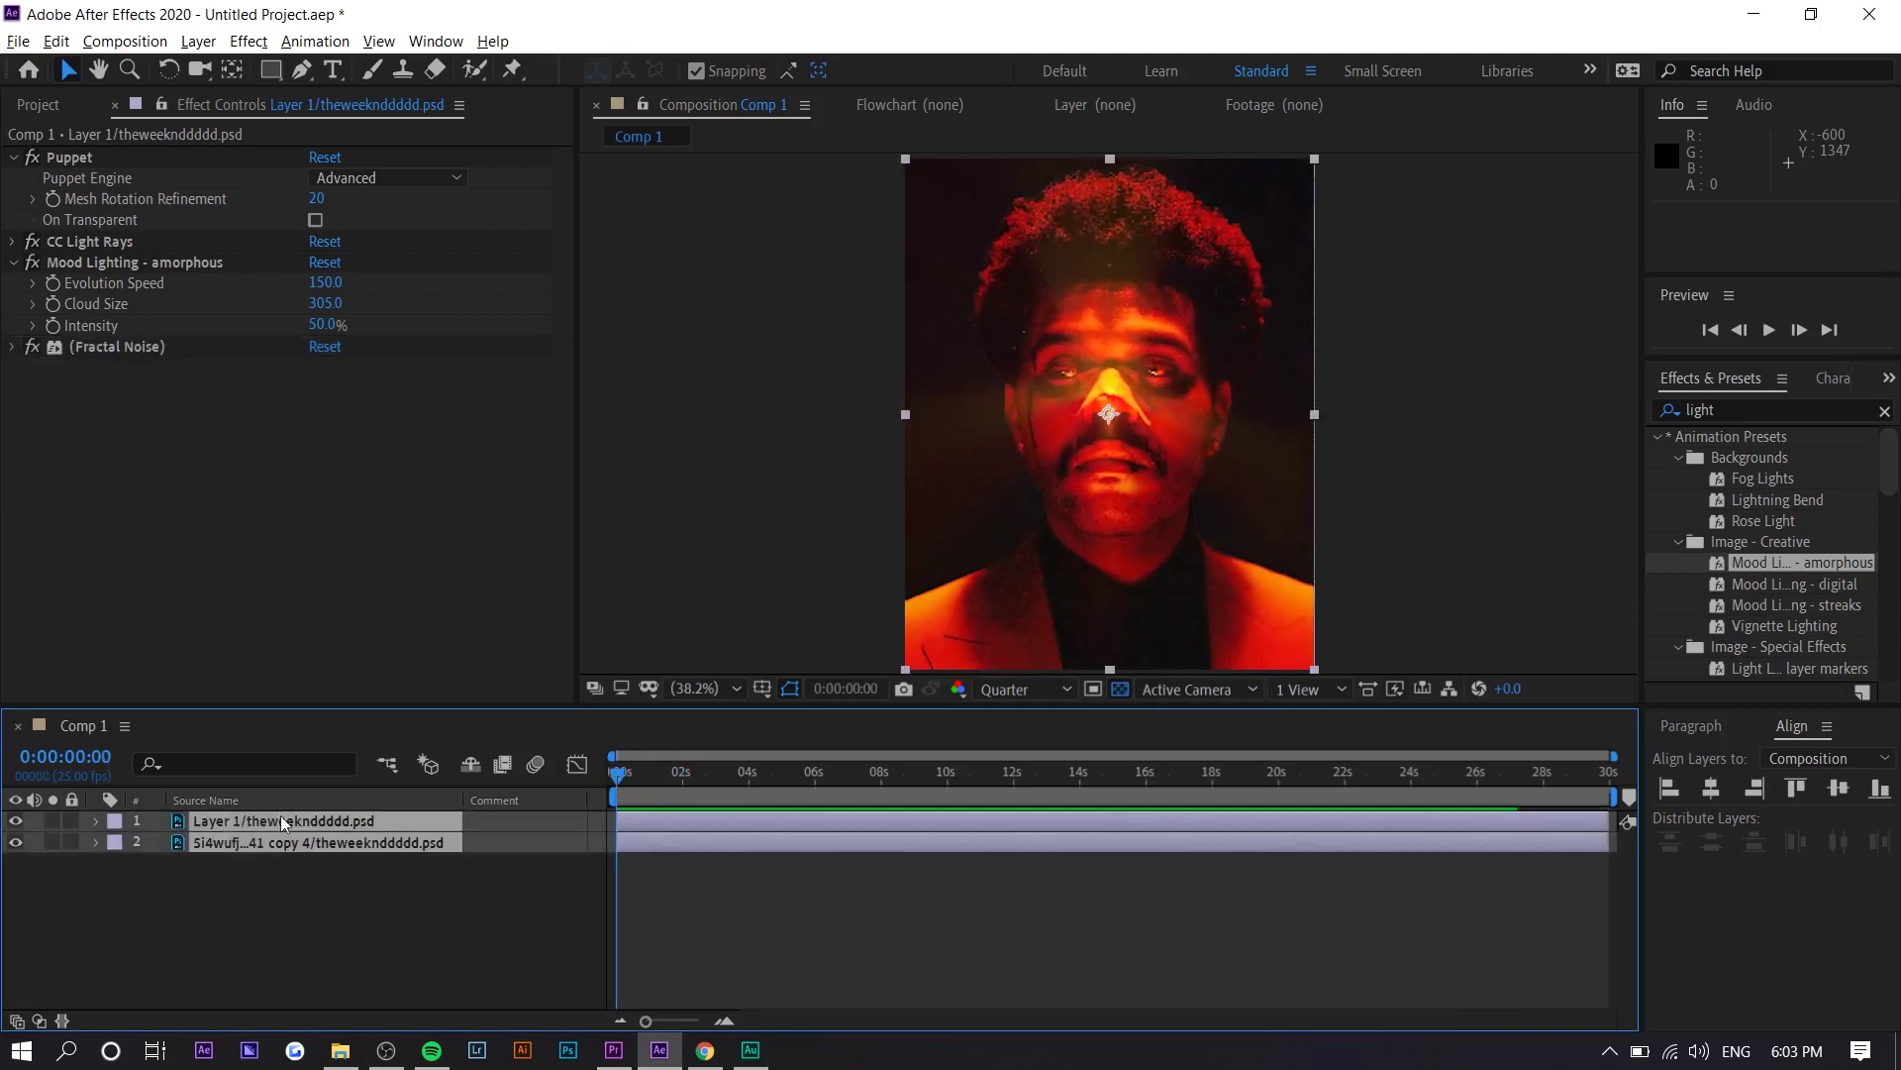
right_click(302, 814)
left_click(233, 906)
left_click_drag(234, 906, 276, 817)
right_click(275, 817)
left_click(317, 701)
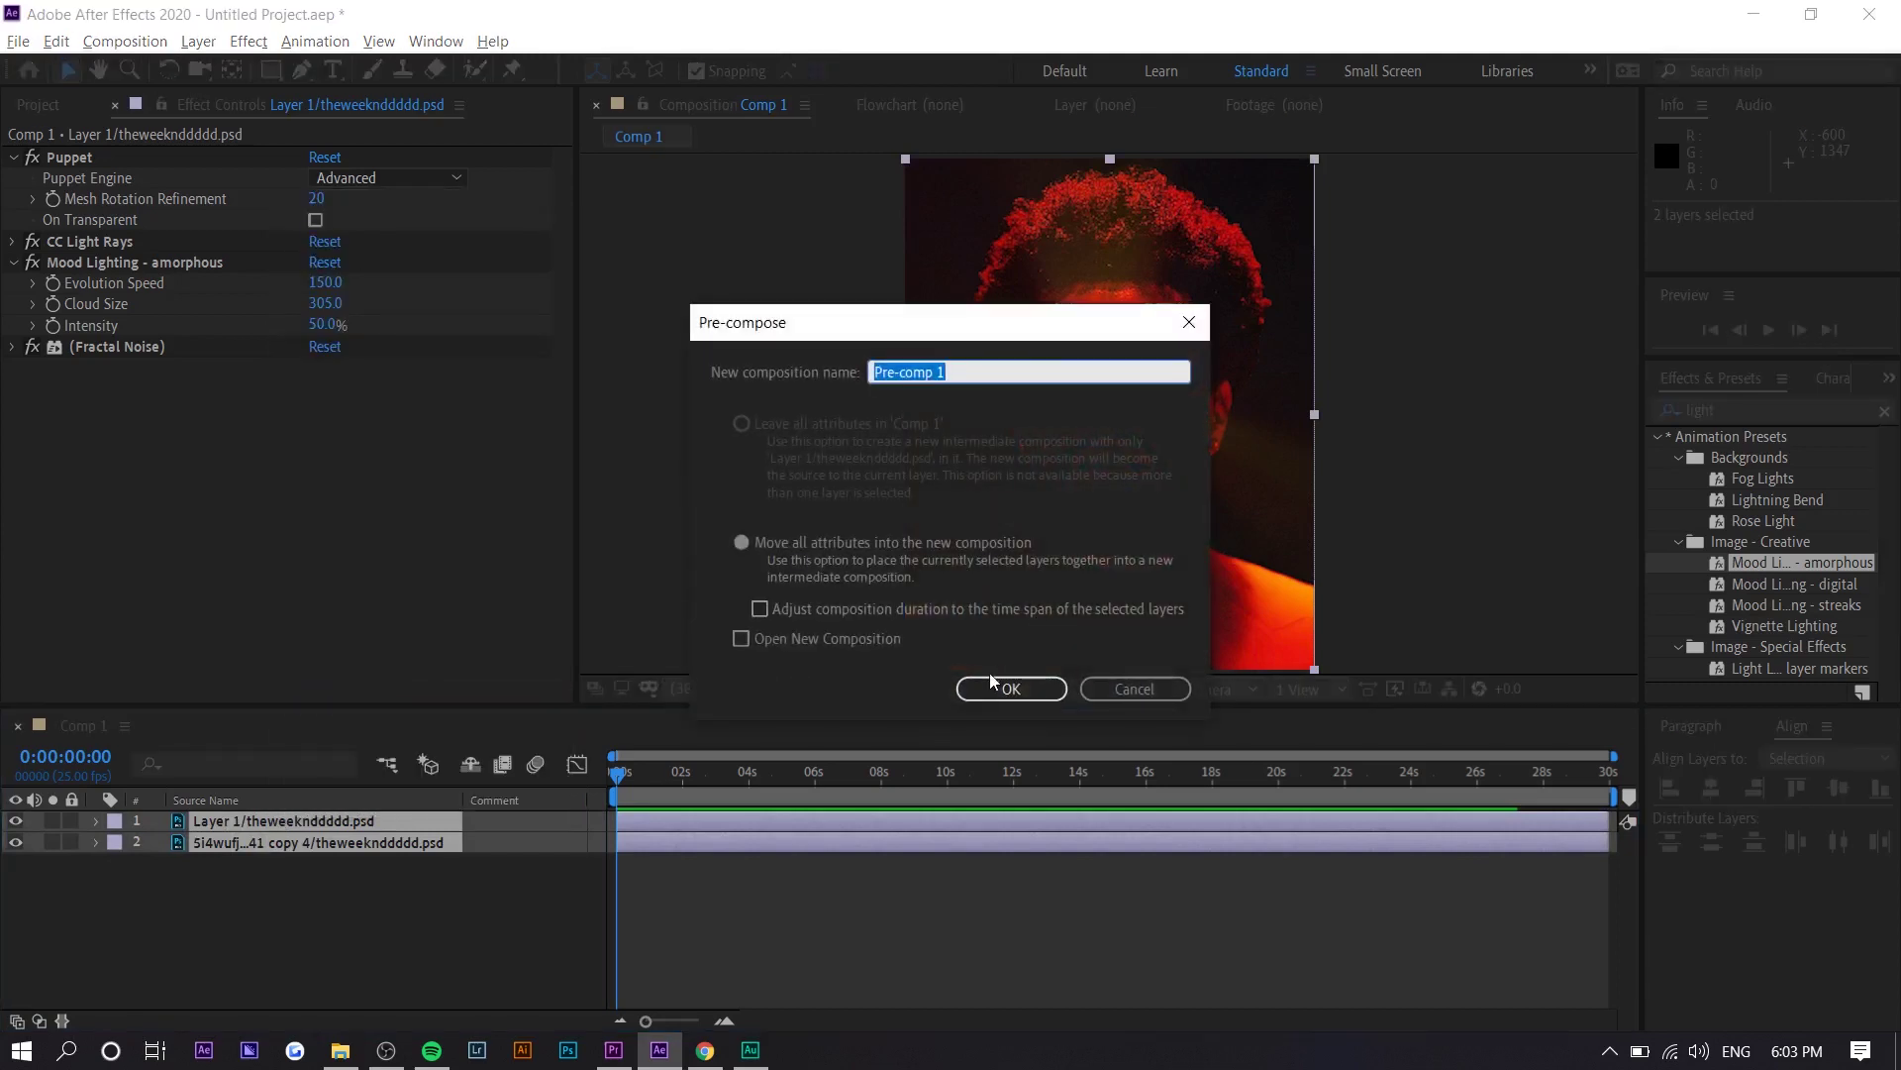
left_click(1000, 685)
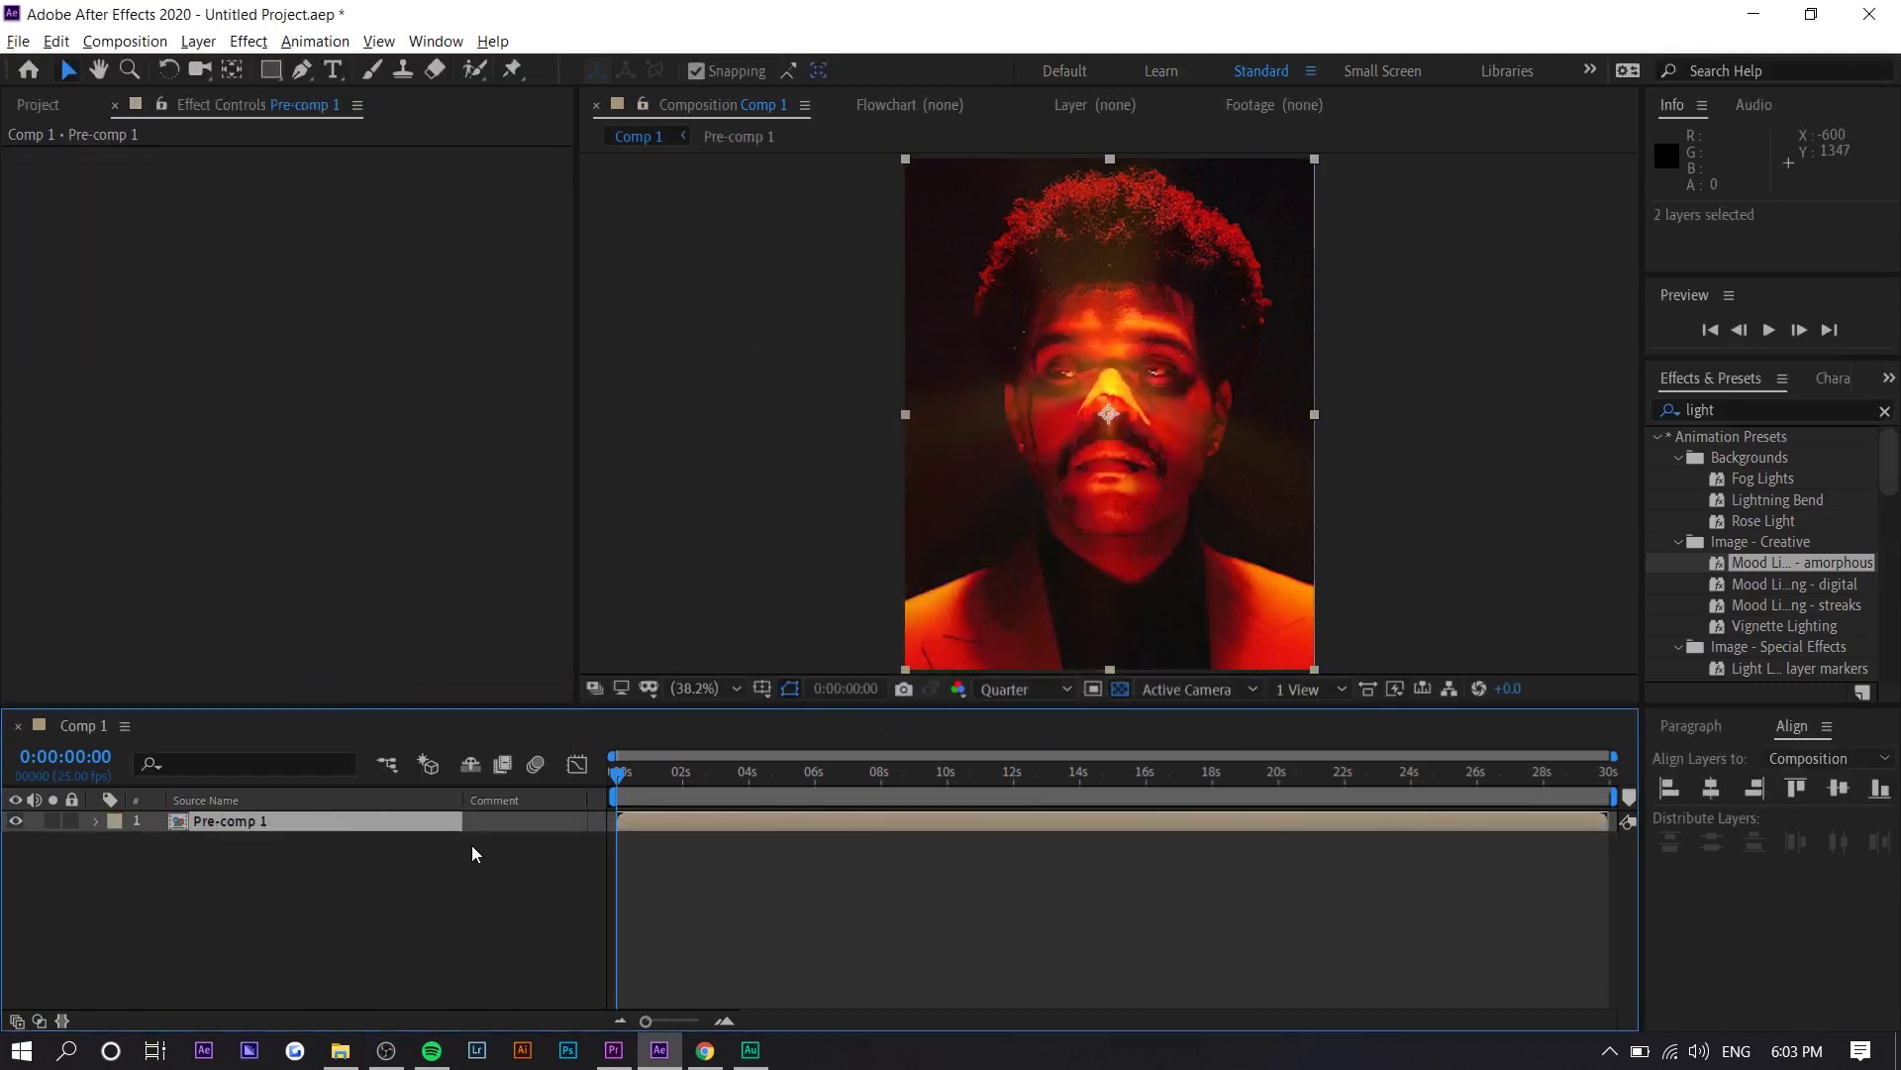
Step: Reveal Pre-comp 1's transform properties and add Position, Scale, Rotation and Opacity keyframes at the start of the composition
left_click(678, 837)
left_click(288, 822)
left_click(261, 854)
left_click(259, 818)
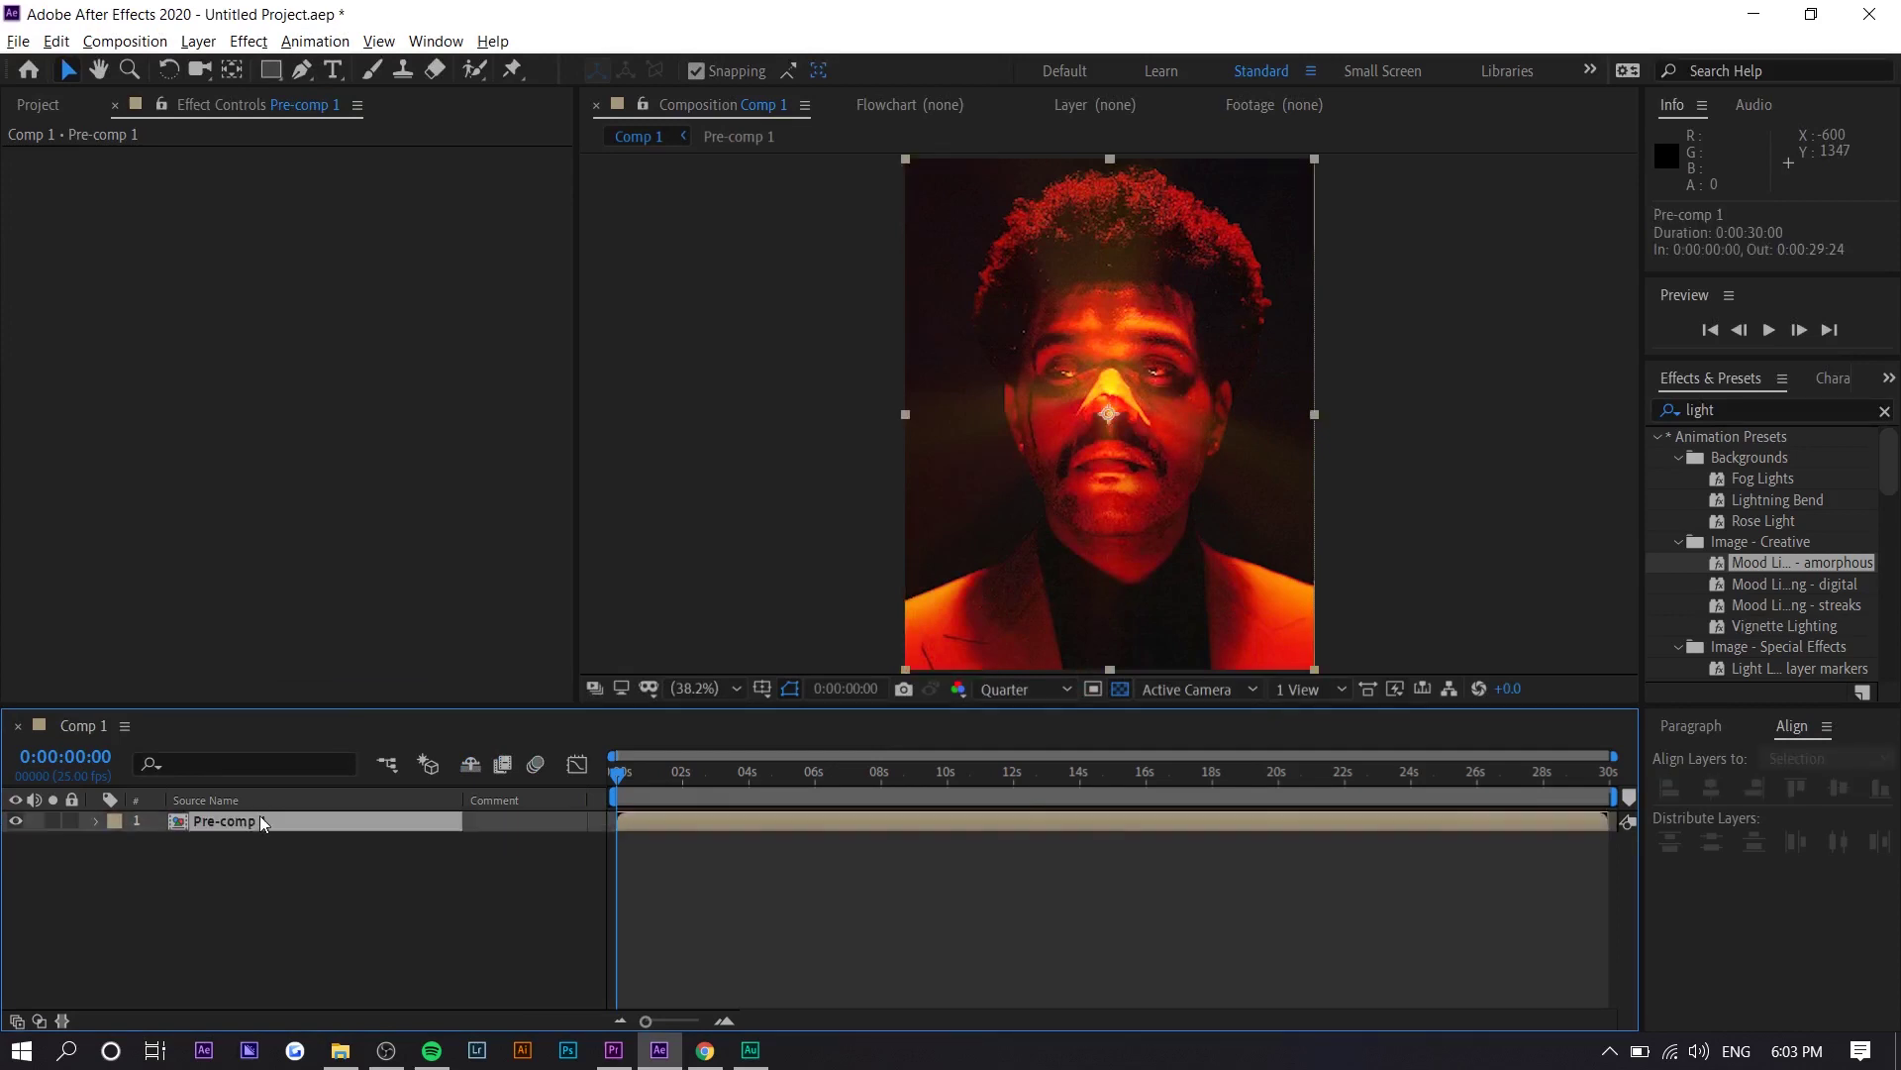
left_click(98, 819)
left_click(117, 843)
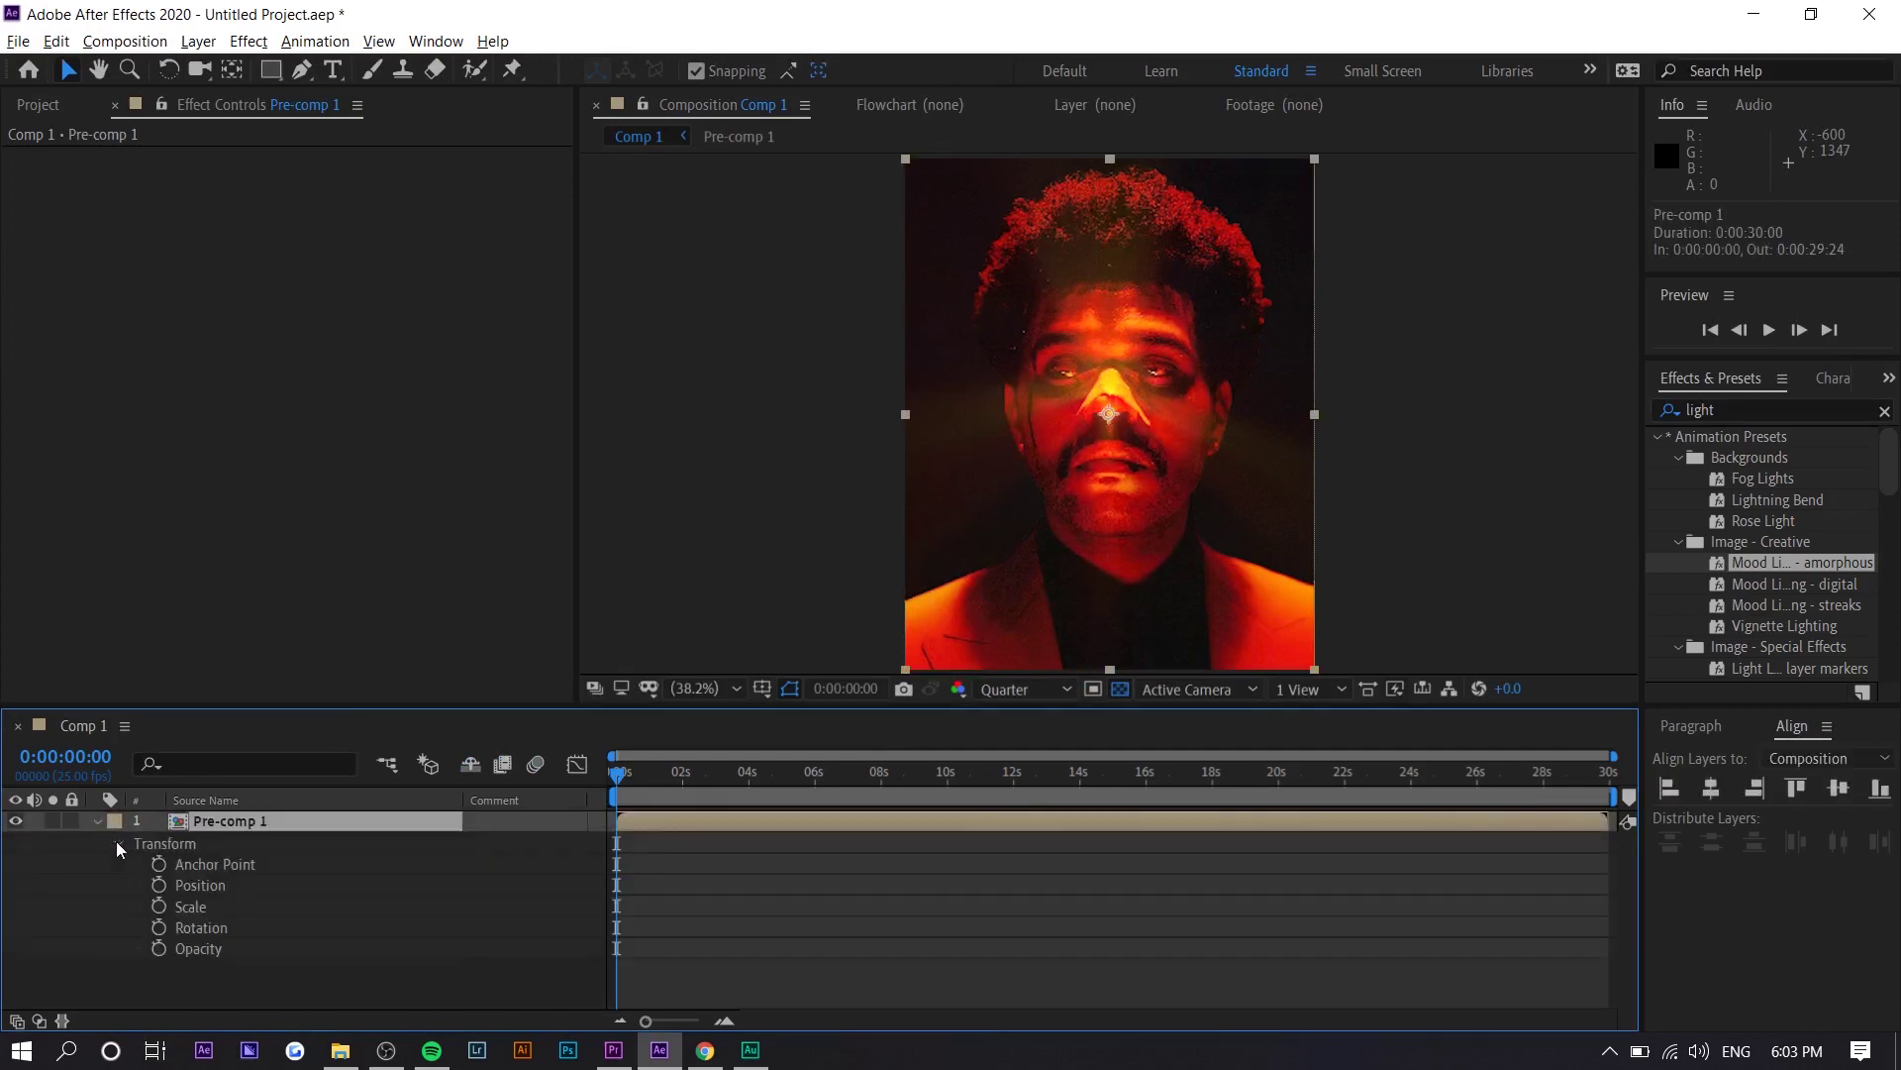
left_click(158, 949)
left_click(158, 931)
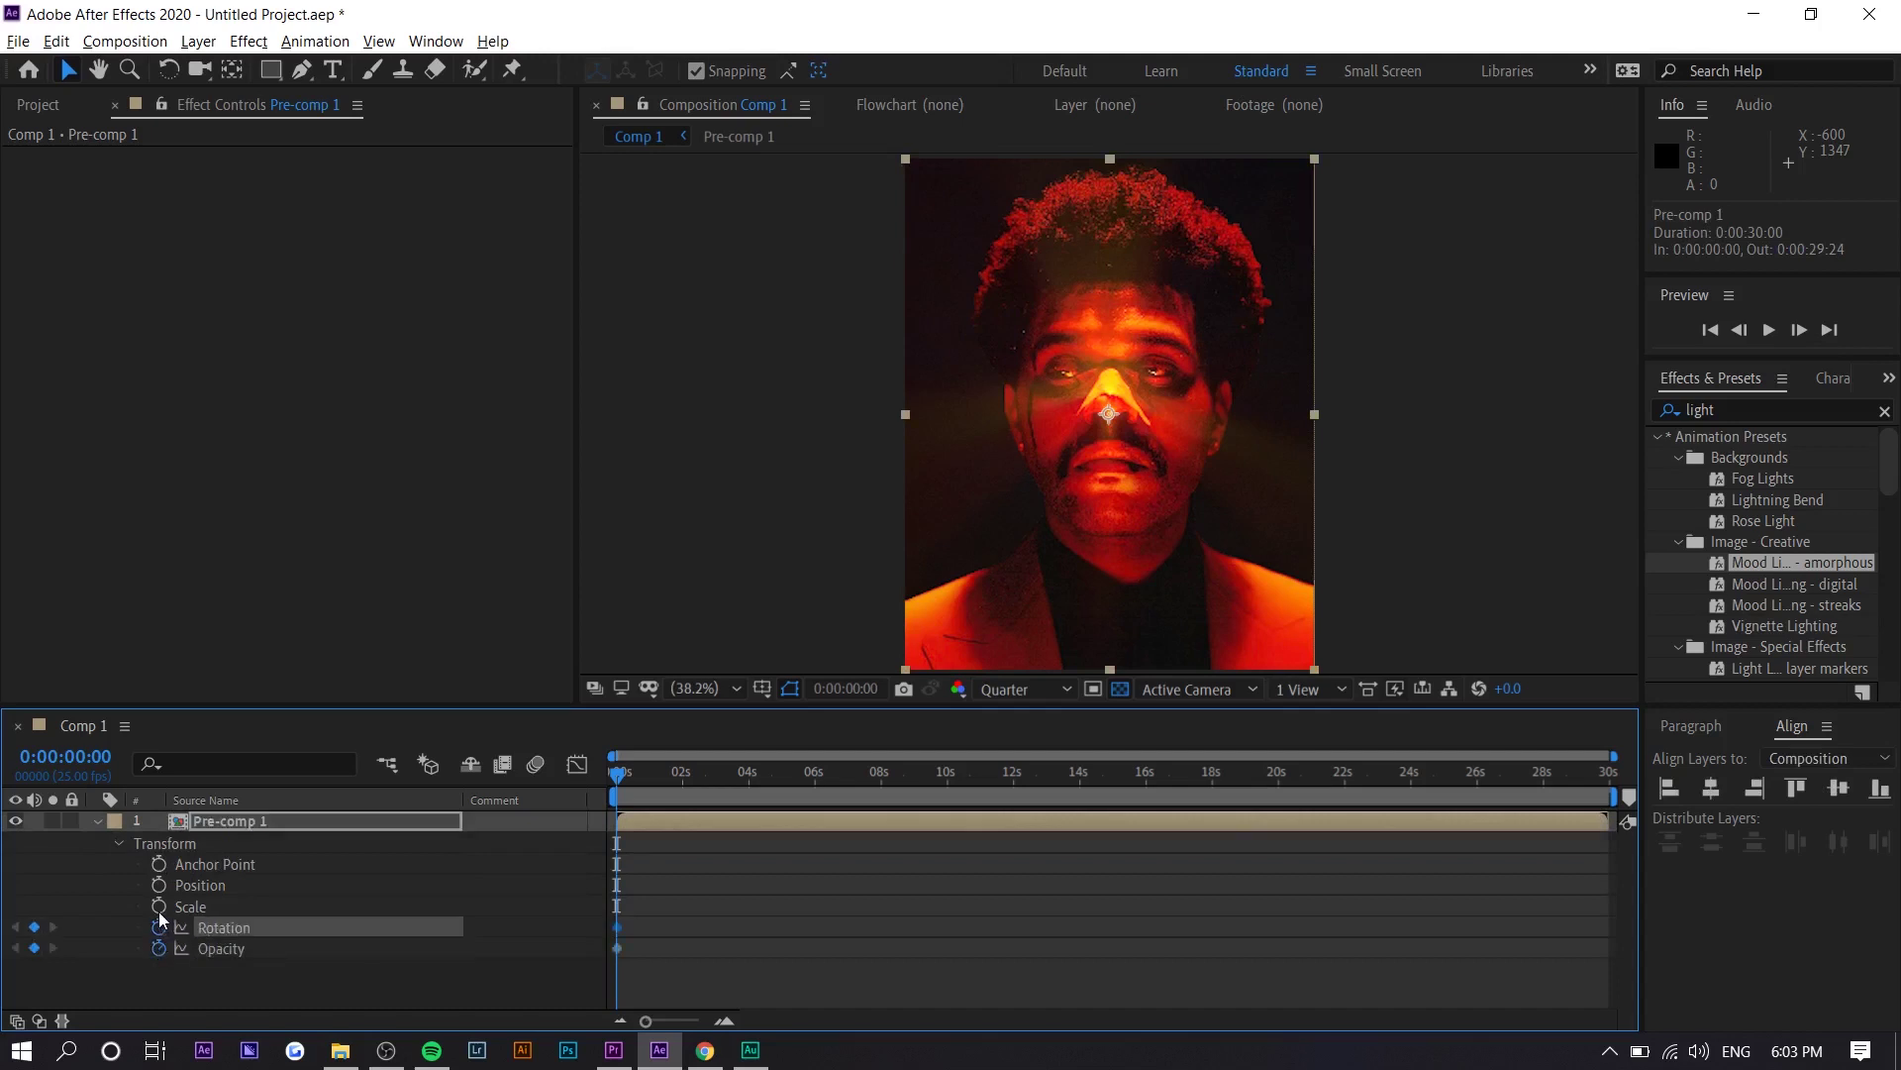
left_click(158, 906)
left_click(158, 885)
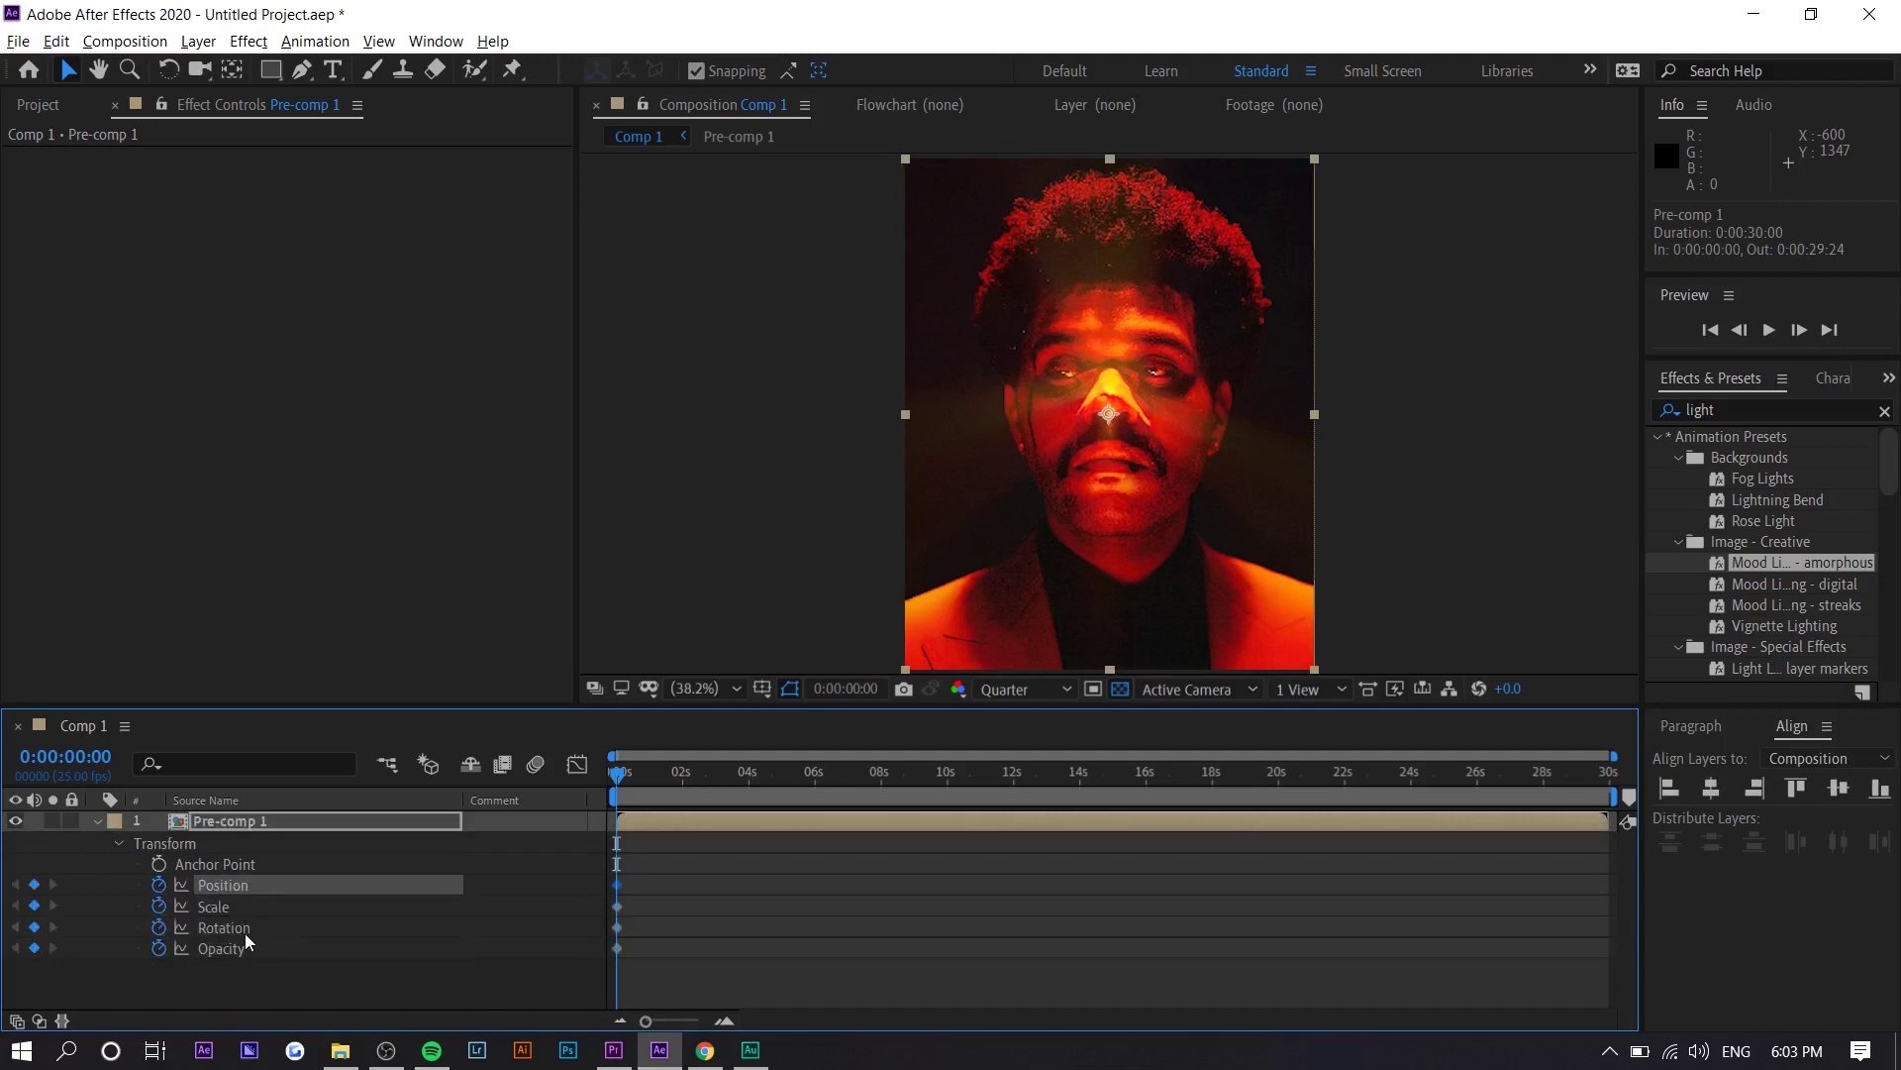
Step: Move Pre-comp 1's four transform keyframes together to 0:00:03:23
left_click_drag(721, 967, 612, 879)
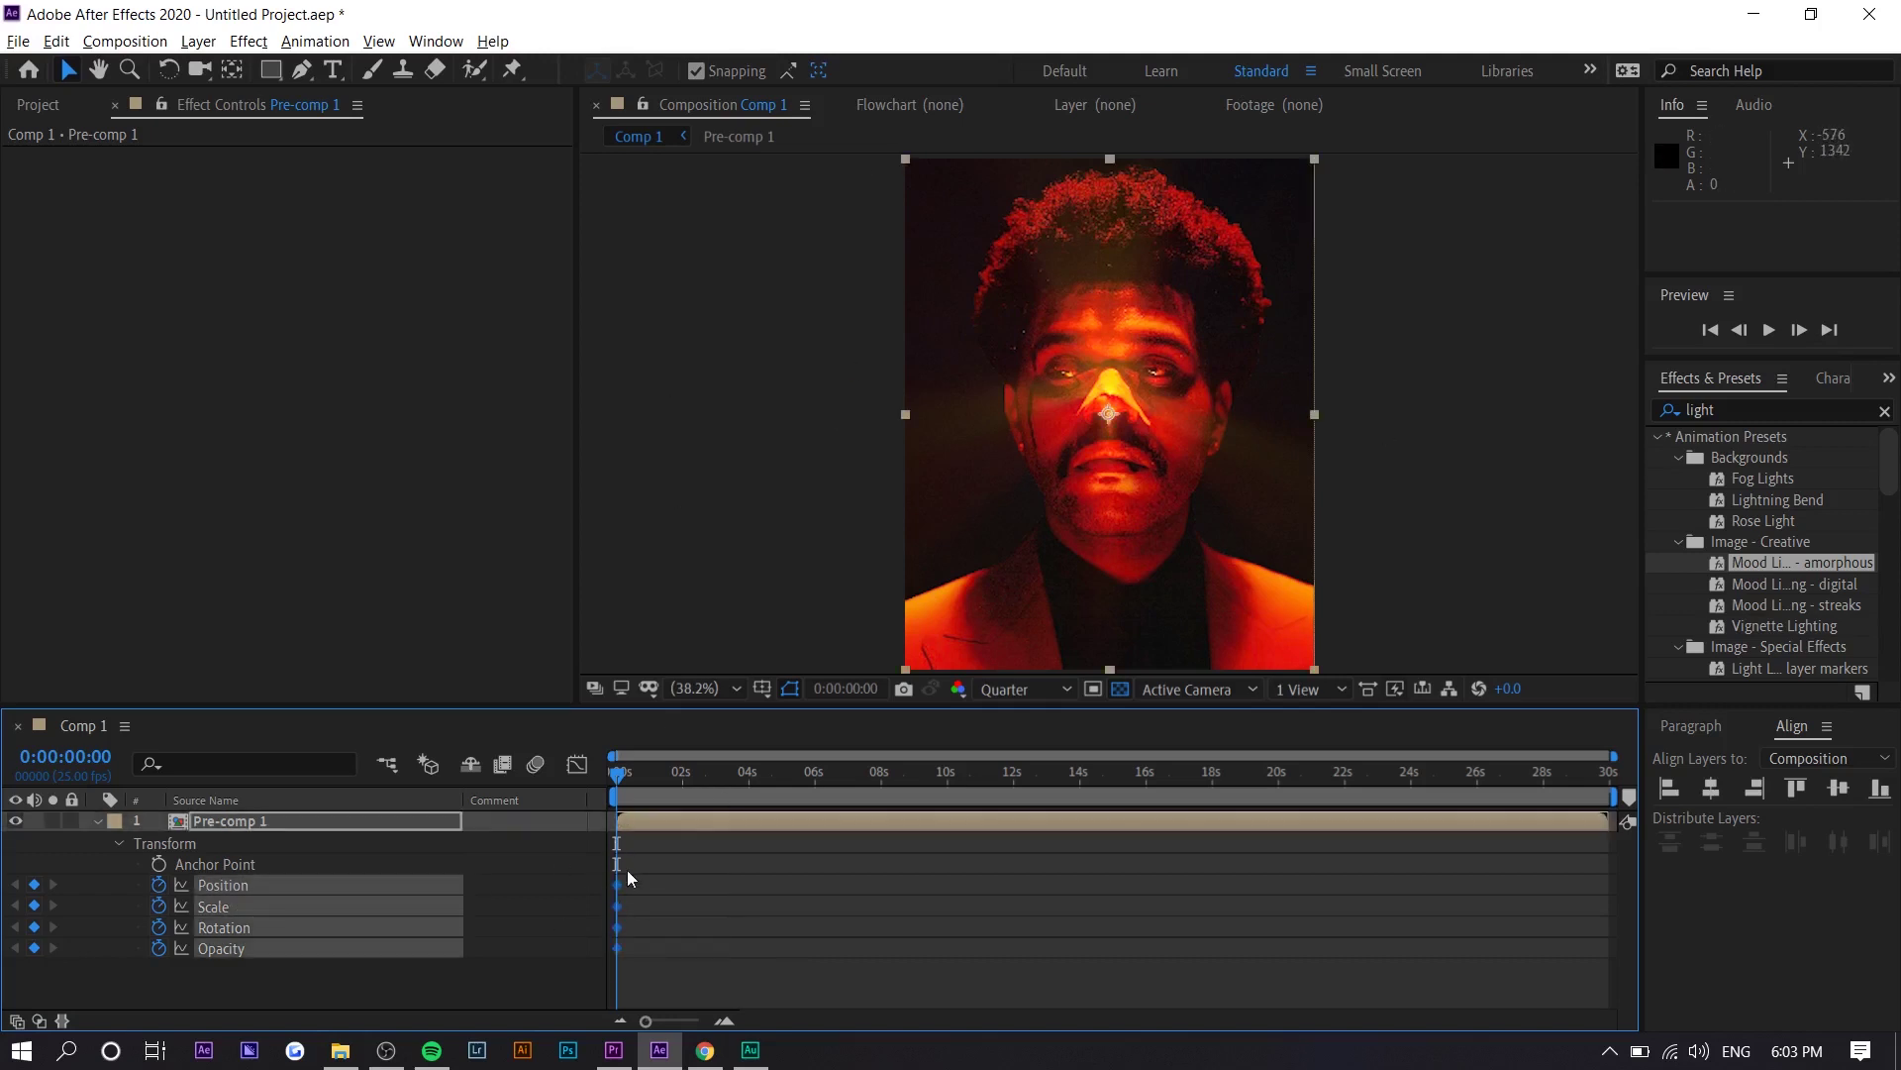
left_click(621, 889)
left_click_drag(660, 884, 746, 882)
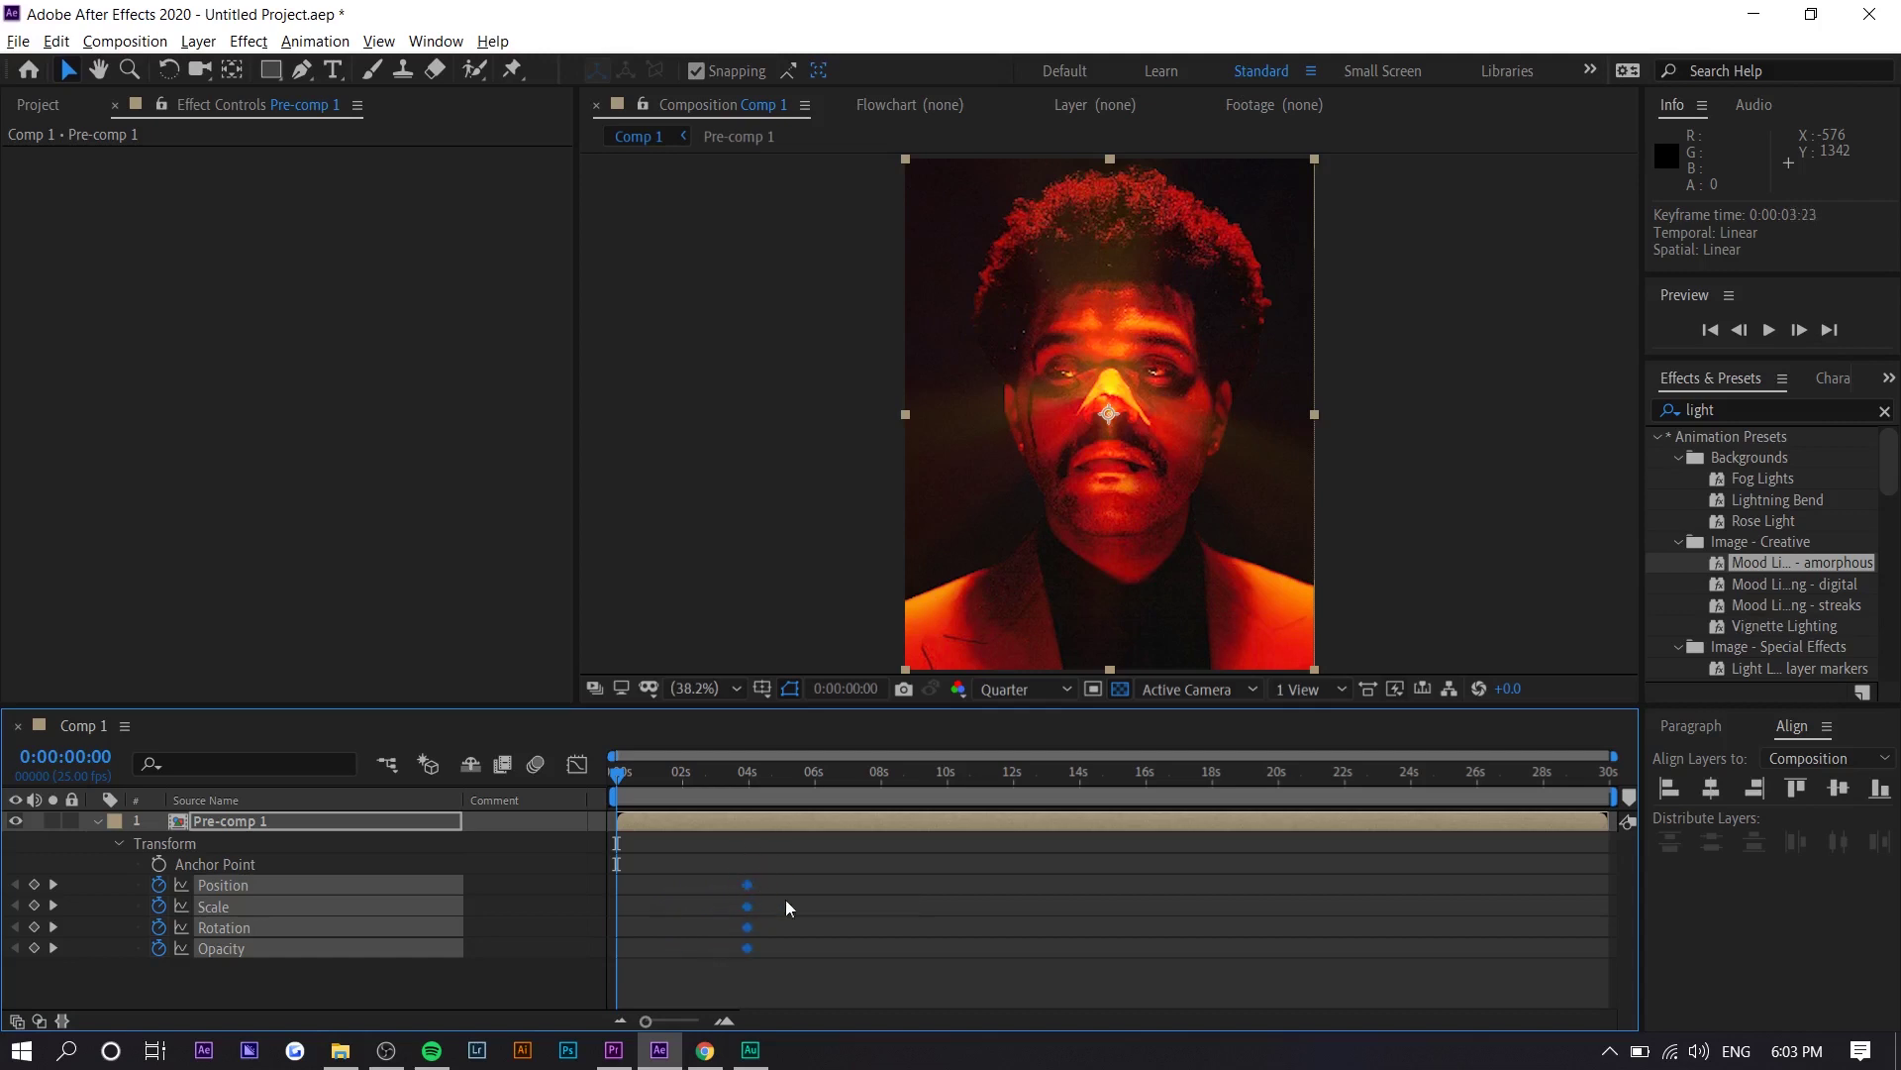
left_click(767, 895)
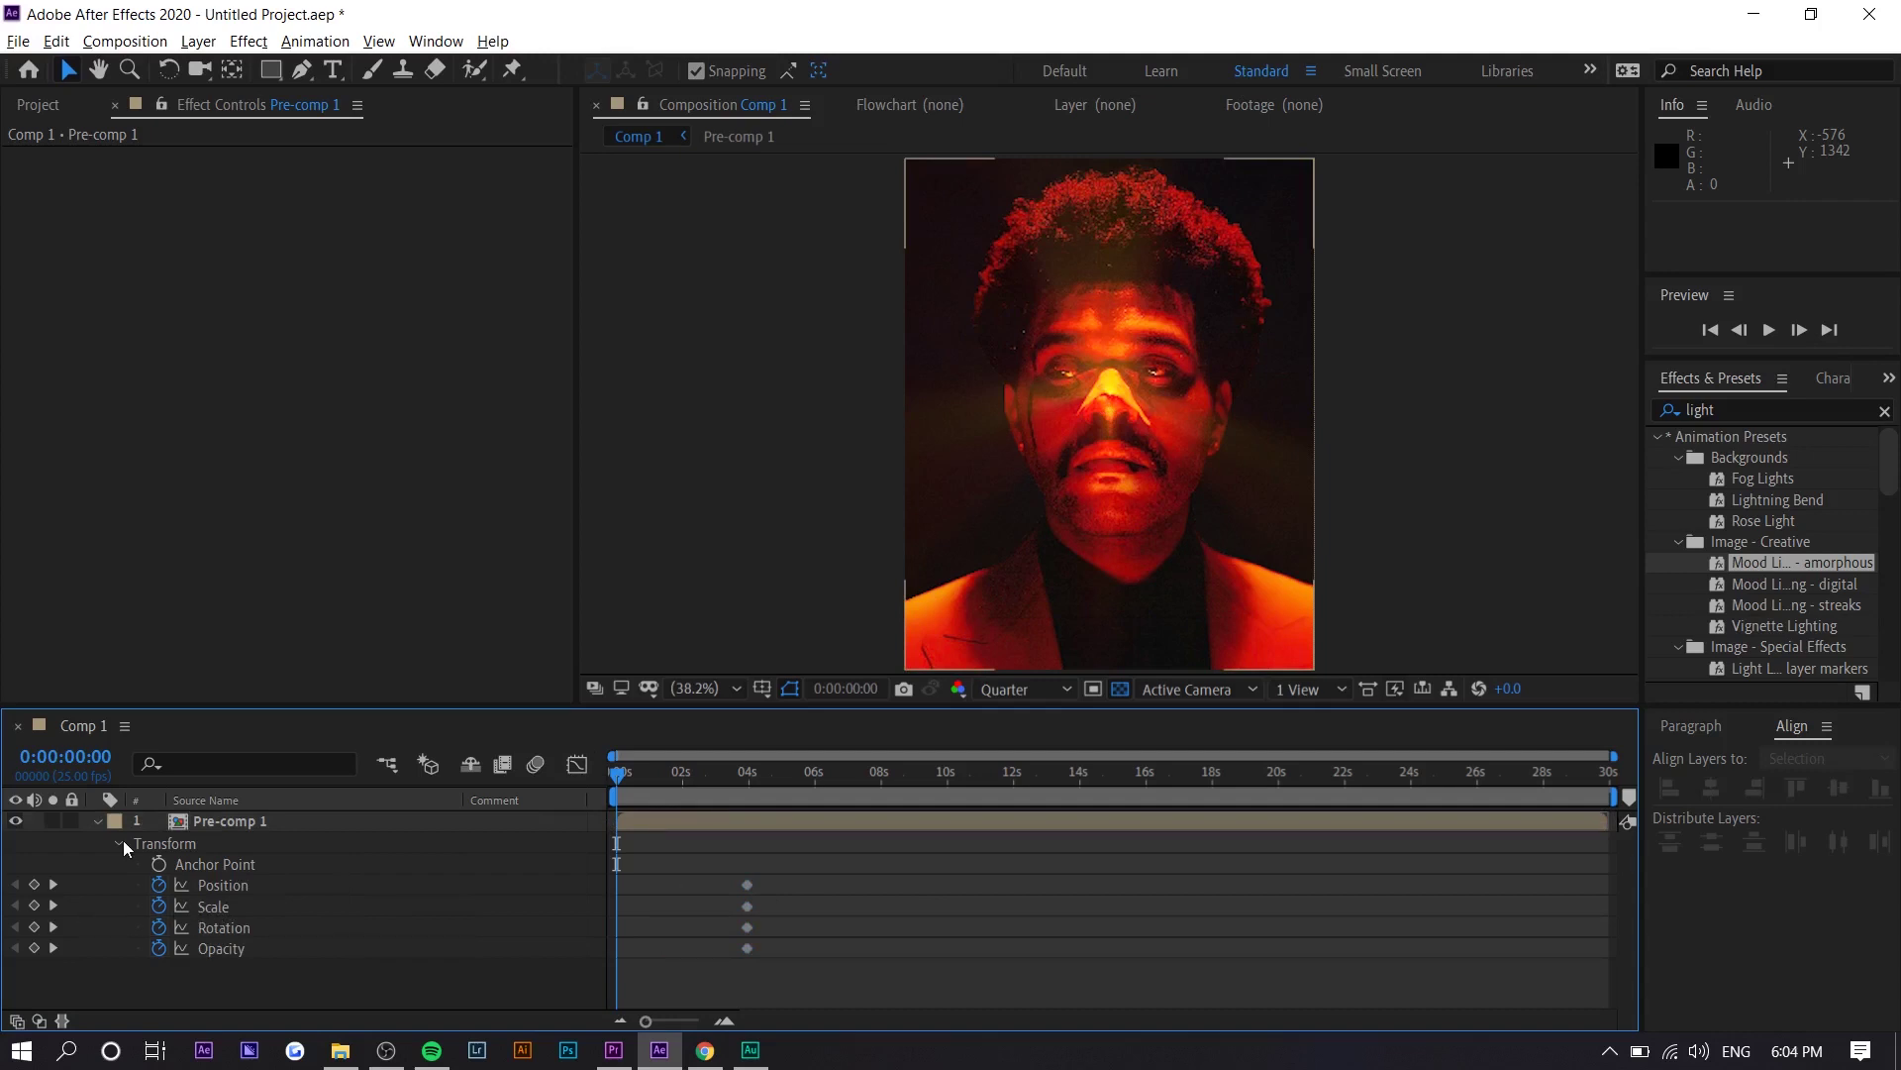
Step: Show the property values and, at frame 0, set Pre-comp 1's Scale to 400% and its Position to 1885, 675
left_click(16, 1021)
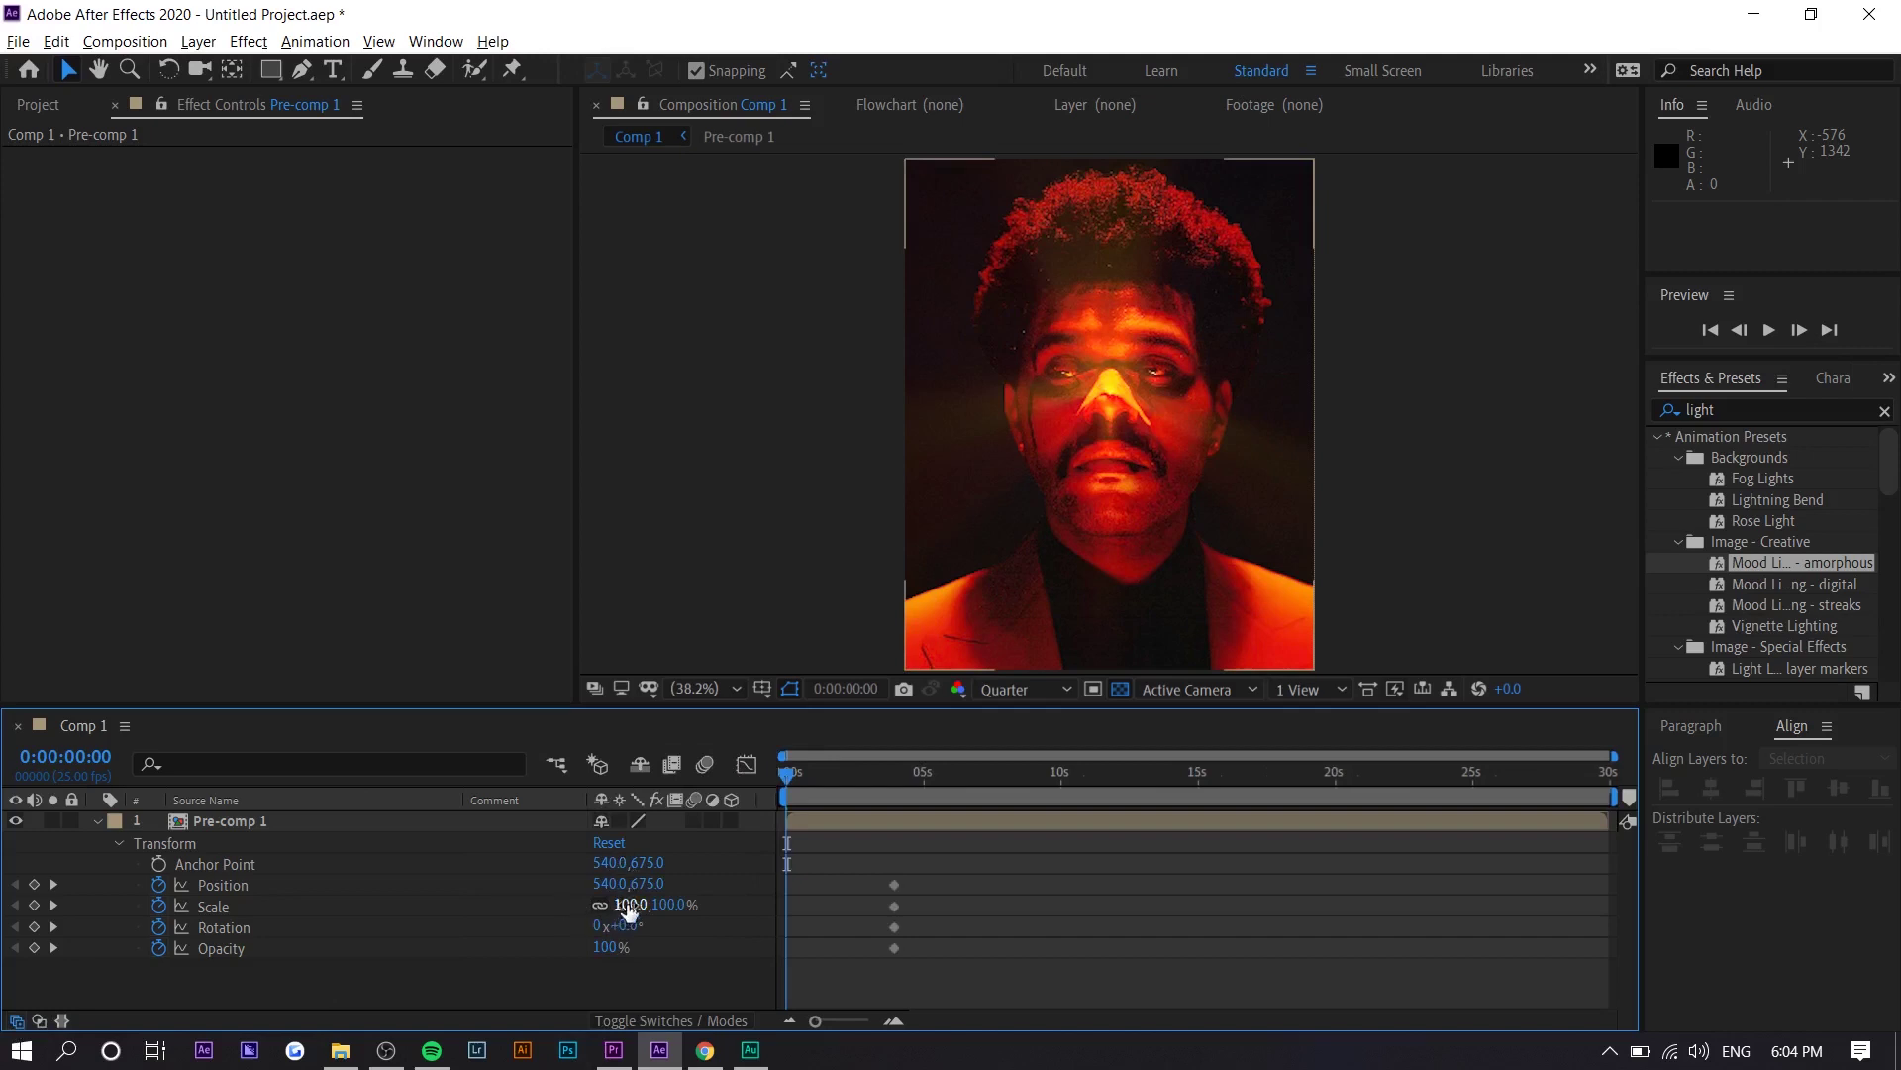
left_click_drag(614, 885, 934, 838)
key("ctrl+z")
left_click_drag(612, 885, 995, 921)
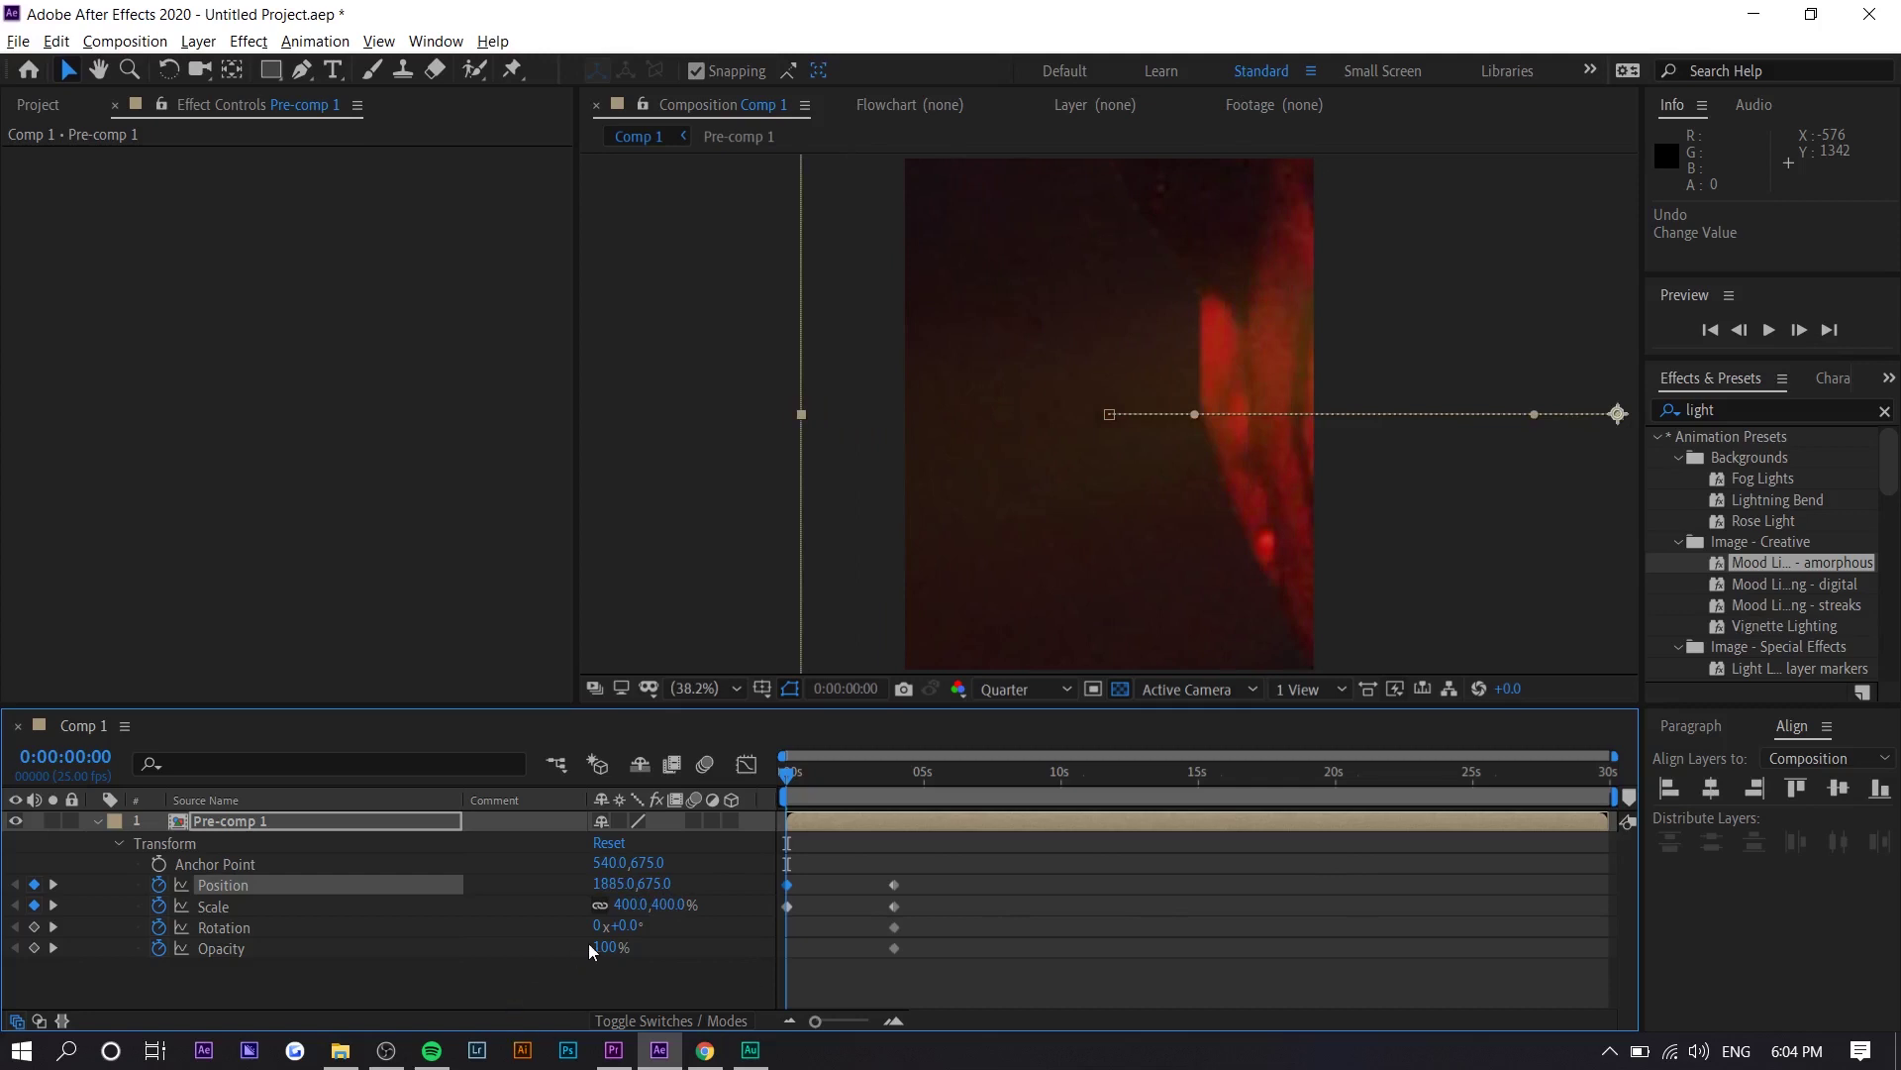
left_click_drag(611, 948, 505, 951)
left_click_drag(787, 955, 788, 953)
key("Delete")
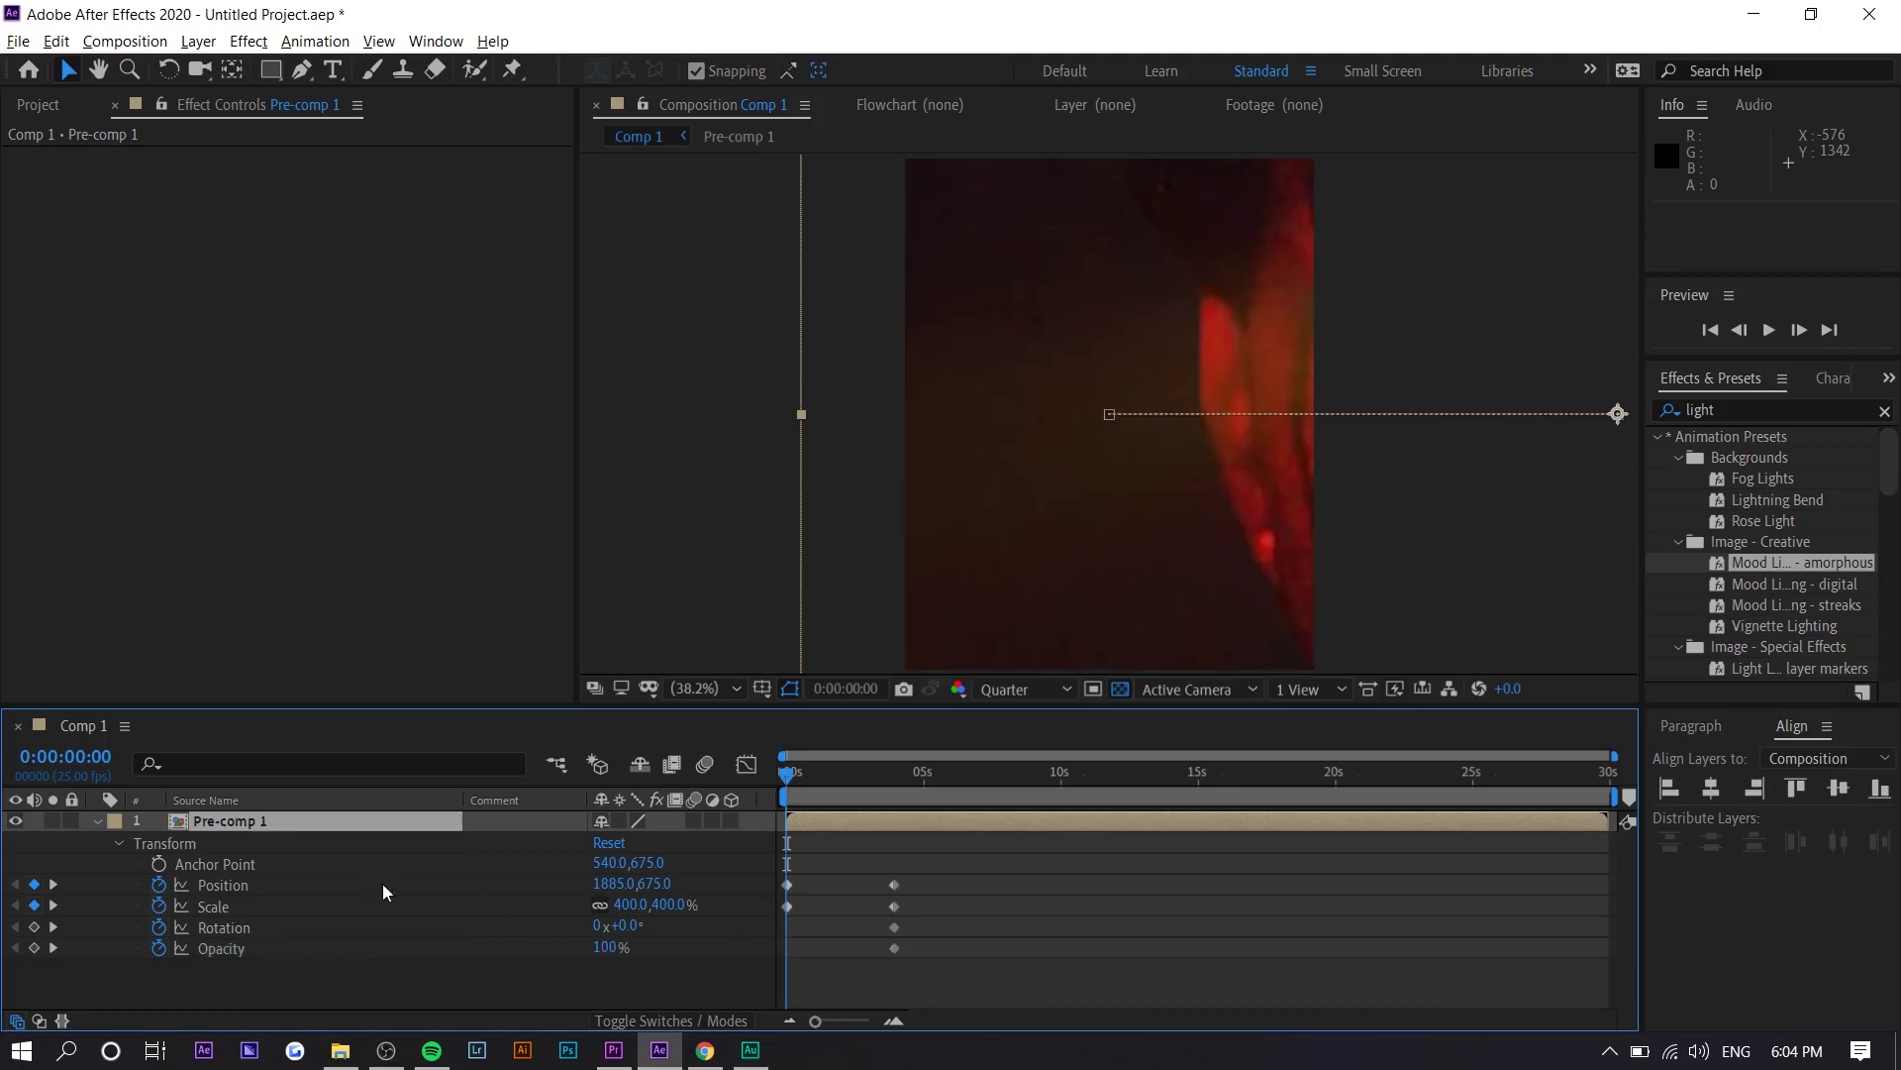
Step: Set Pre-comp 1's starting Rotation to 32° and scrub through the entrance to check the motion
left_click_drag(622, 926, 654, 926)
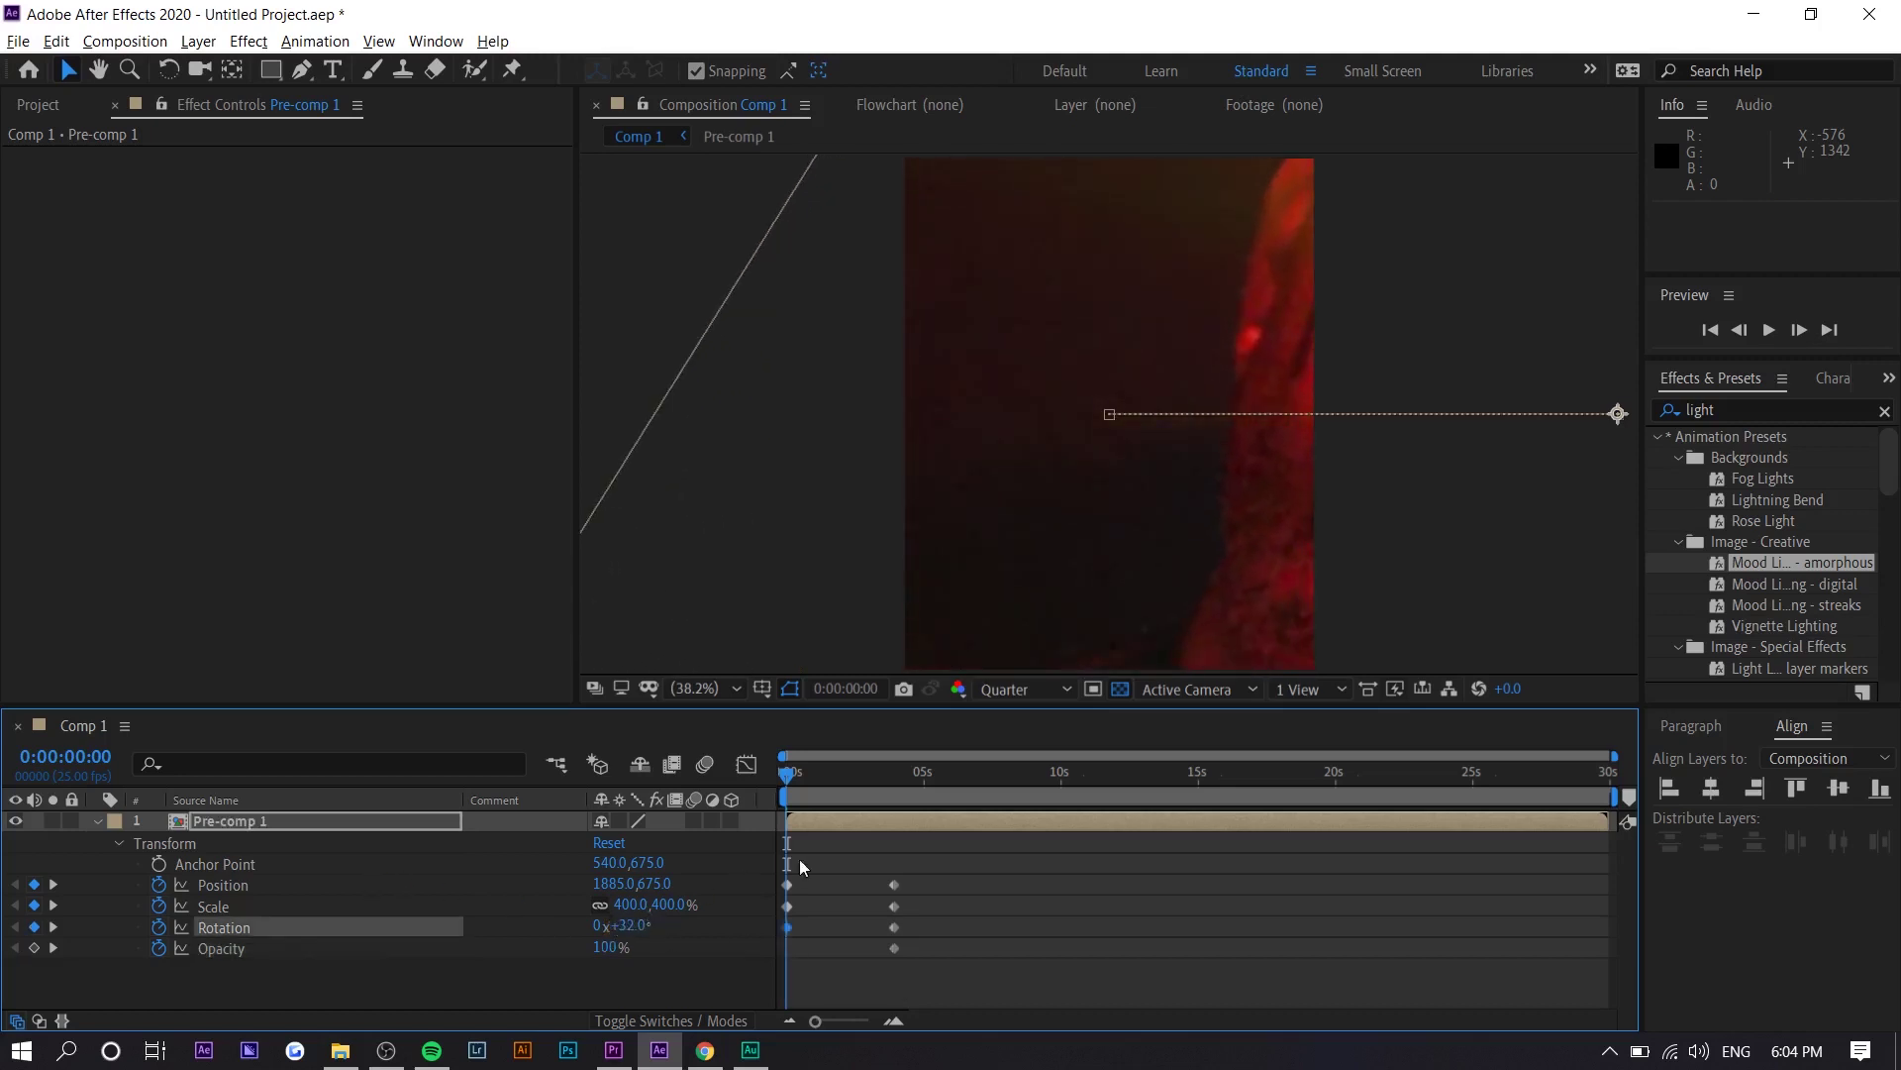
left_click_drag(800, 770, 856, 775)
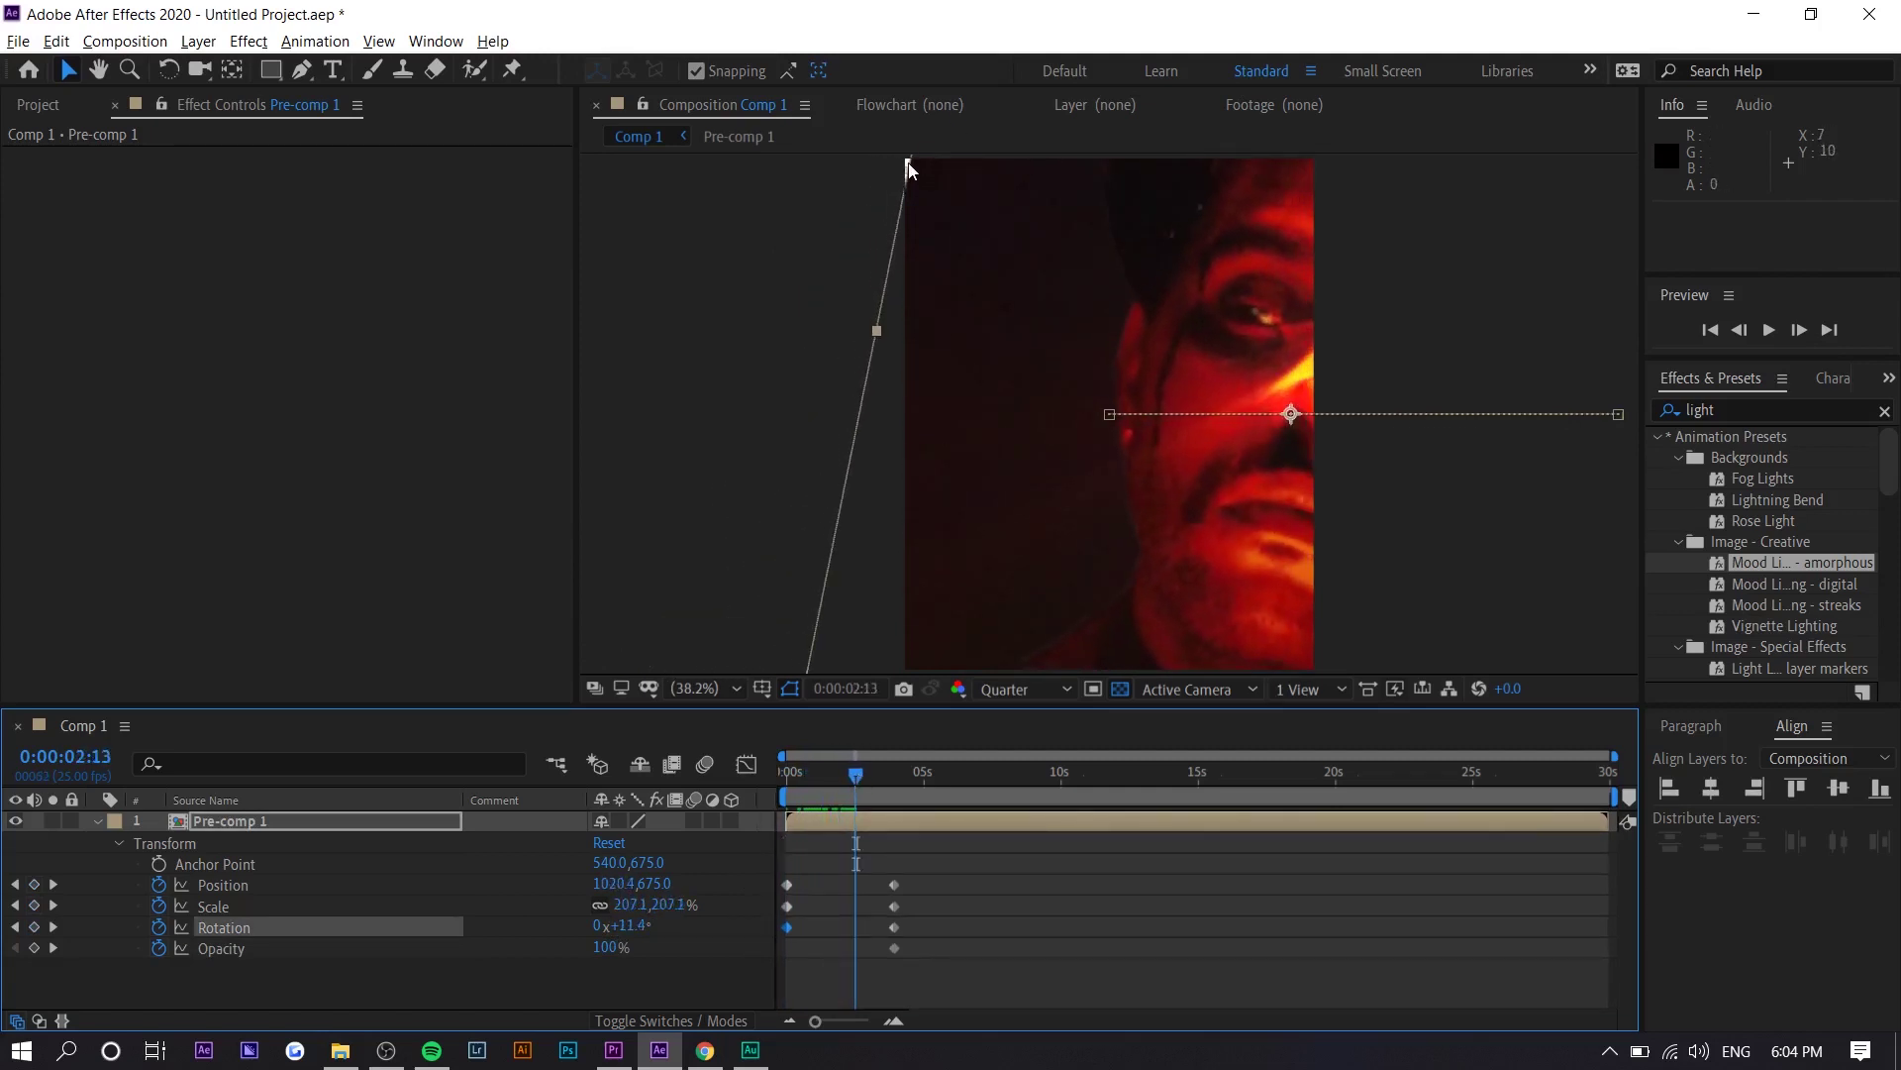
left_click(789, 777)
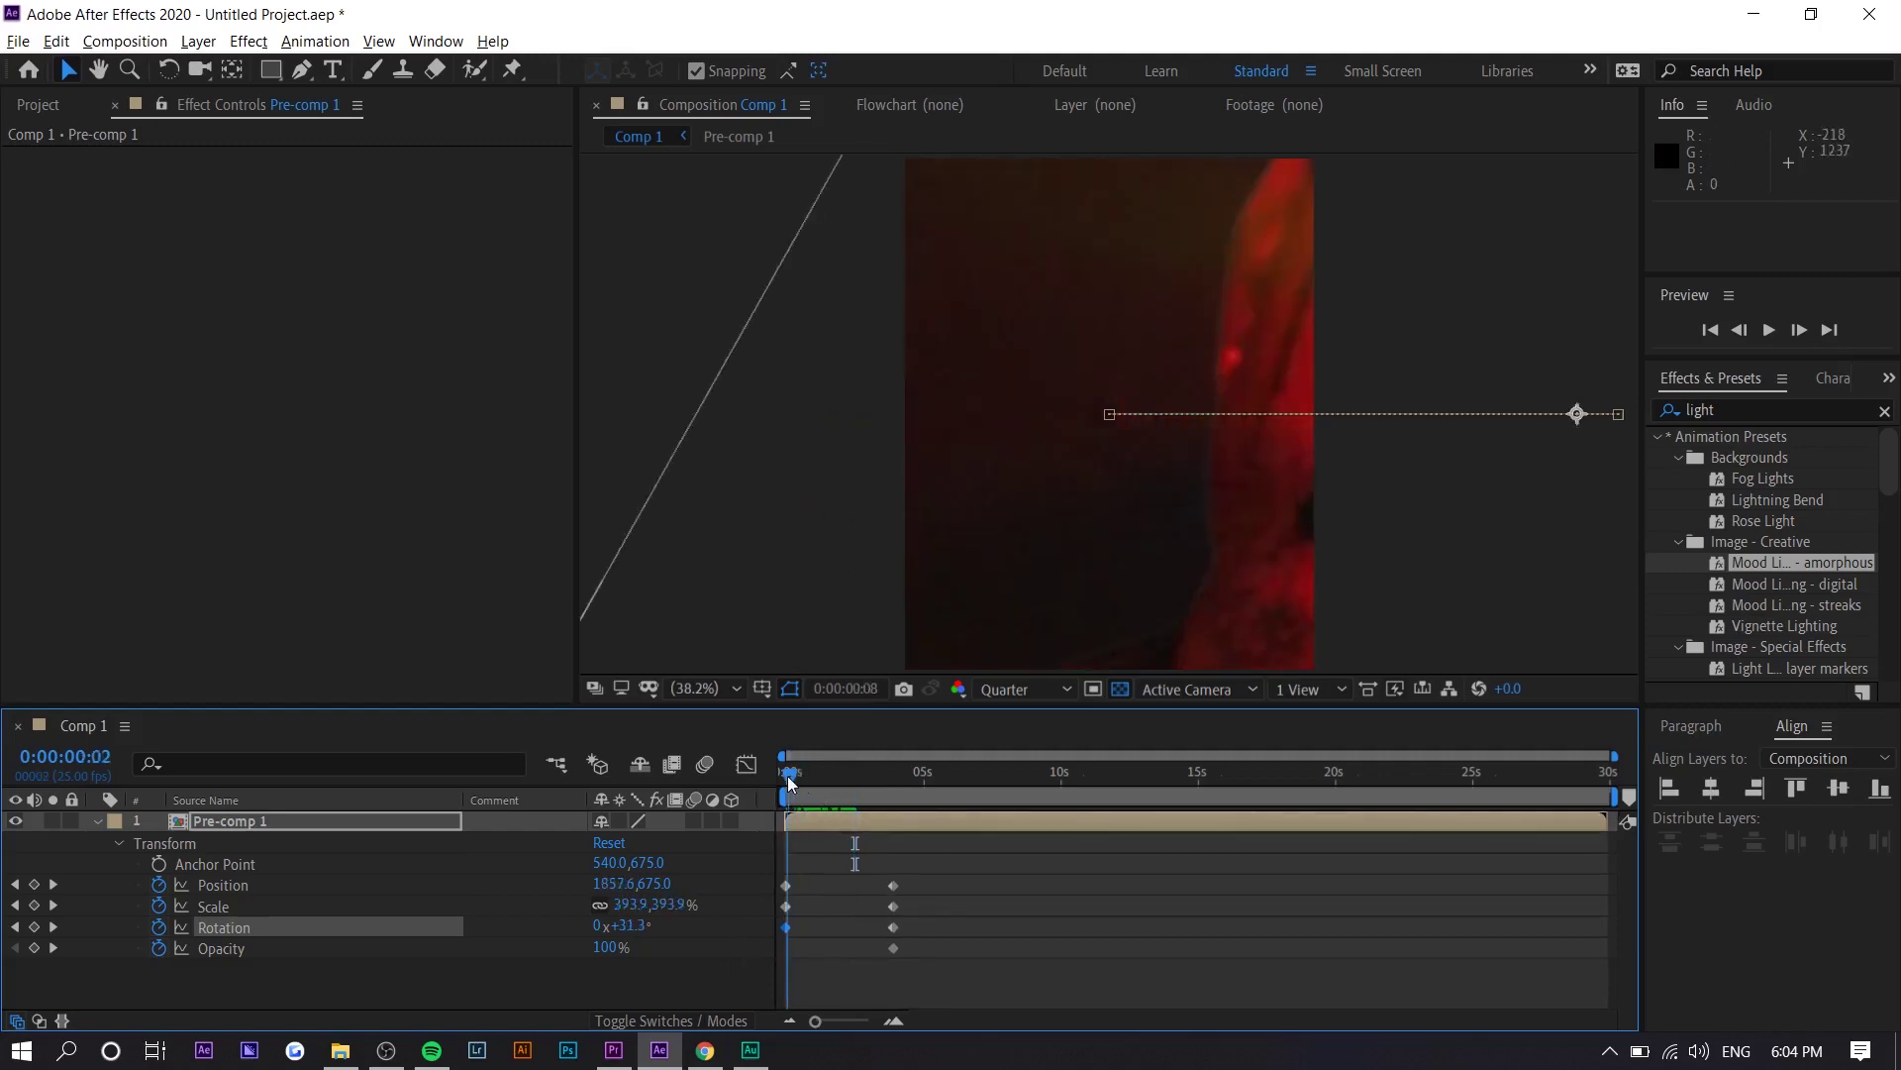
Step: Replace Pre-comp 1's opening Scale keyframe with one at 500%
left_click(787, 906)
key("Delete")
left_click(626, 904)
type("500")
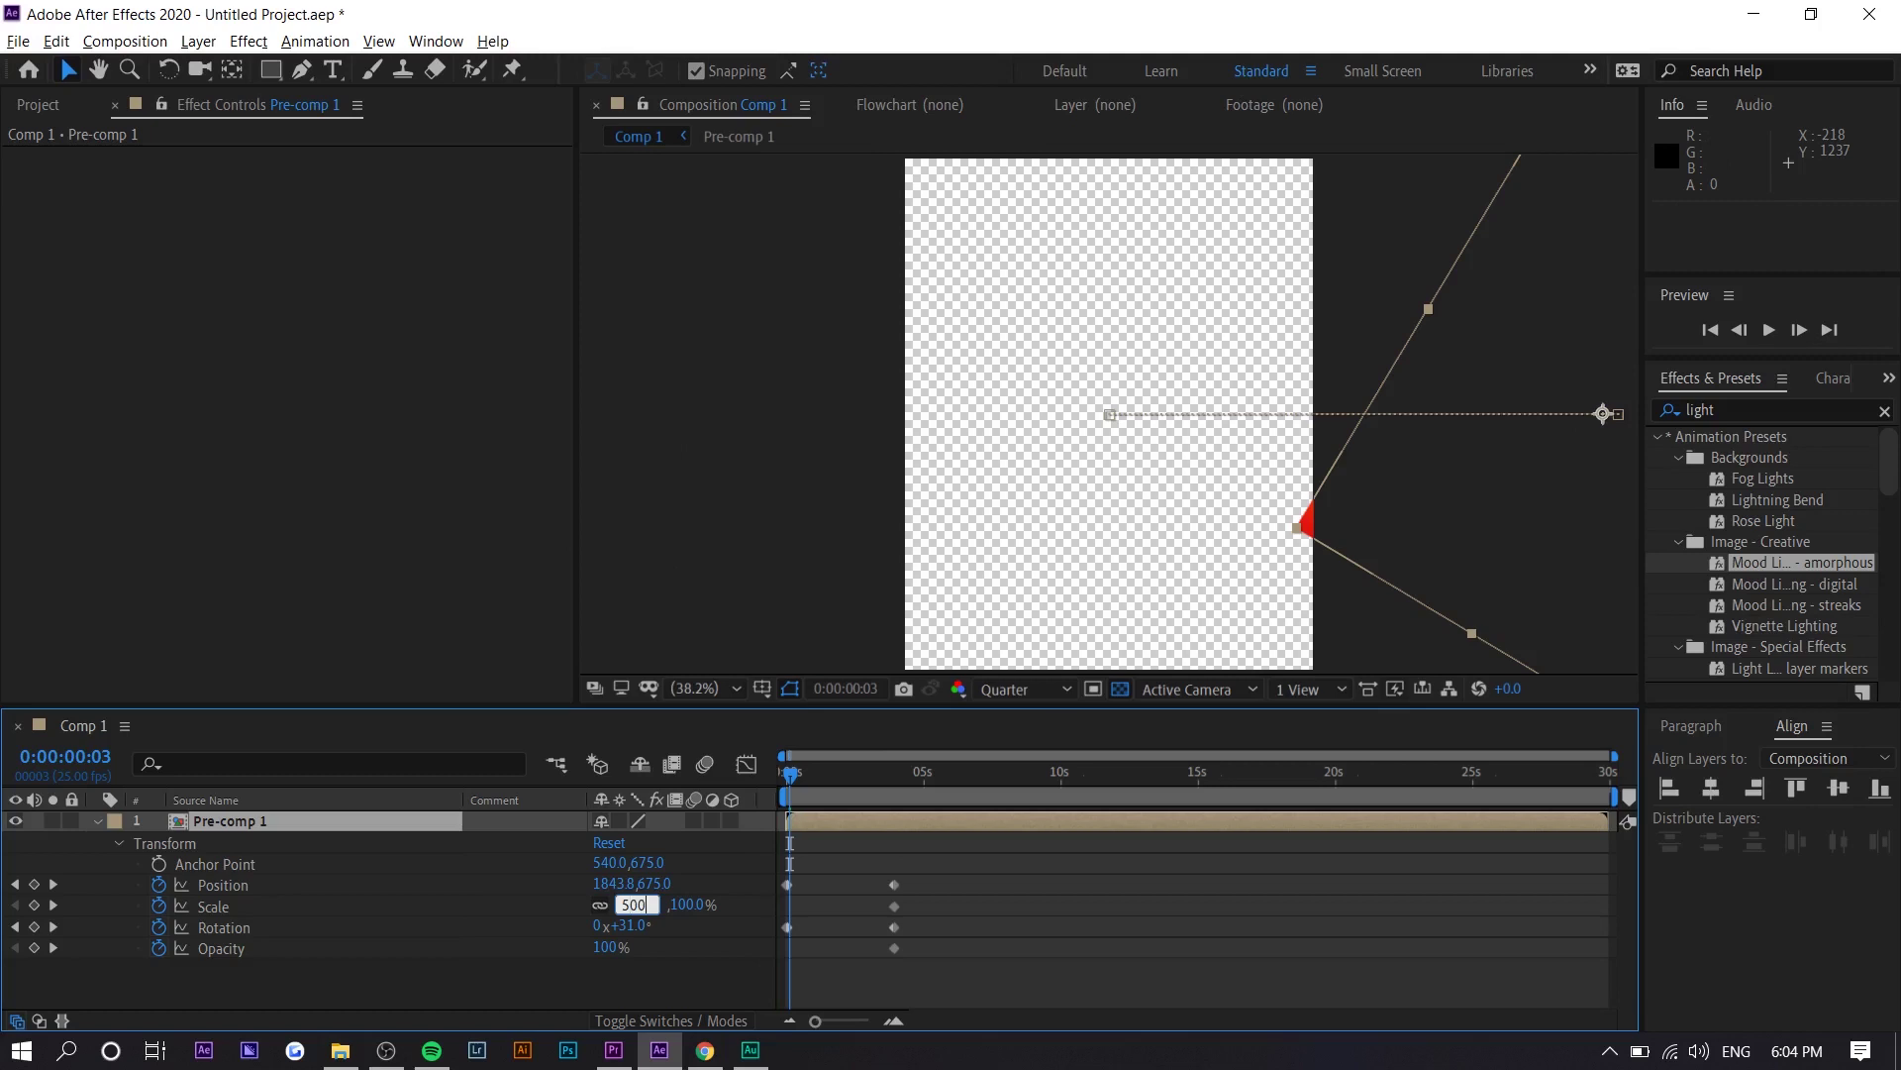
key("Return")
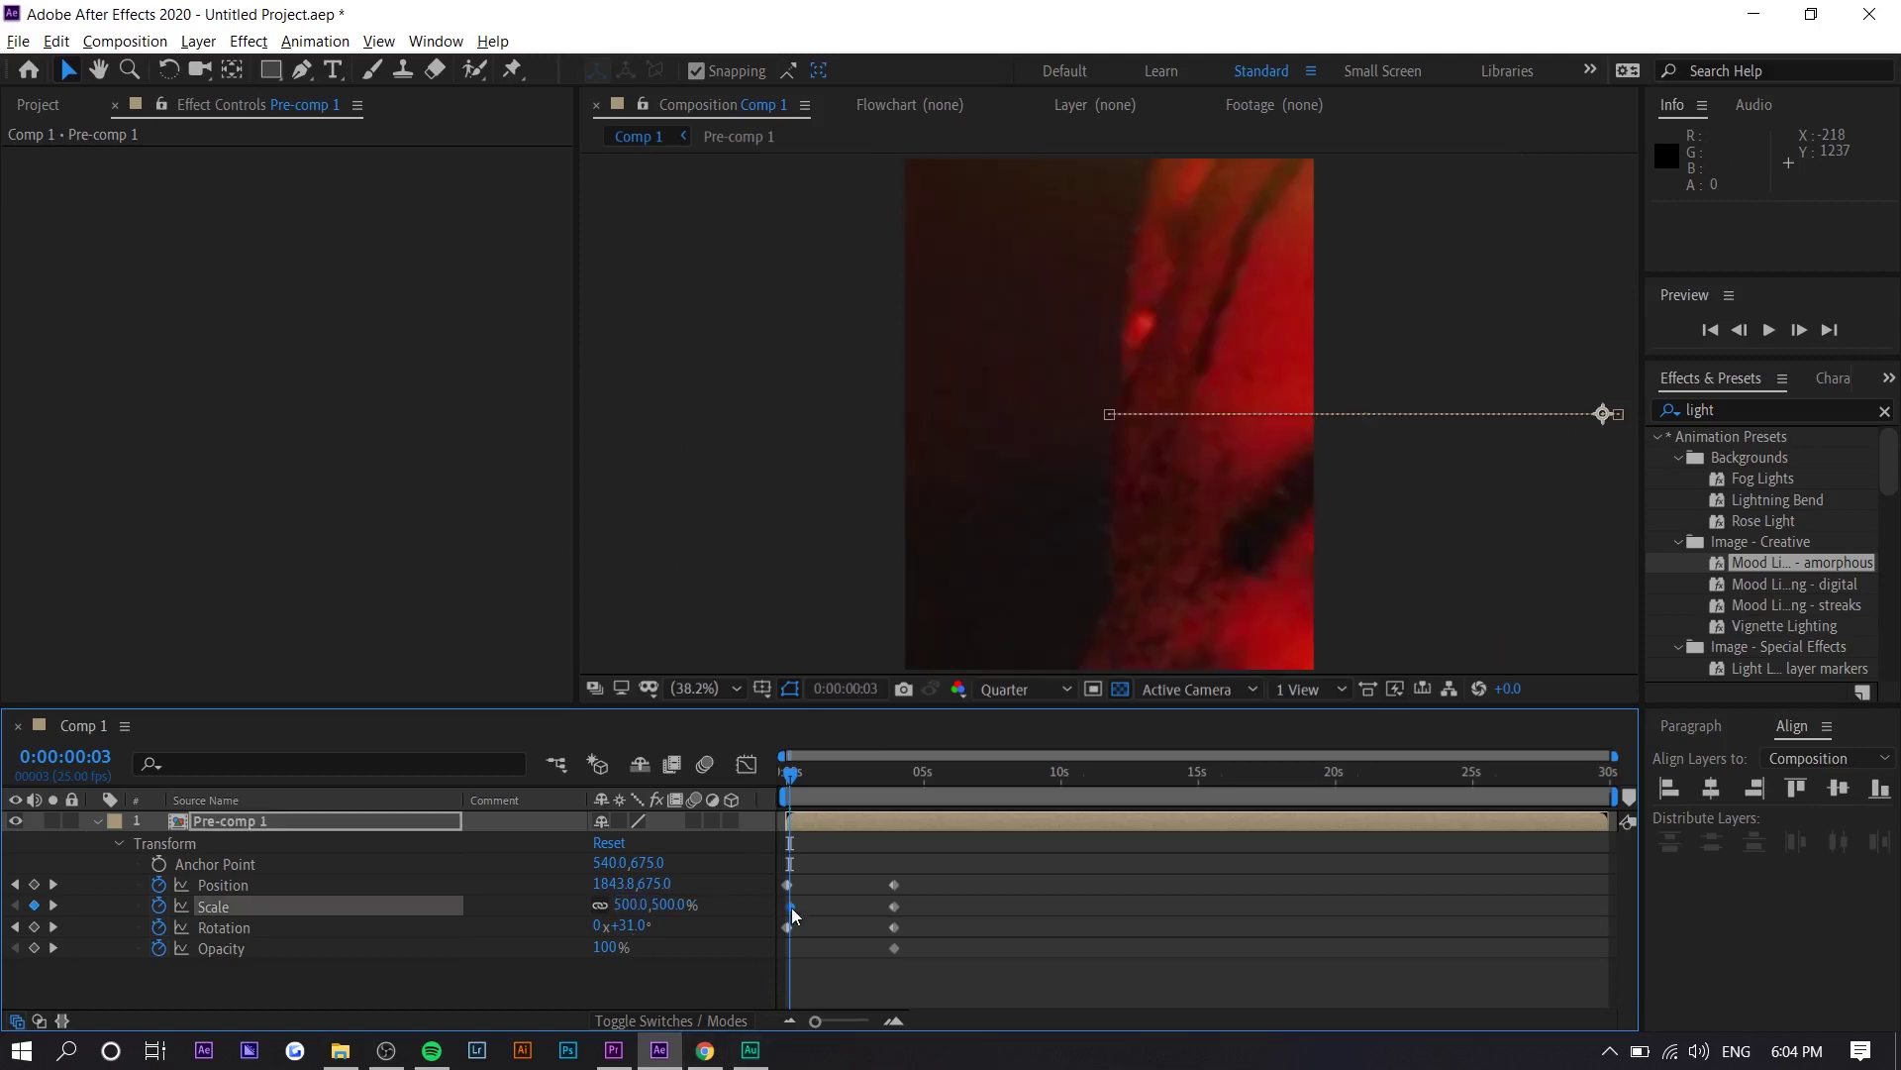
Step: Set Pre-comp 1's Opacity to 0% at the start of the composition
left_click(804, 798)
left_click_drag(804, 798, 787, 798)
left_click(605, 949)
Step: Apply Easy Ease to all of Pre-comp 1's Position, Scale, Rotation and Opacity keyframes
left_click_drag(959, 889, 693, 960)
right_click(895, 949)
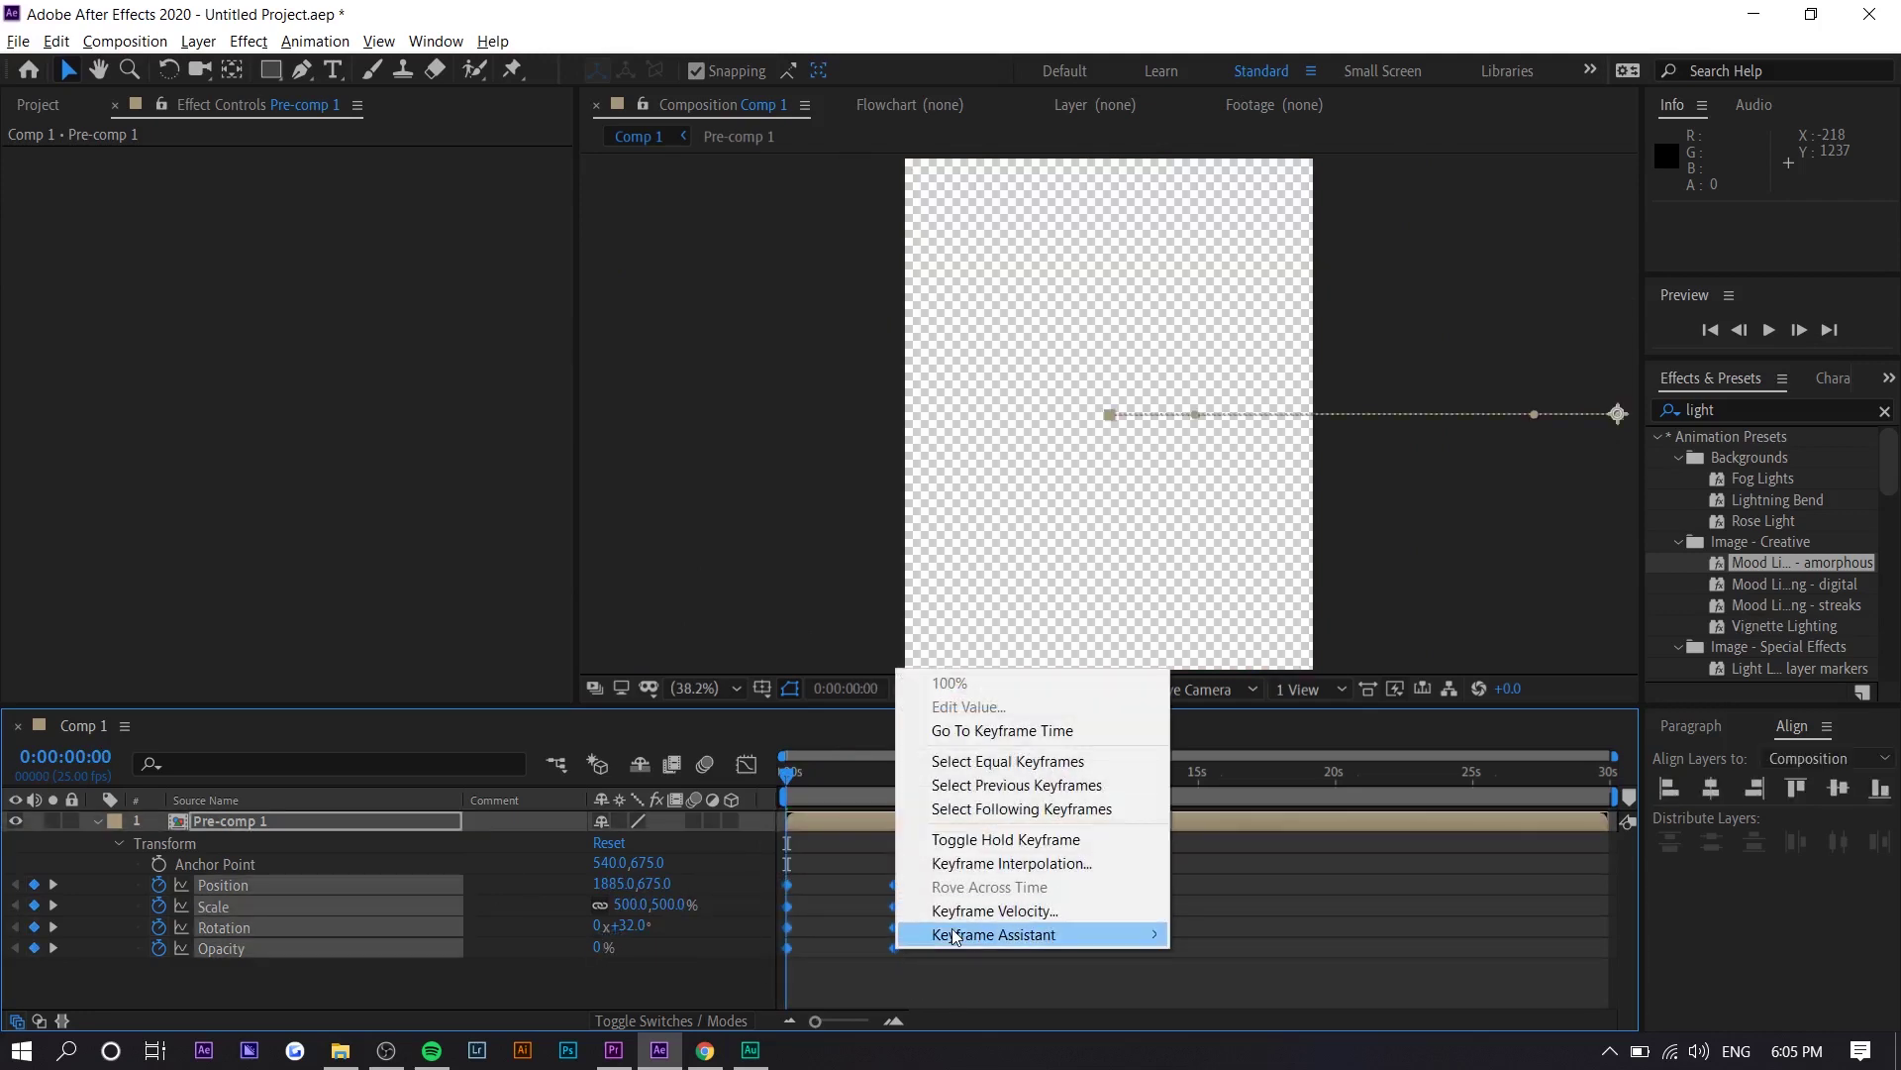
mouse_move(968, 936)
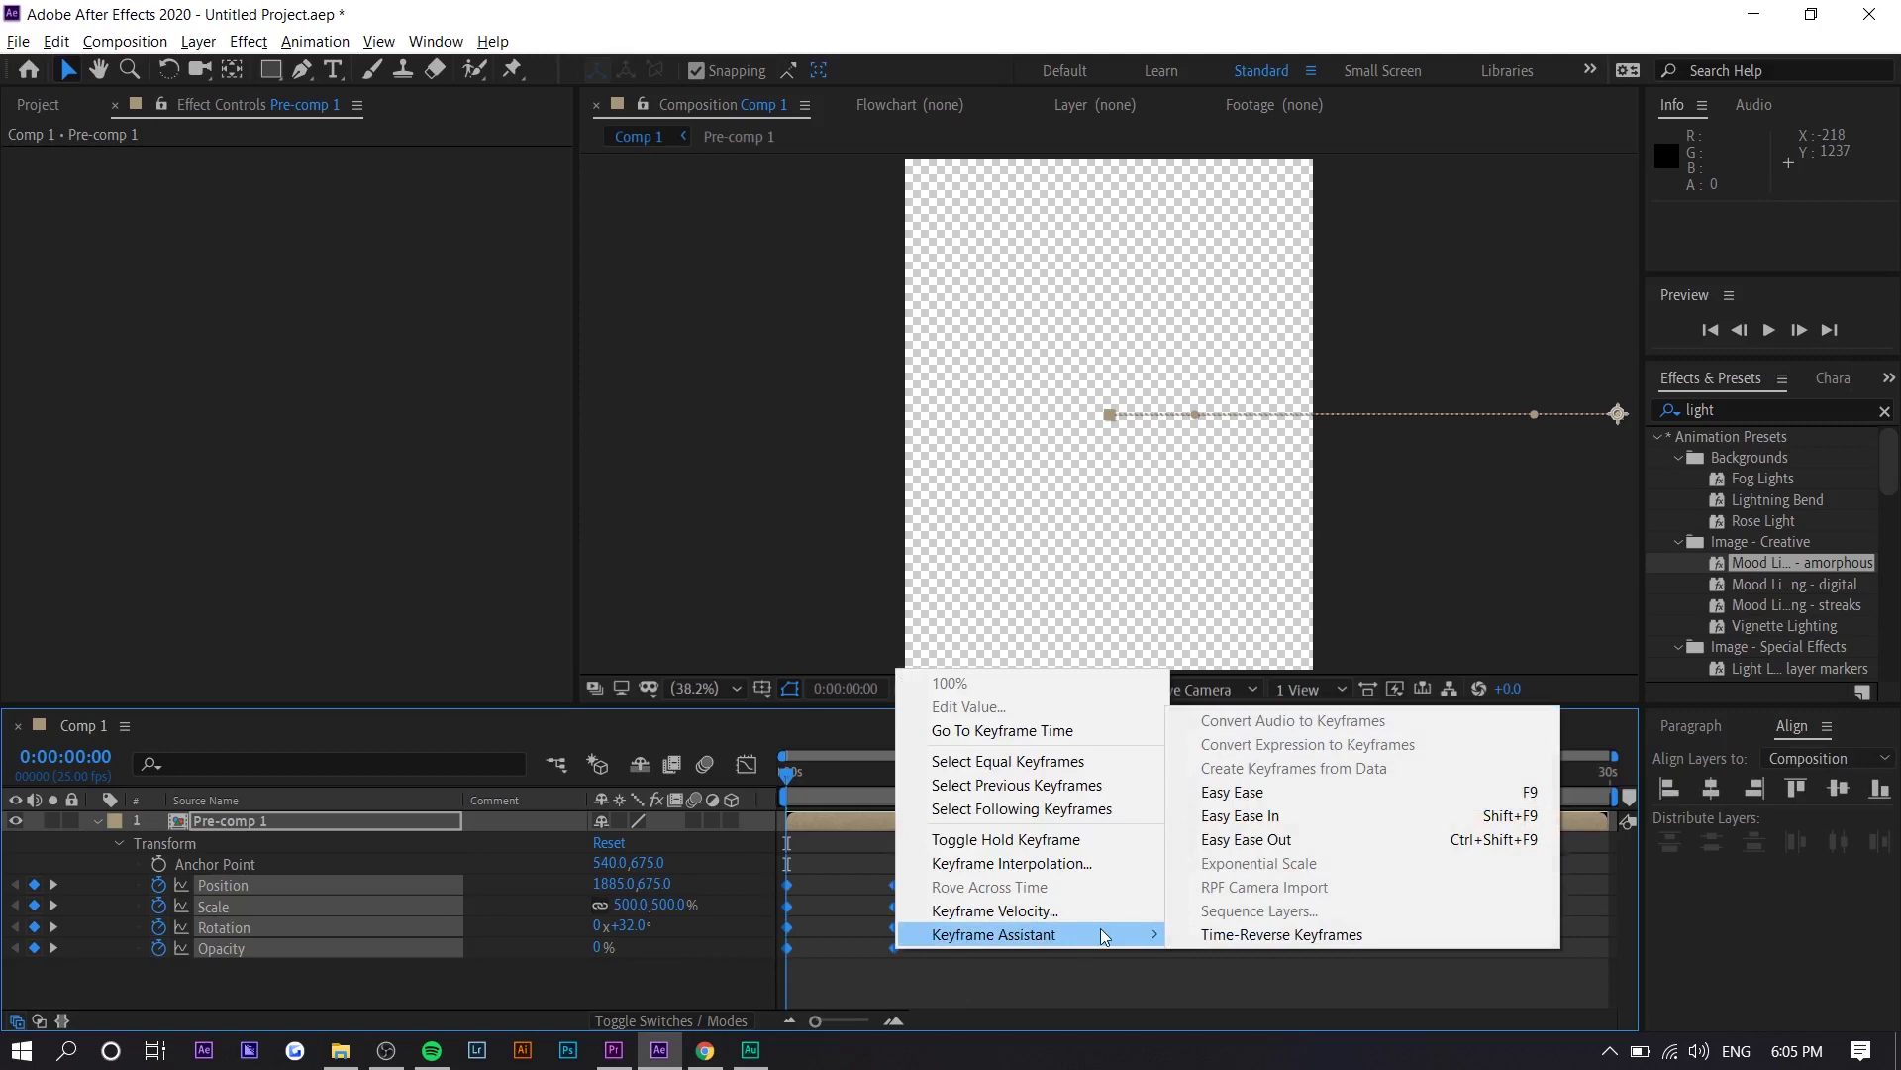
left_click(1238, 791)
Step: Create a composition-sized black solid and send it behind Pre-comp 1
right_click(440, 998)
mouse_move(538, 763)
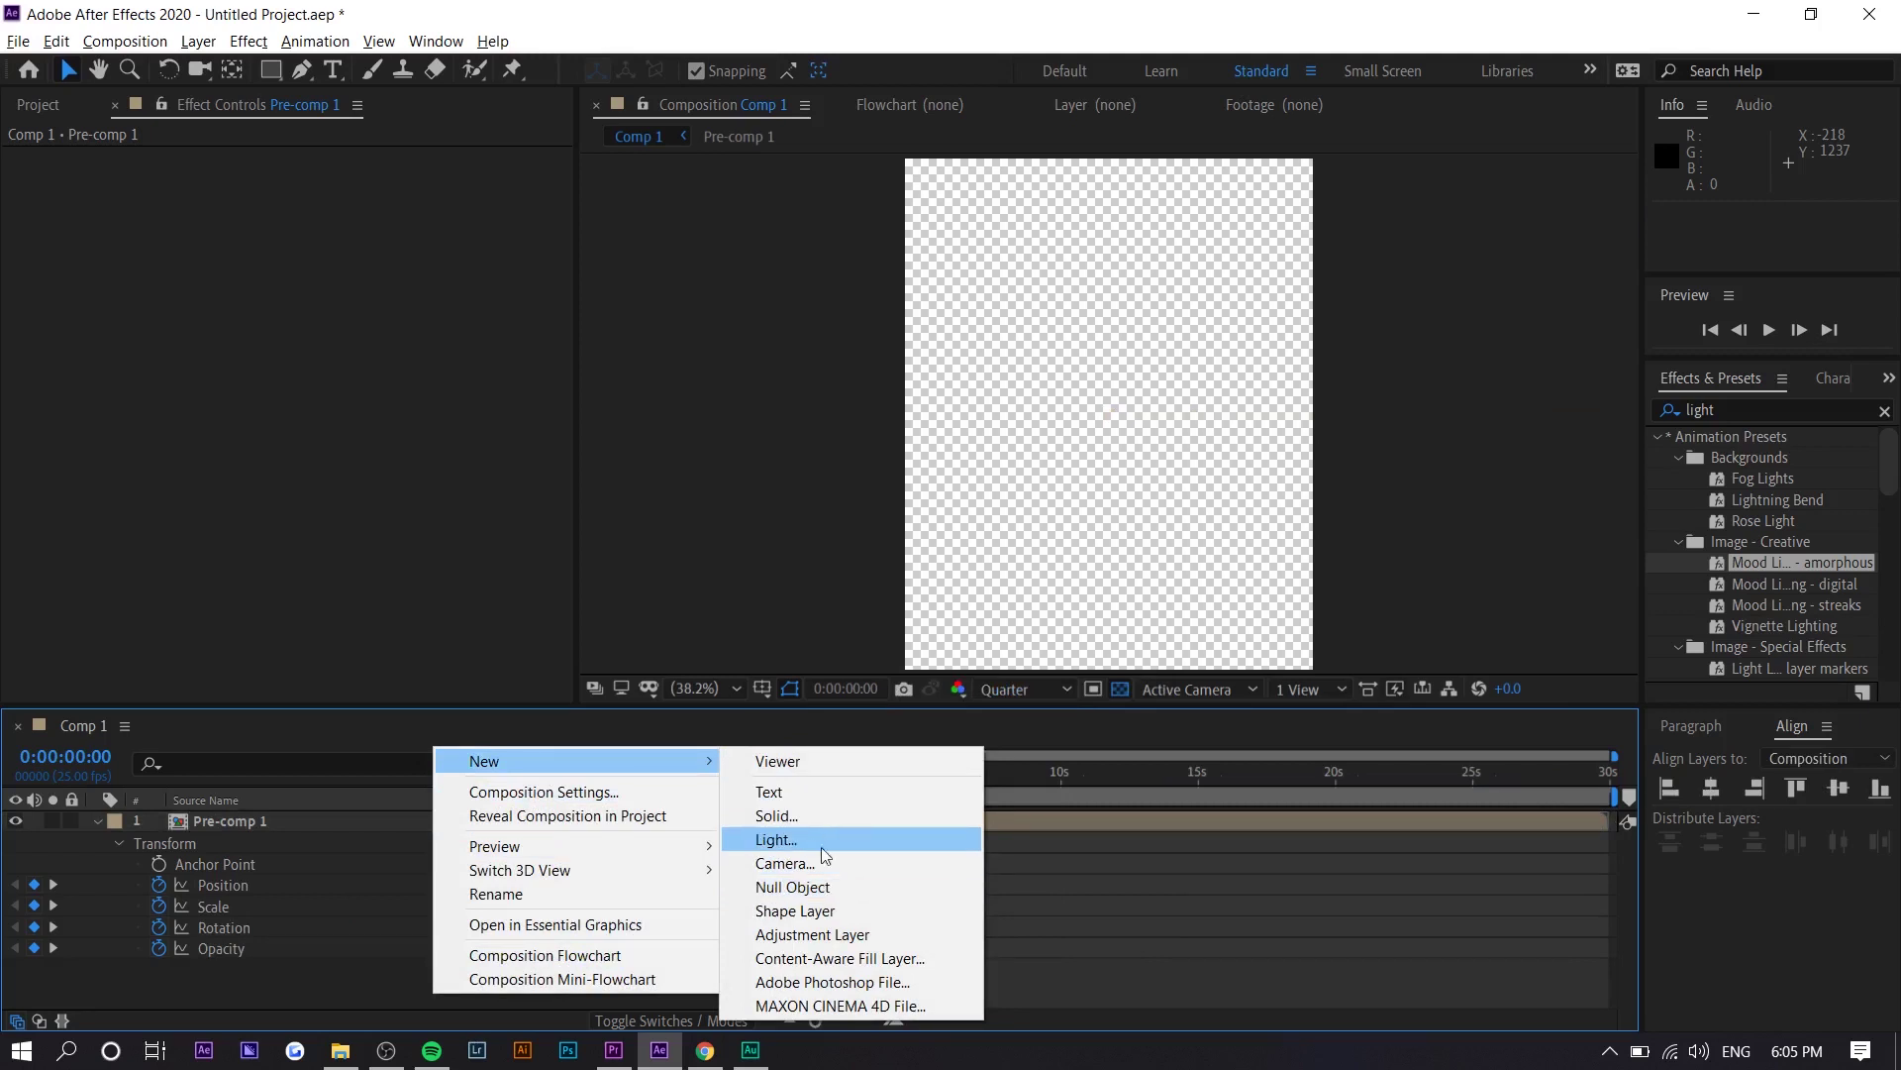
left_click(803, 820)
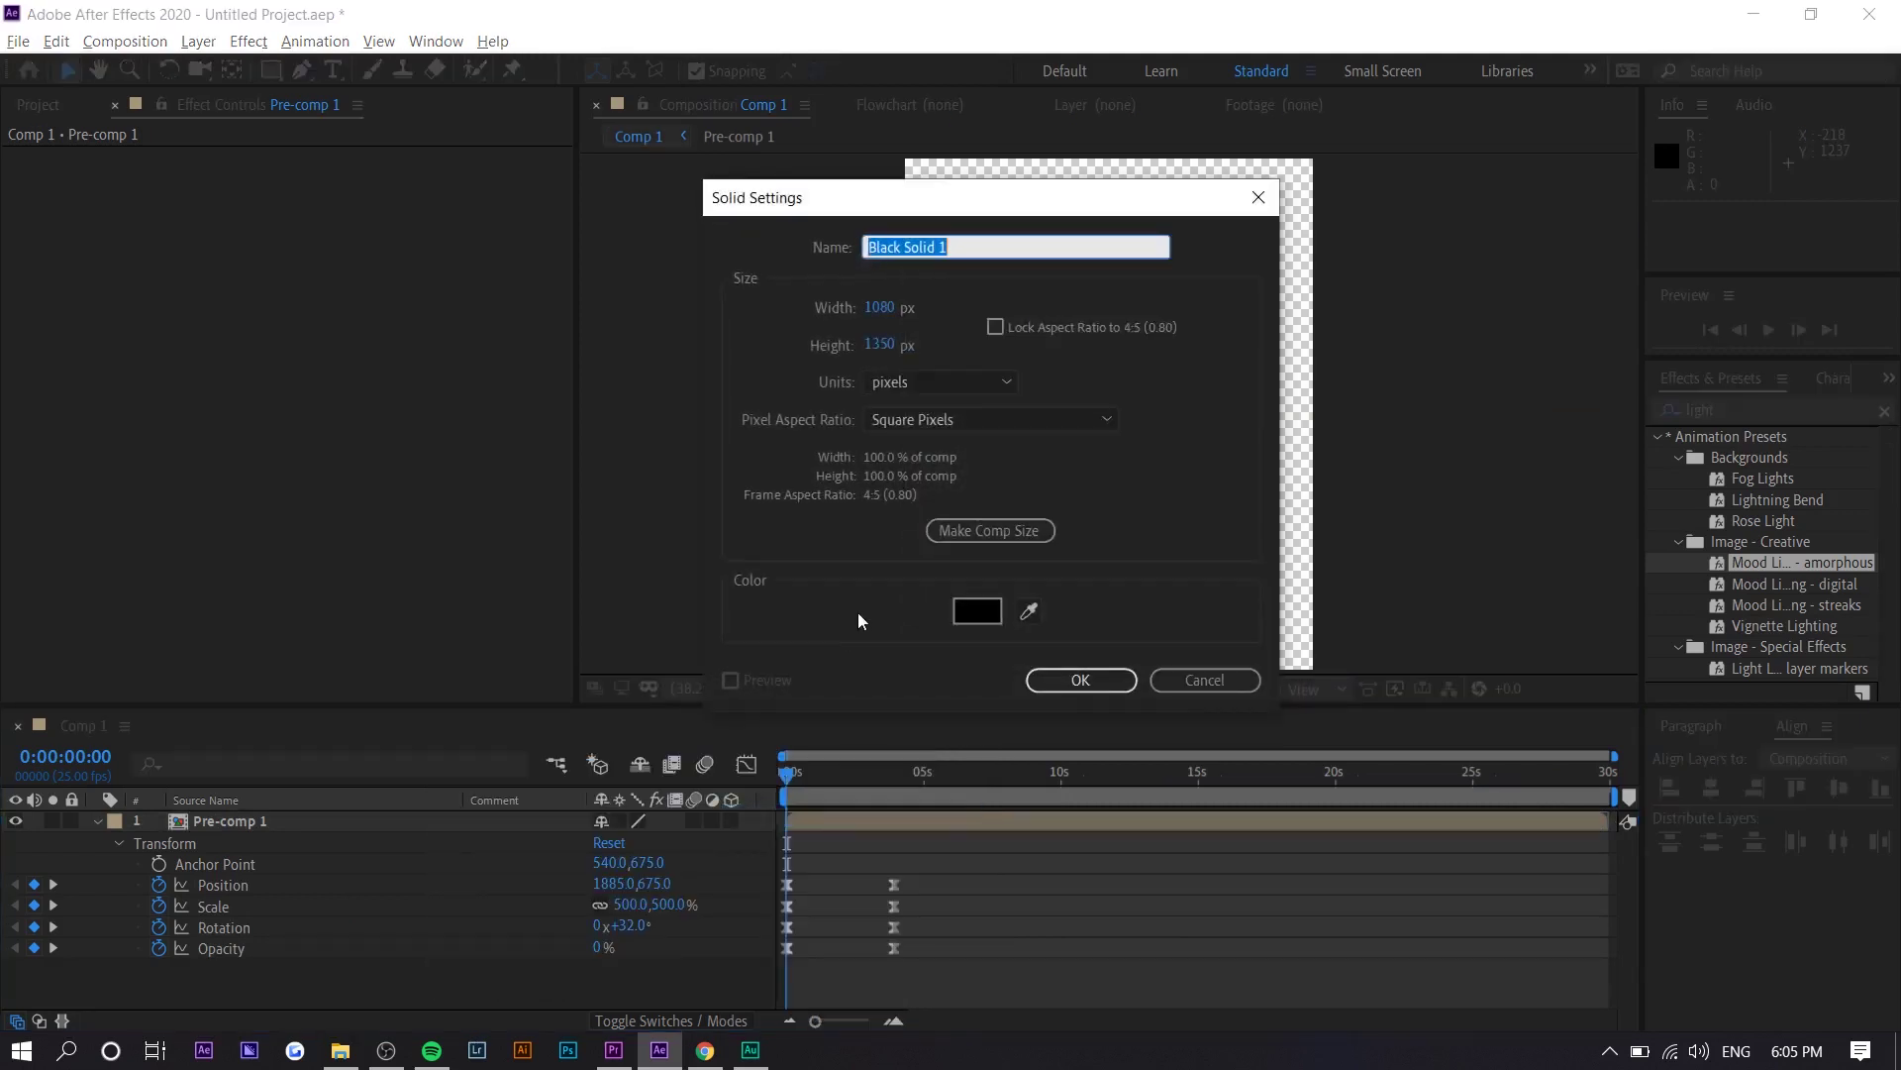
left_click(1086, 679)
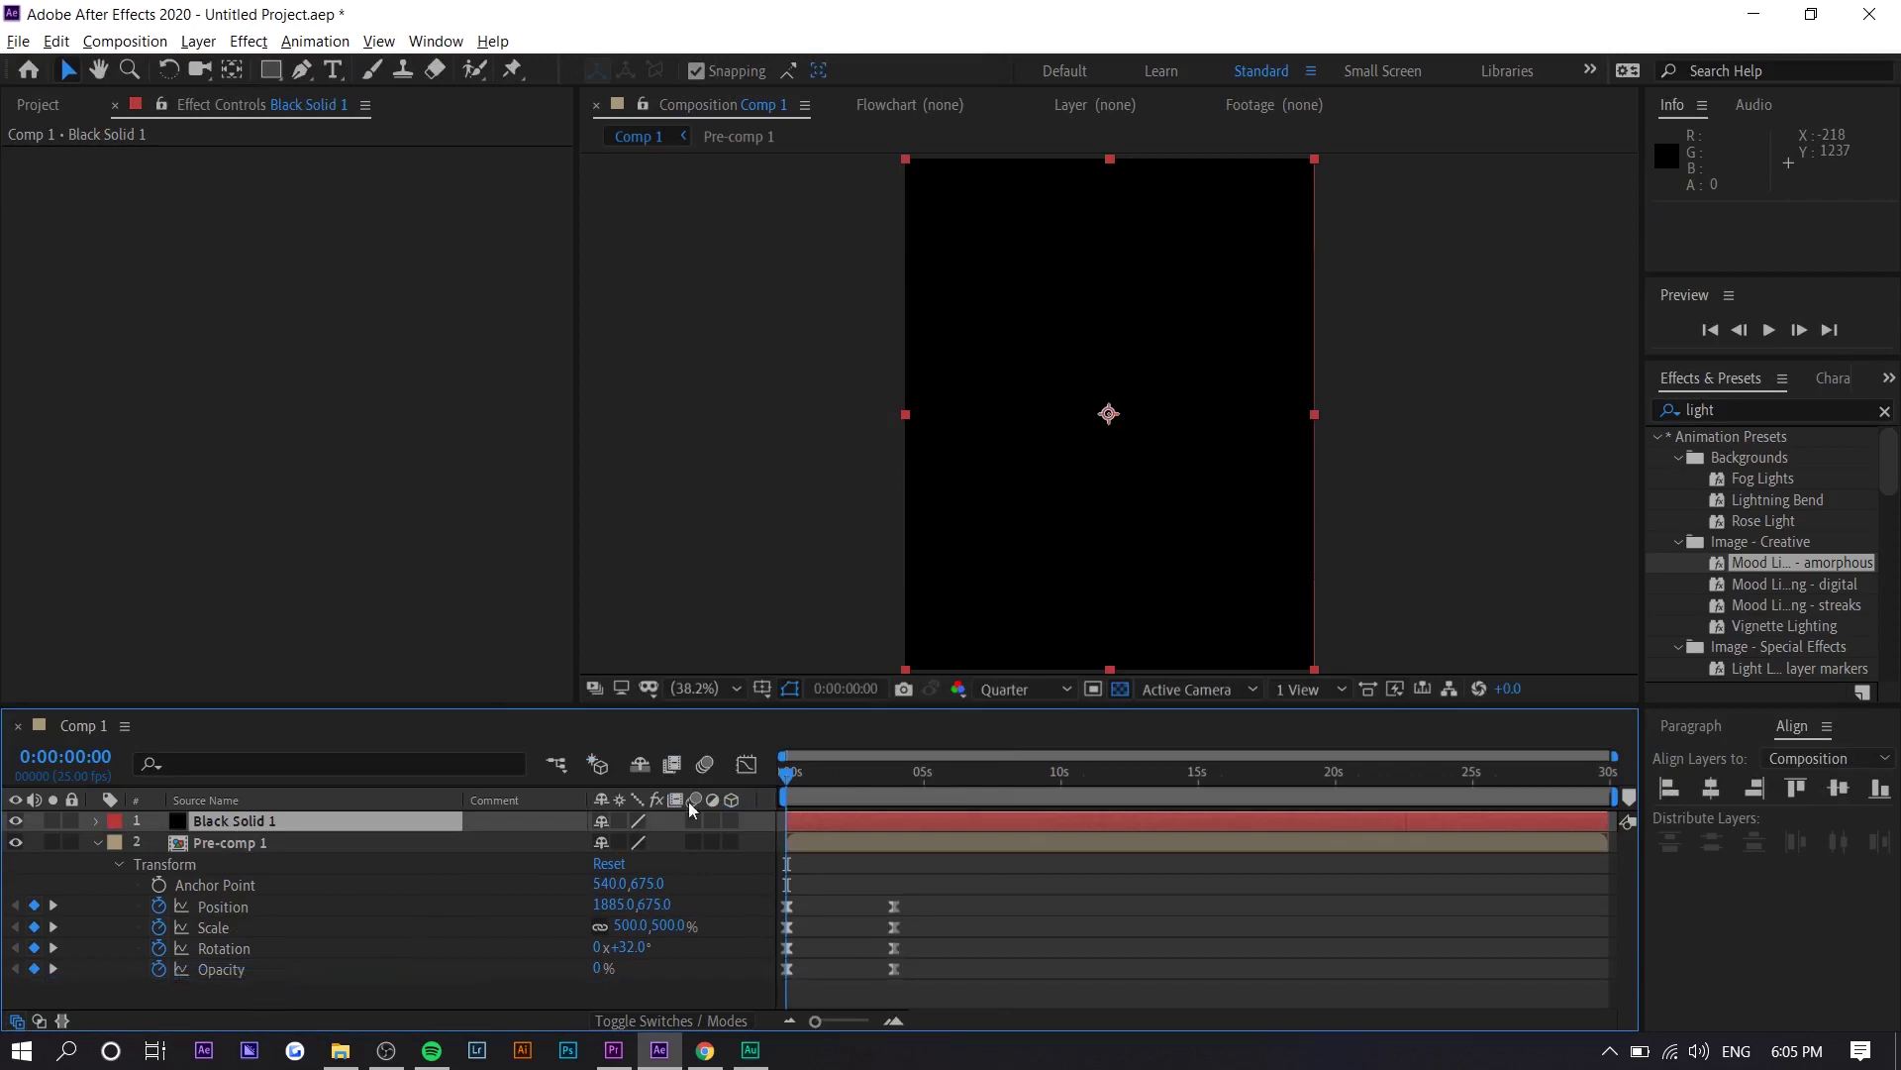
key("ctrl+shift+bracketleft")
Step: Preview the entrance animation over the black background, from the start and again from around 3 seconds
left_click(804, 788)
mouse_move(804, 788)
left_mouse_down()
mouse_move(872, 788)
mouse_move(792, 792)
left_mouse_up()
left_click(1132, 906)
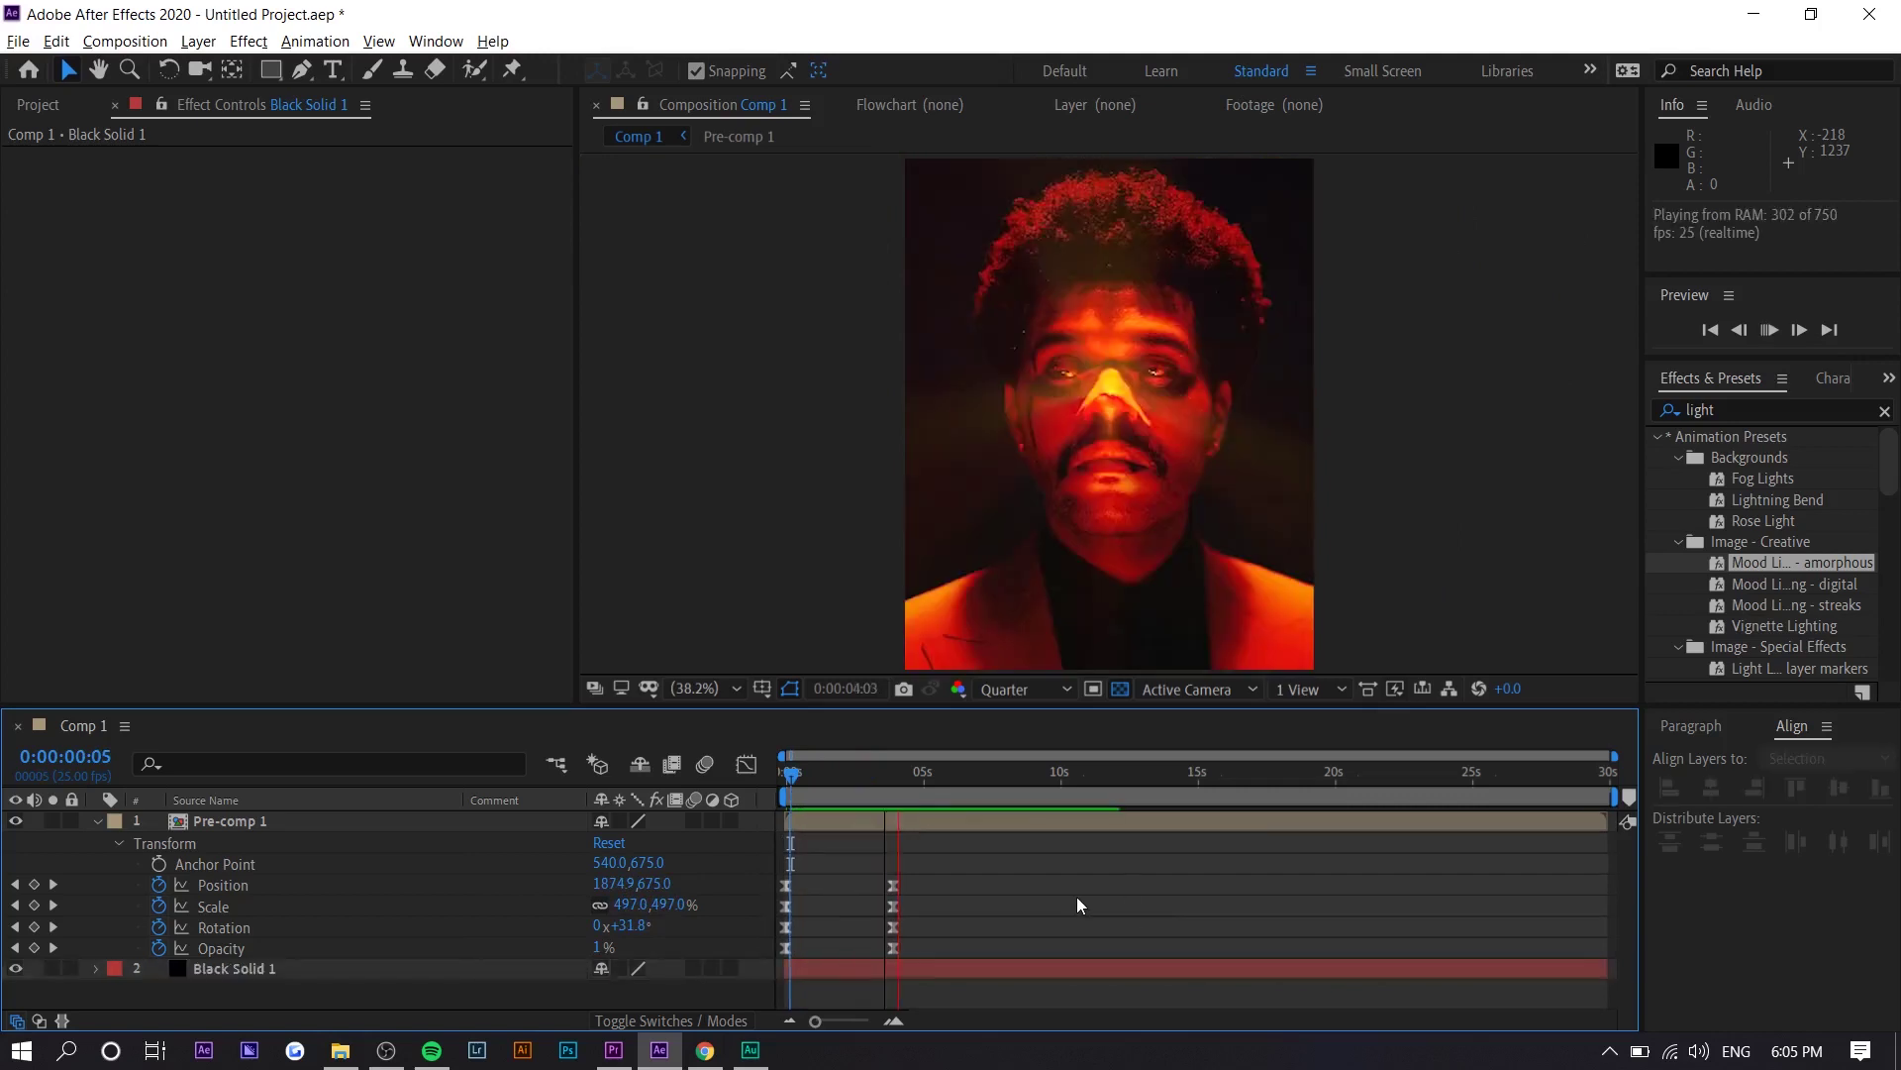
left_click(863, 782)
key("space")
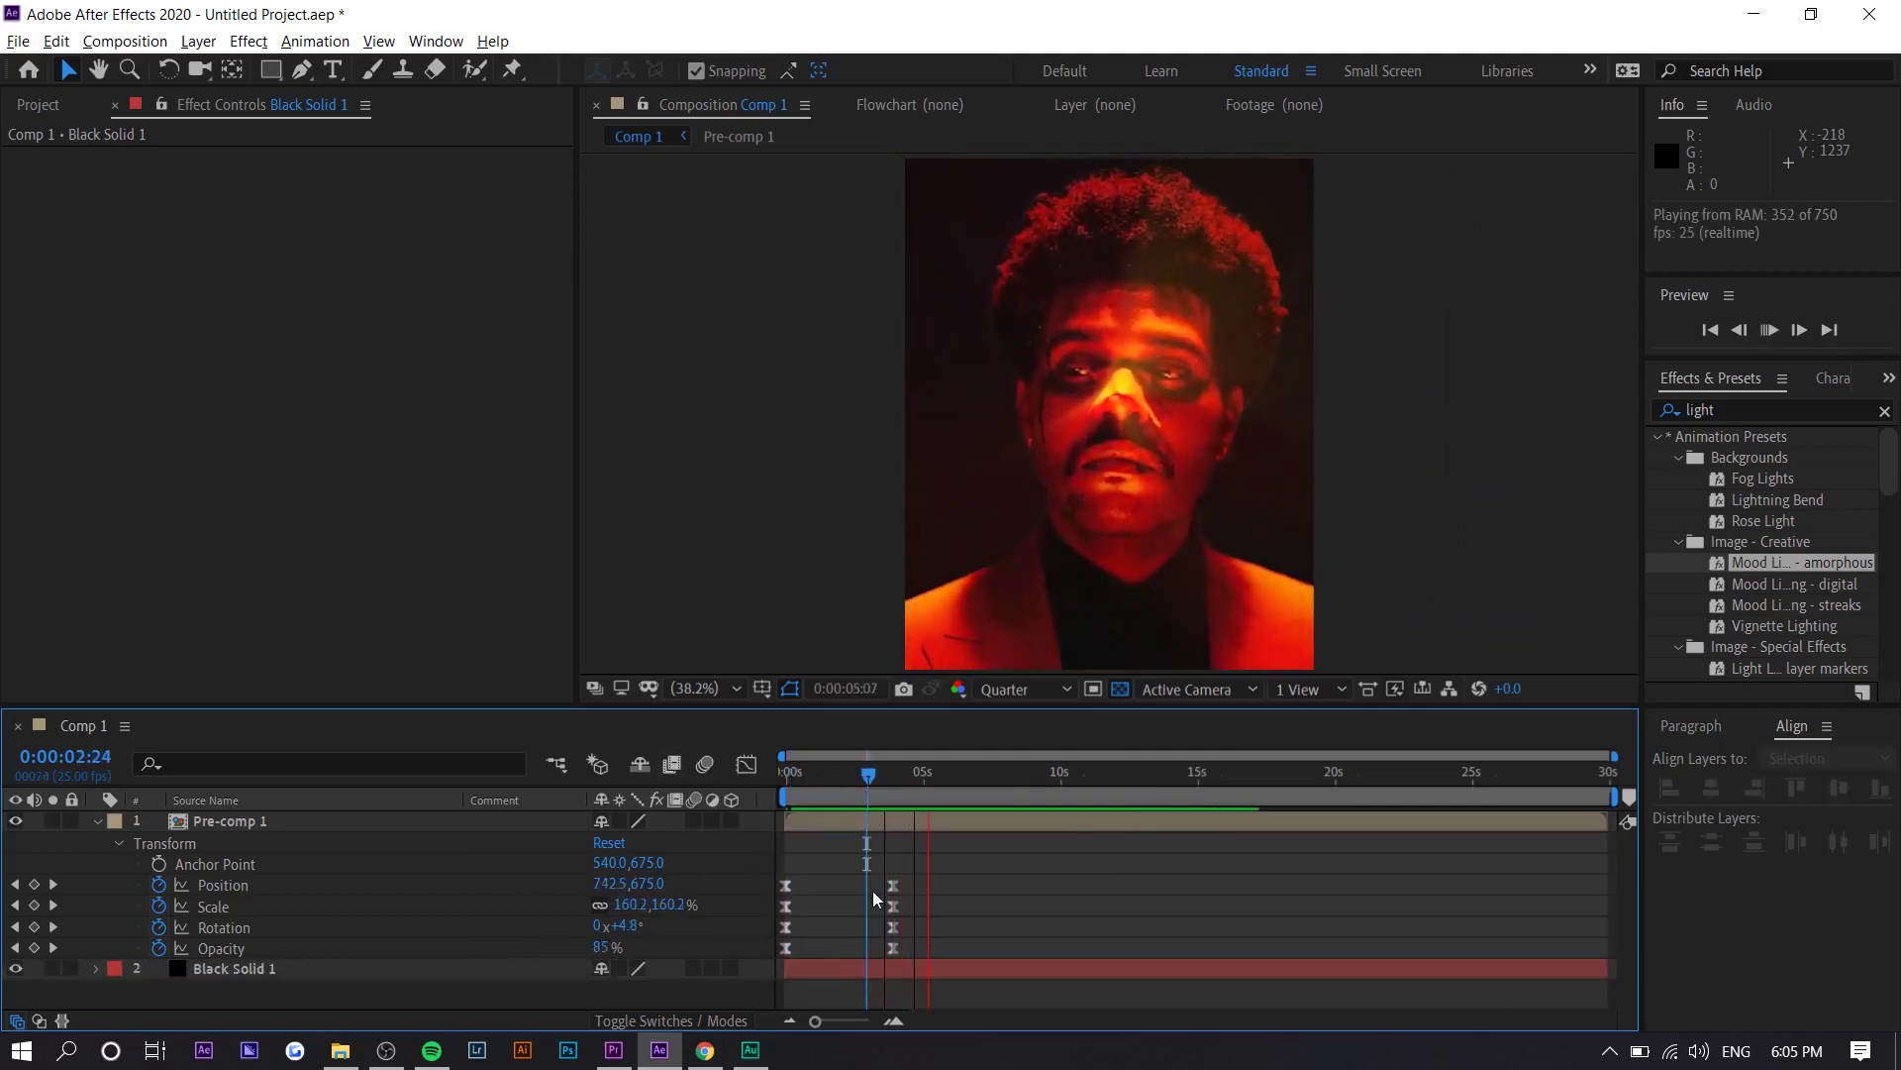
key("space")
Step: Move the entrance's ending Scale keyframe to about 5 seconds and preview from the start of the composition
left_click_drag(899, 908, 924, 907)
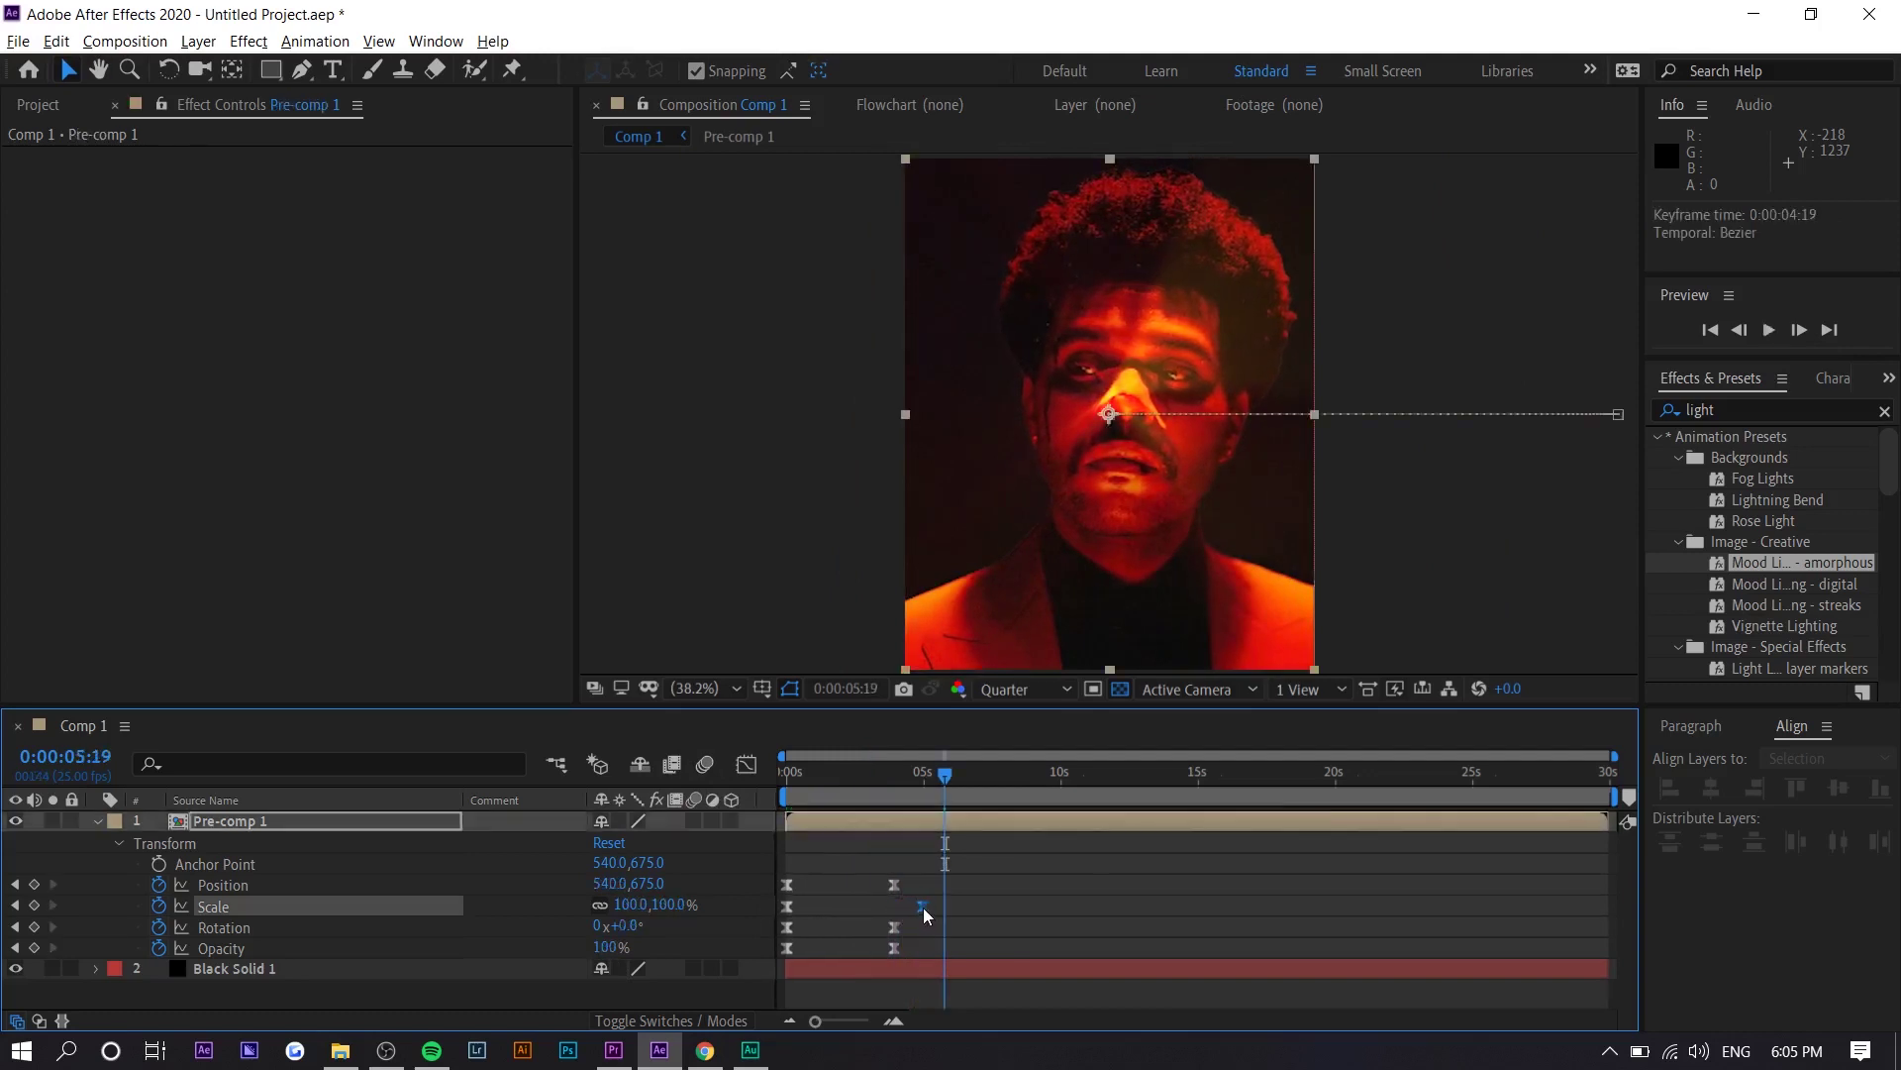
left_click_drag(852, 787, 783, 787)
key("space")
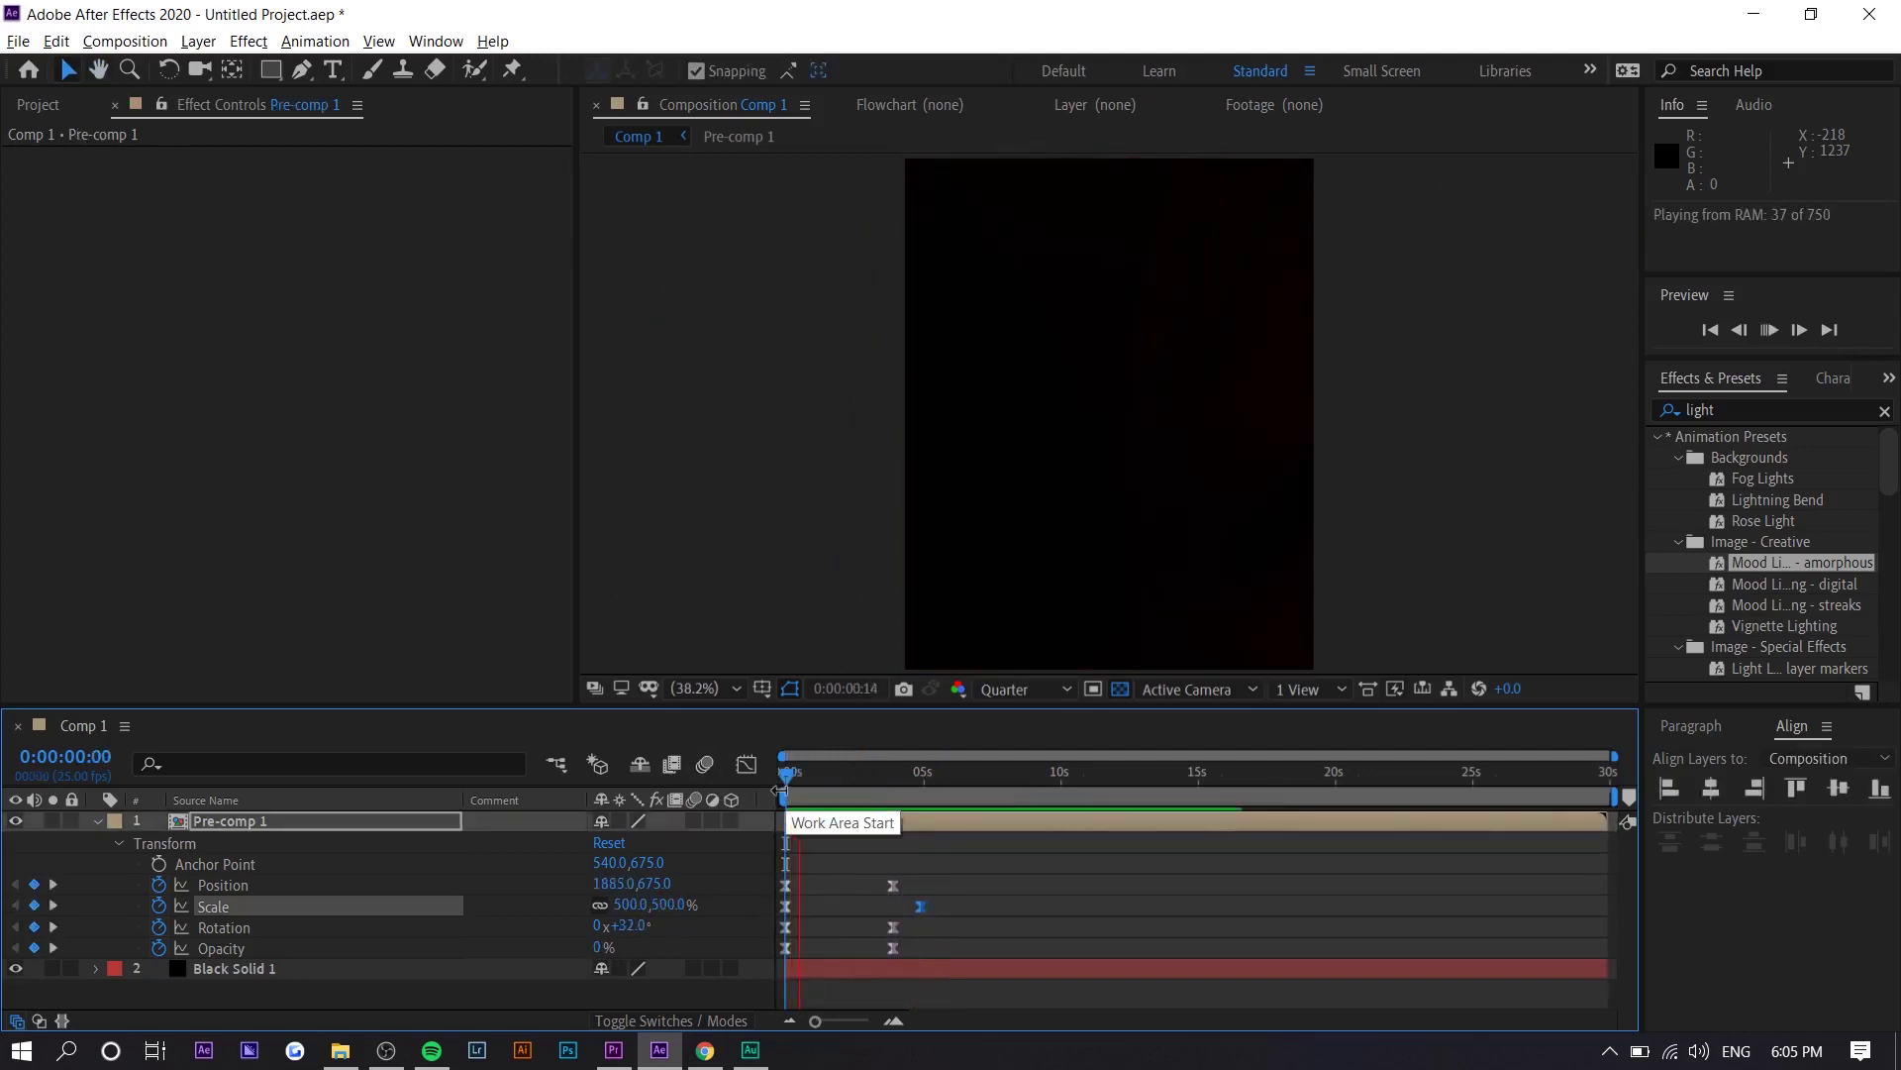
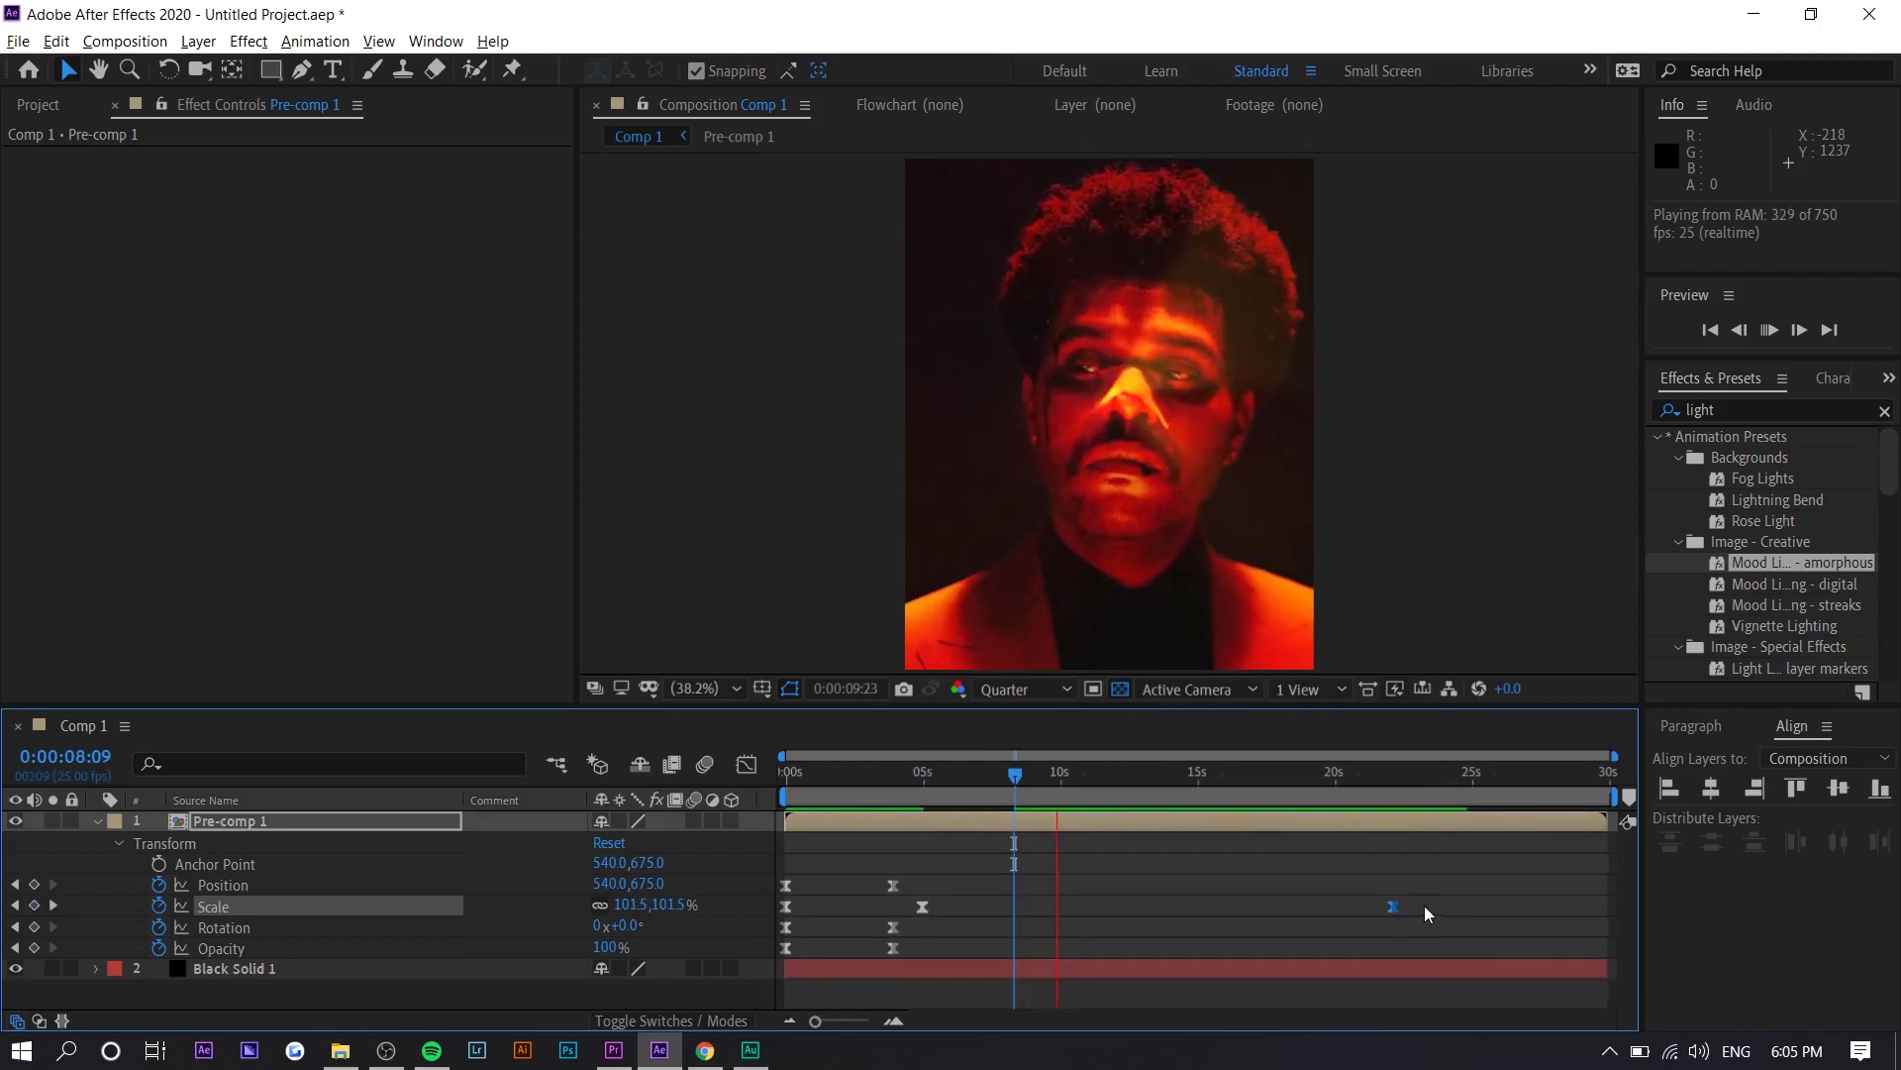
Step: Move the third Scale keyframe to about 22 seconds and scrub through the slow zoom
left_click_drag(1430, 906, 1392, 906)
left_click(929, 782)
left_click_drag(929, 787, 1339, 776)
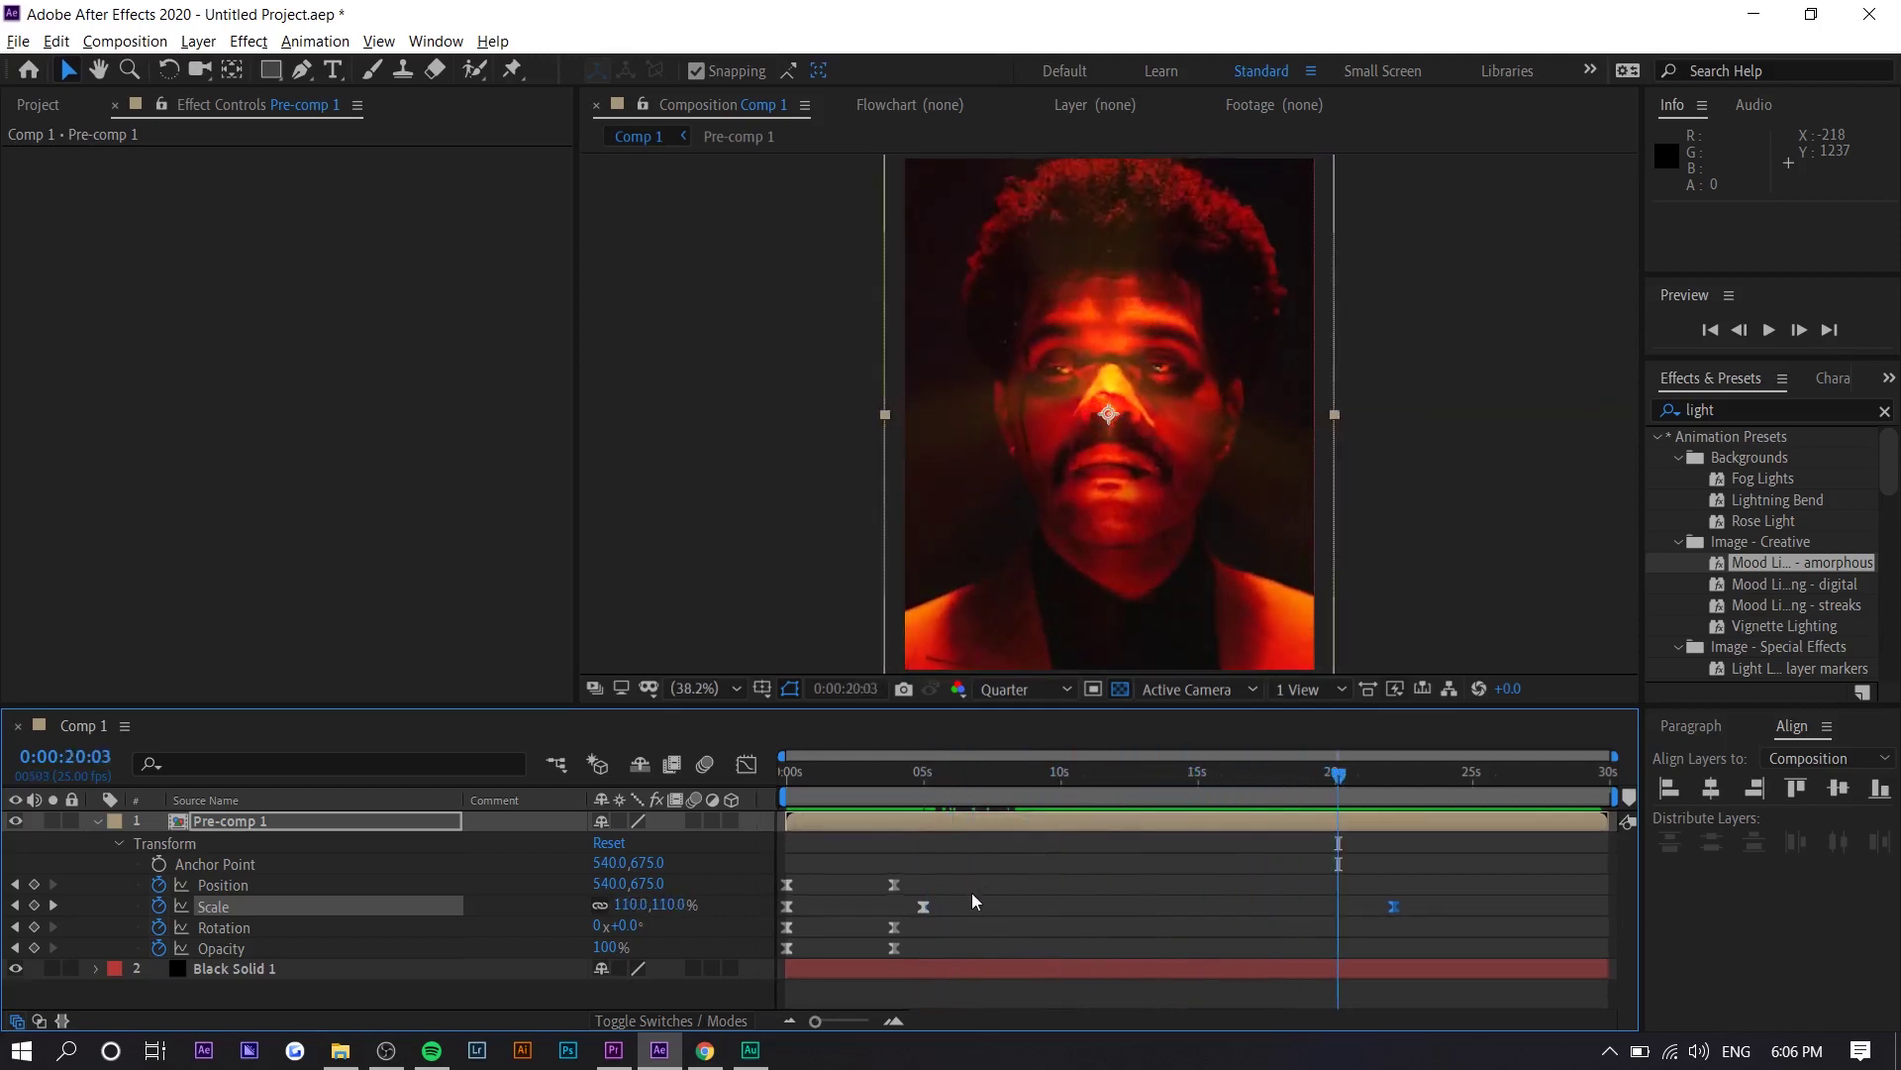
Step: Copy the eight entrance keyframes and paste them on Pre-comp 1 at 0:00:24:17
left_click_drag(942, 854, 782, 959)
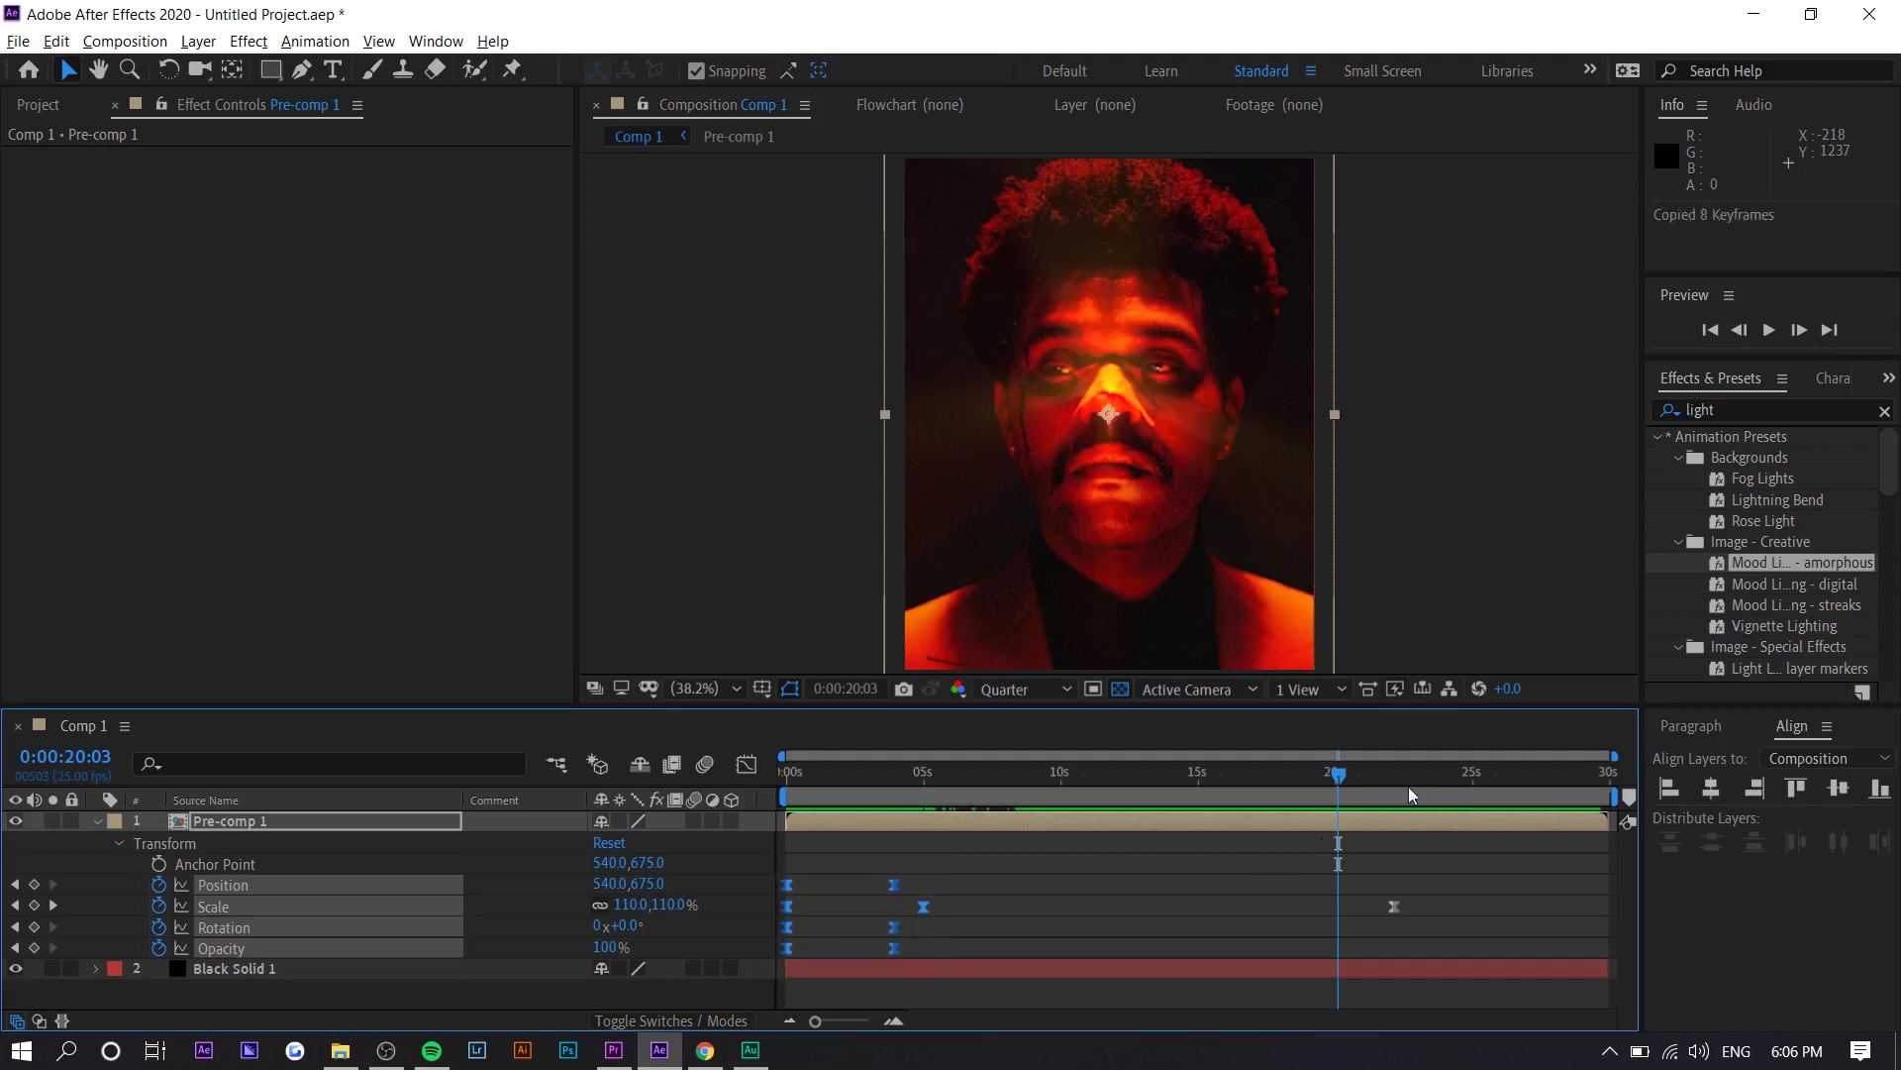
left_click(1463, 781)
key("ctrl+v")
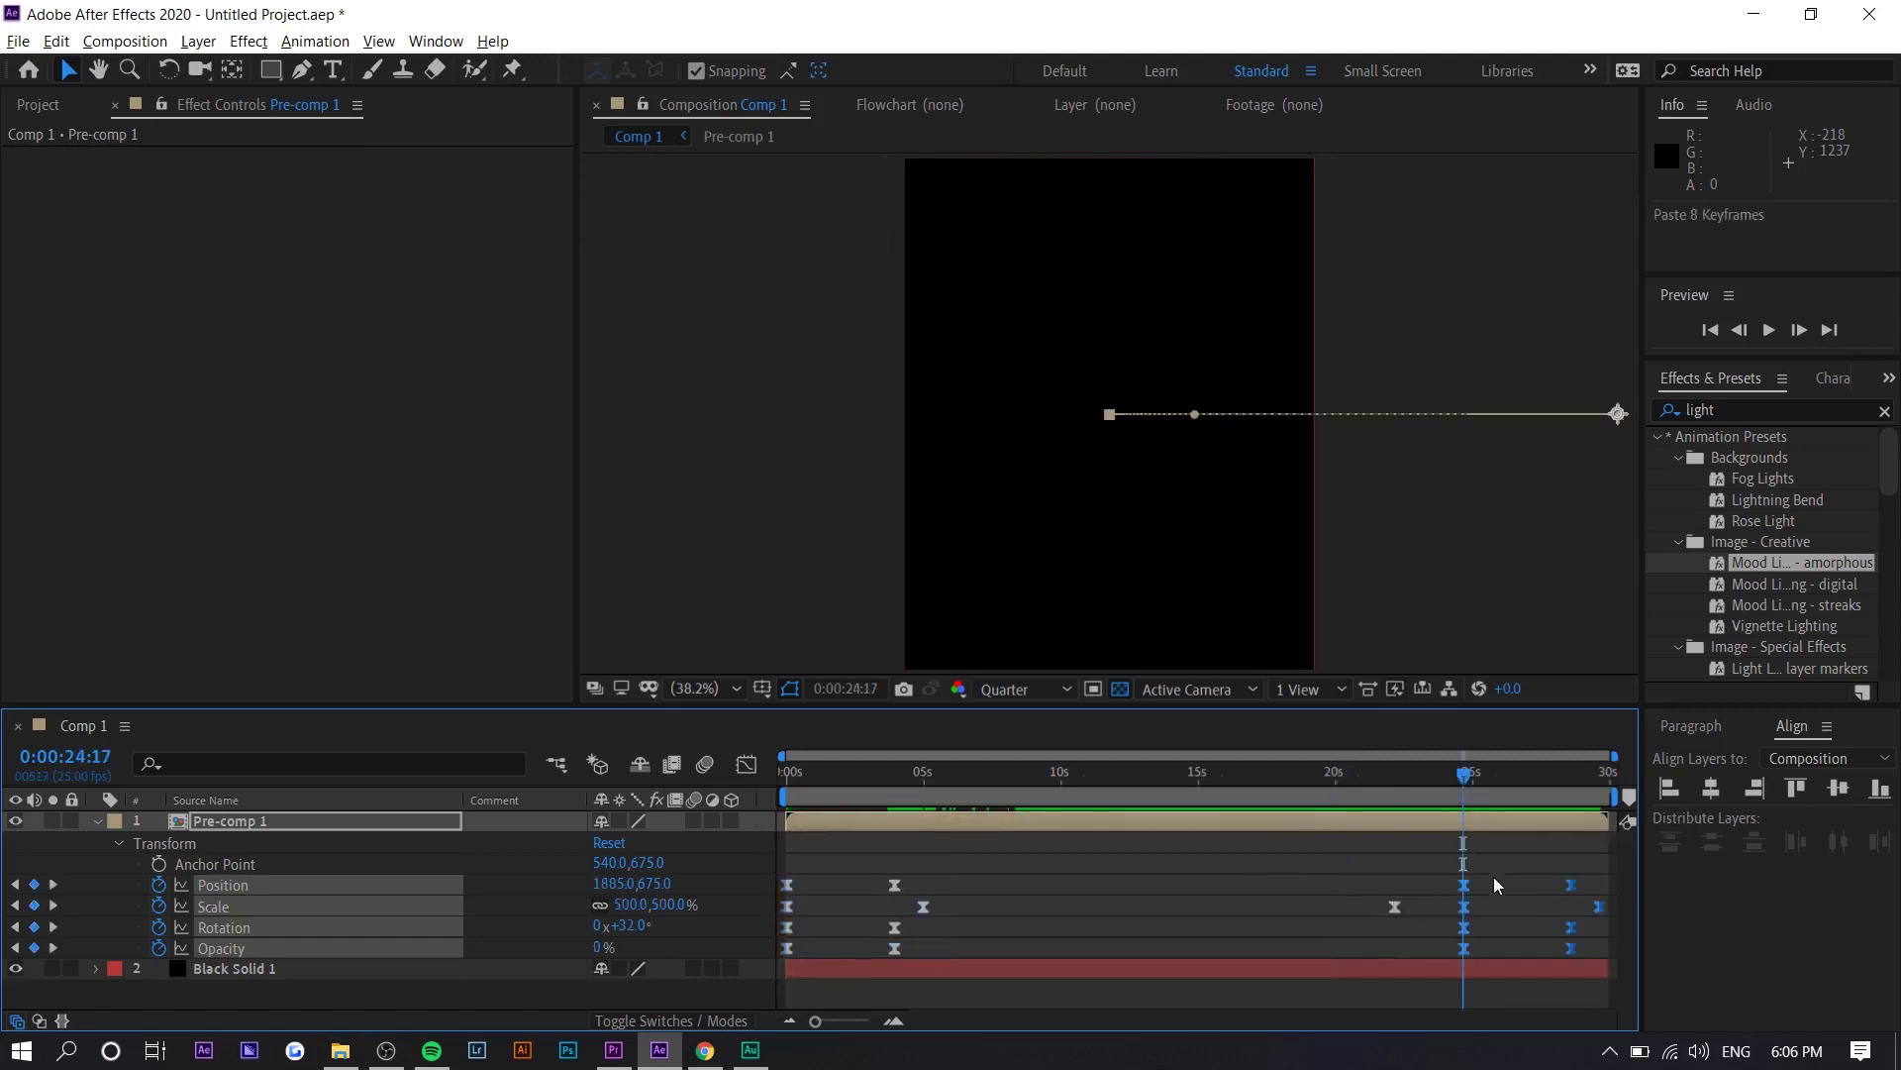
Step: Move the slow zoom's last Scale keyframe to about 20 seconds and reverse the pasted keyframes, placing the off-screen values at 0:00:29:23
left_click(1541, 853)
left_click_drag(1393, 907, 1345, 906)
left_click_drag(1541, 865, 1634, 951)
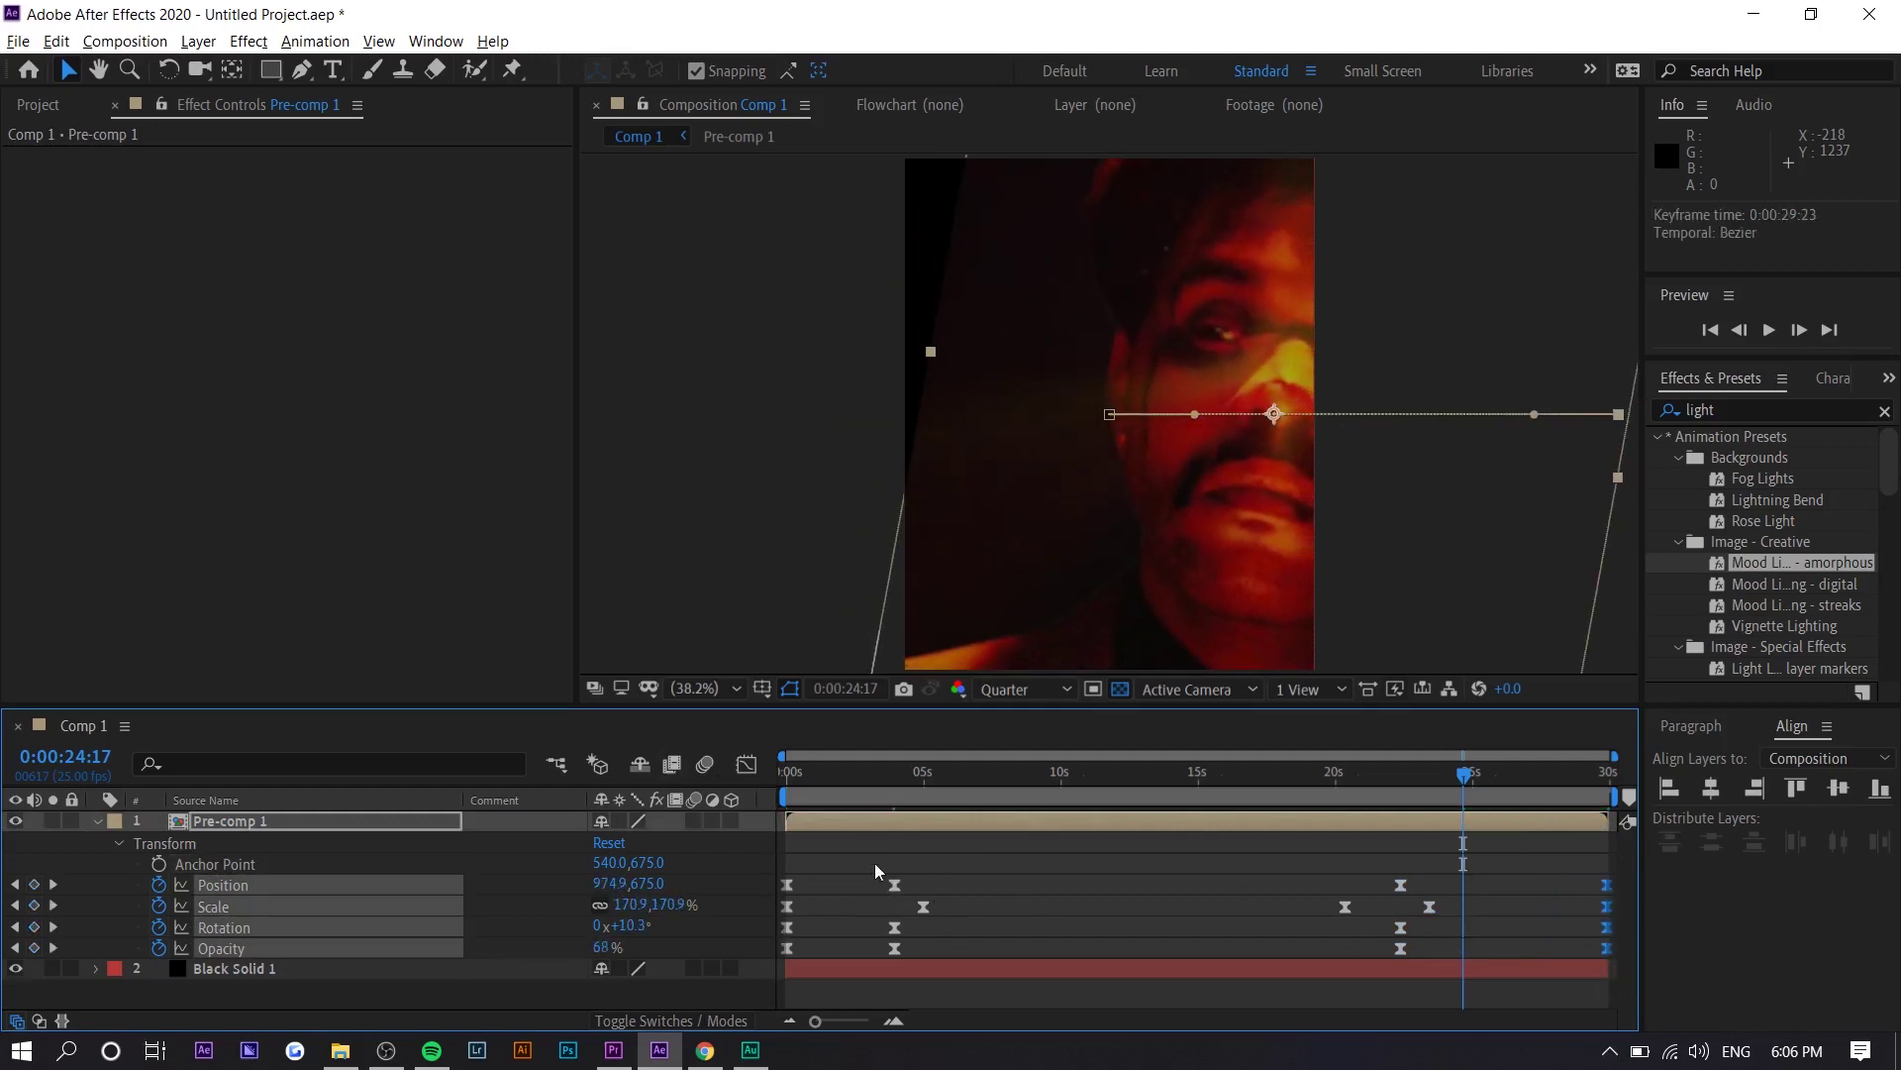
Step: Move the exit's starting Position, Rotation and Opacity keyframes to about 24 seconds and its Scale keyframe to 0:00:22:24
left_click_drag(1386, 871, 1434, 949)
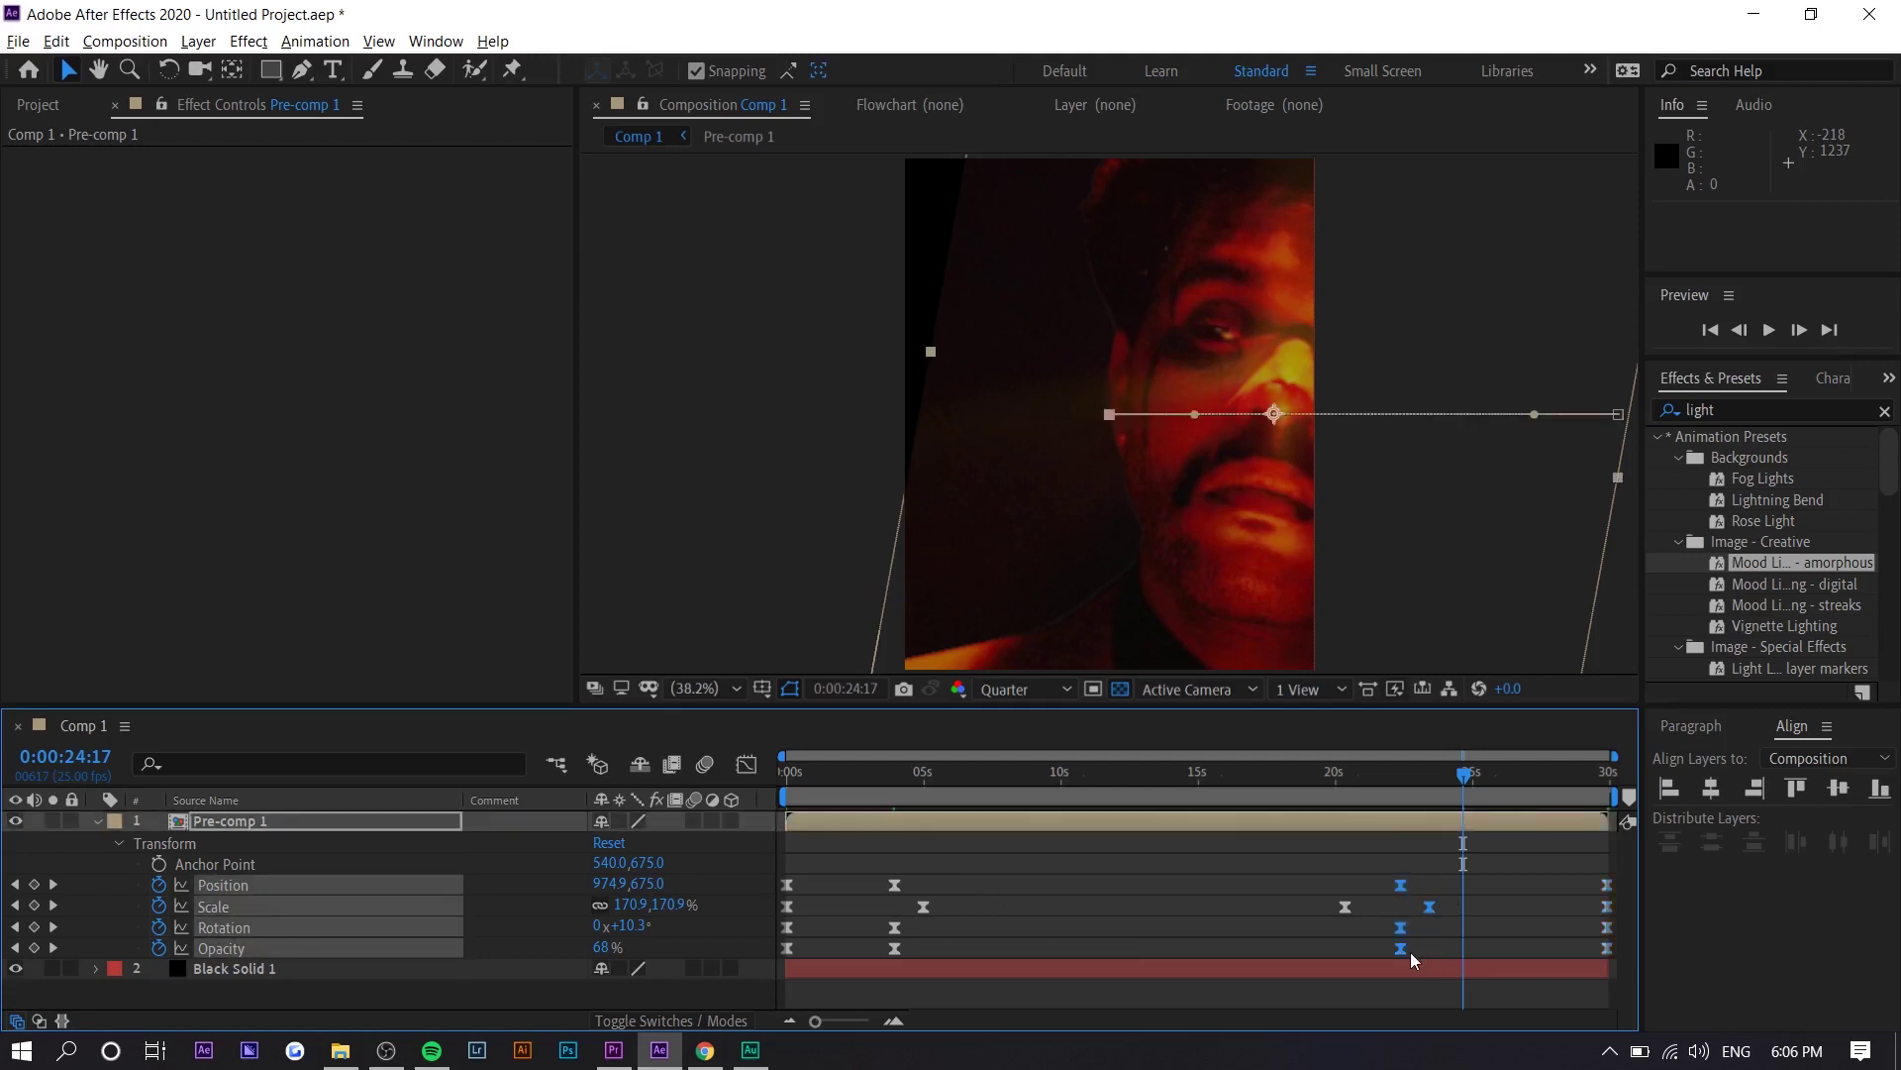
left_click(1410, 953)
left_click_drag(1382, 866, 1417, 908)
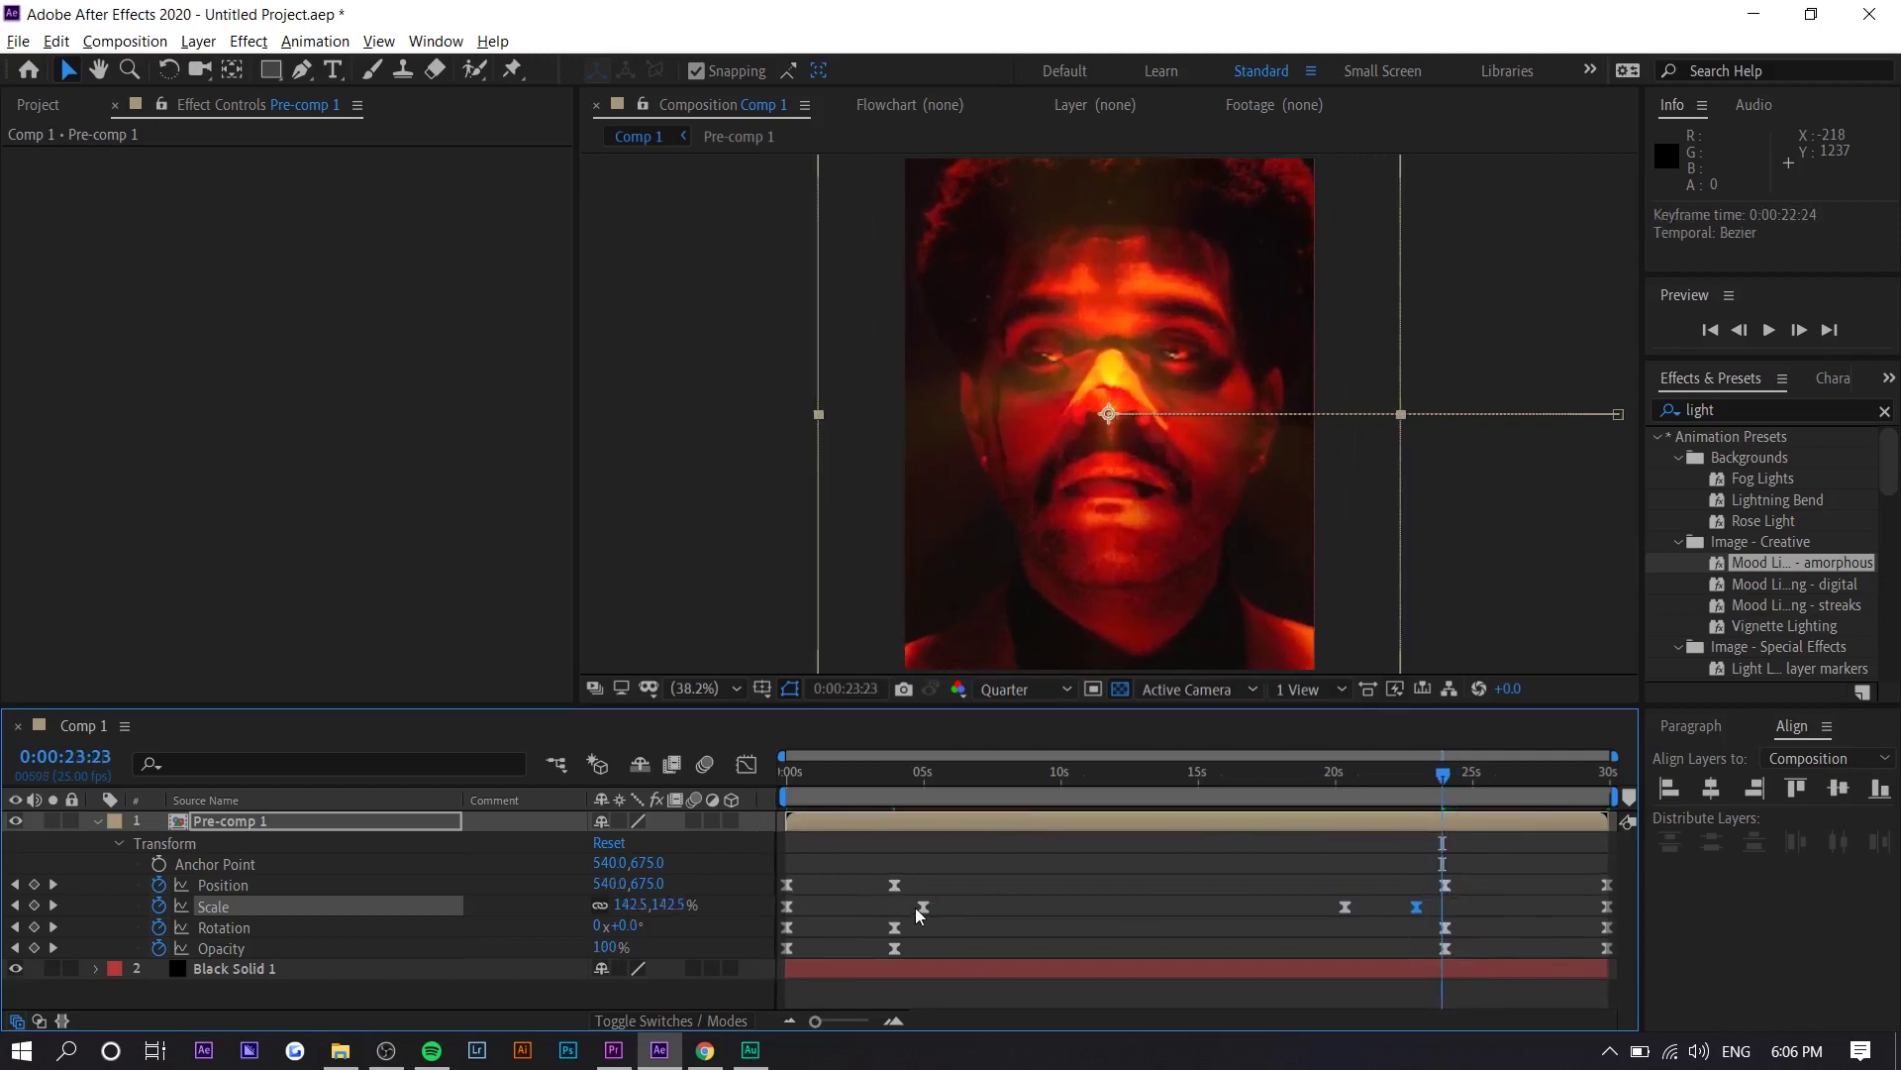
Step: Move the exit's first Scale keyframe to 0:00:22:07 and the slow zoom's last Scale keyframe to about 18 seconds, previewing the result
left_click_drag(944, 882, 921, 913)
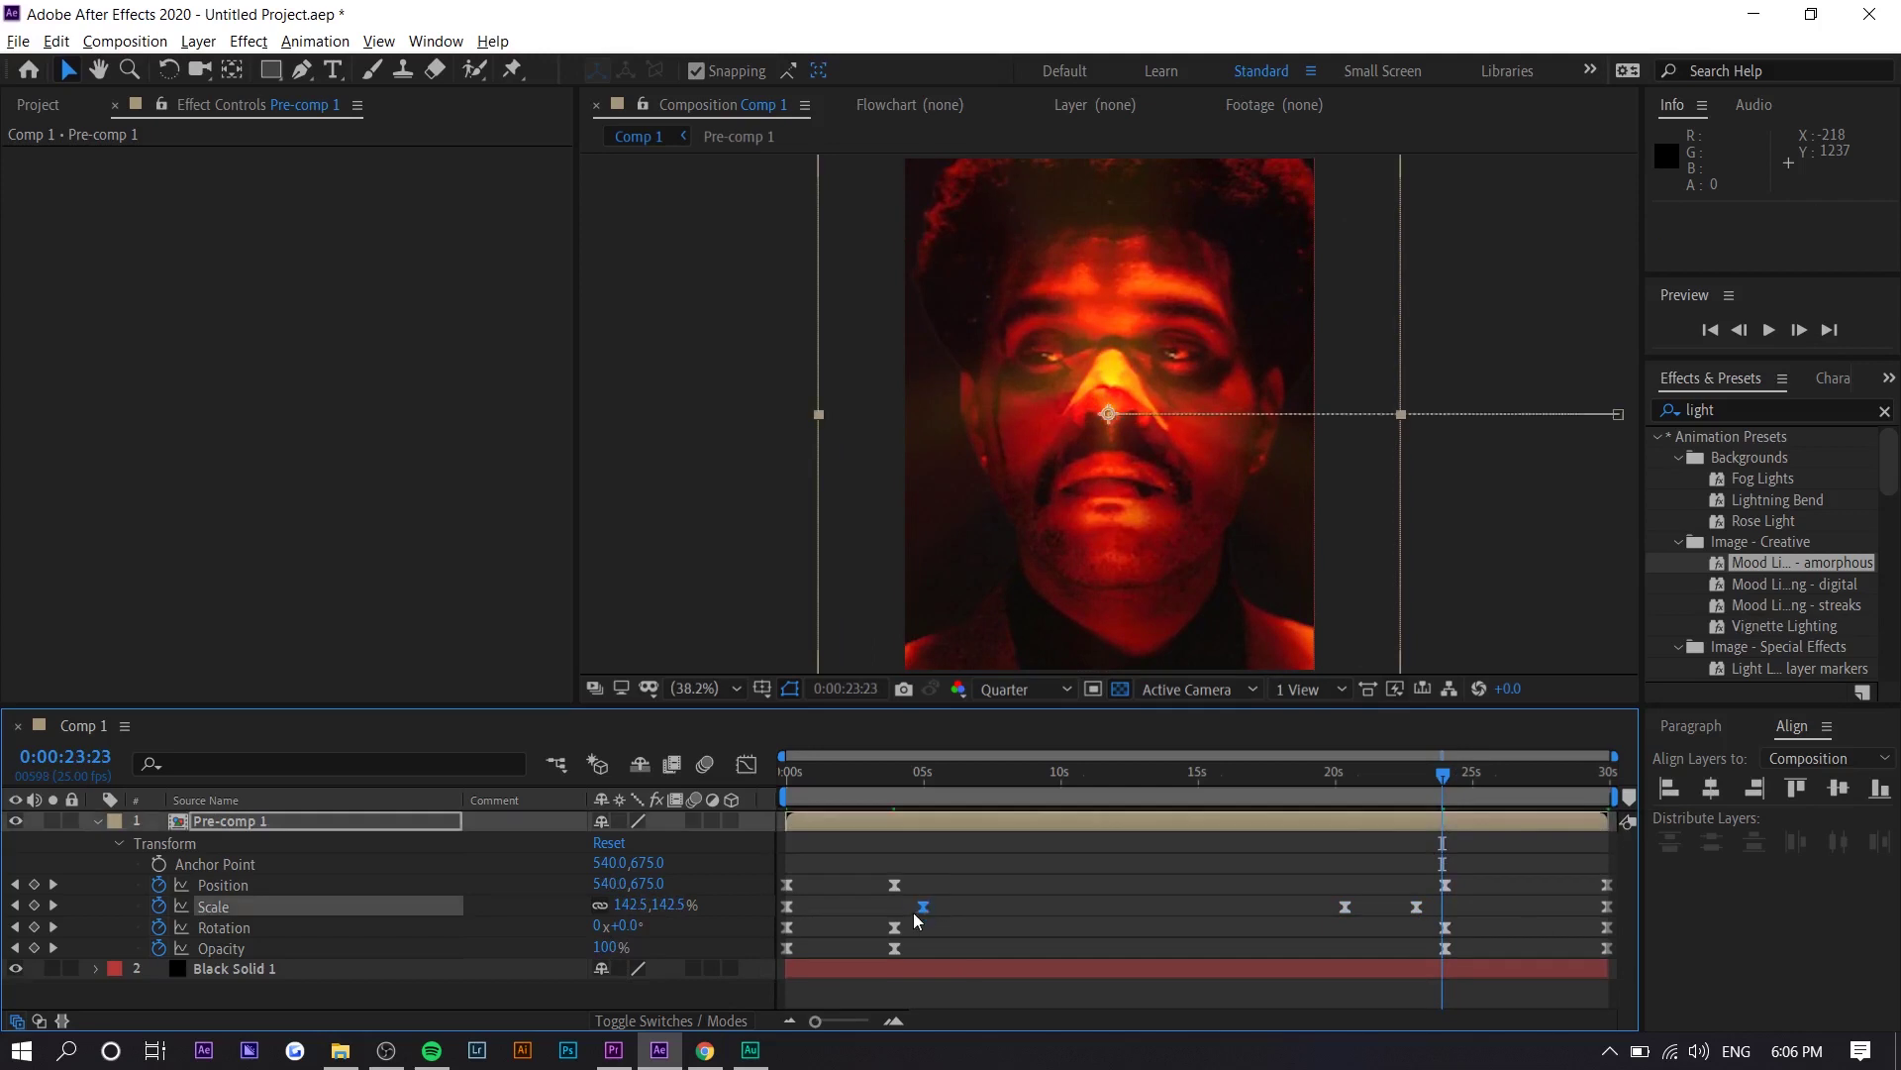
key("space")
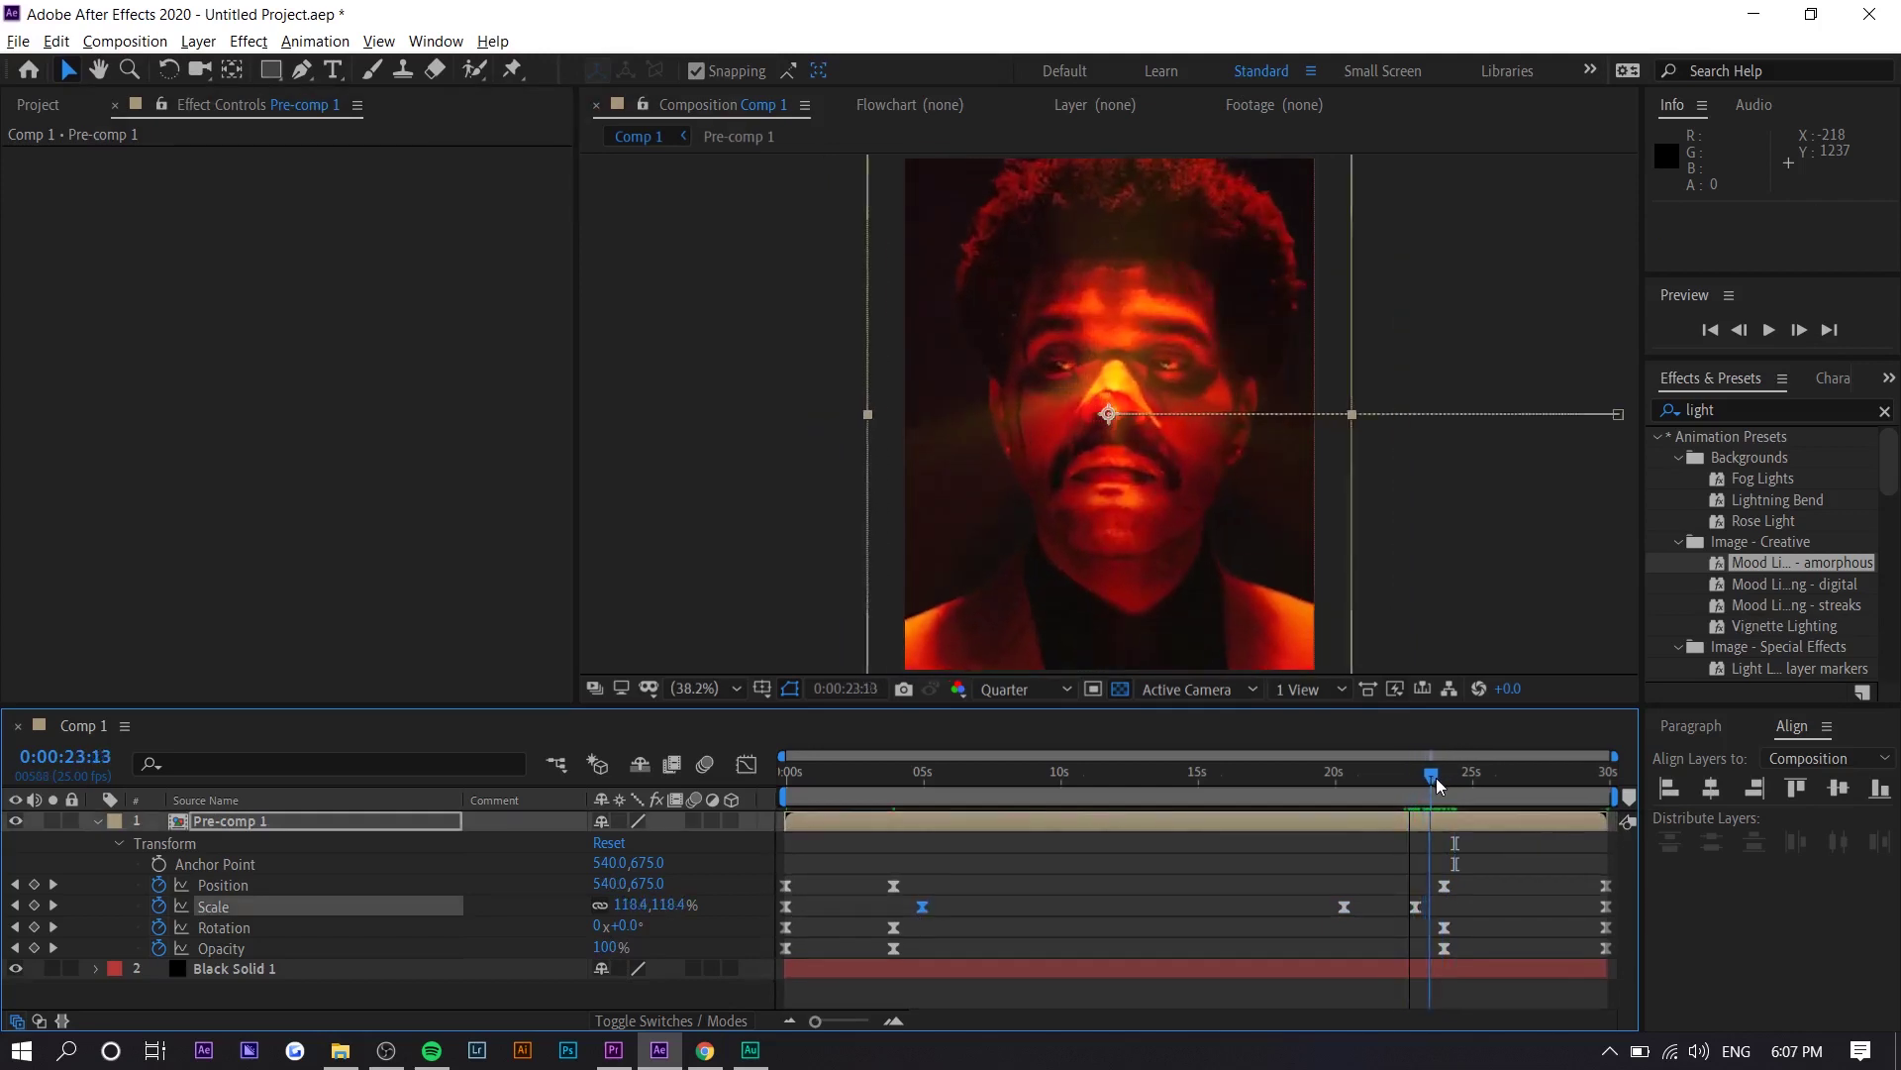
left_click_drag(1416, 907, 1399, 906)
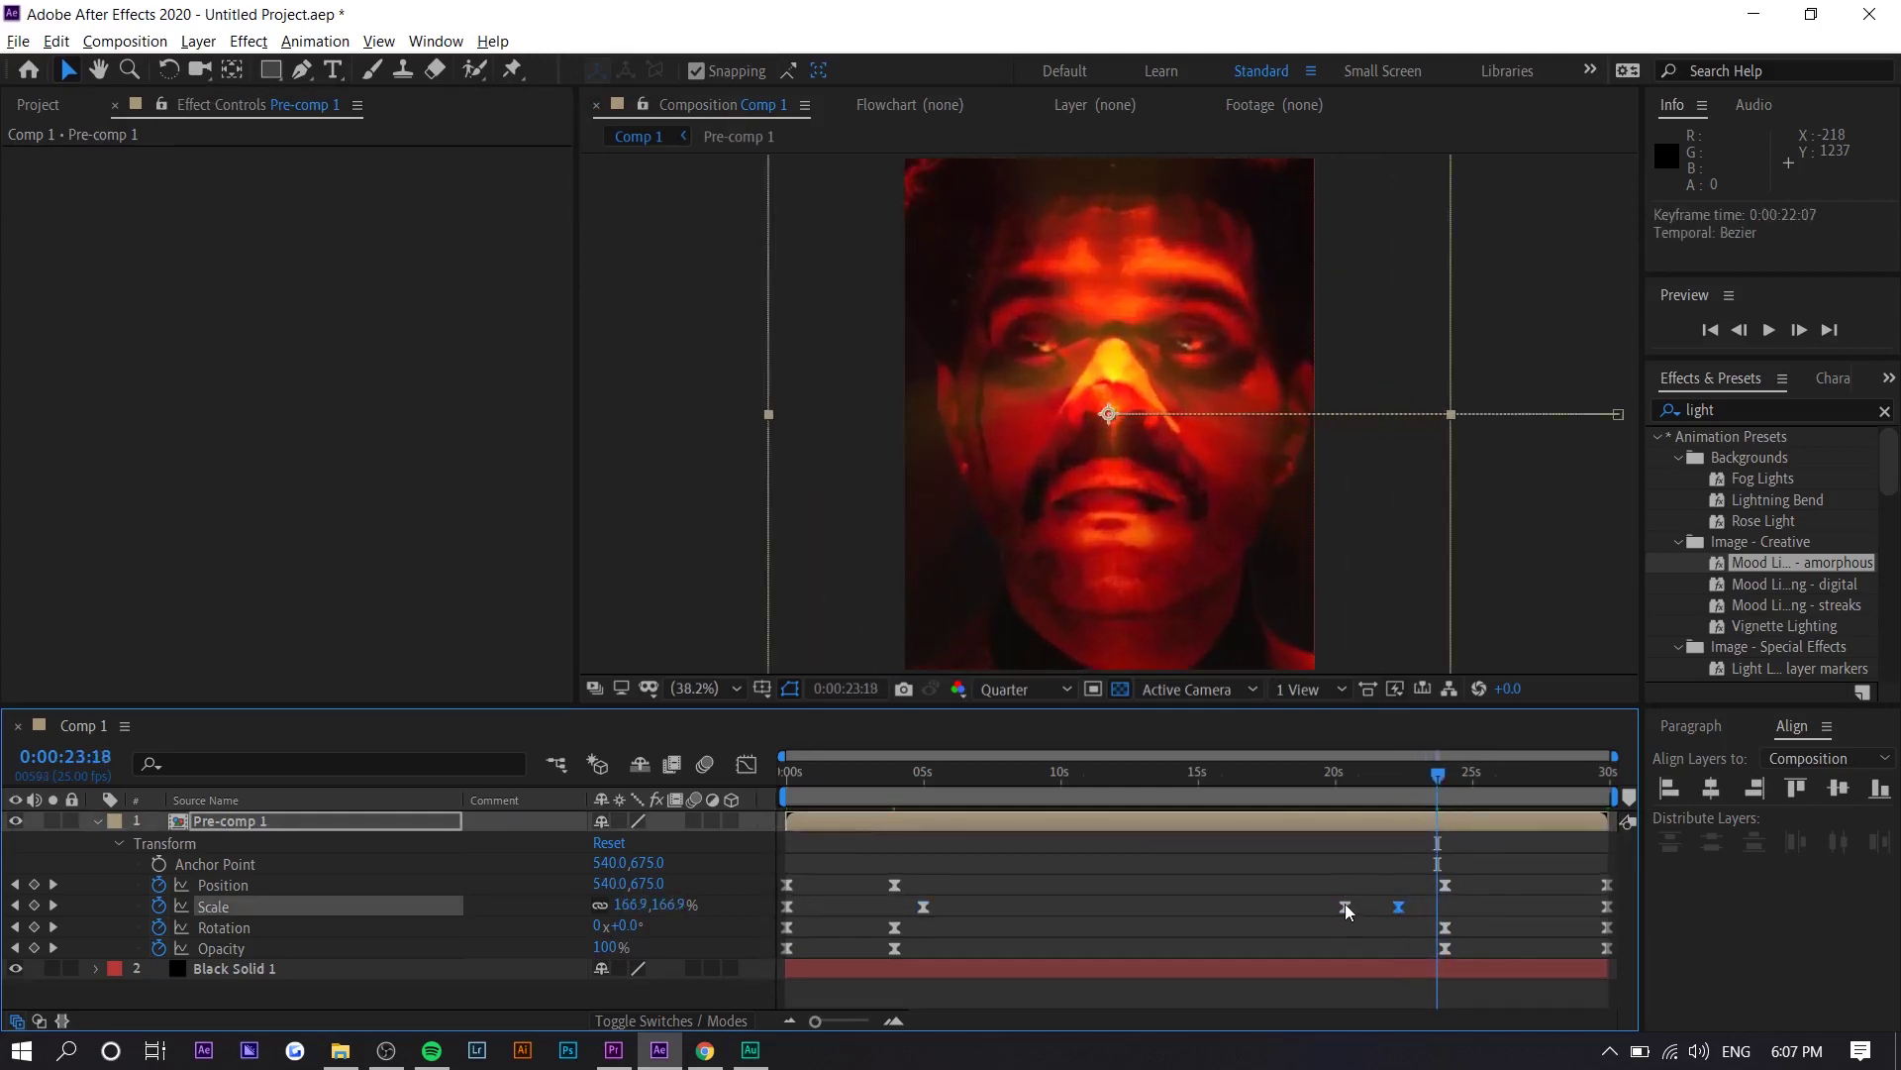
left_click(1244, 791)
key("space")
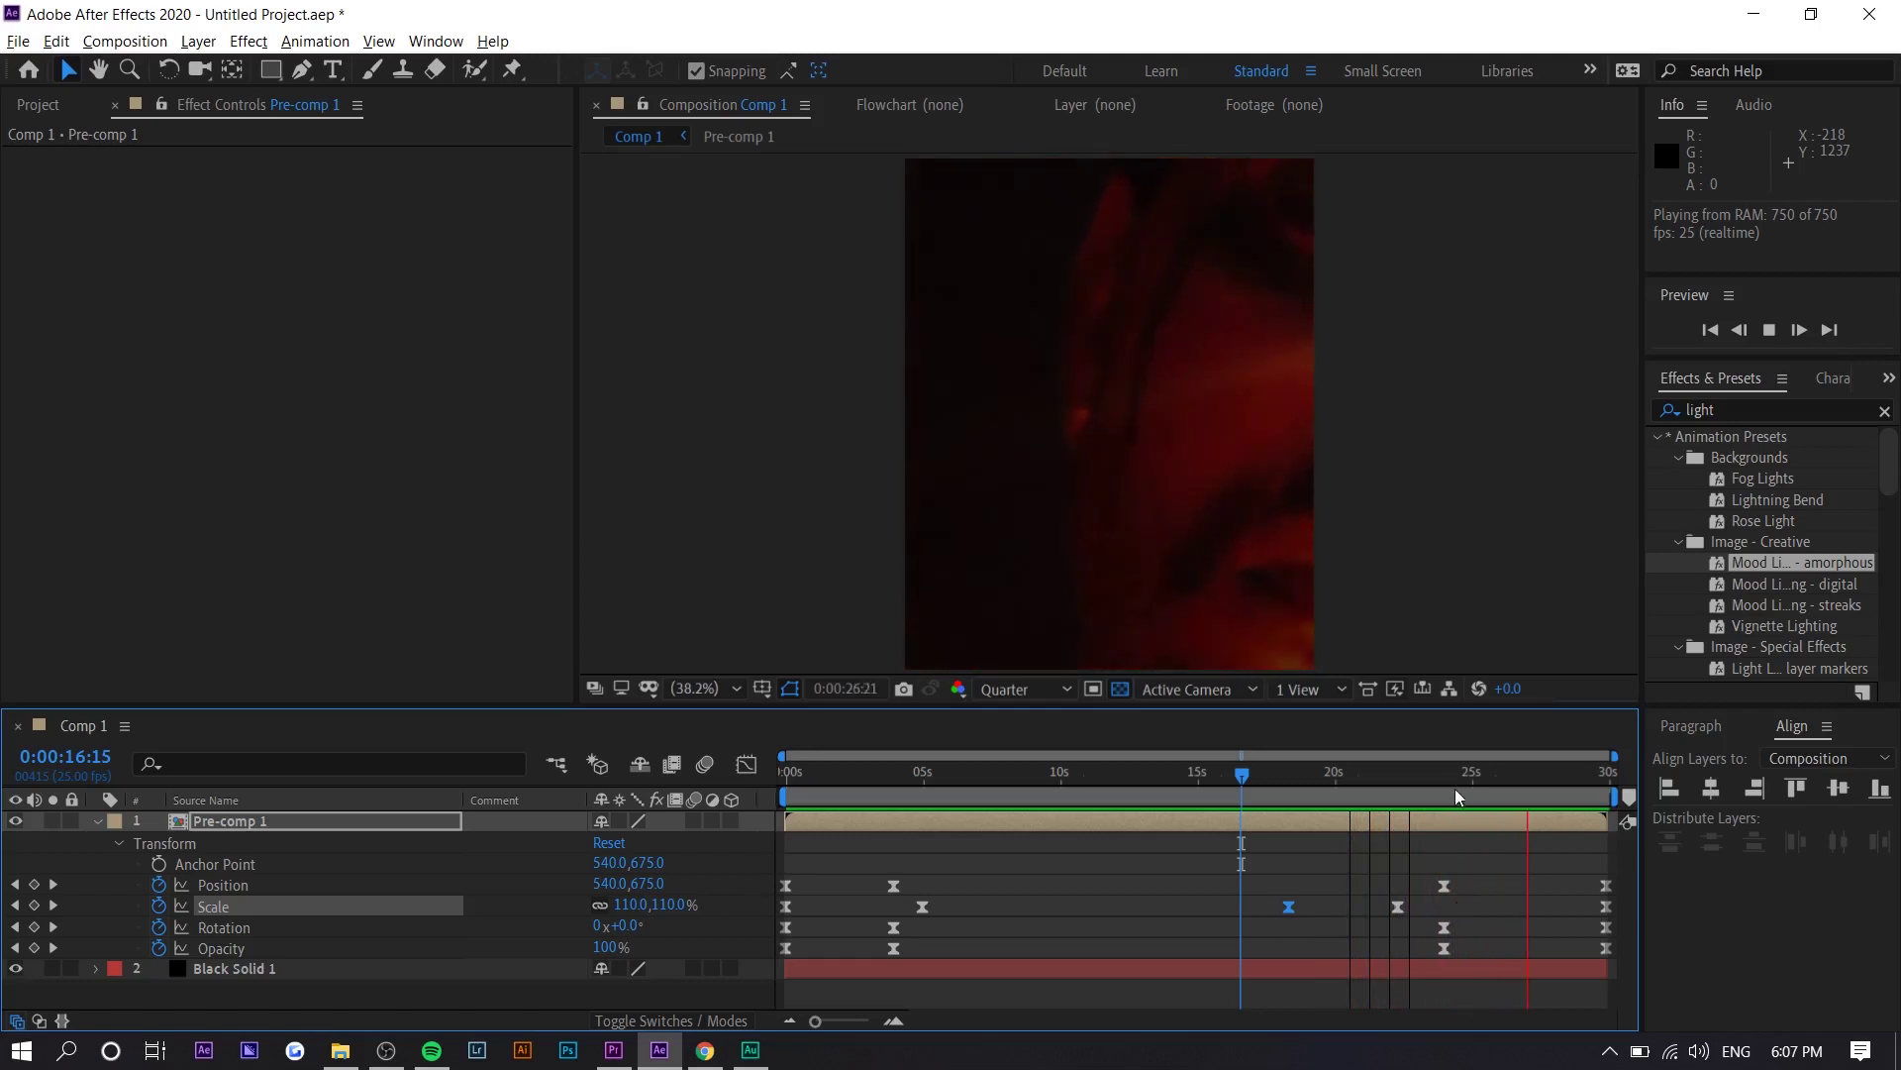
key("space")
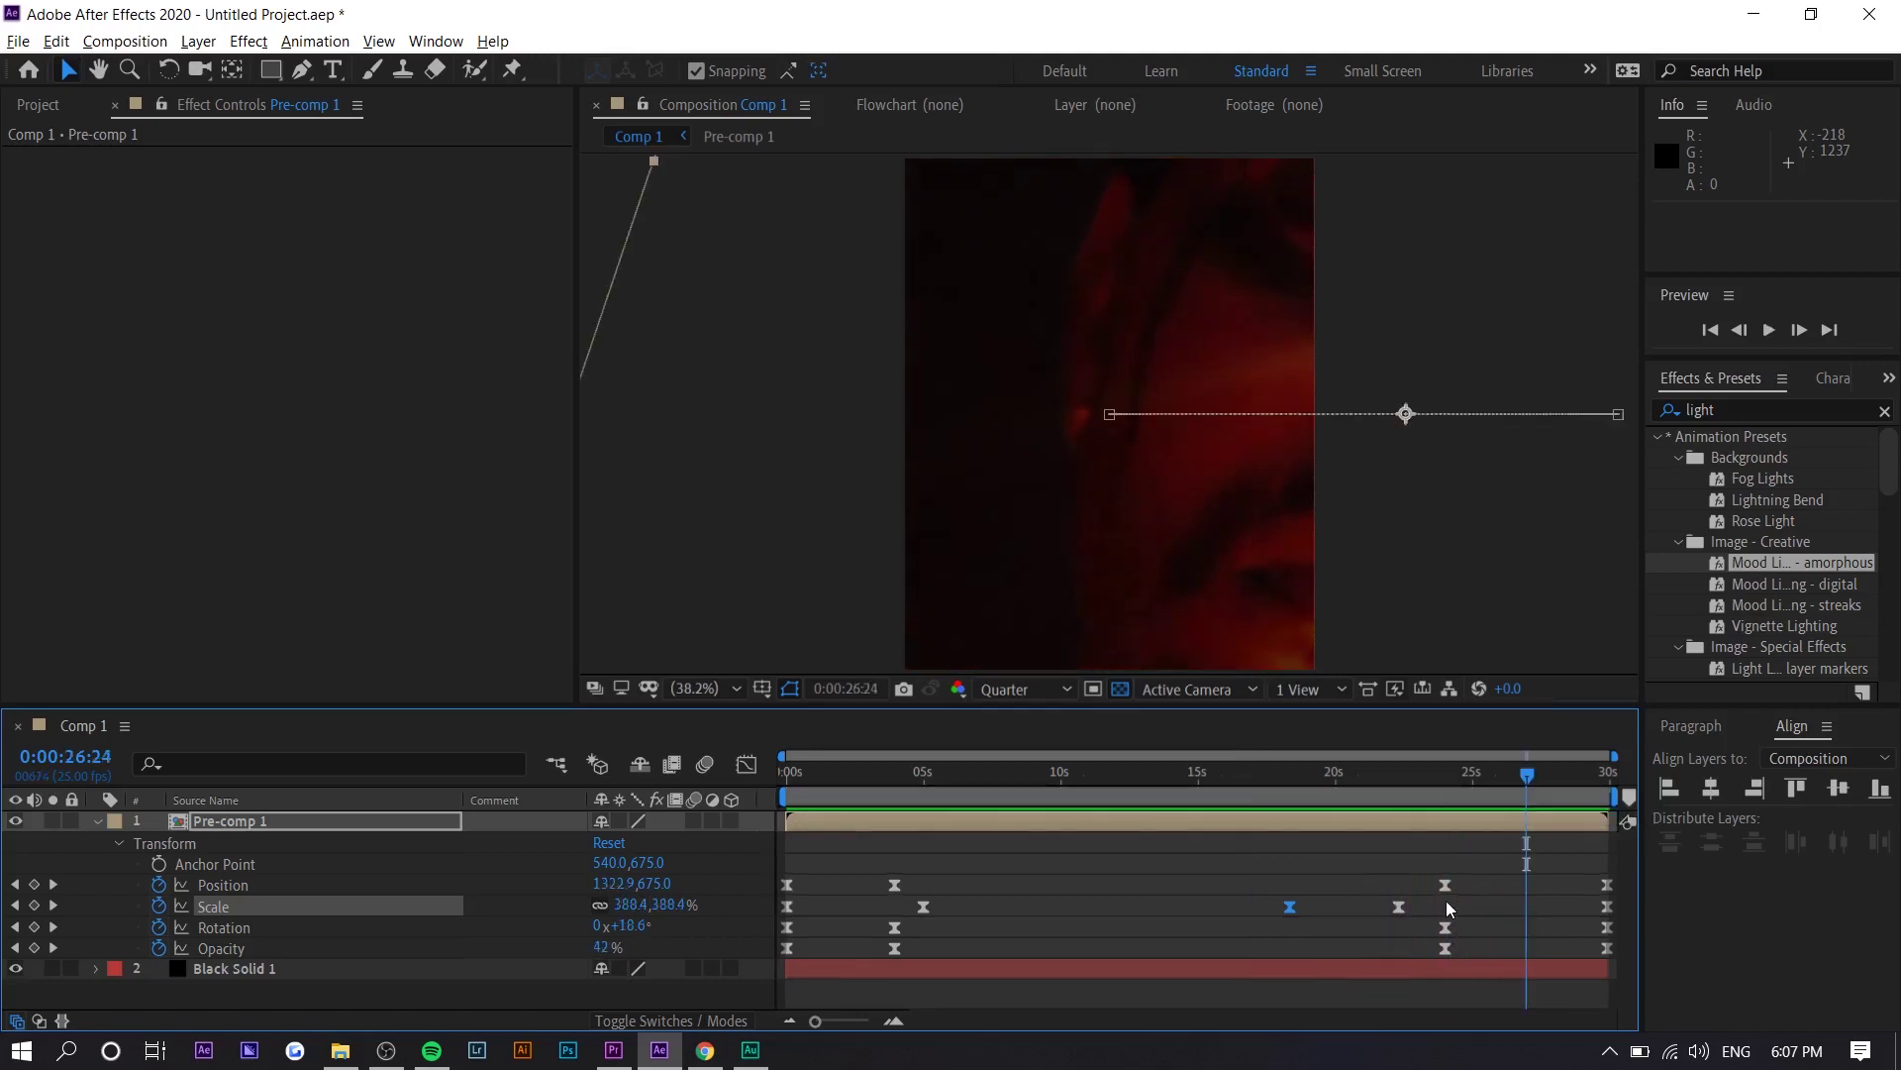
Step: Move the exit's starting Scale keyframe to 0:00:22:21 and preview the exit
left_click_drag(1402, 906, 1418, 913)
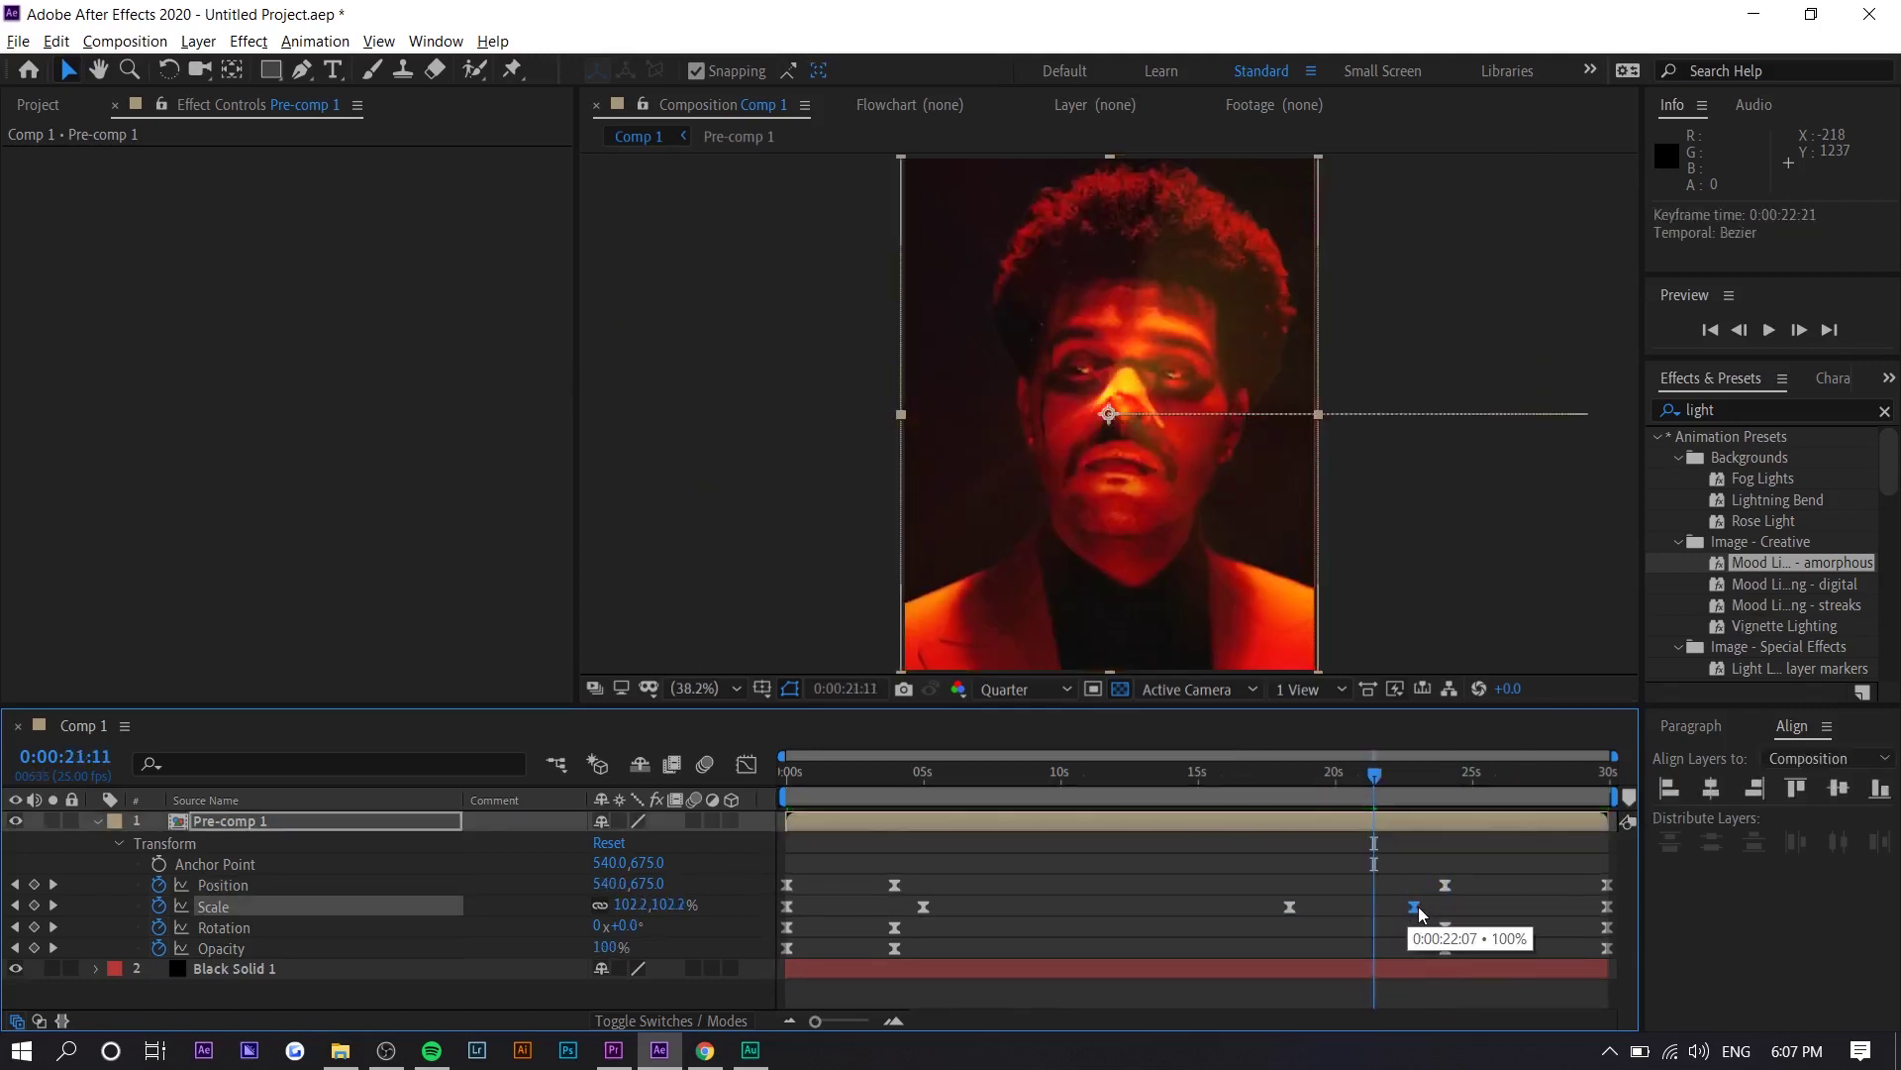
key("space")
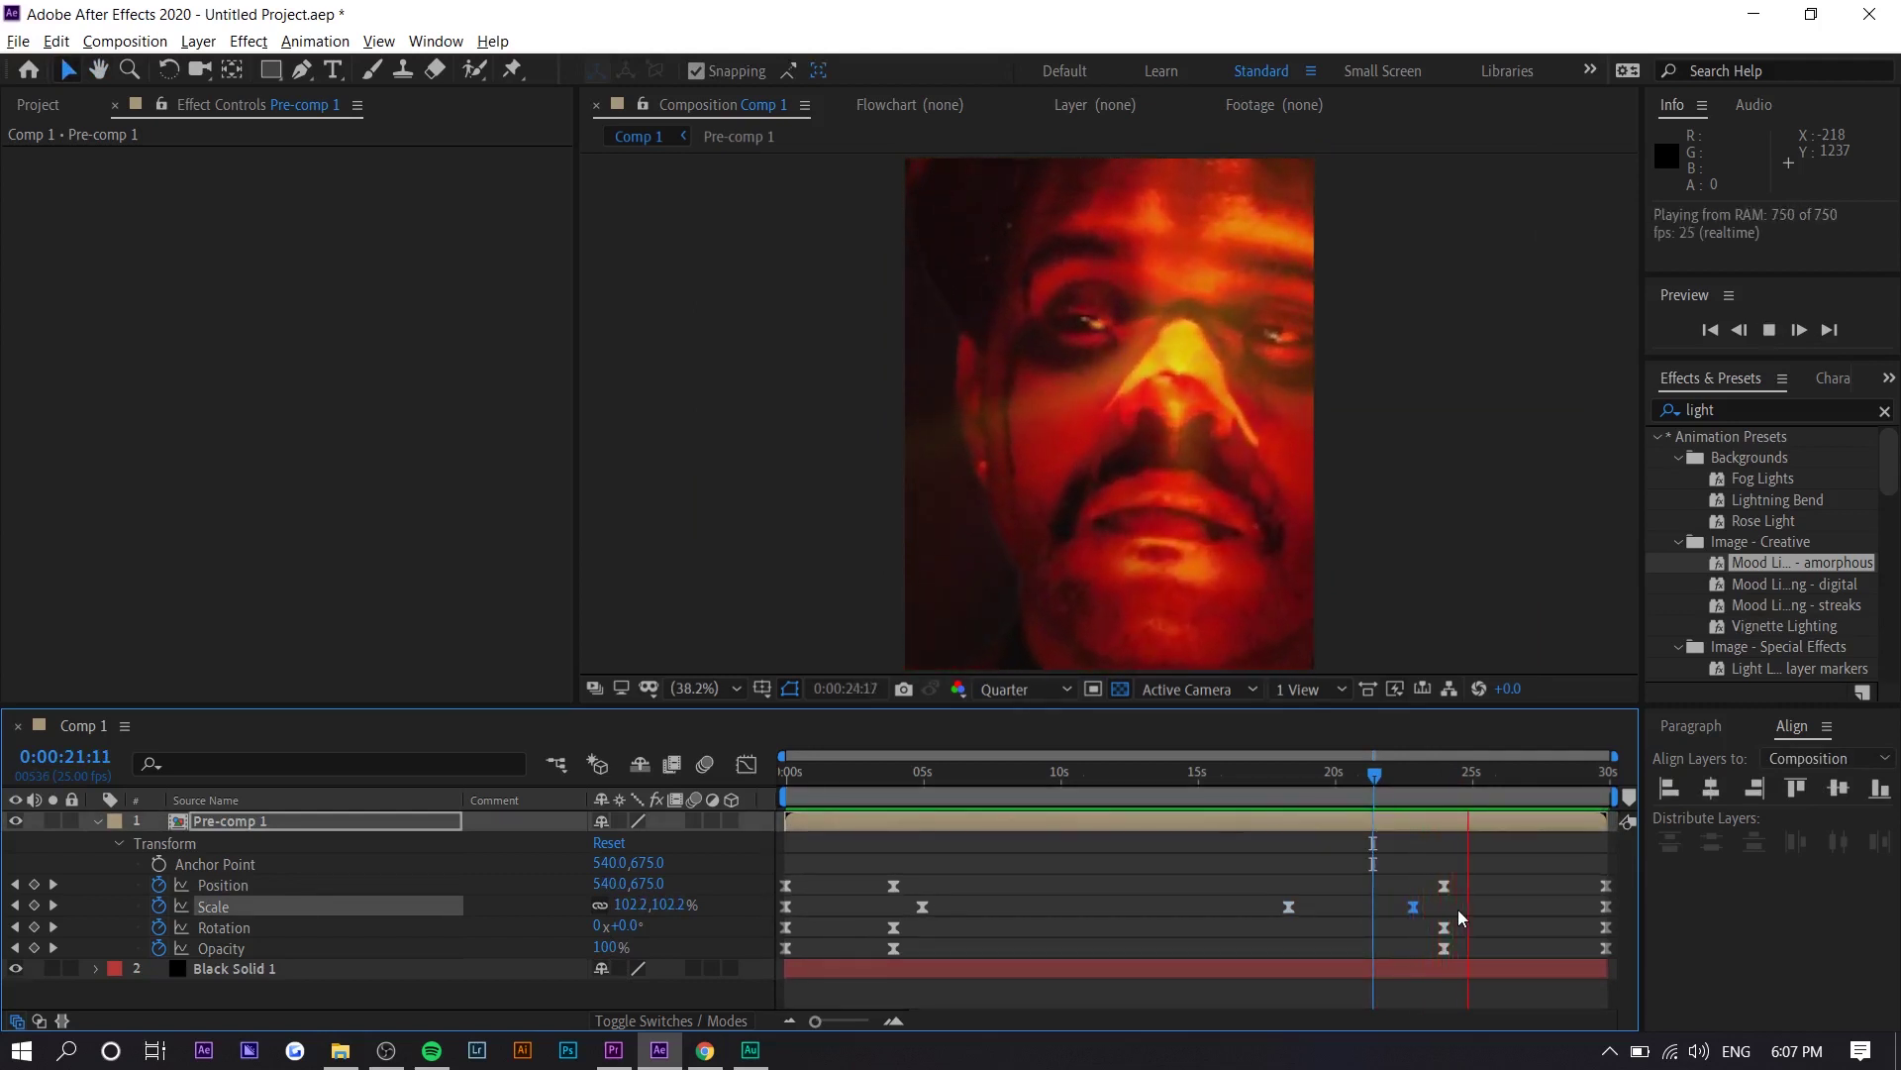
key("space")
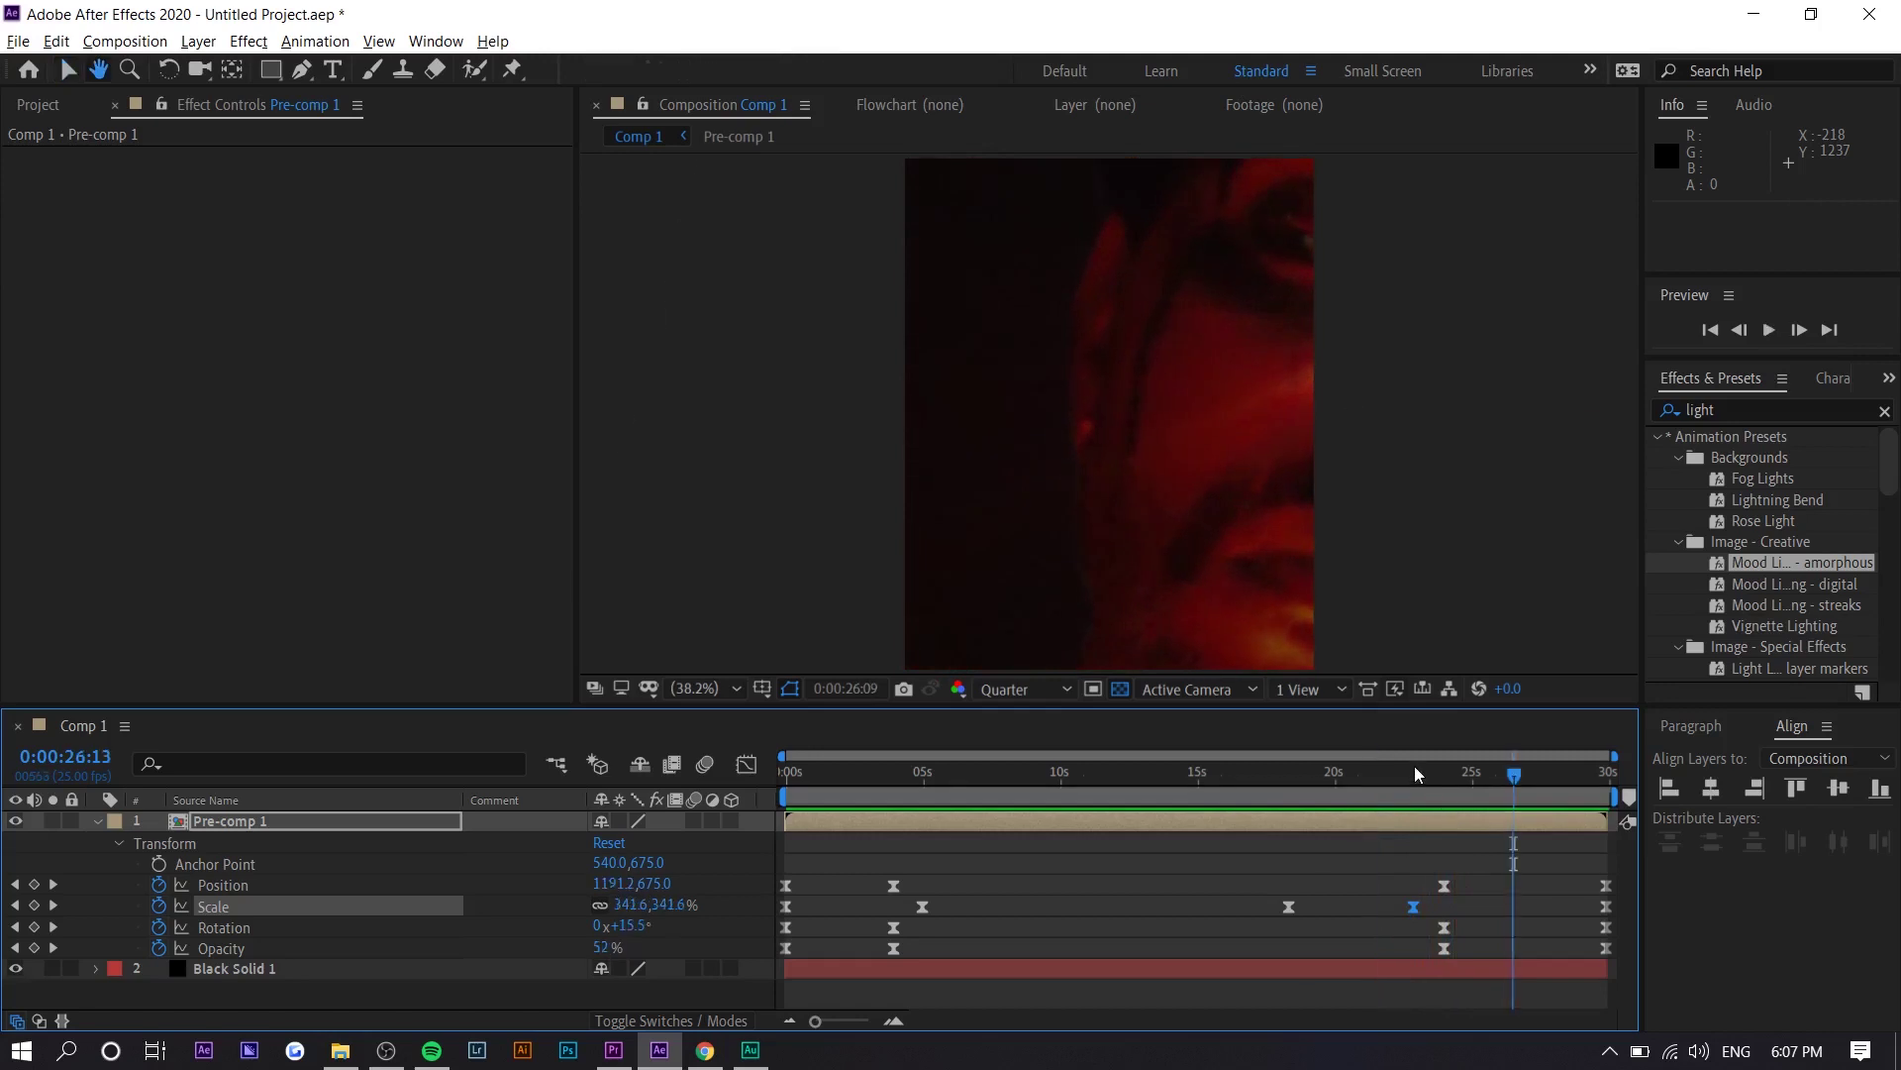
left_click(1429, 785)
key("space")
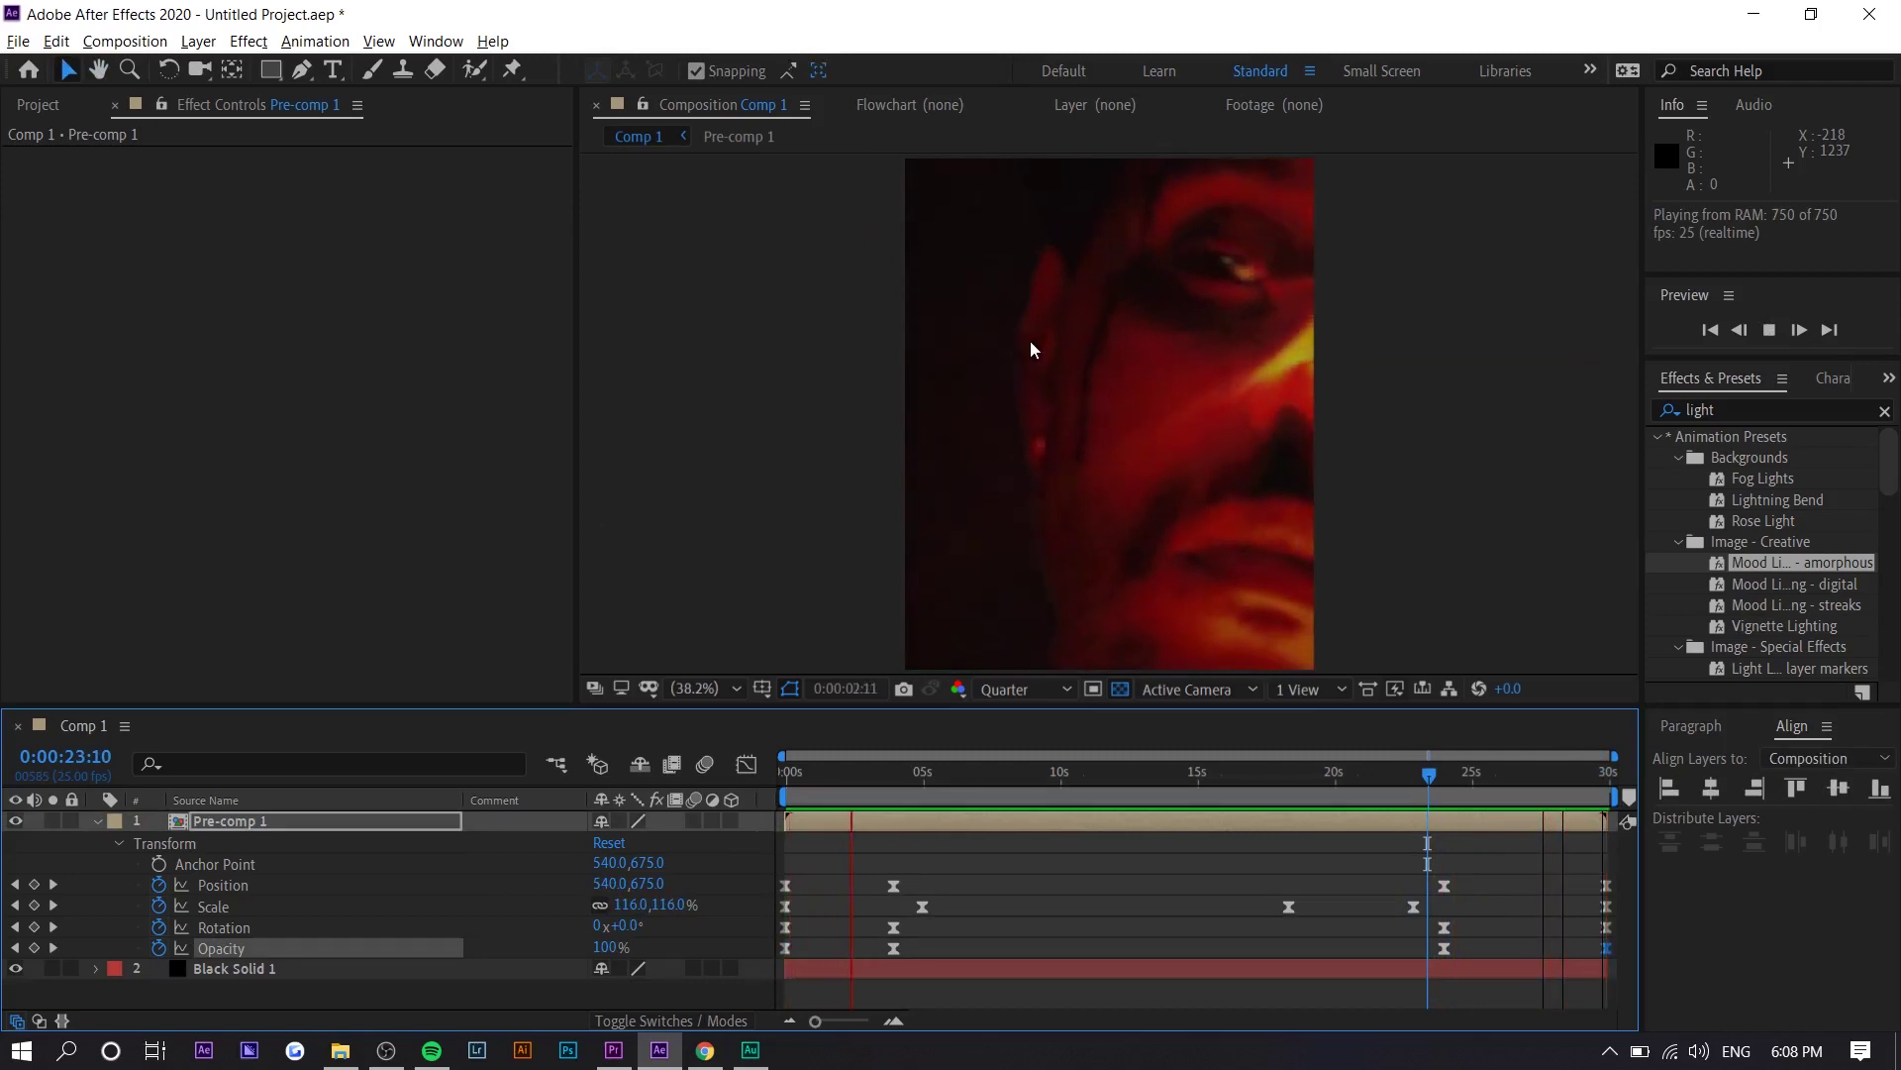
Step: Try deleting the first and last Opacity keyframes of Pre-comp 1 and preview the entrance and exit
left_click(1606, 948)
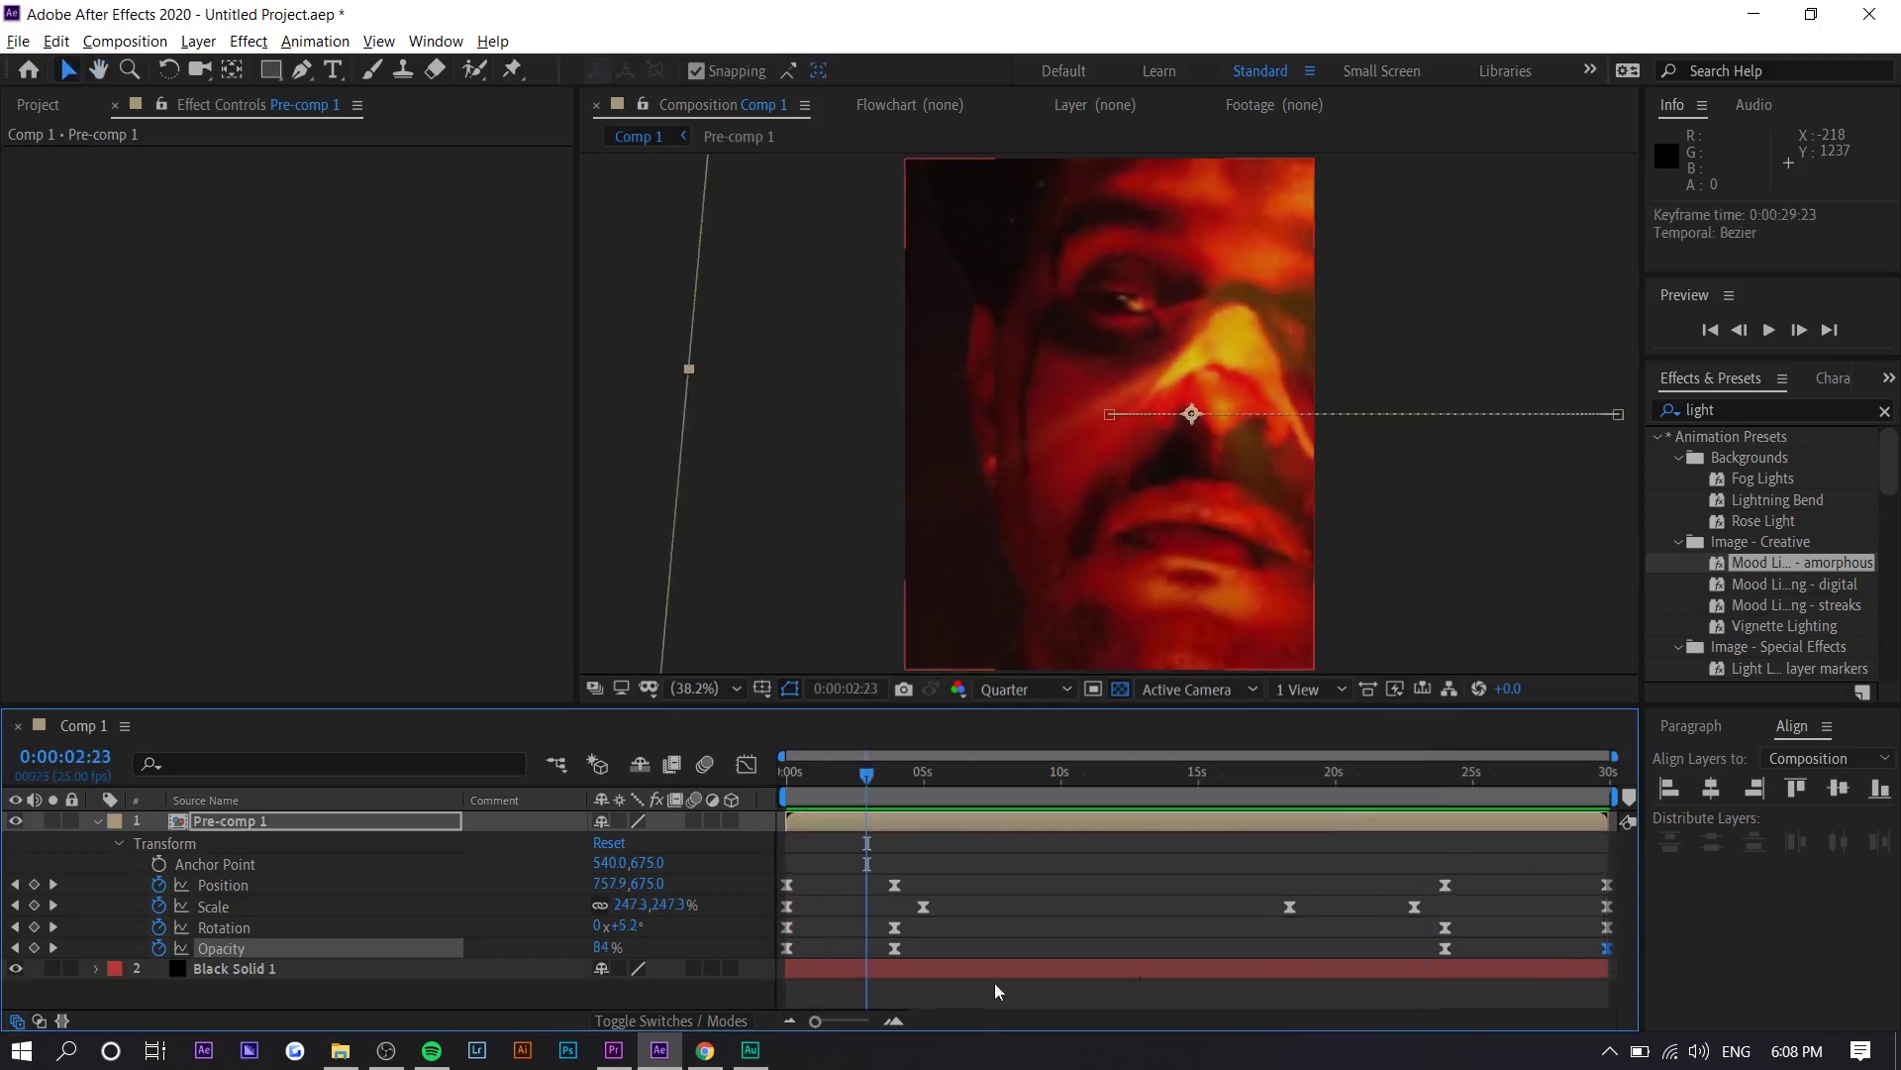
key("Delete")
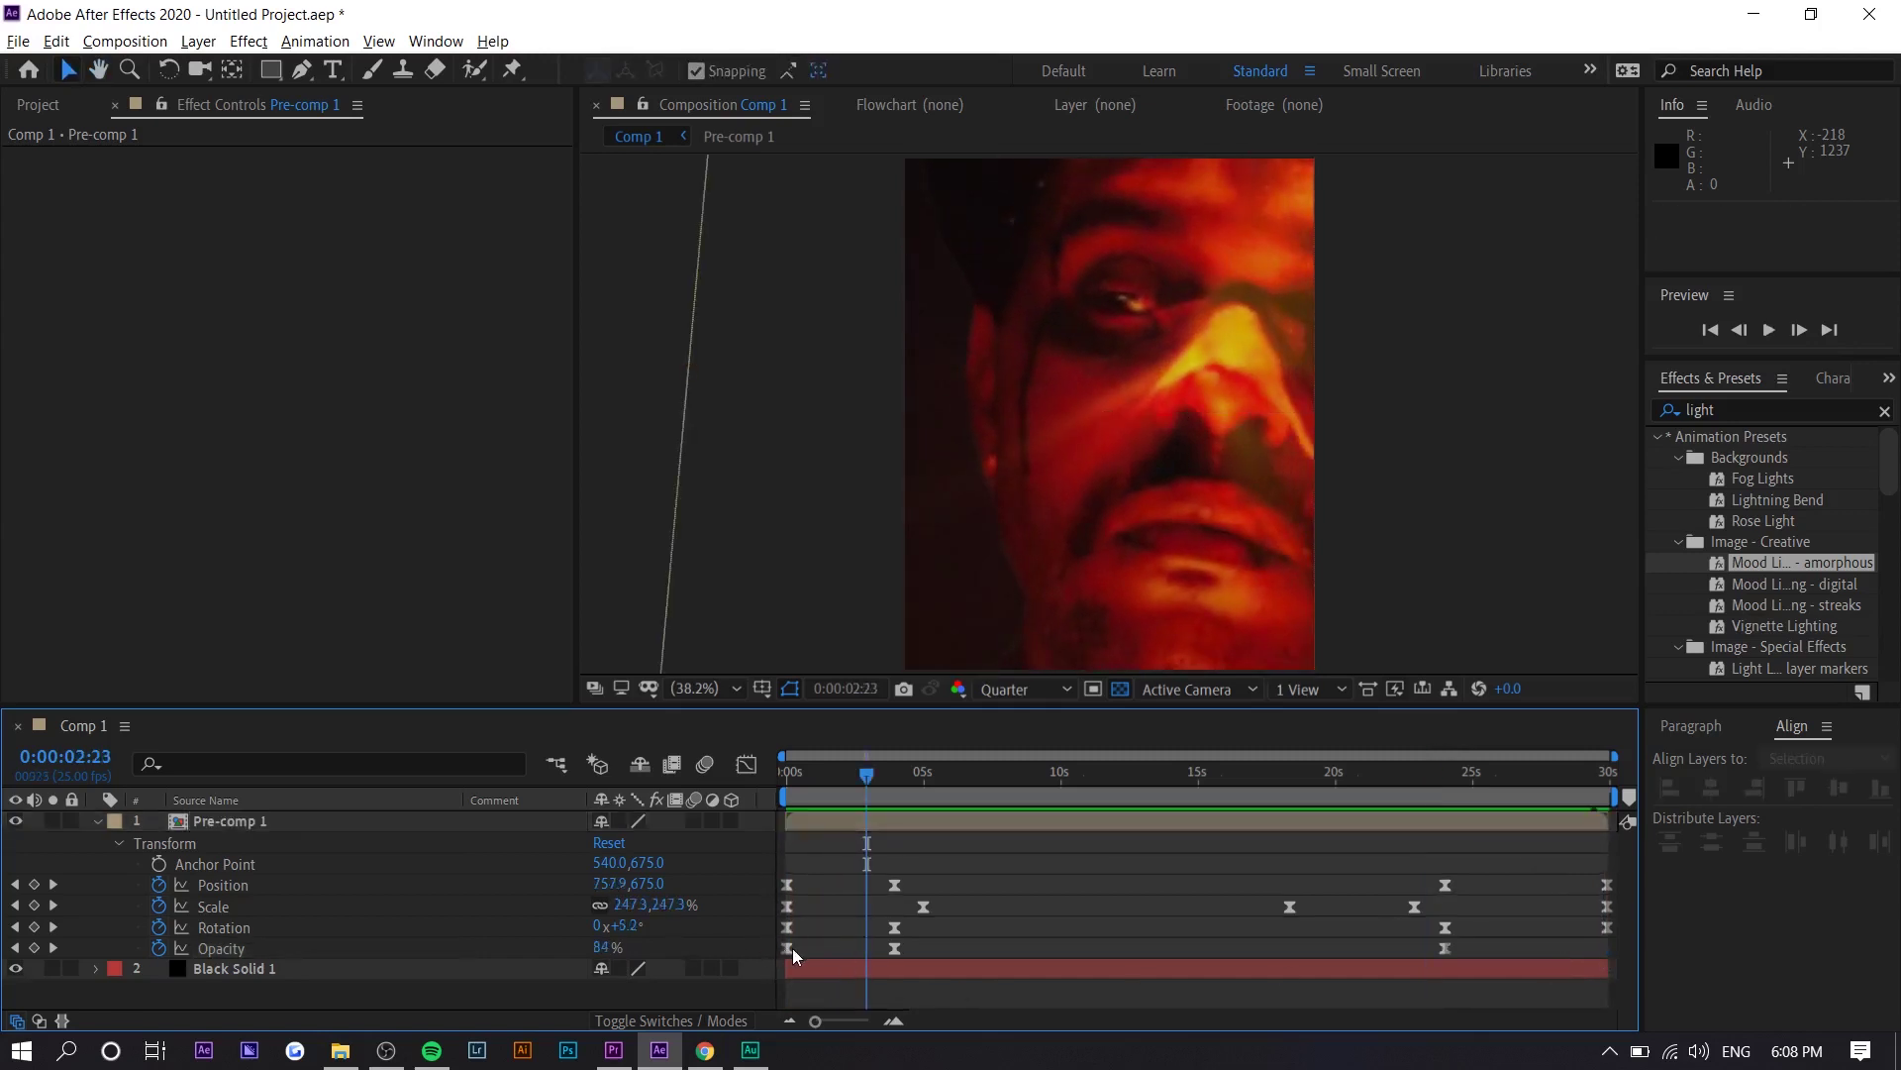
left_click(788, 948)
key("Delete")
left_click(1562, 777)
key("space")
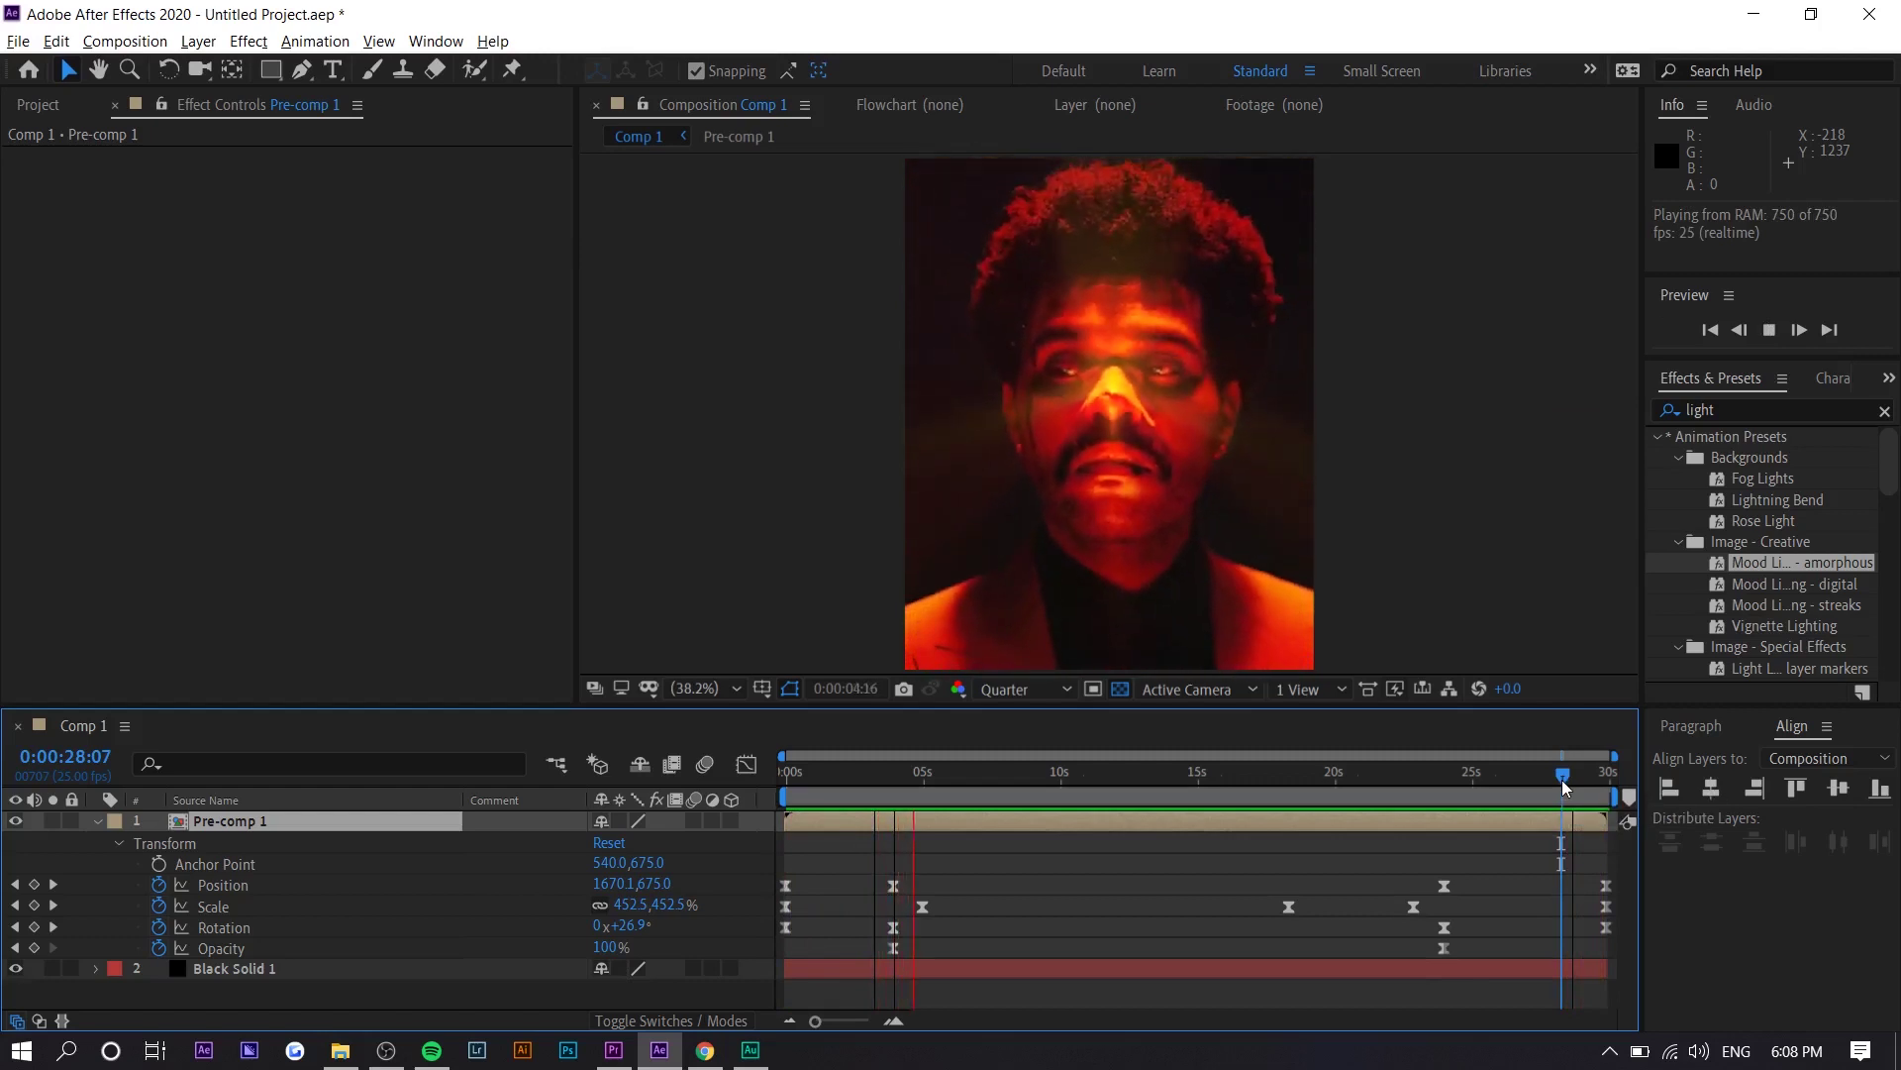
Step: Move the exit's starting Opacity keyframe to 0:00:26:17 and the entrance's ending one to about 2 seconds, and preview both fades
left_click_drag(1446, 949, 1542, 954)
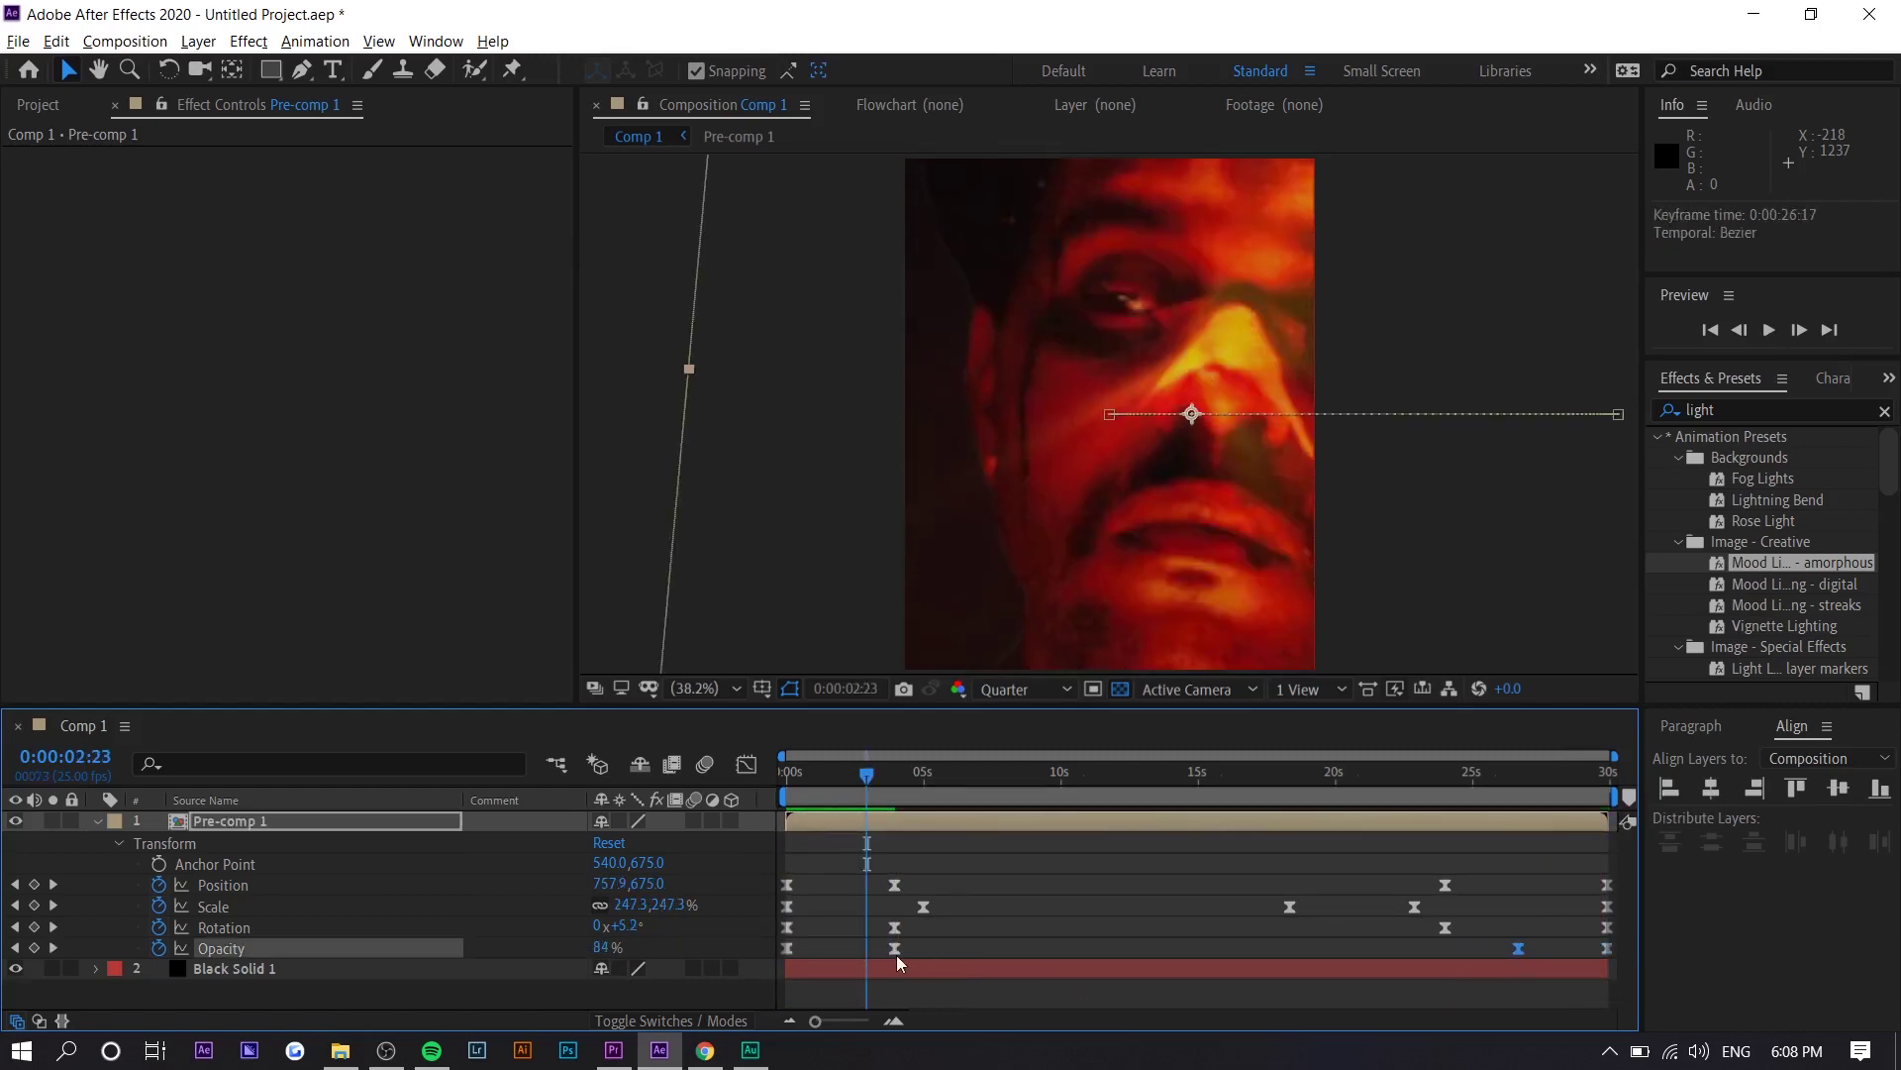
left_click_drag(895, 955, 852, 949)
left_click_drag(859, 793, 1495, 787)
key("space")
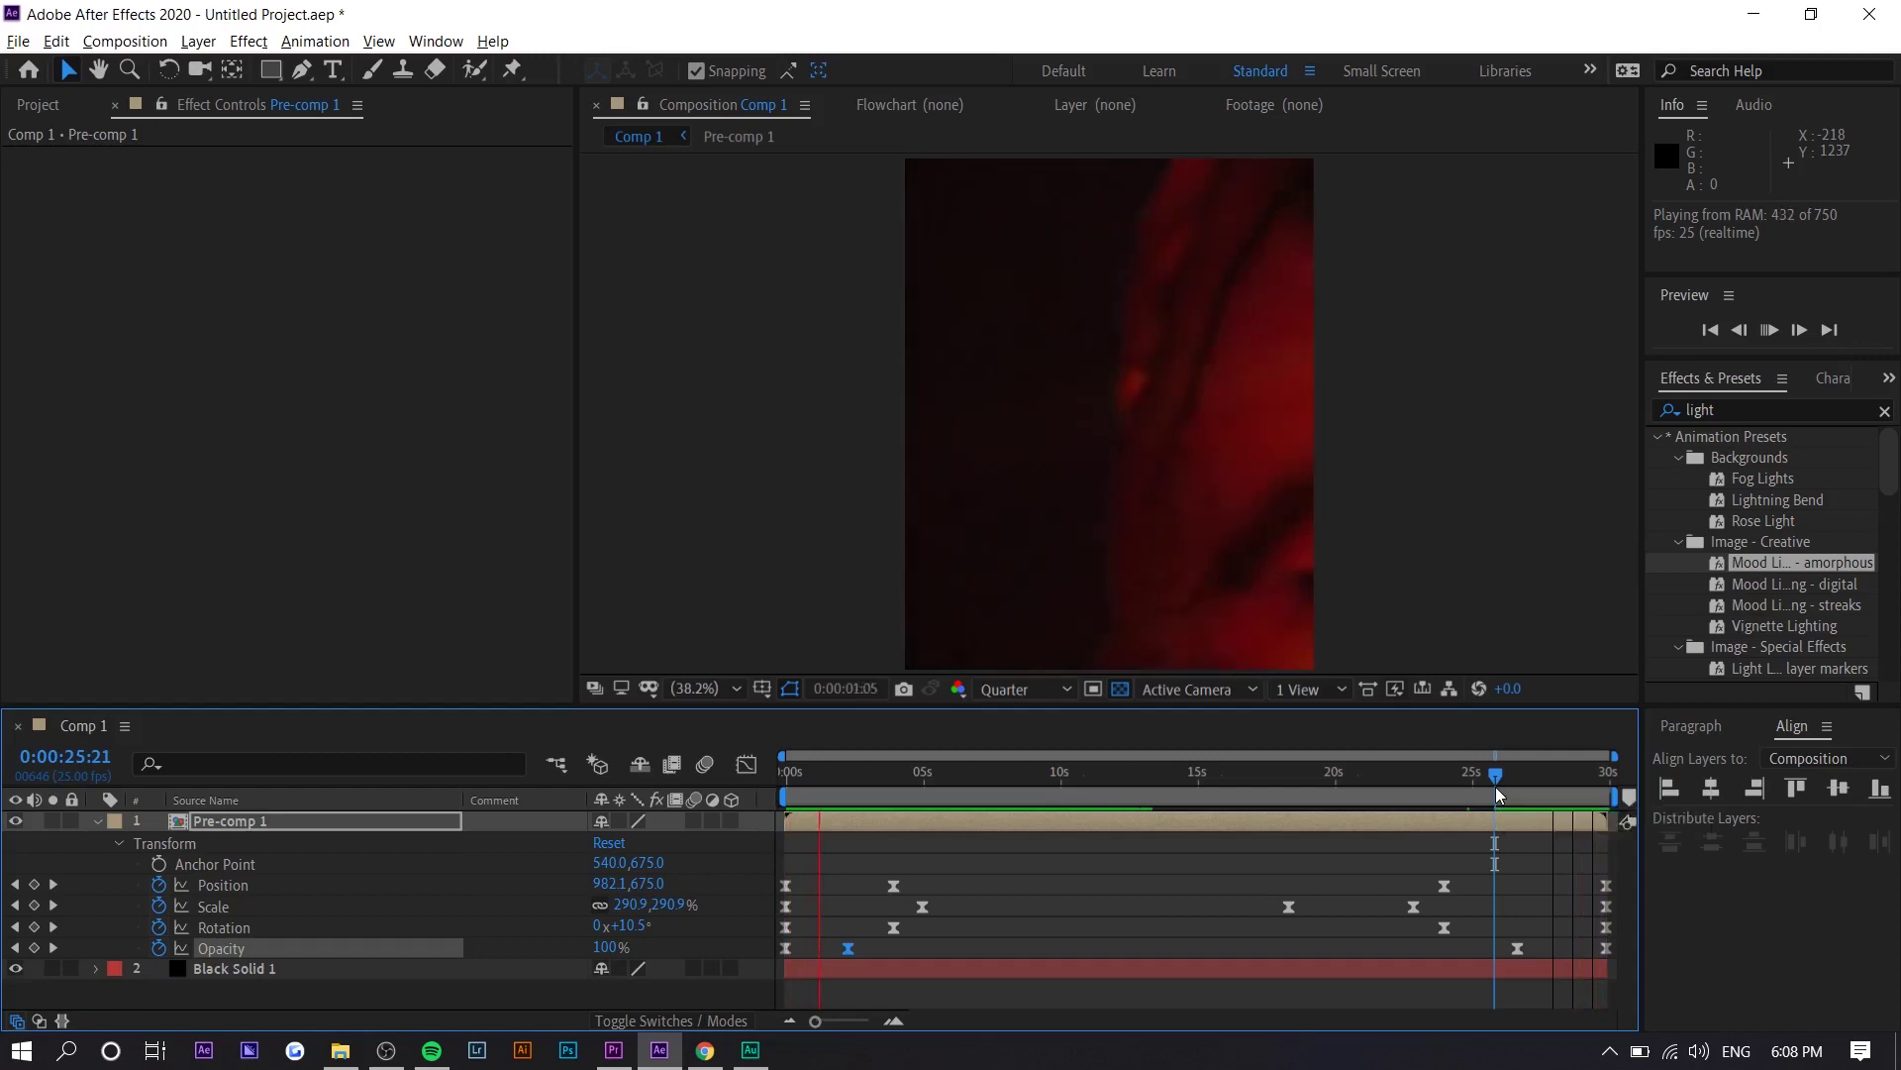
Step: Import the "Dust grunge overlay music video effect light leaks" video from the Downloads folder into the project
left_click(99, 817)
right_click(136, 901)
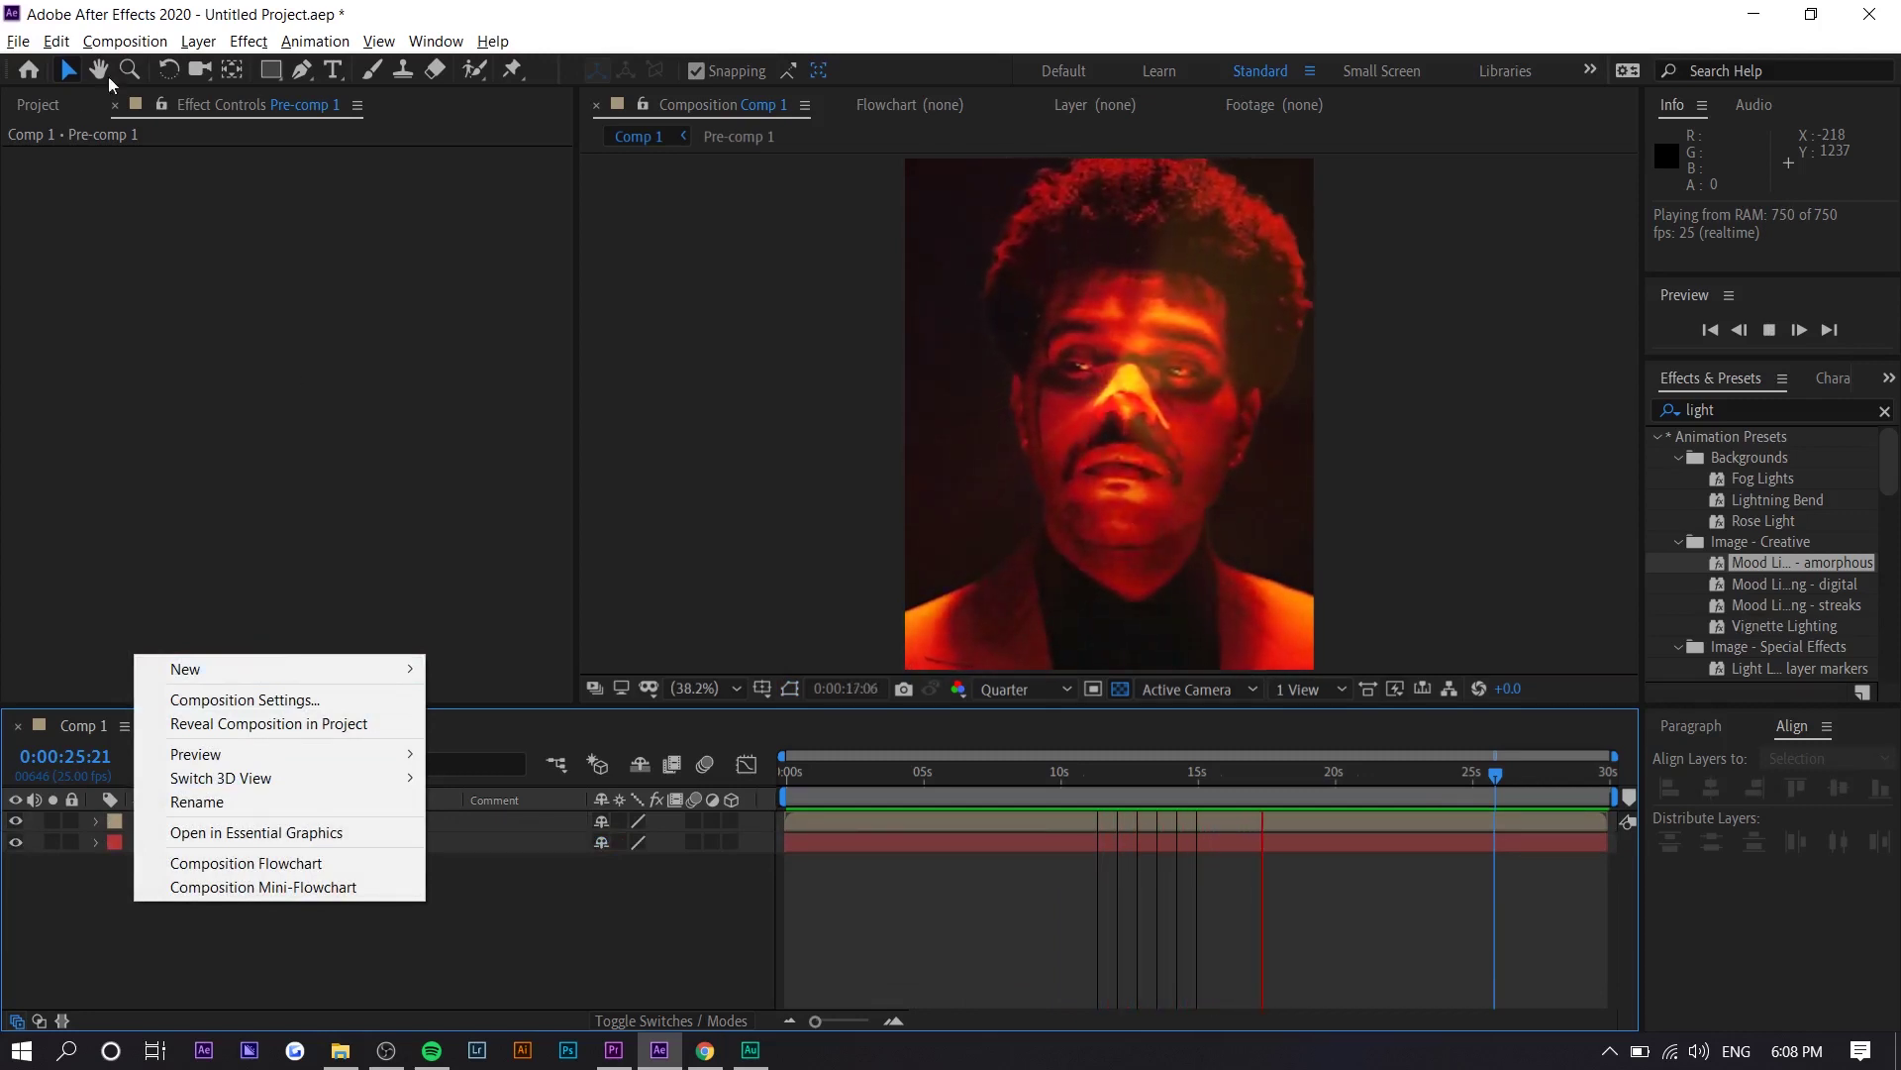
left_click(38, 104)
left_click(247, 423)
double_click(251, 456)
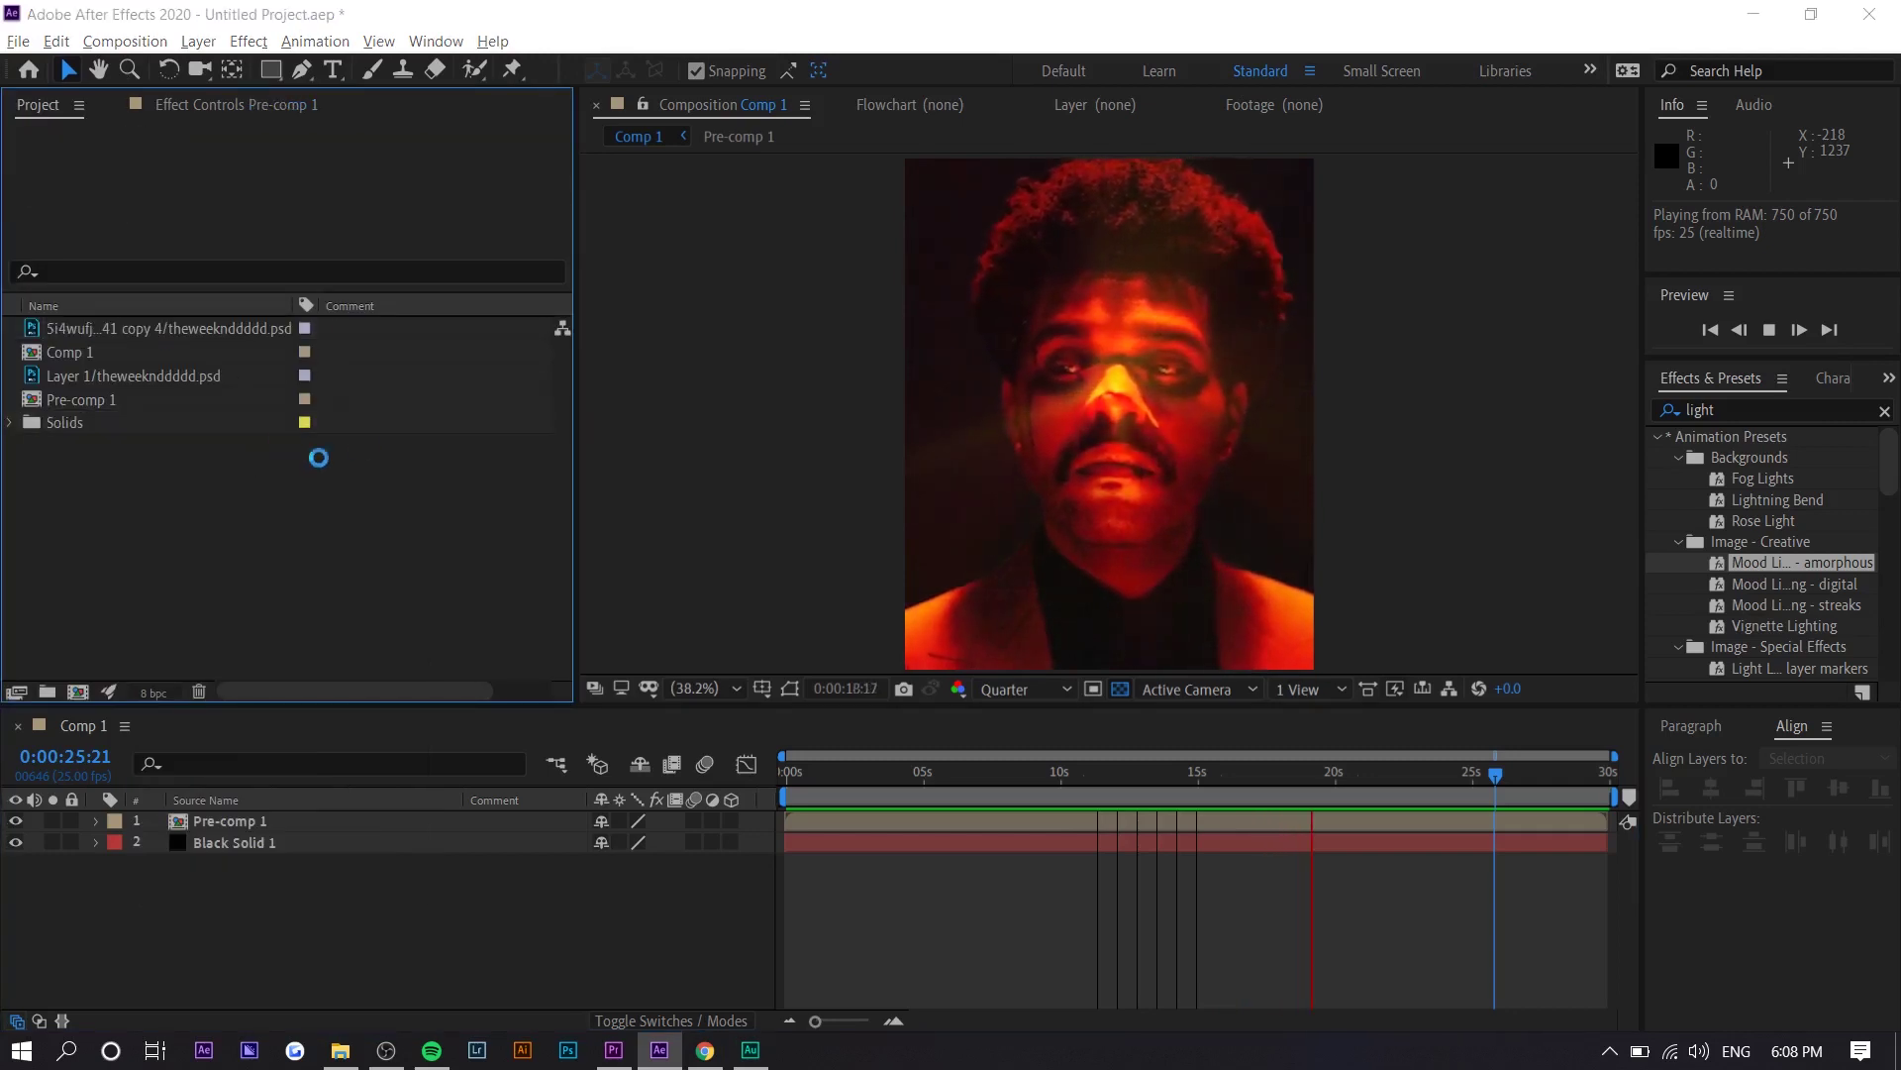
scroll(525, 414, "down", 5)
scroll(134, 522, "down", 3)
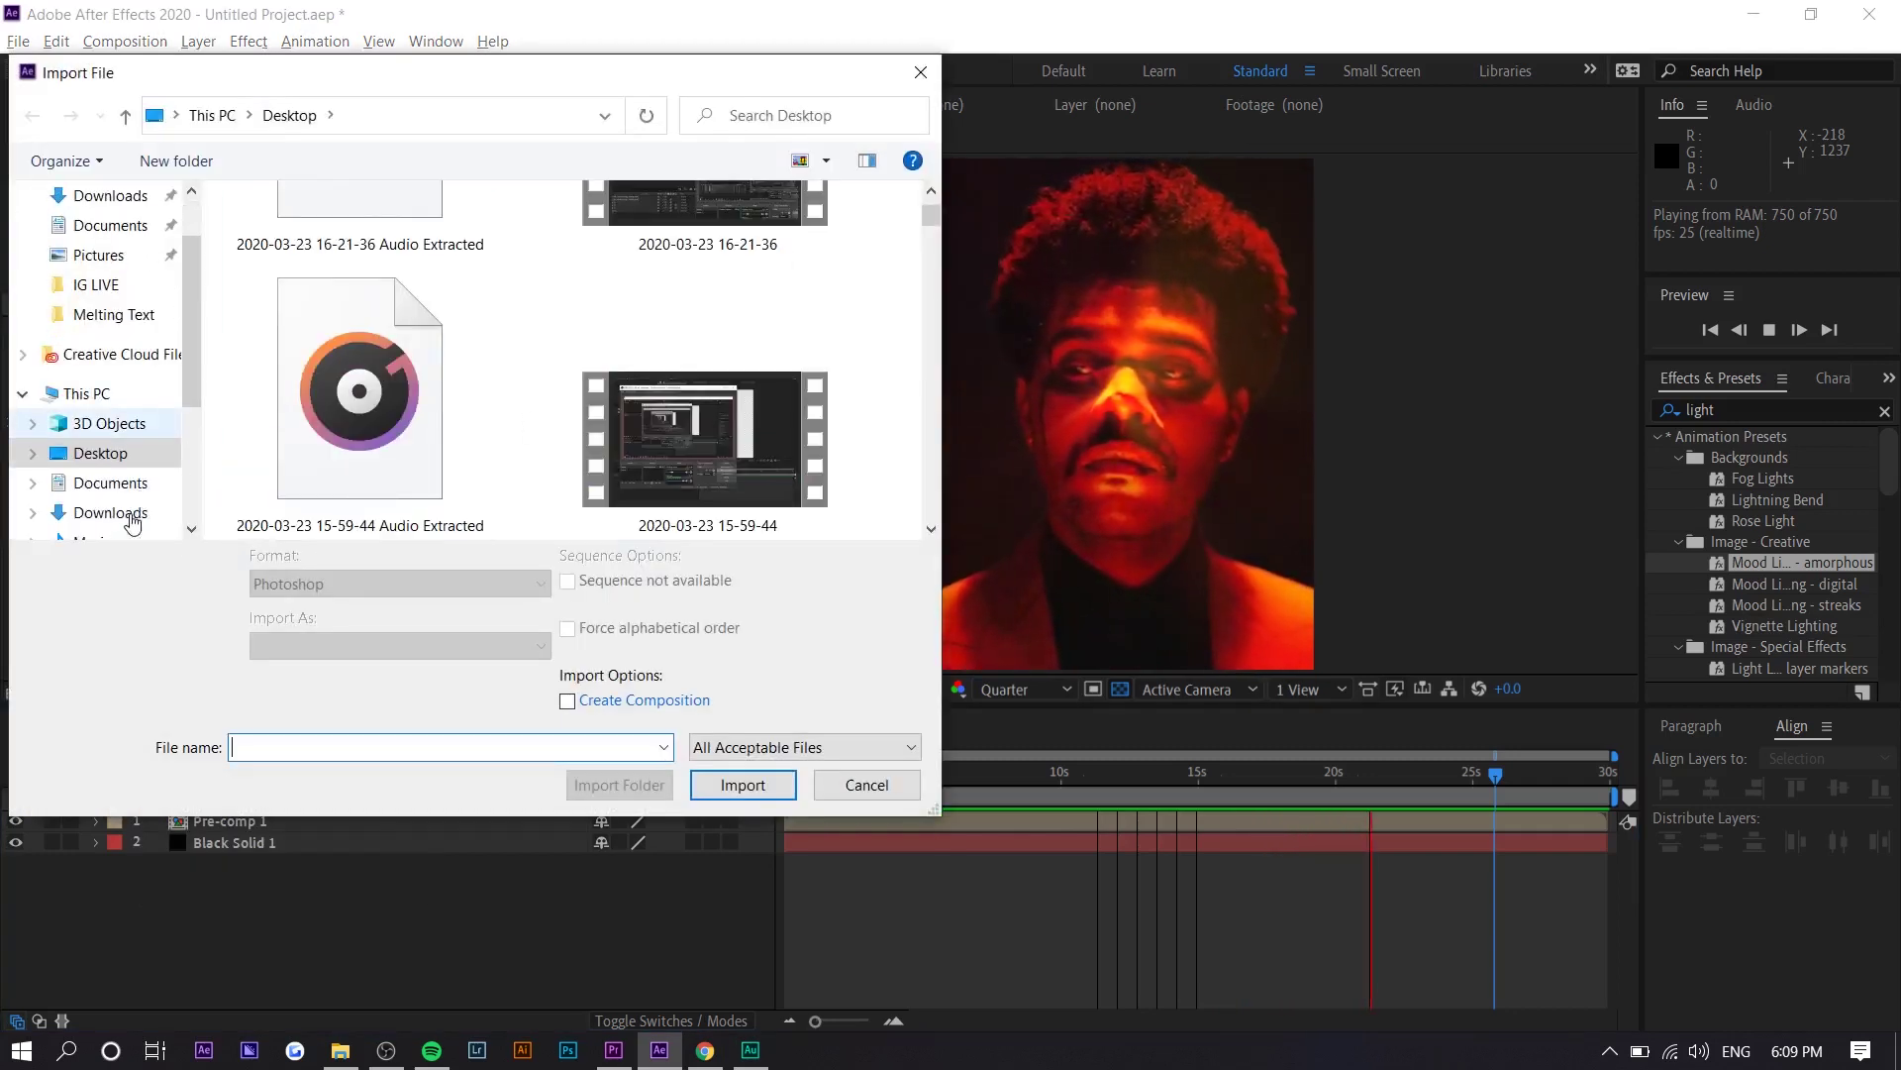
left_click(110, 512)
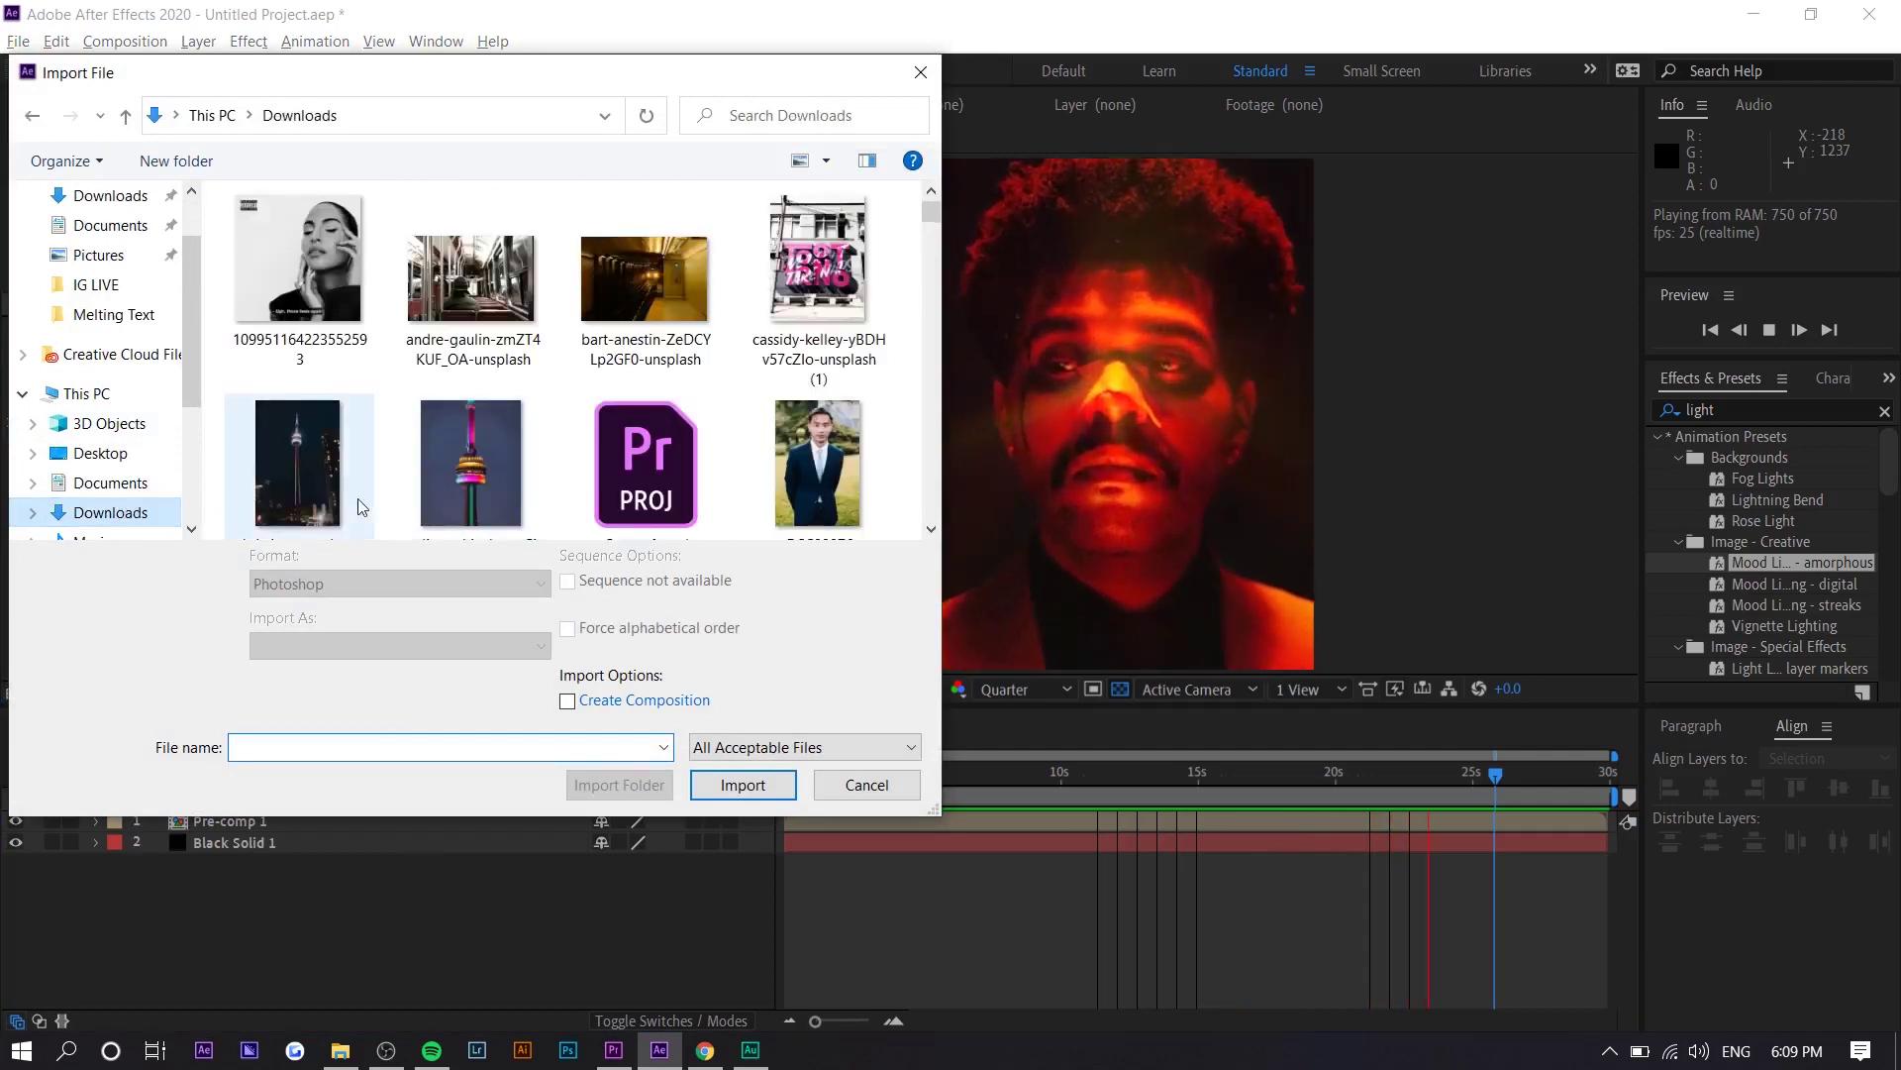
type("dust")
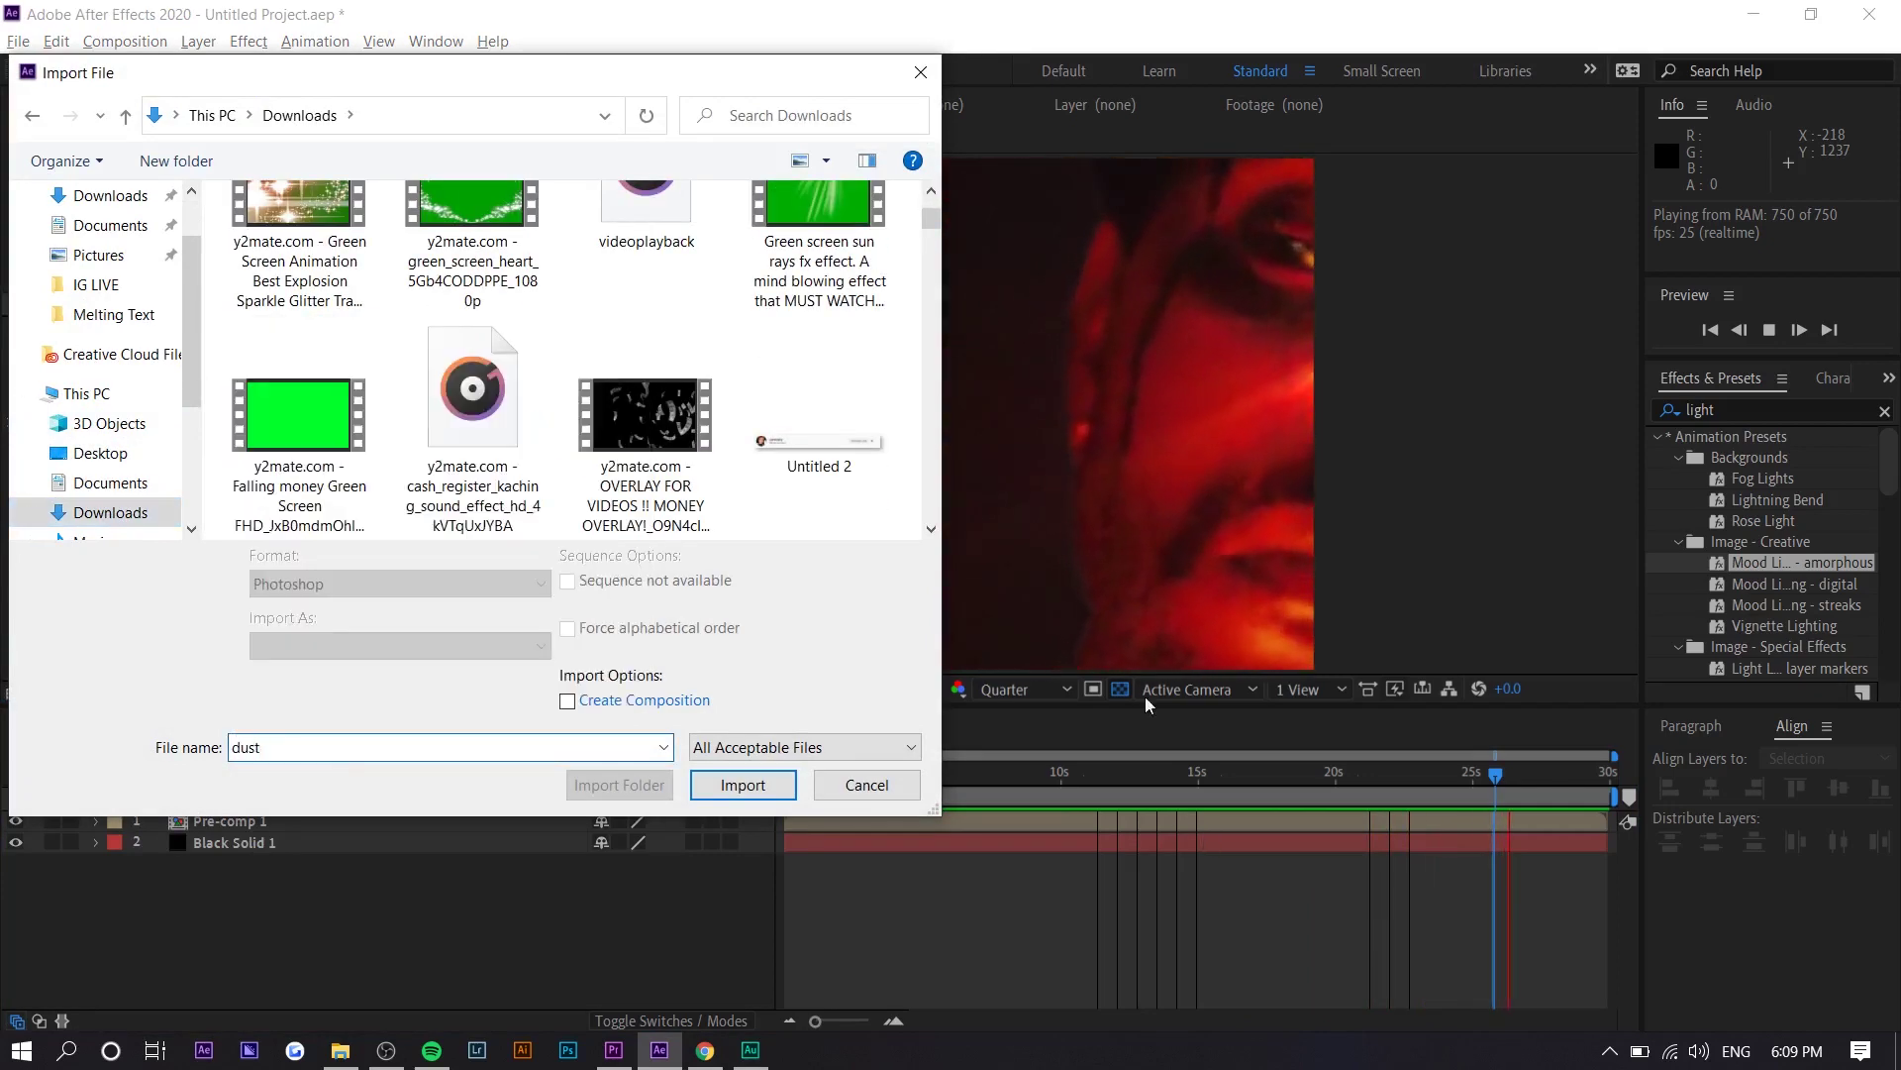
scroll(644, 396, "down", 10)
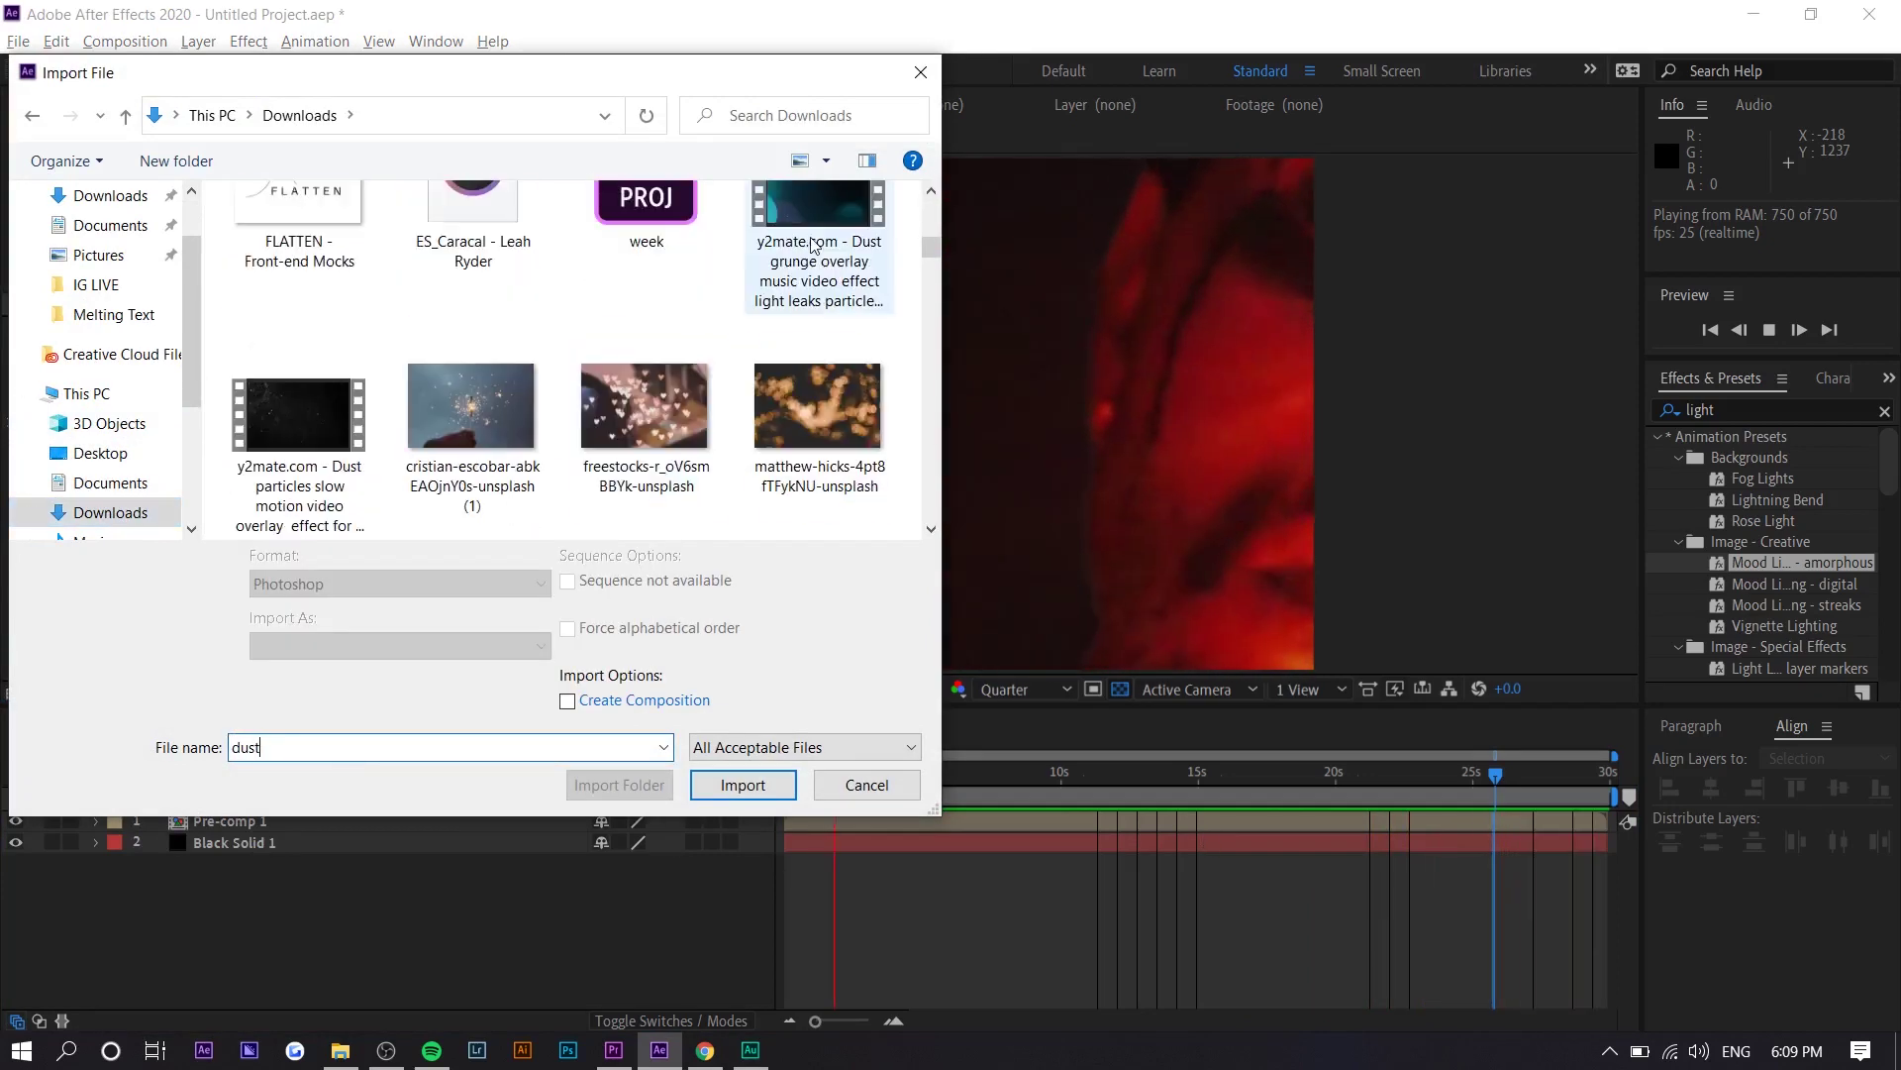
double_click(810, 237)
Step: Place the dust overlay video above Pre-comp 1 in Comp 1, mute its audio and scale it to 135%
left_click_drag(158, 446, 857, 814)
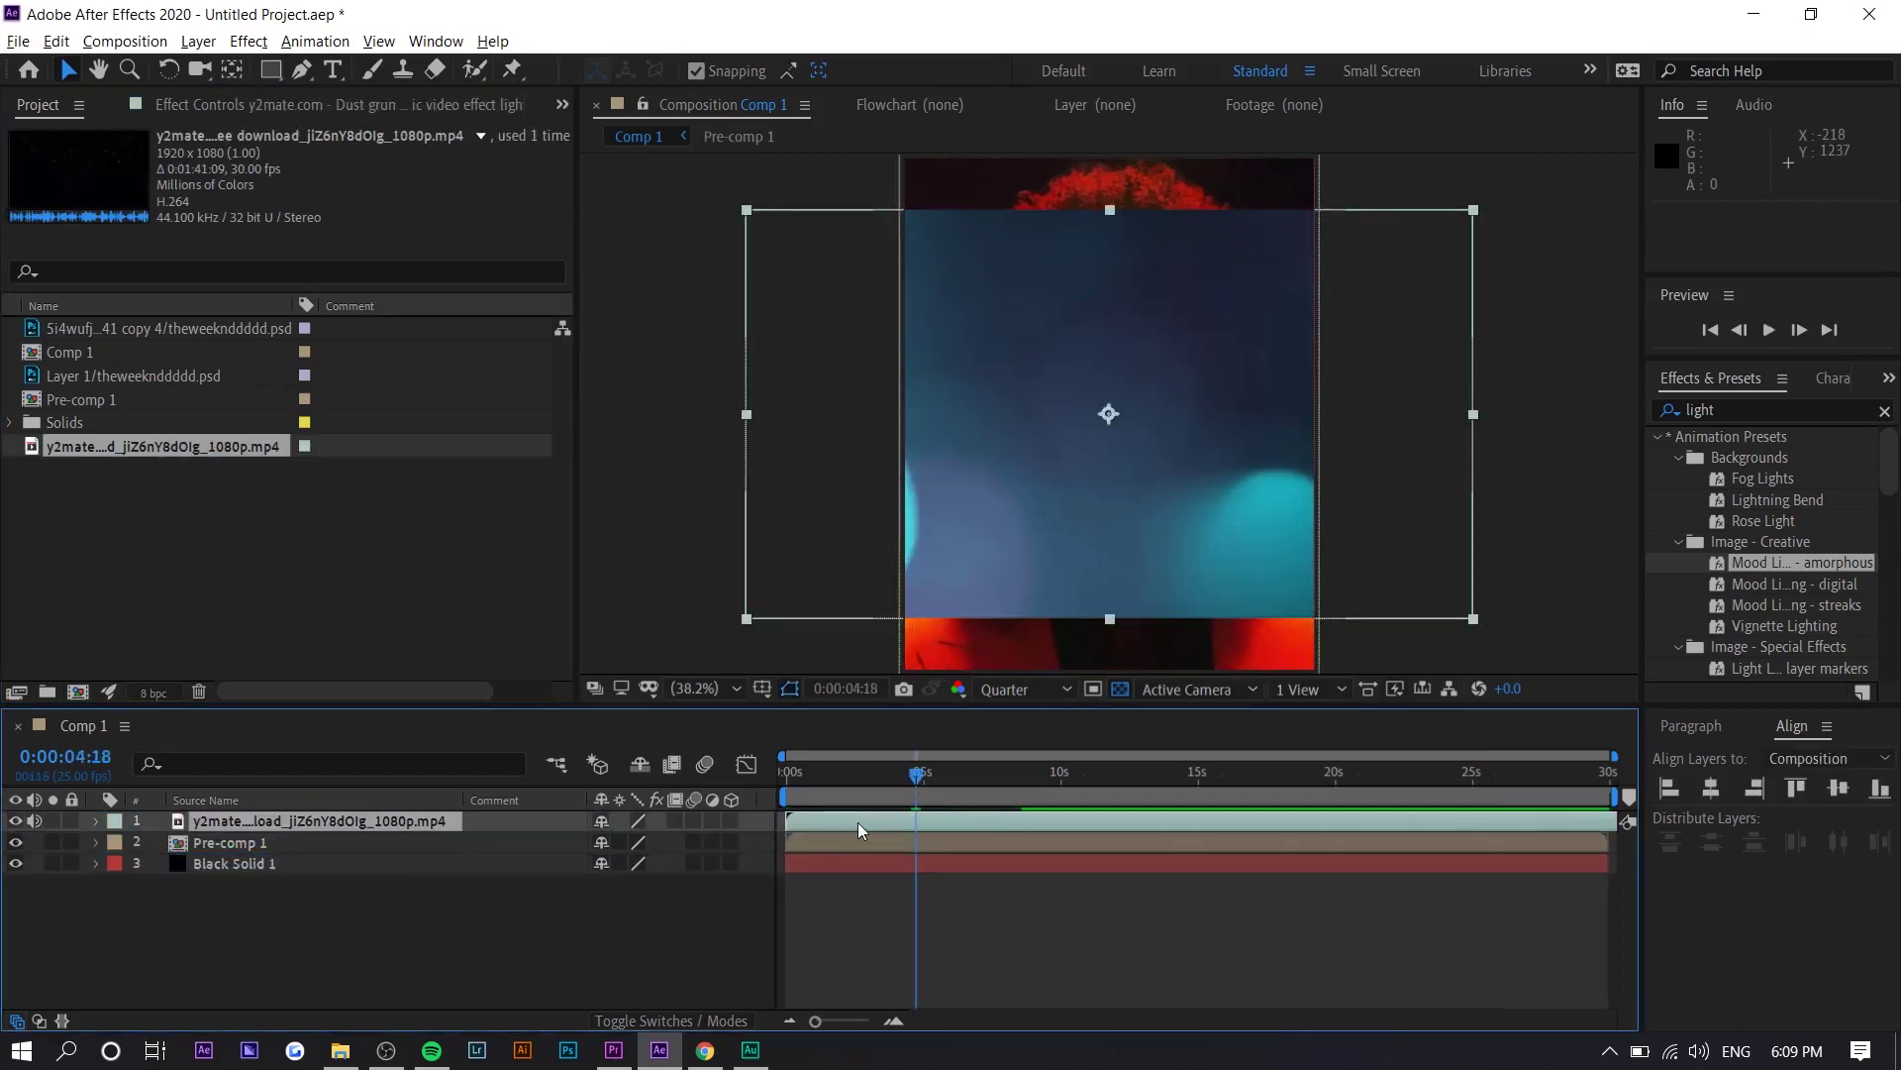
left_click(96, 821)
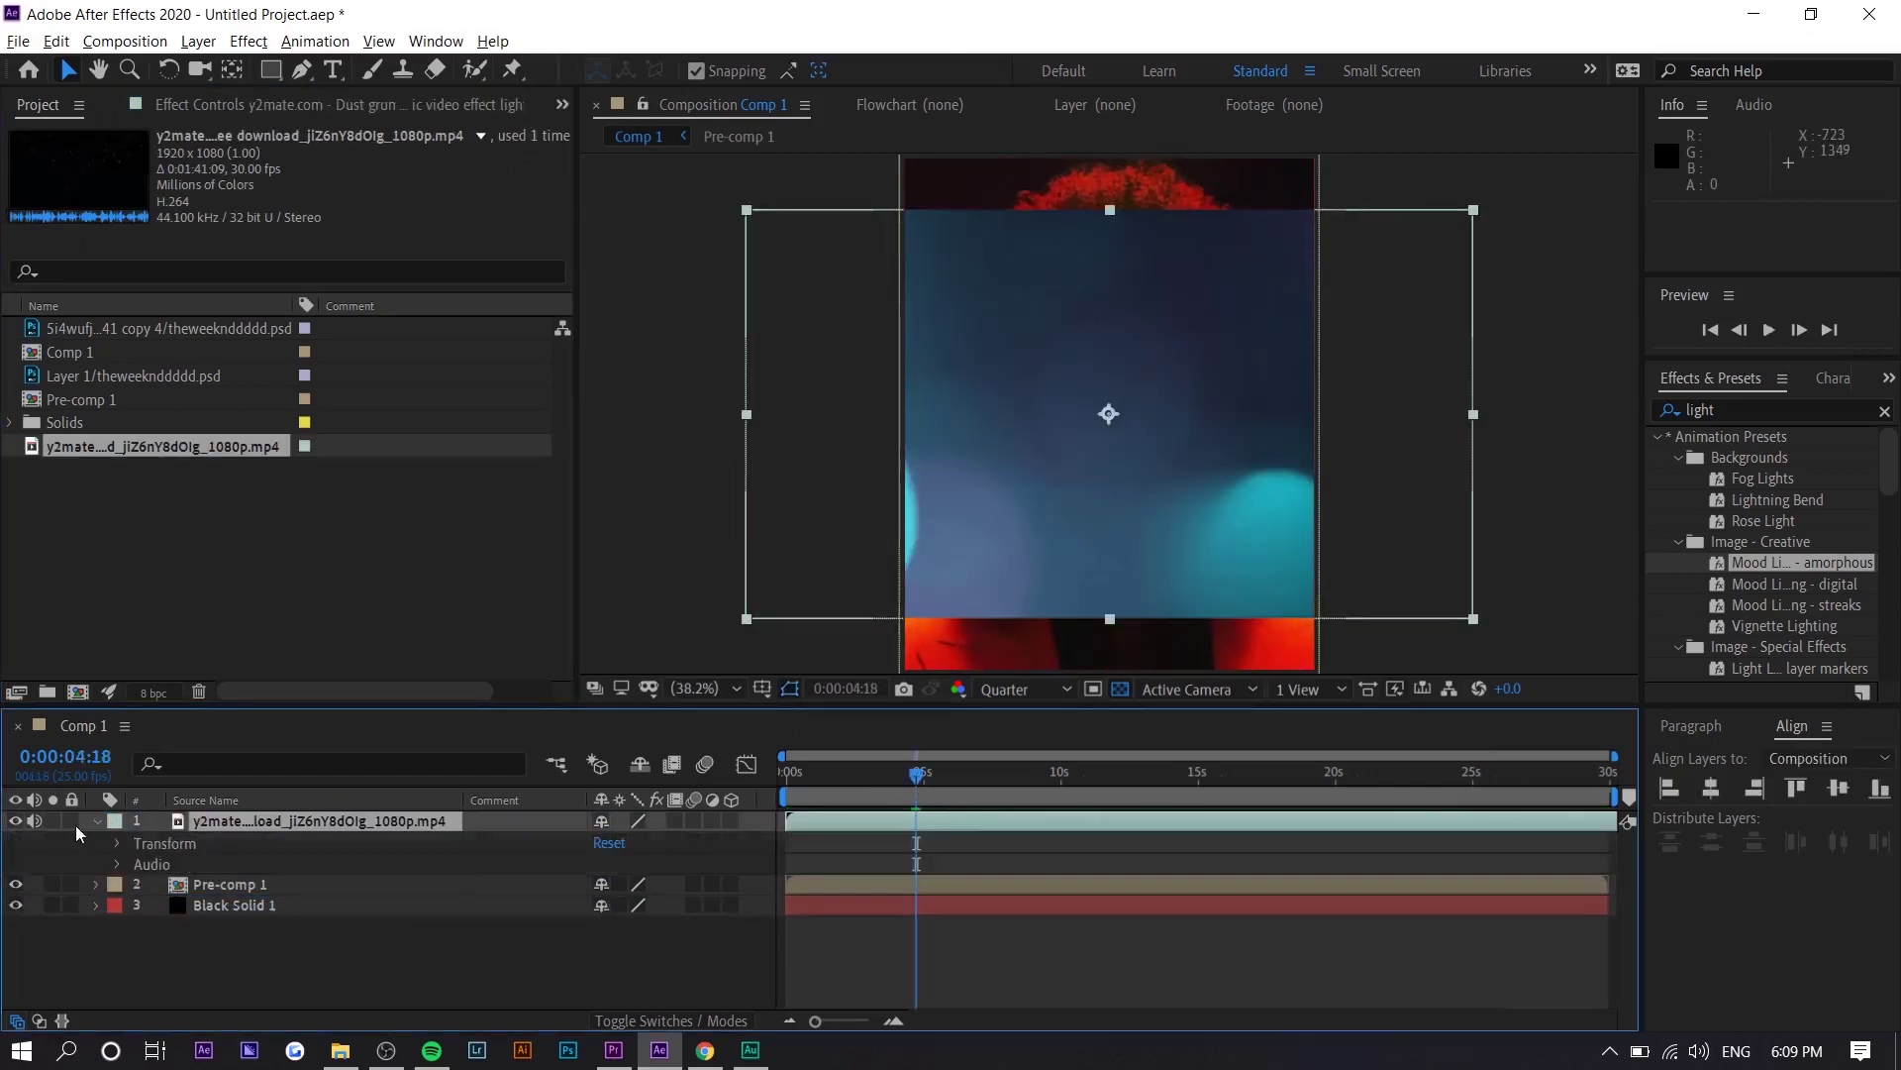
left_click(30, 831)
left_click(117, 843)
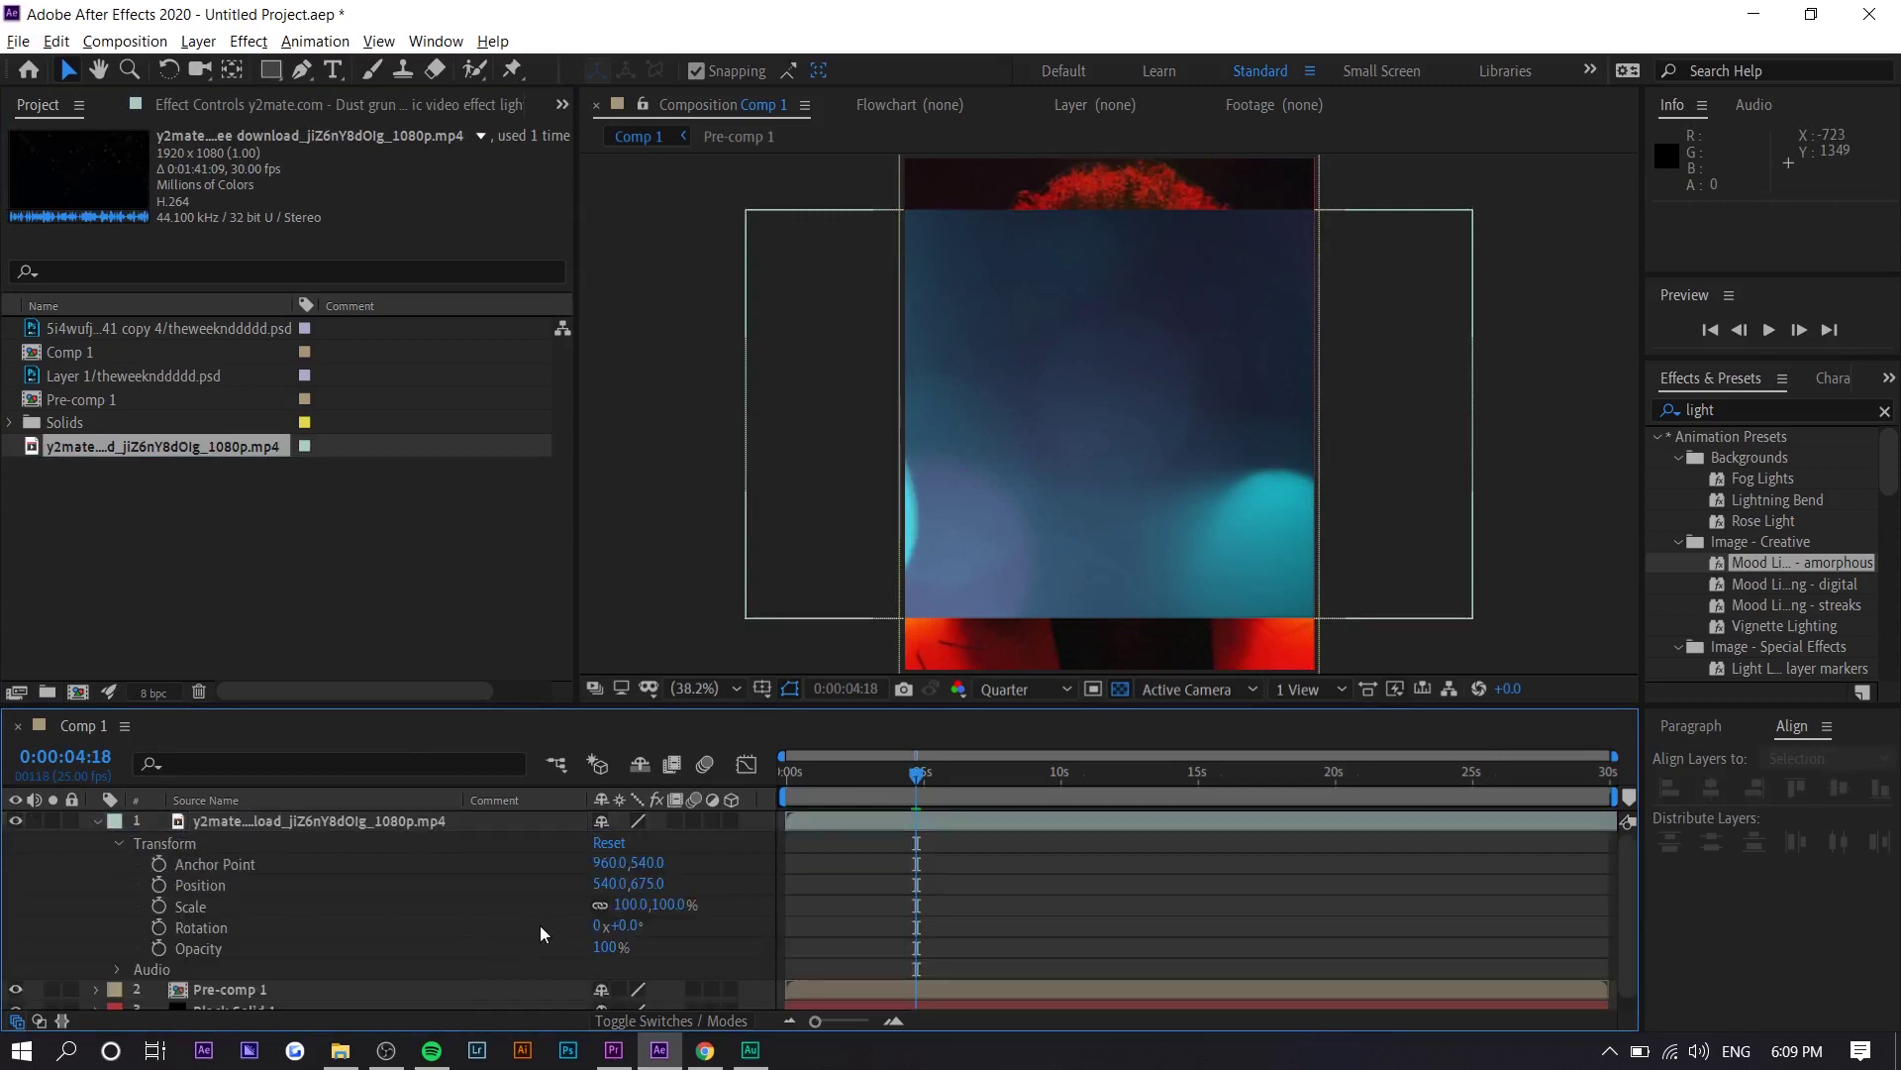
left_click_drag(622, 907, 657, 906)
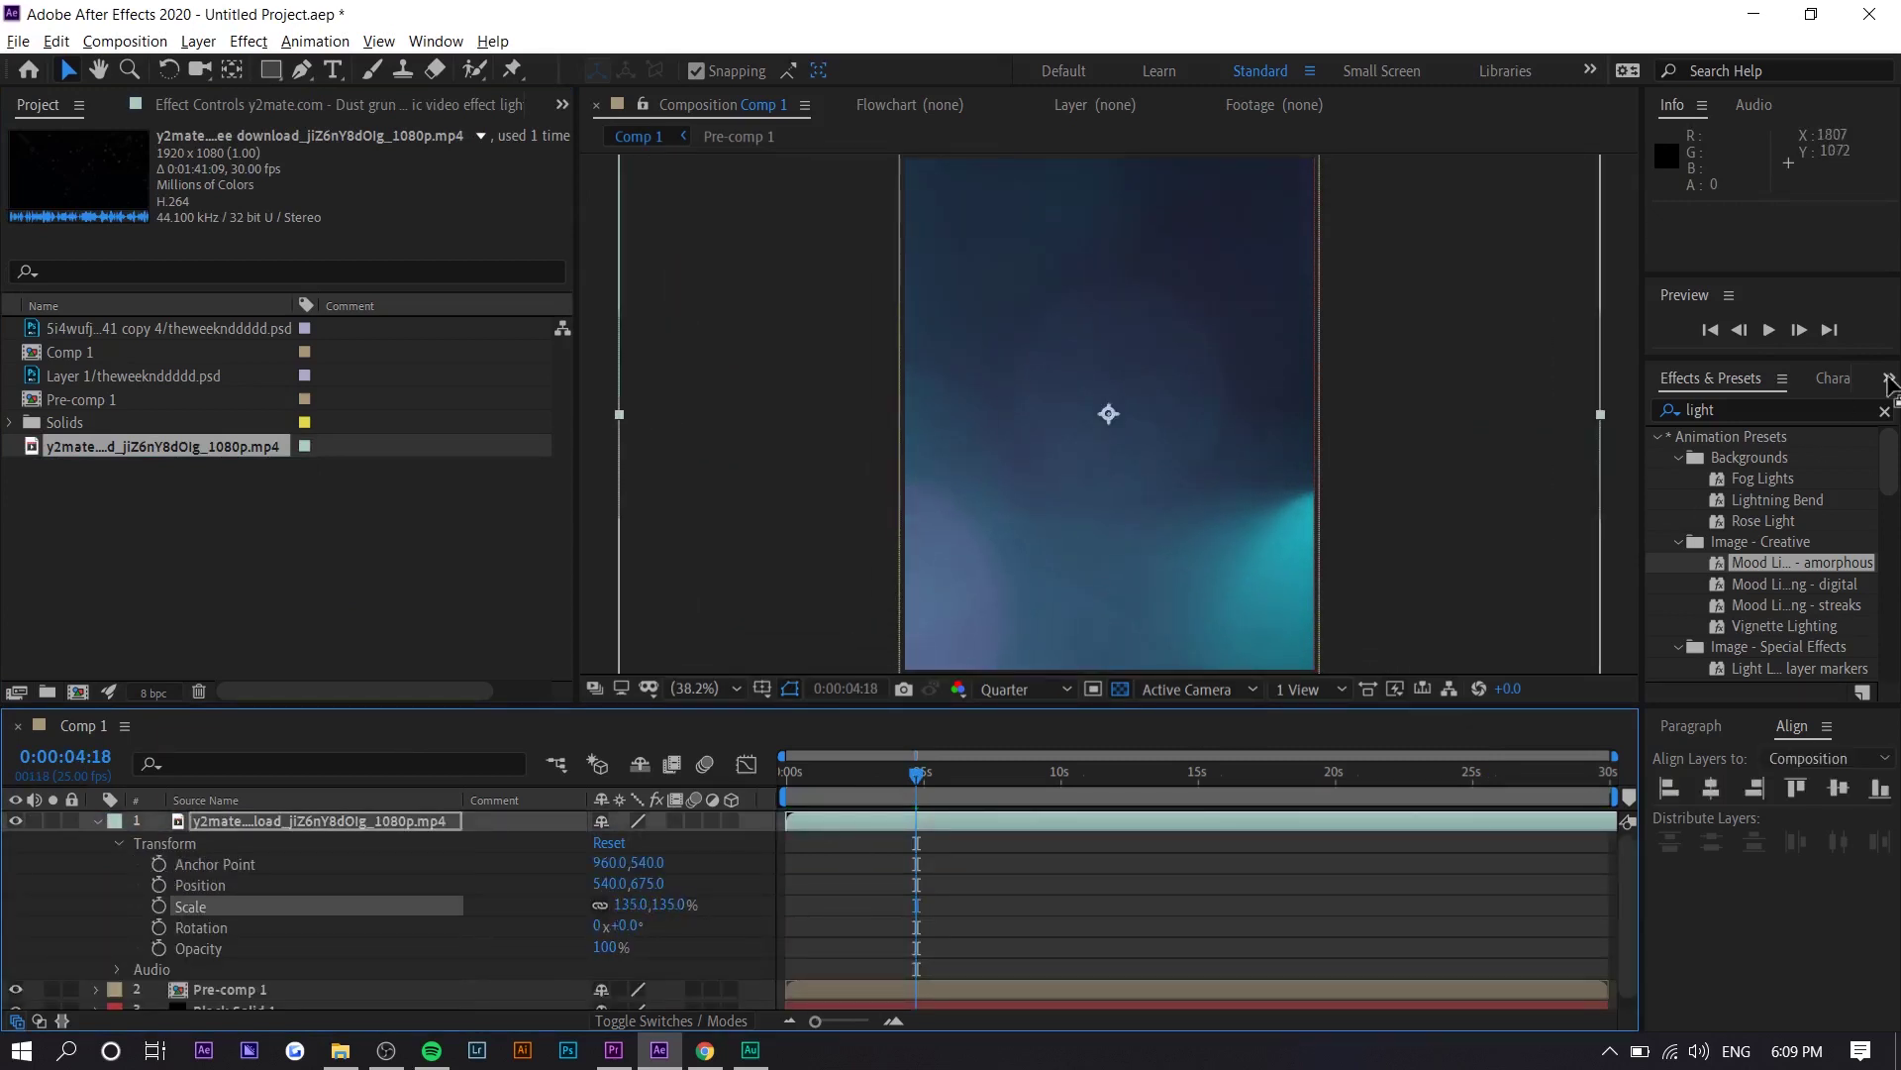
Step: Apply Hue/Saturation to the dust overlay layer and set Master Saturation to -97
left_click(1817, 401)
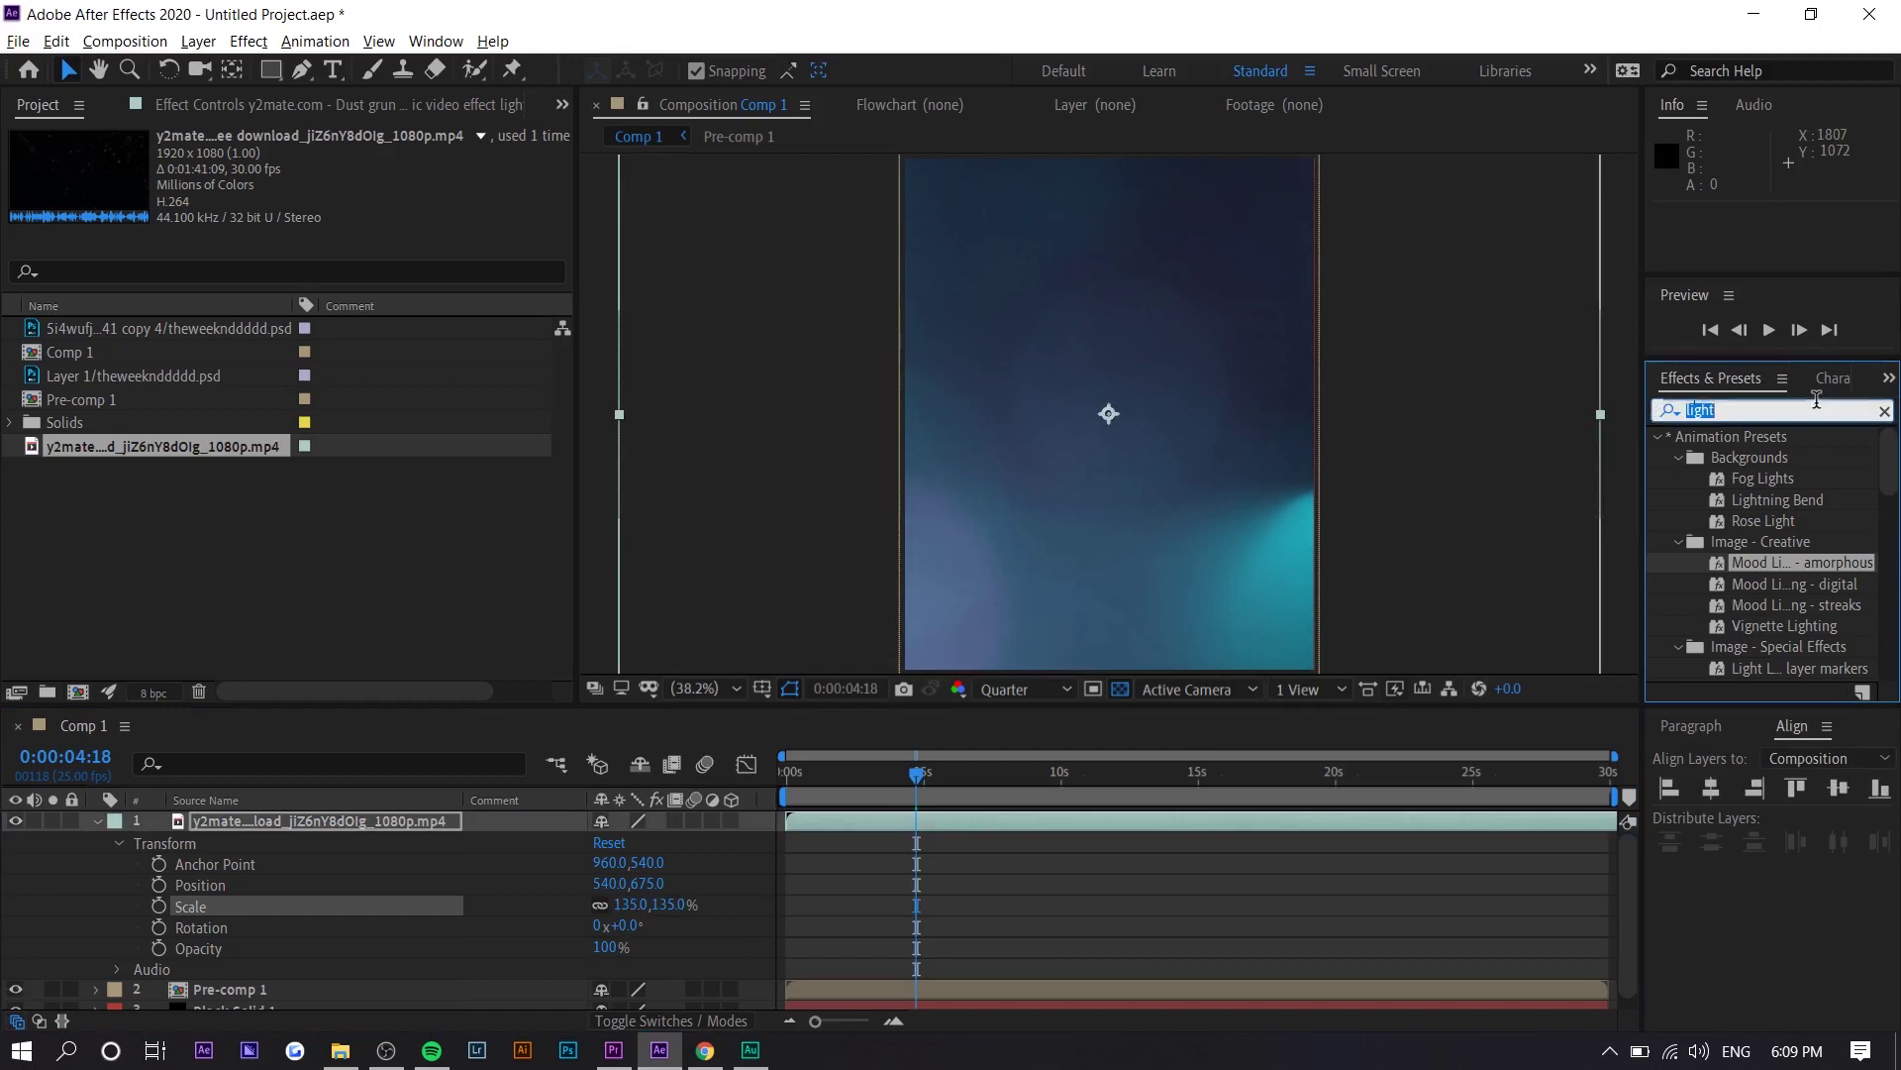
type("hue")
left_click_drag(1780, 541, 890, 818)
left_click_drag(297, 381, 75, 381)
Step: Apply Lumetri Color to the dust overlay layer, set its Contrast to 150 and scrub through the footage
left_click(1773, 409)
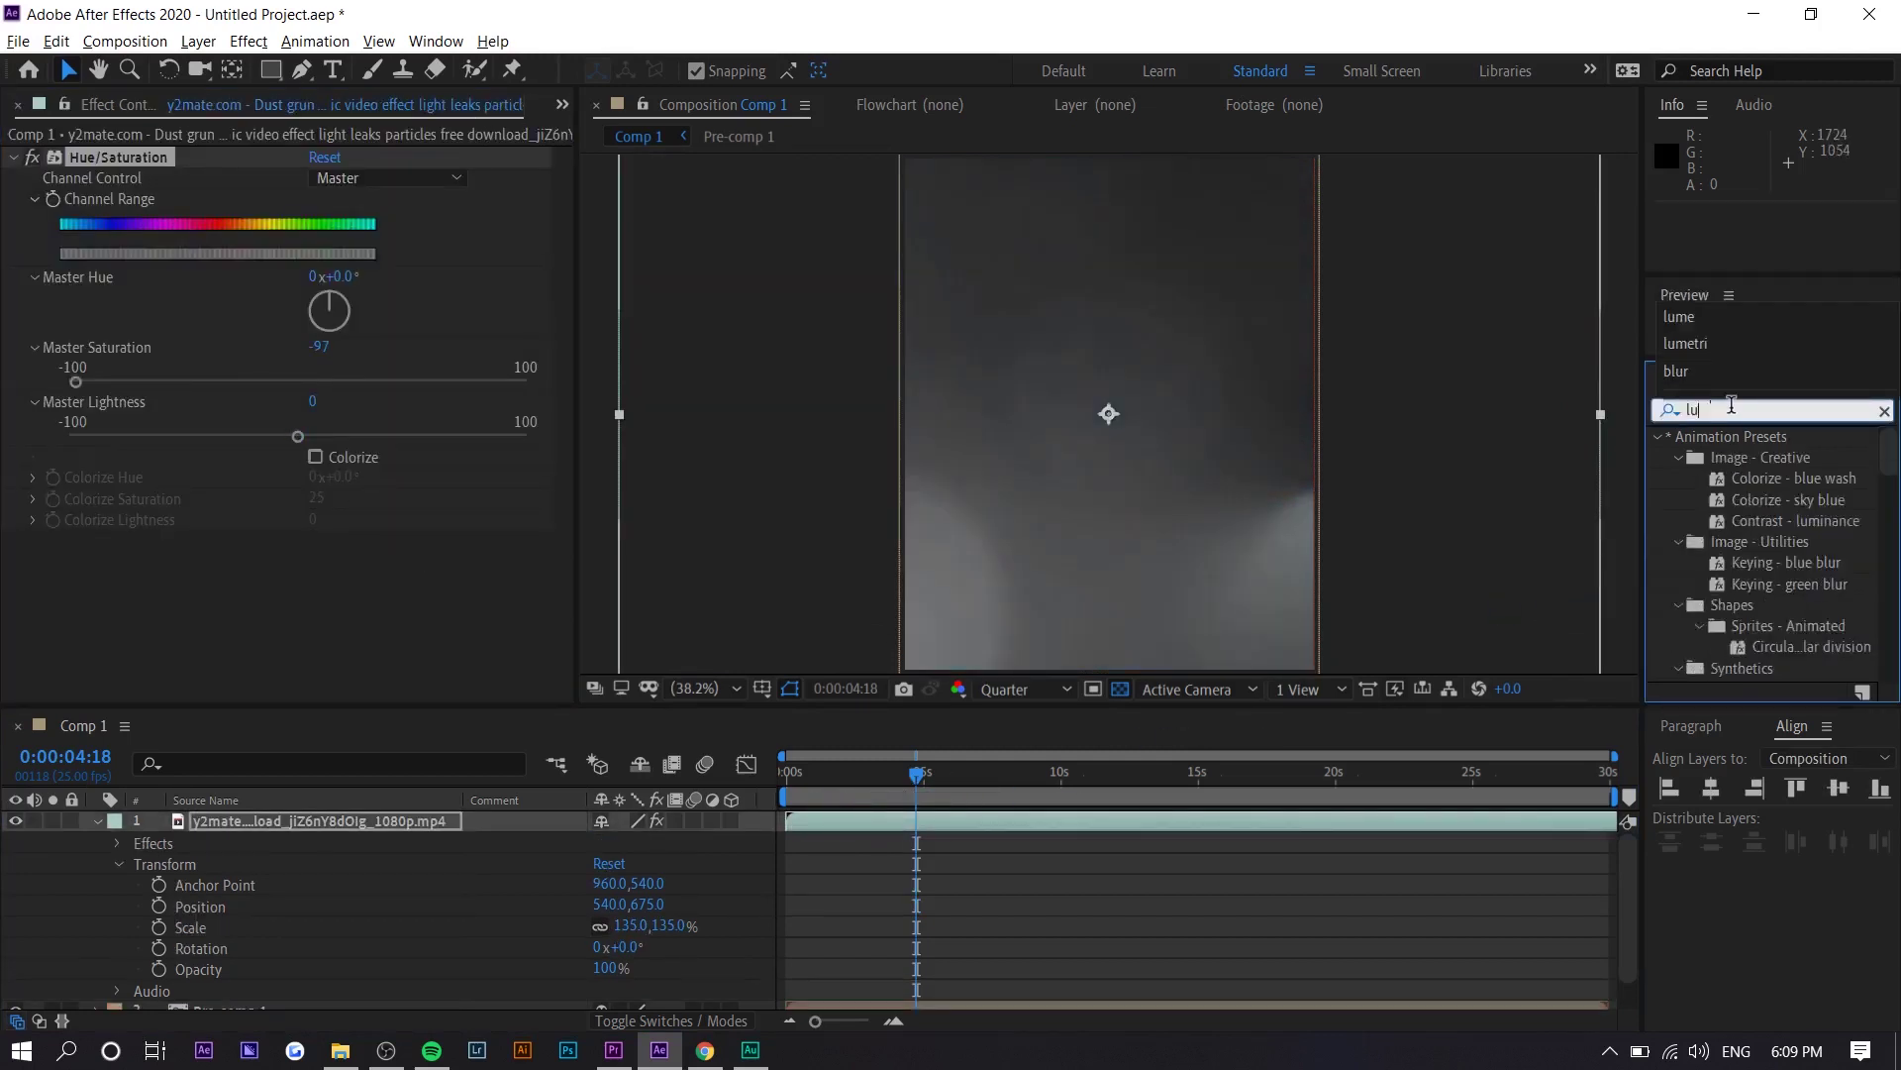
type("lume")
left_click_drag(1748, 457, 1010, 822)
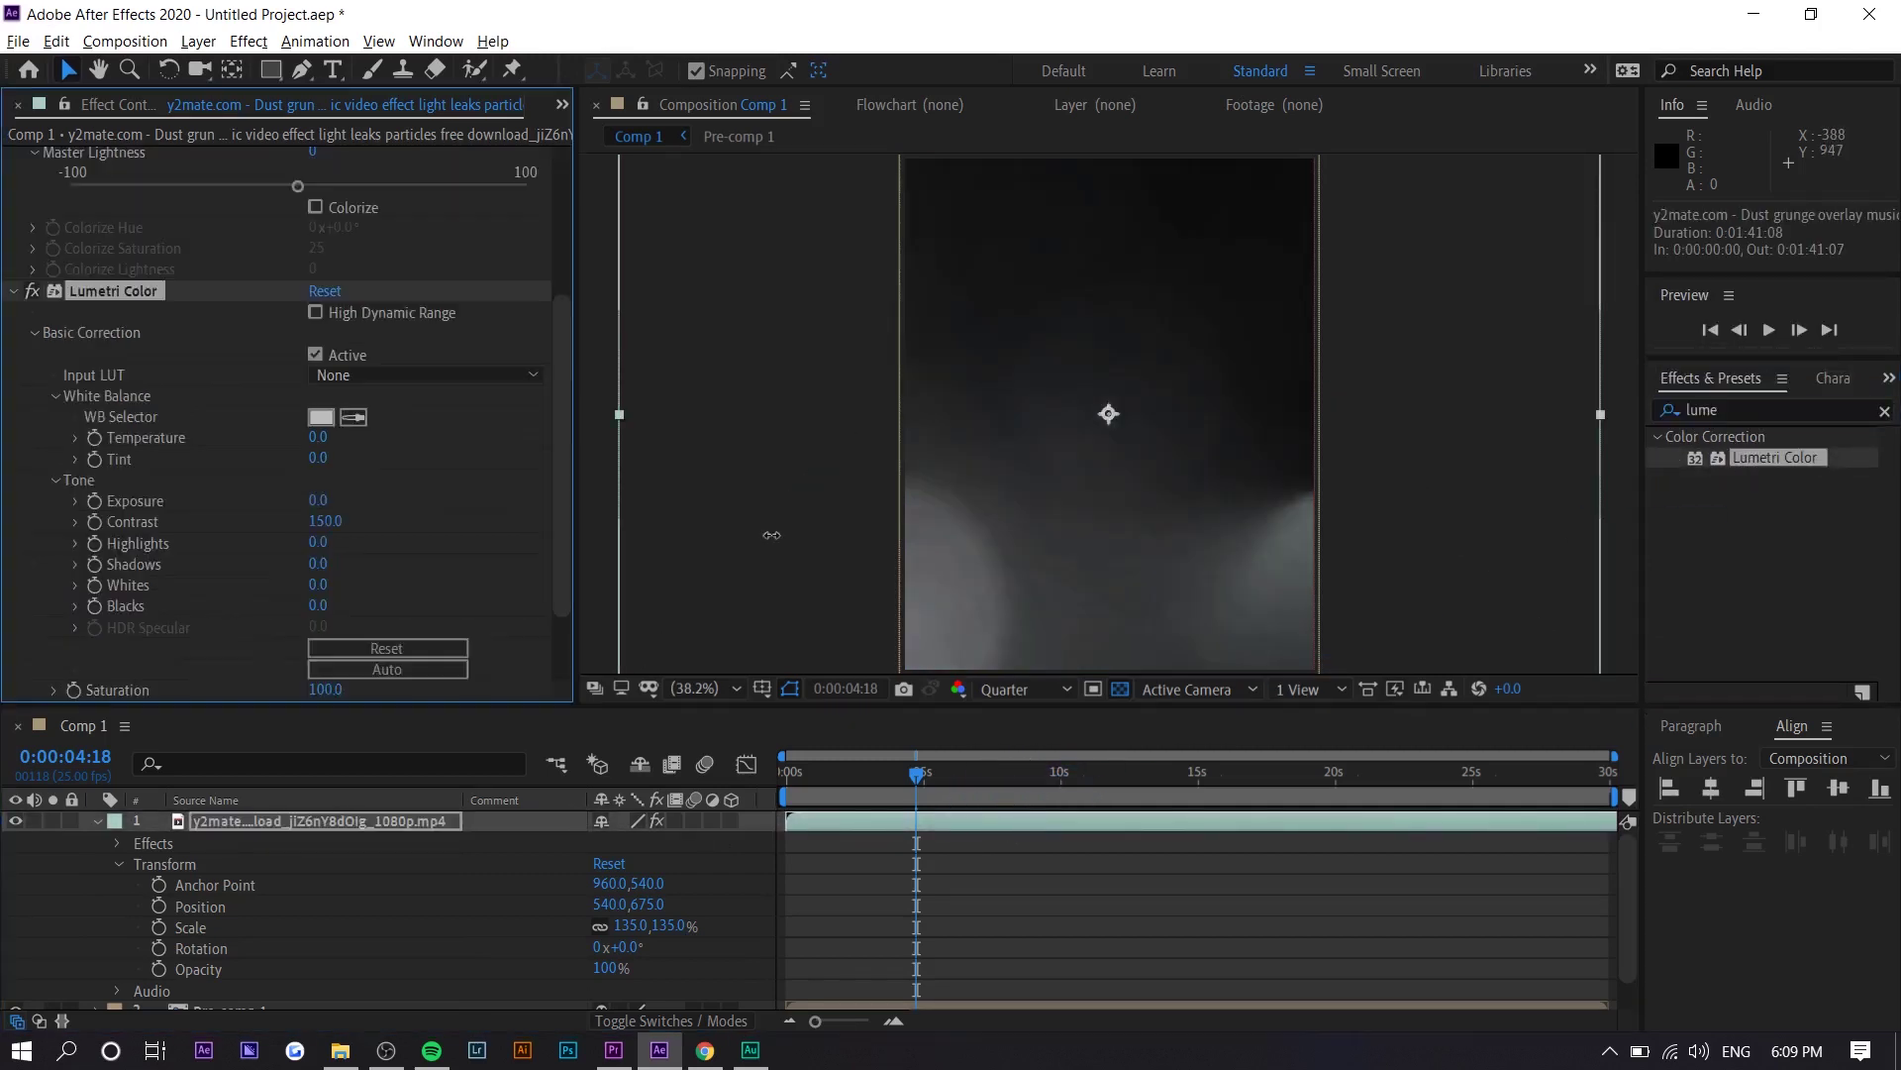
left_click(97, 821)
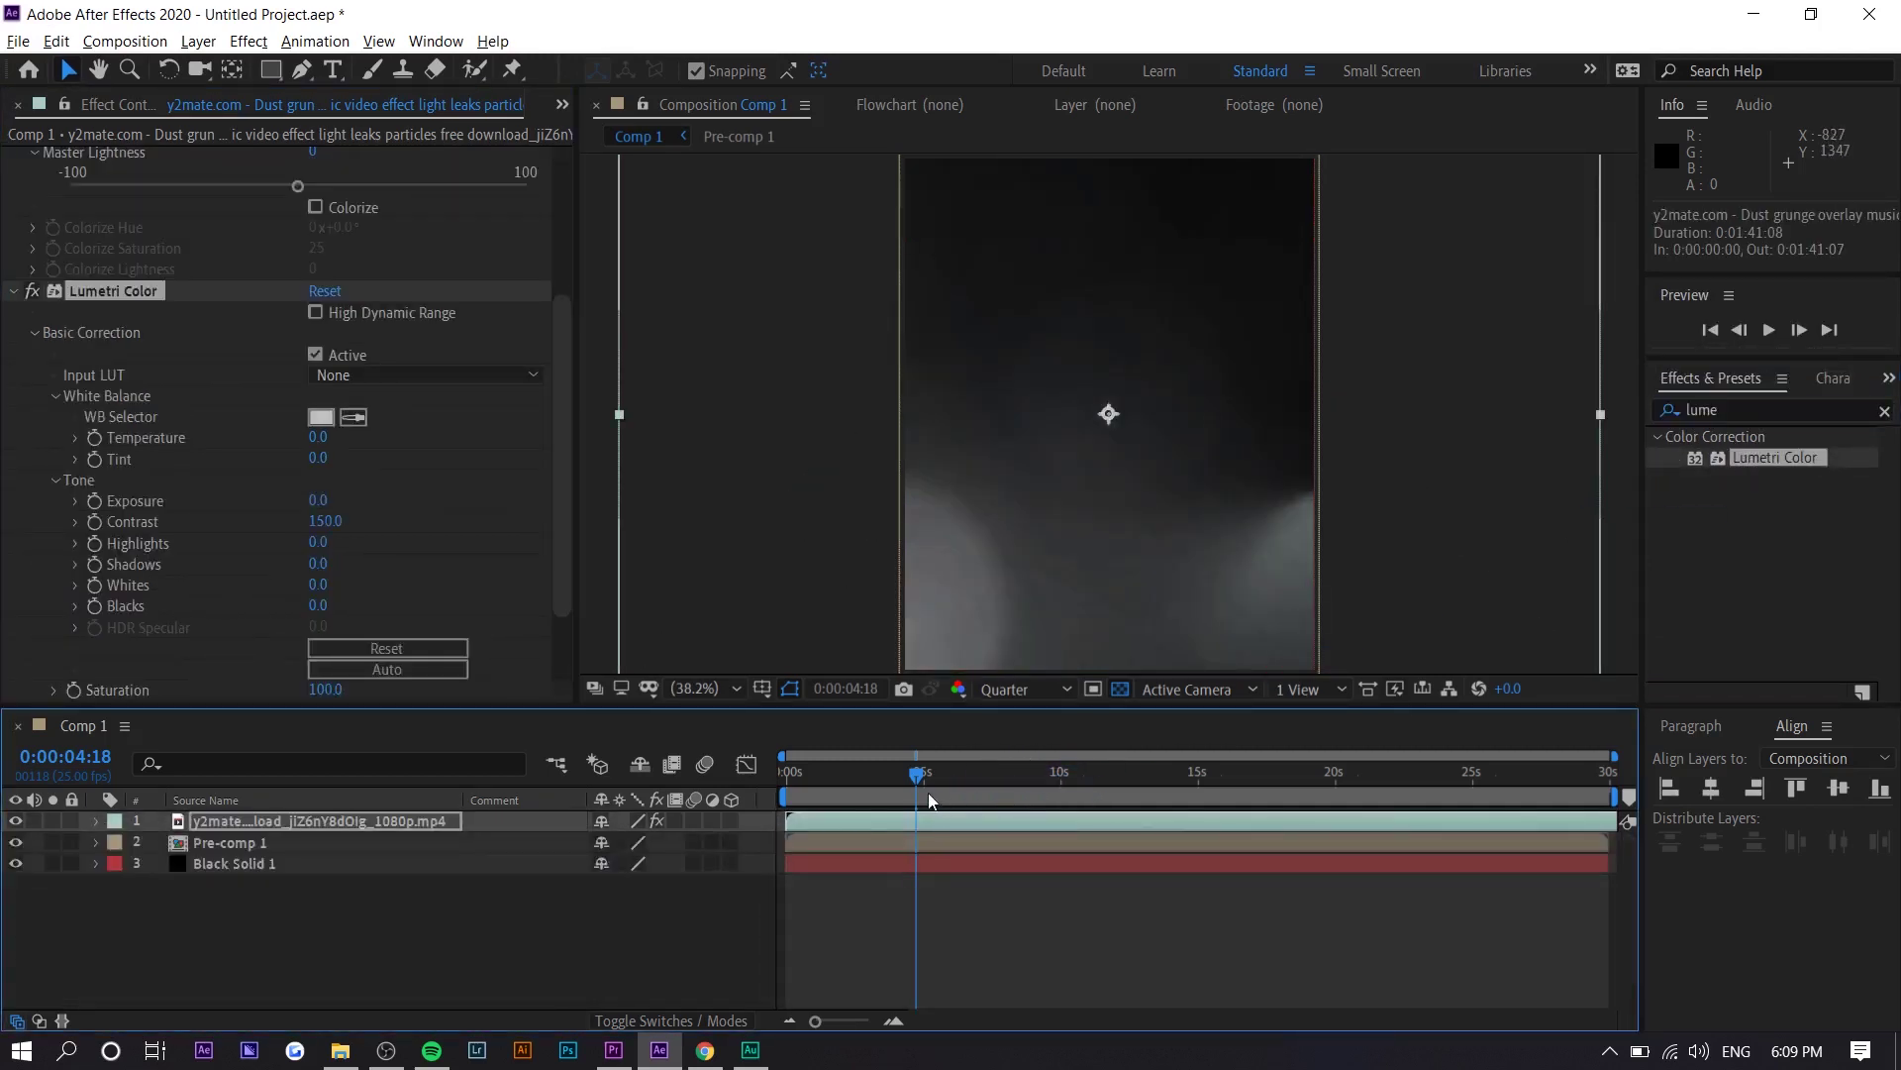
mouse_move(920, 783)
left_mouse_down()
mouse_move(852, 784)
mouse_move(883, 786)
left_mouse_up()
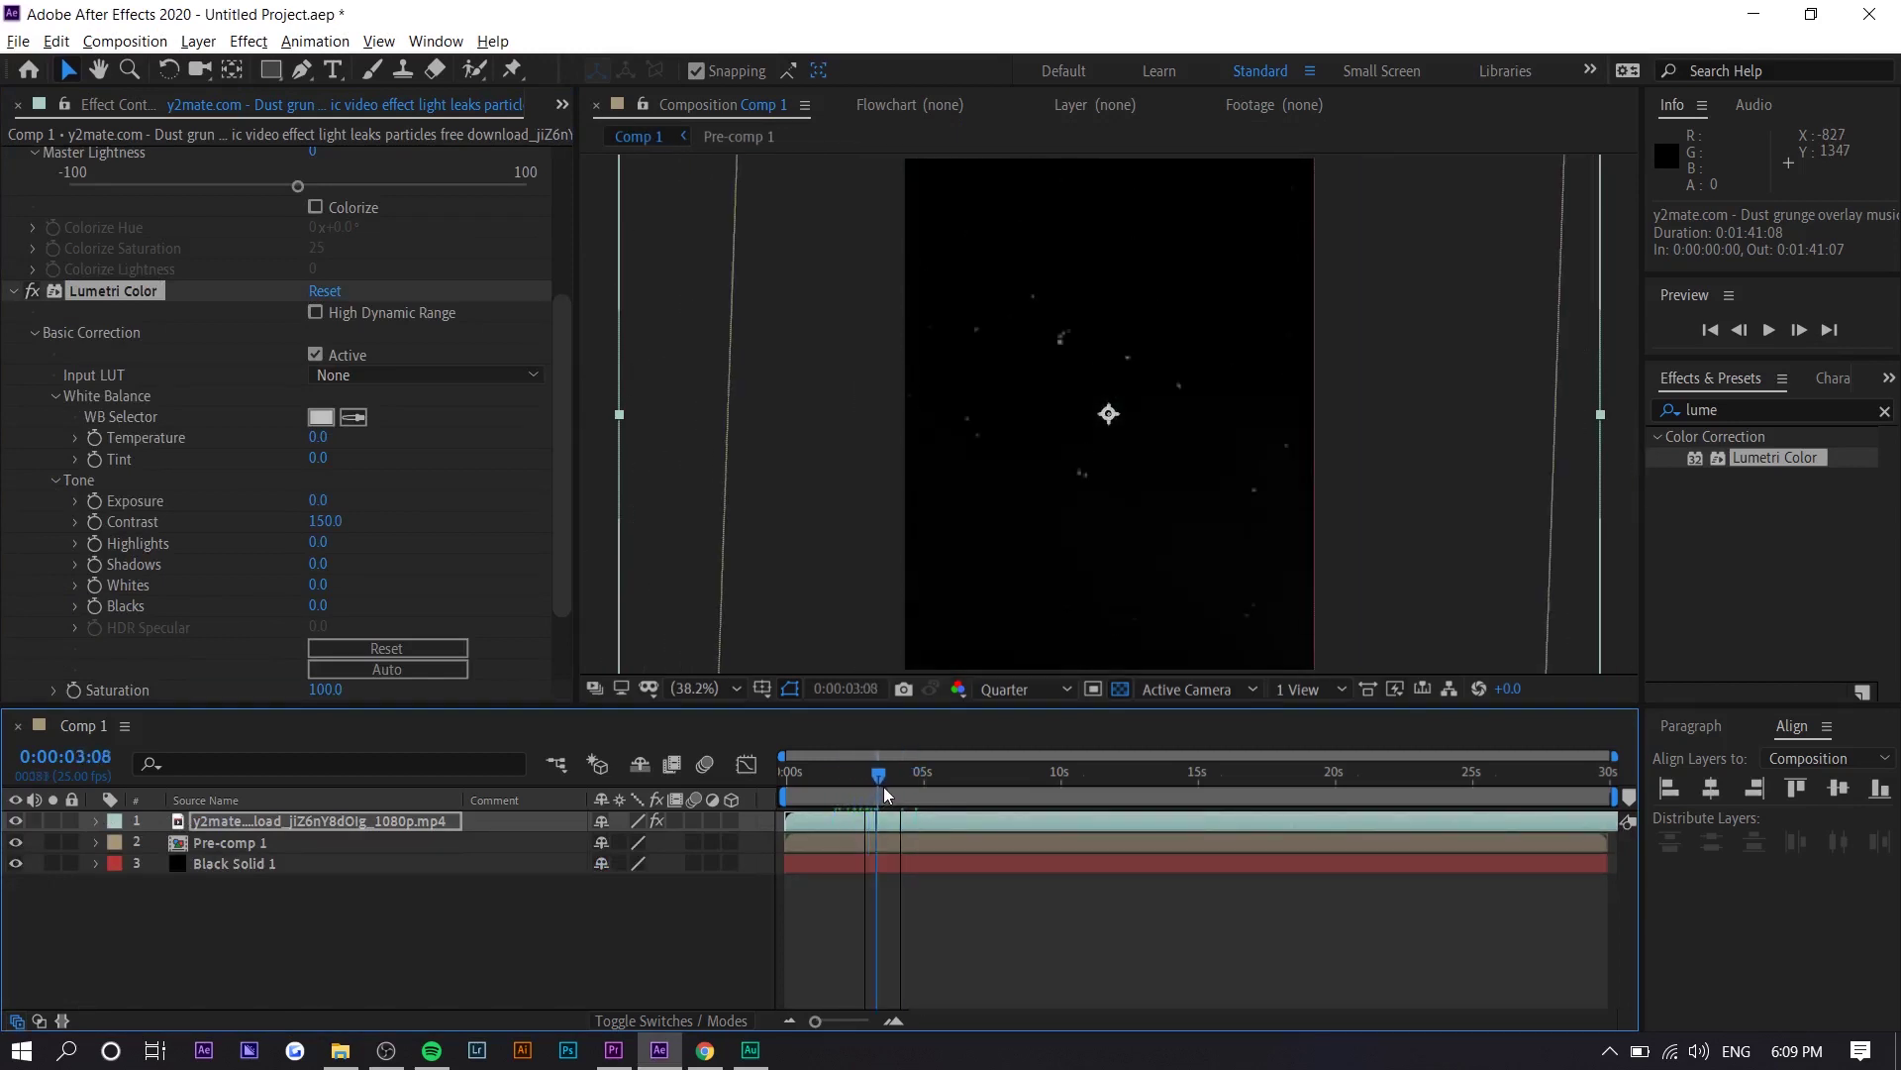
Step: Set the dust overlay layer's blending mode to Screen and preview the composition from the start
left_click(38, 1021)
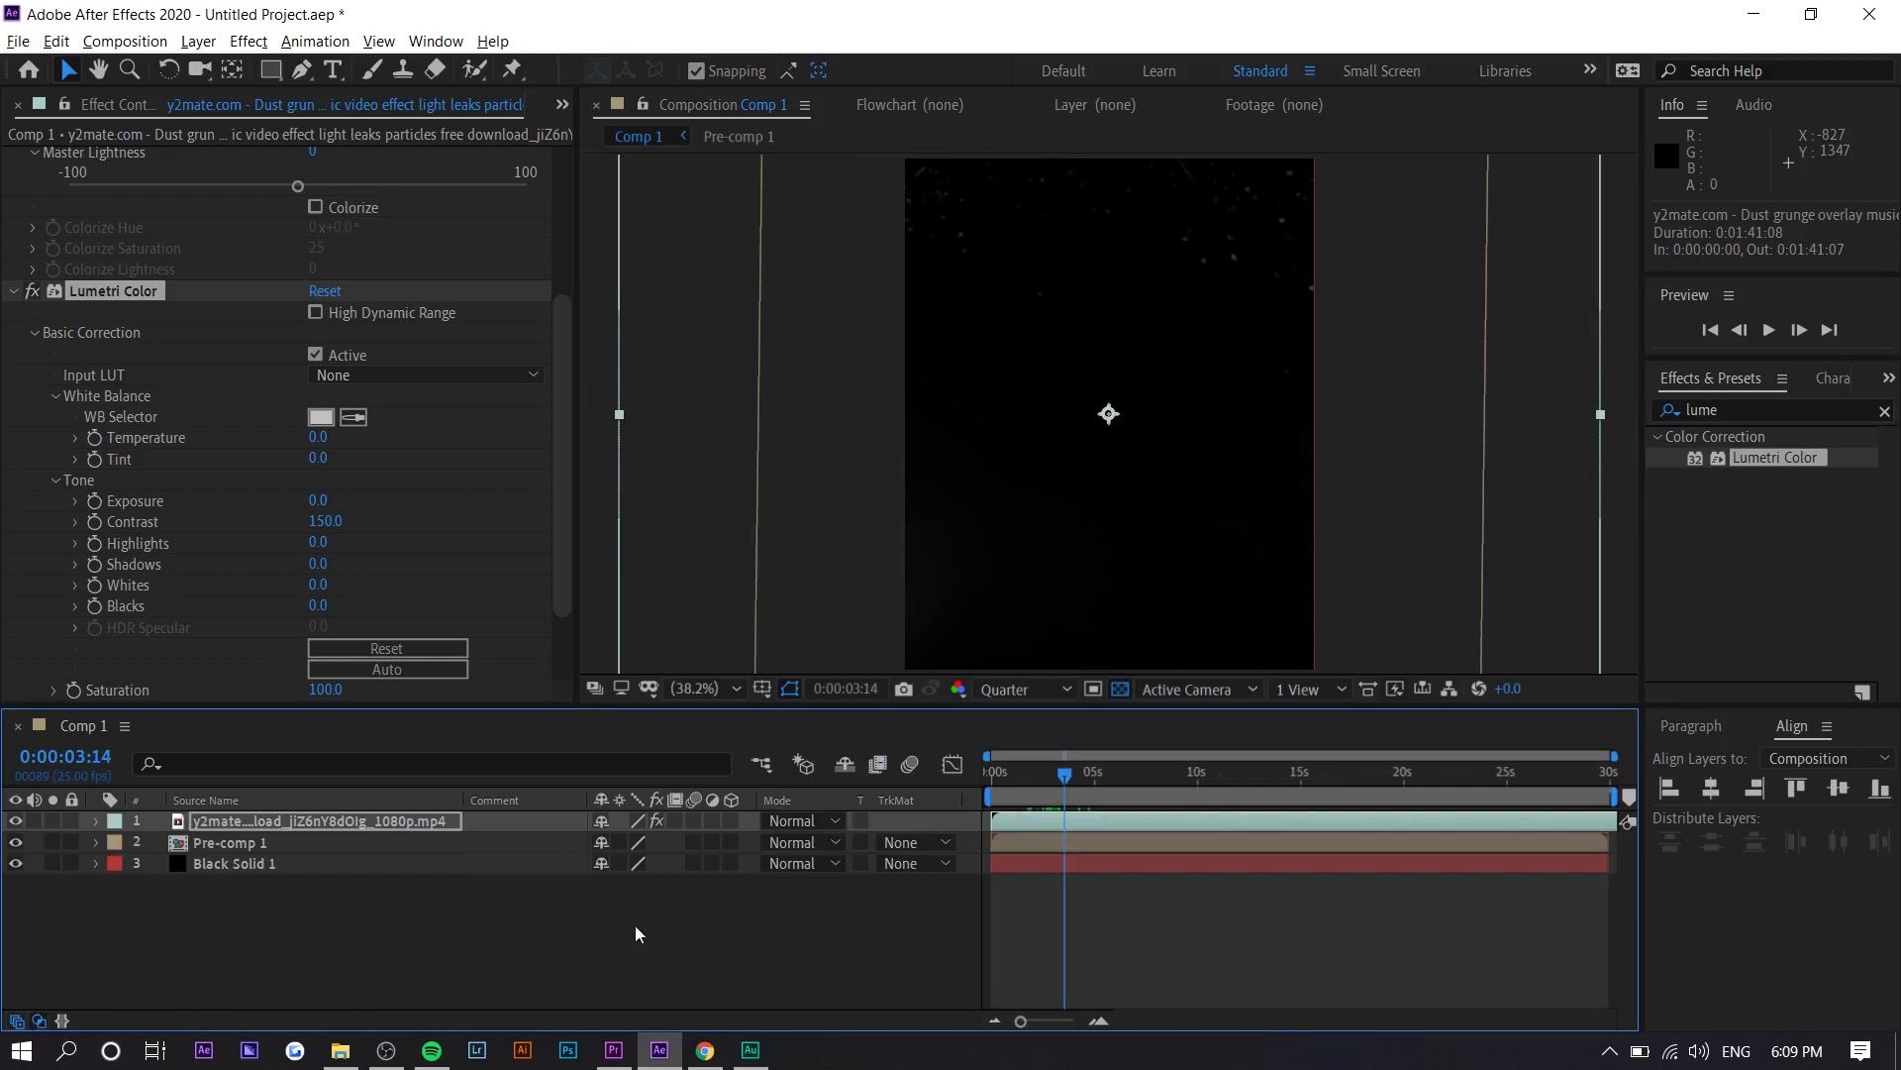
left_click(807, 820)
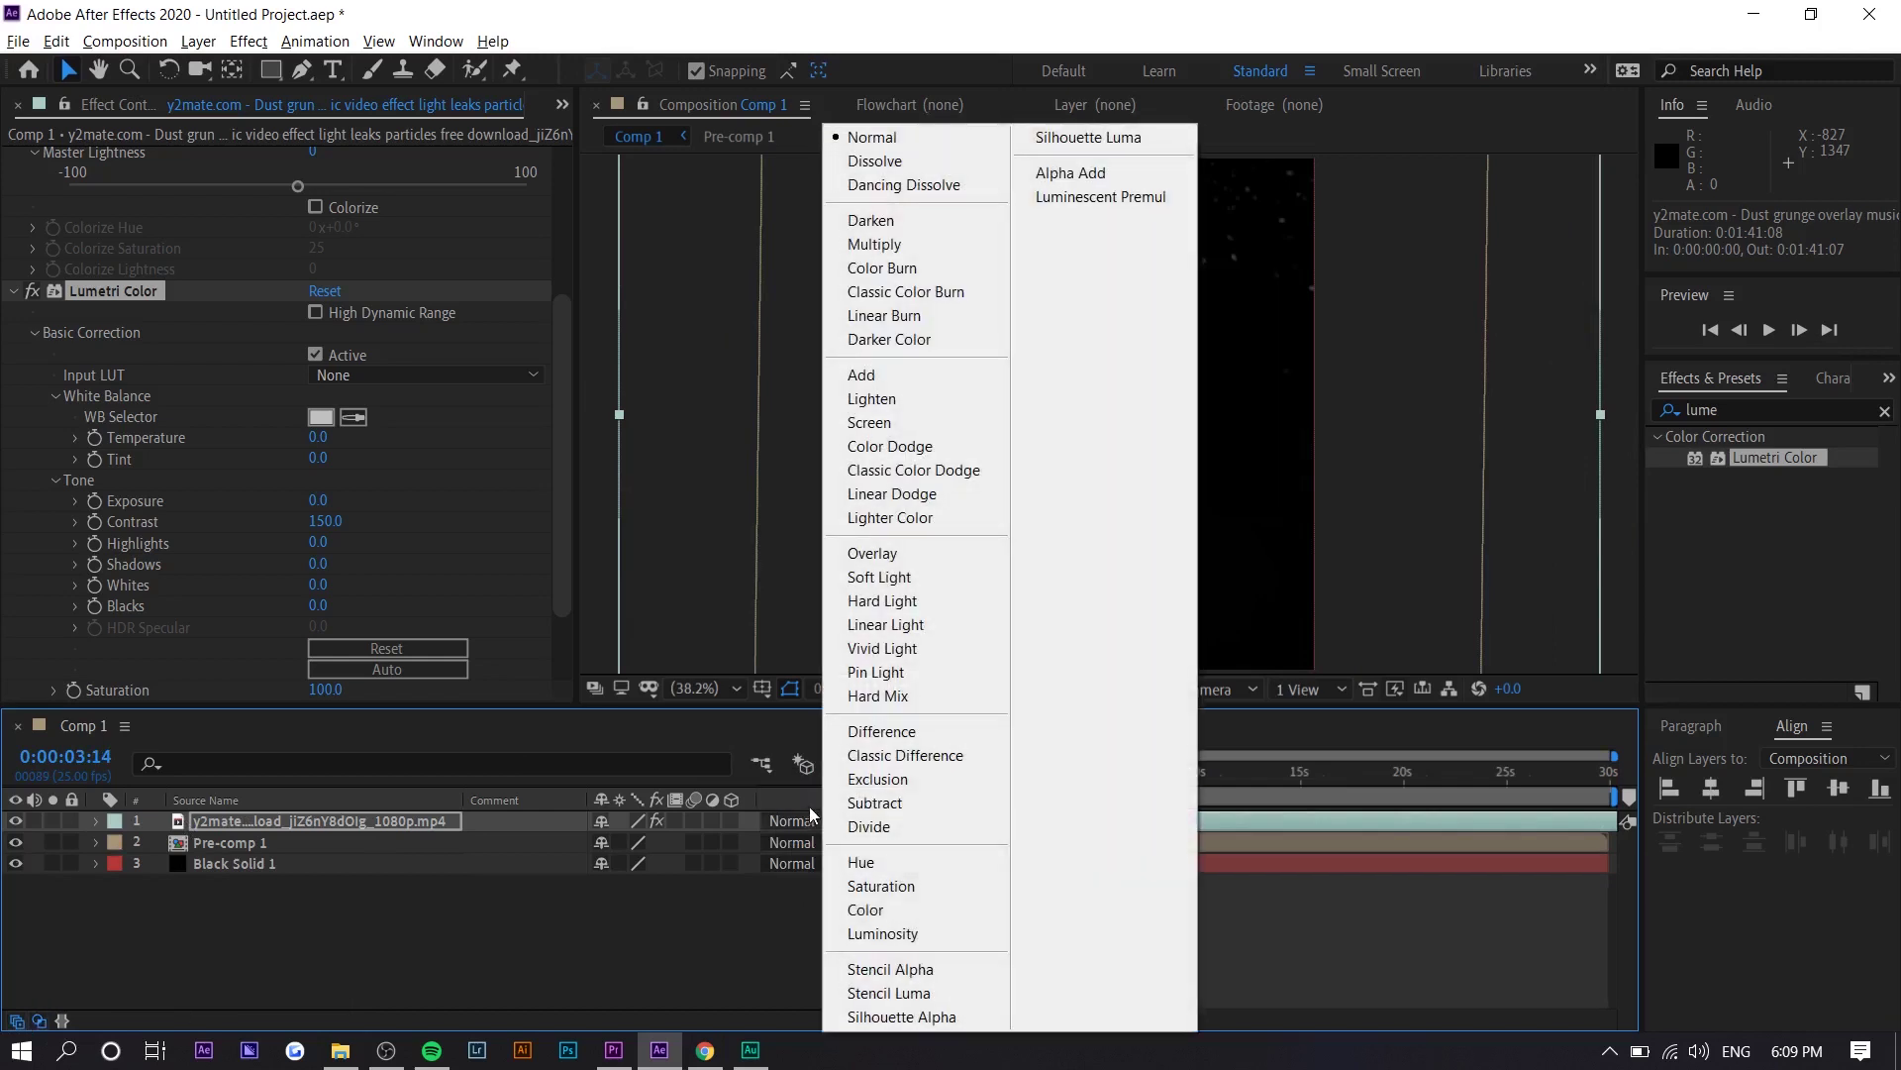
left_click(871, 422)
left_click_drag(1065, 771, 988, 783)
key("space")
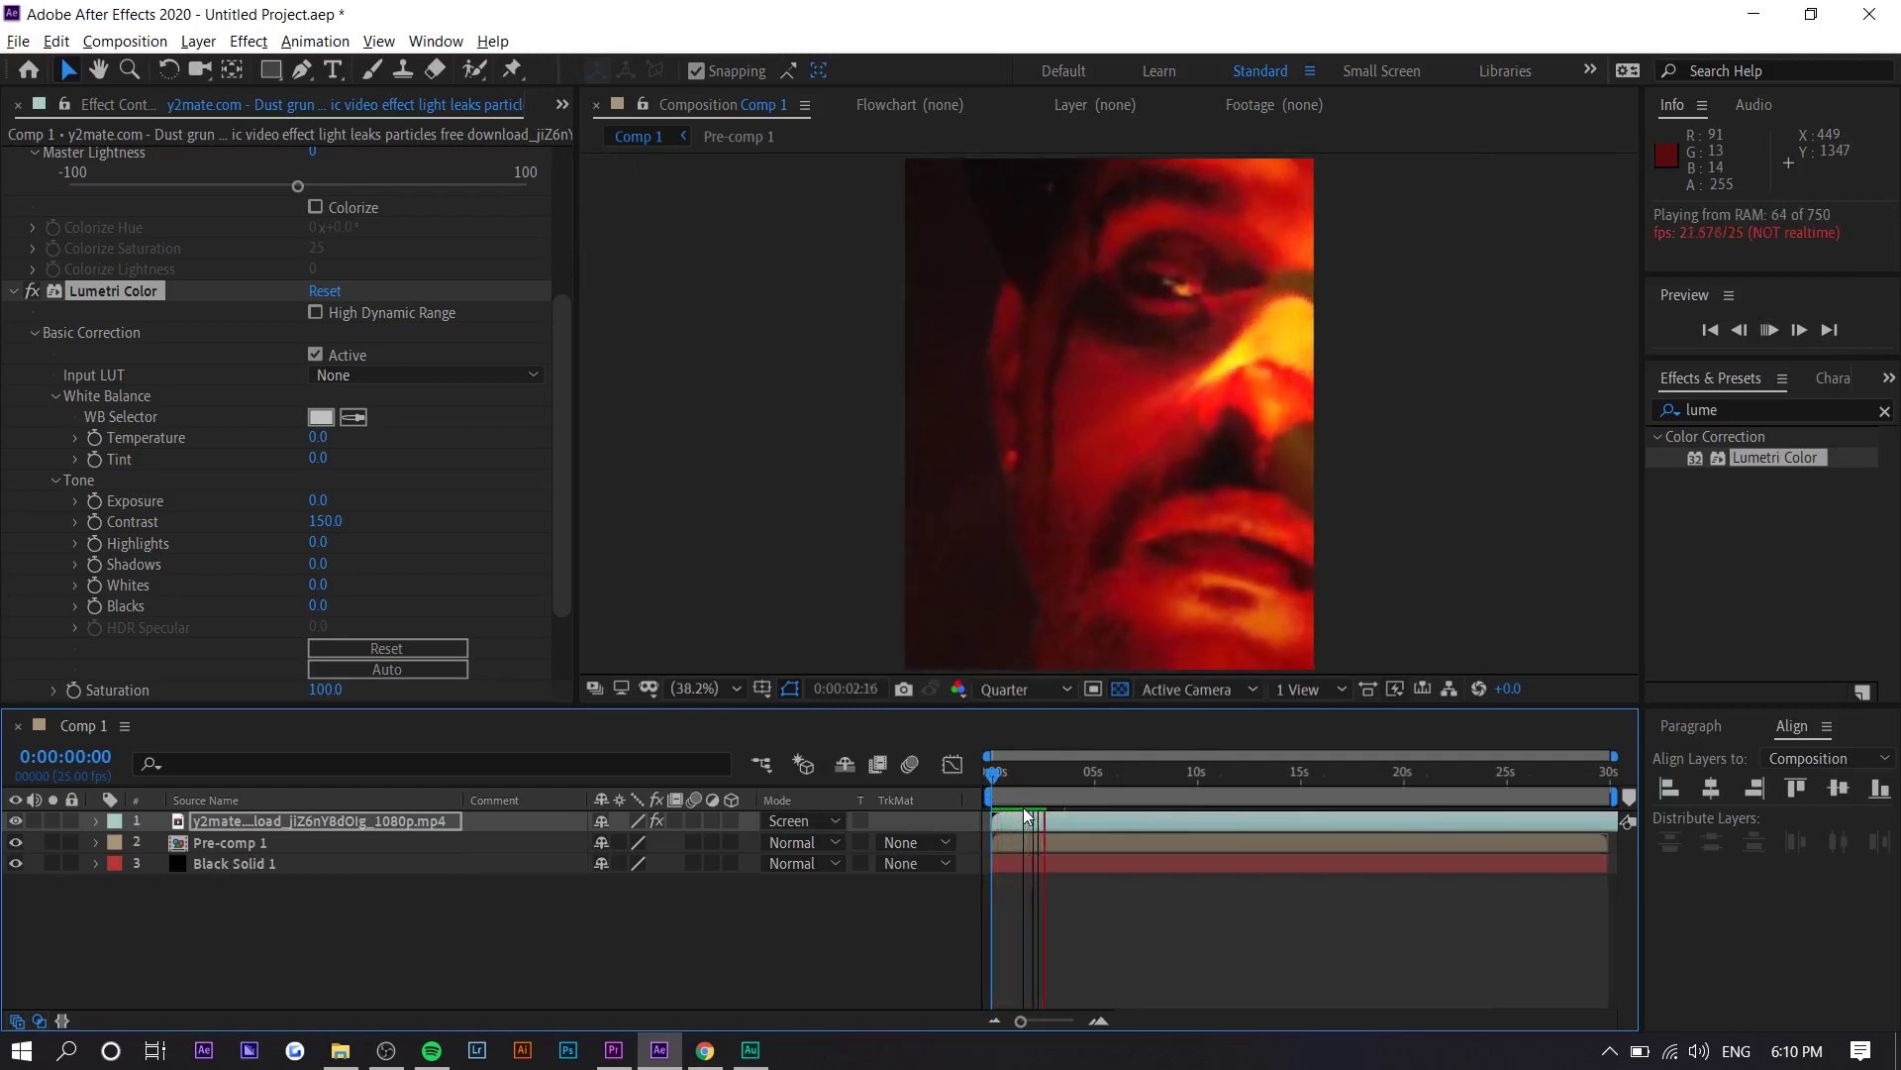
key("space")
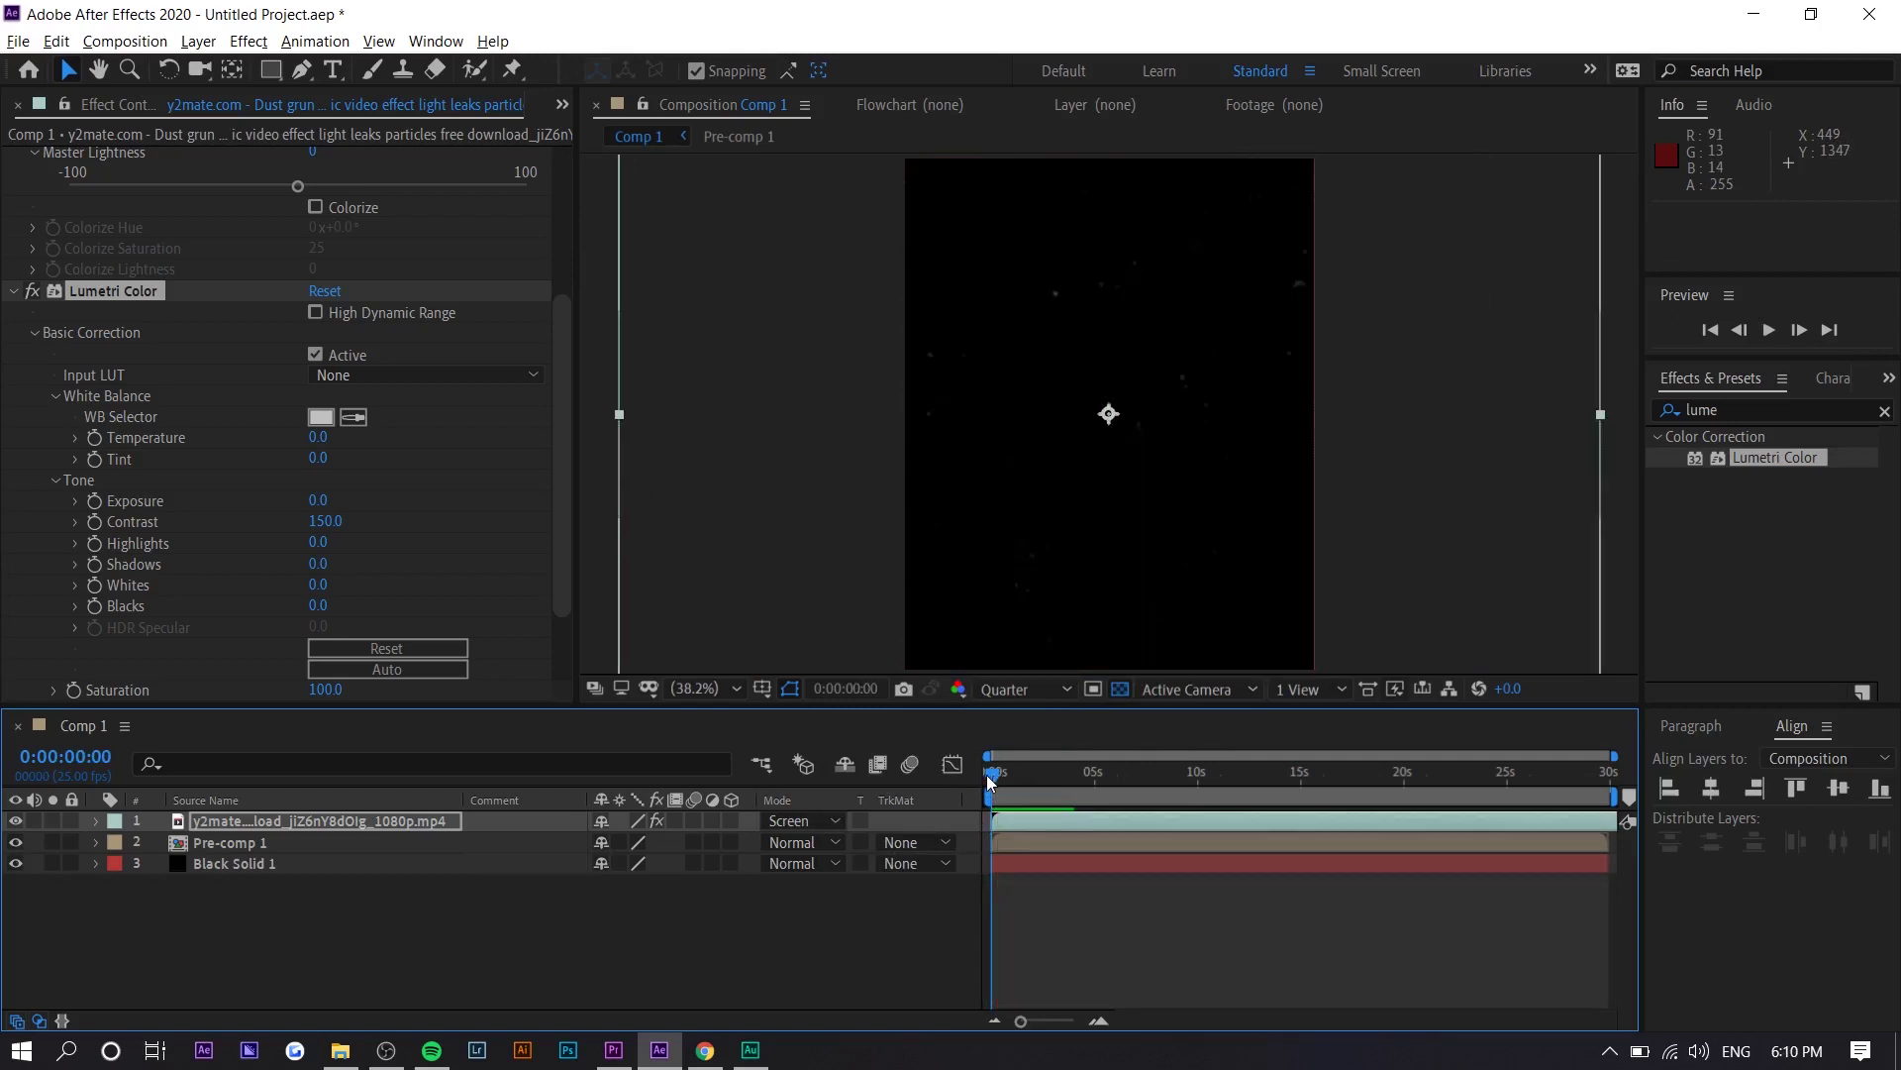
Step: Shift the dust overlay layer to start at about 5.5 seconds and preview it from there
left_click(1010, 785)
left_click_drag(1015, 820, 1129, 792)
left_click(1152, 781)
key("space")
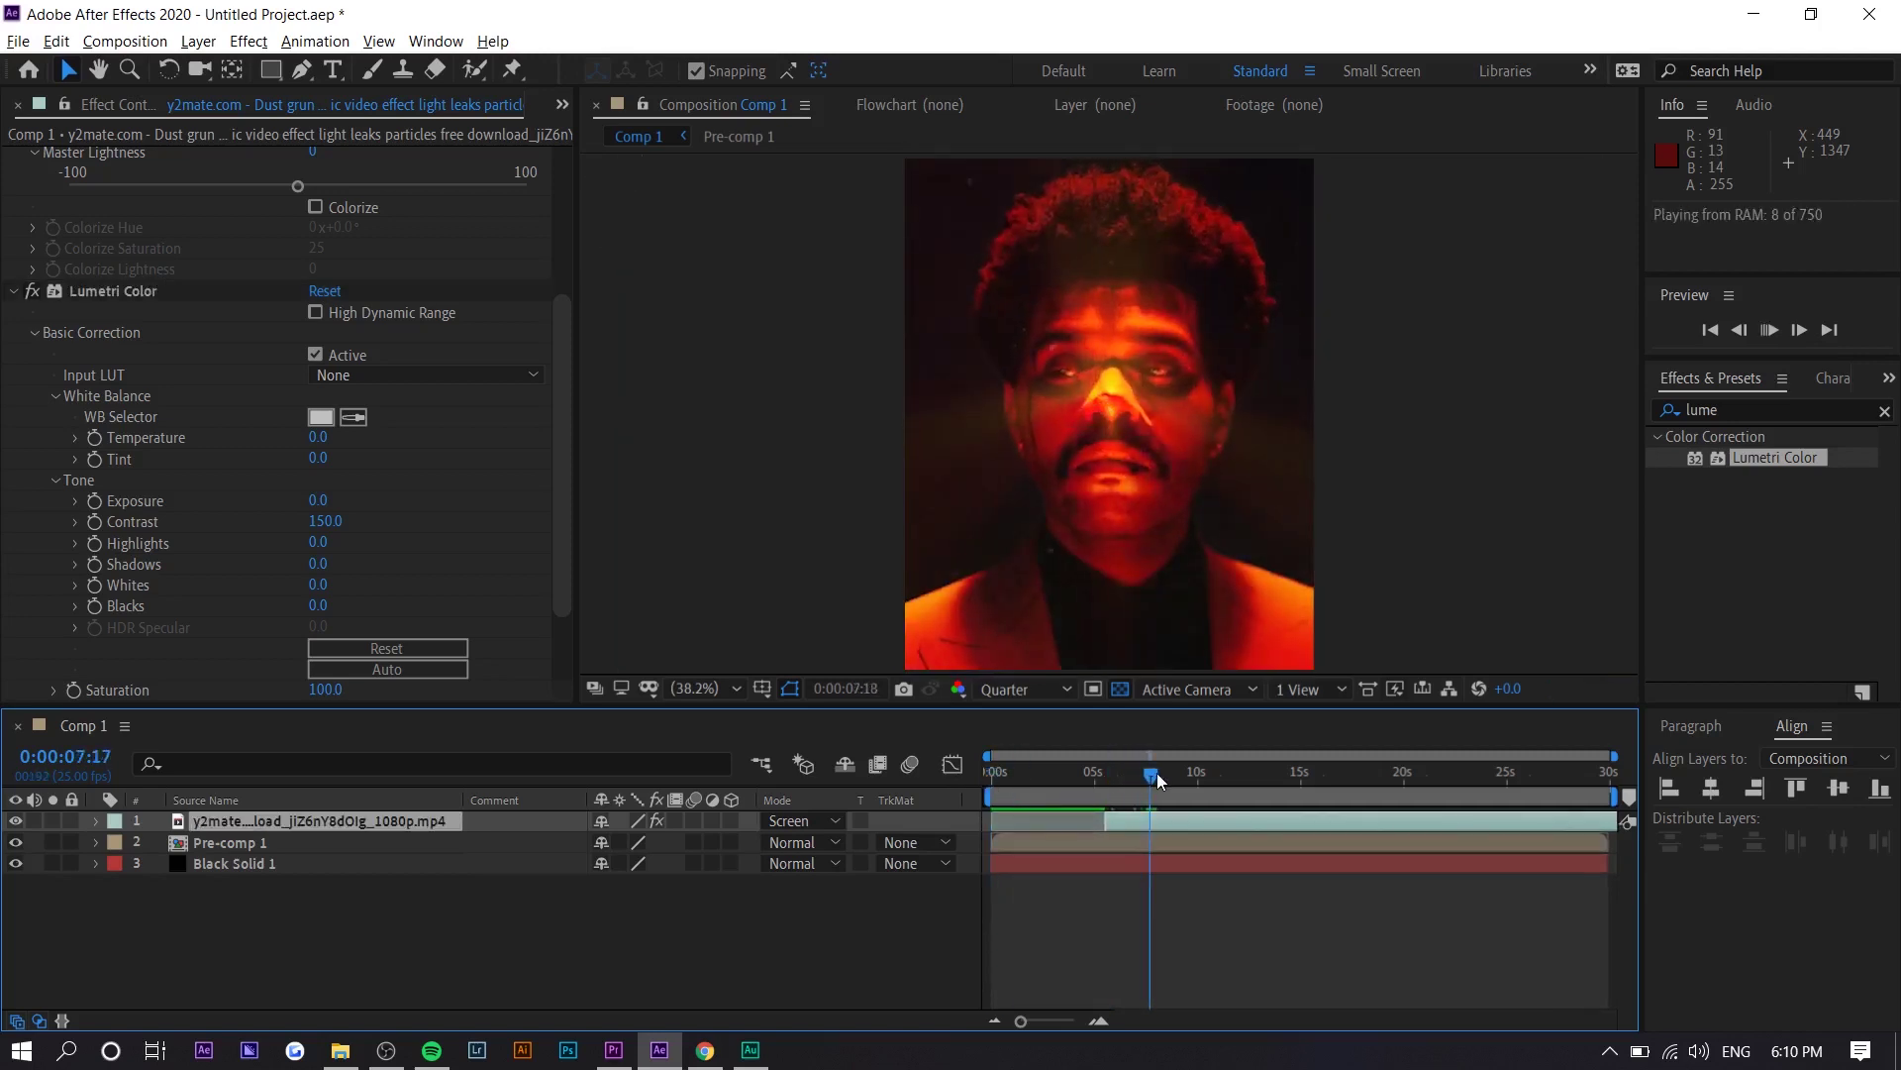
Step: Scale the dust overlay layer to 701% and preview the composition from about 5.5 seconds
left_click(97, 821)
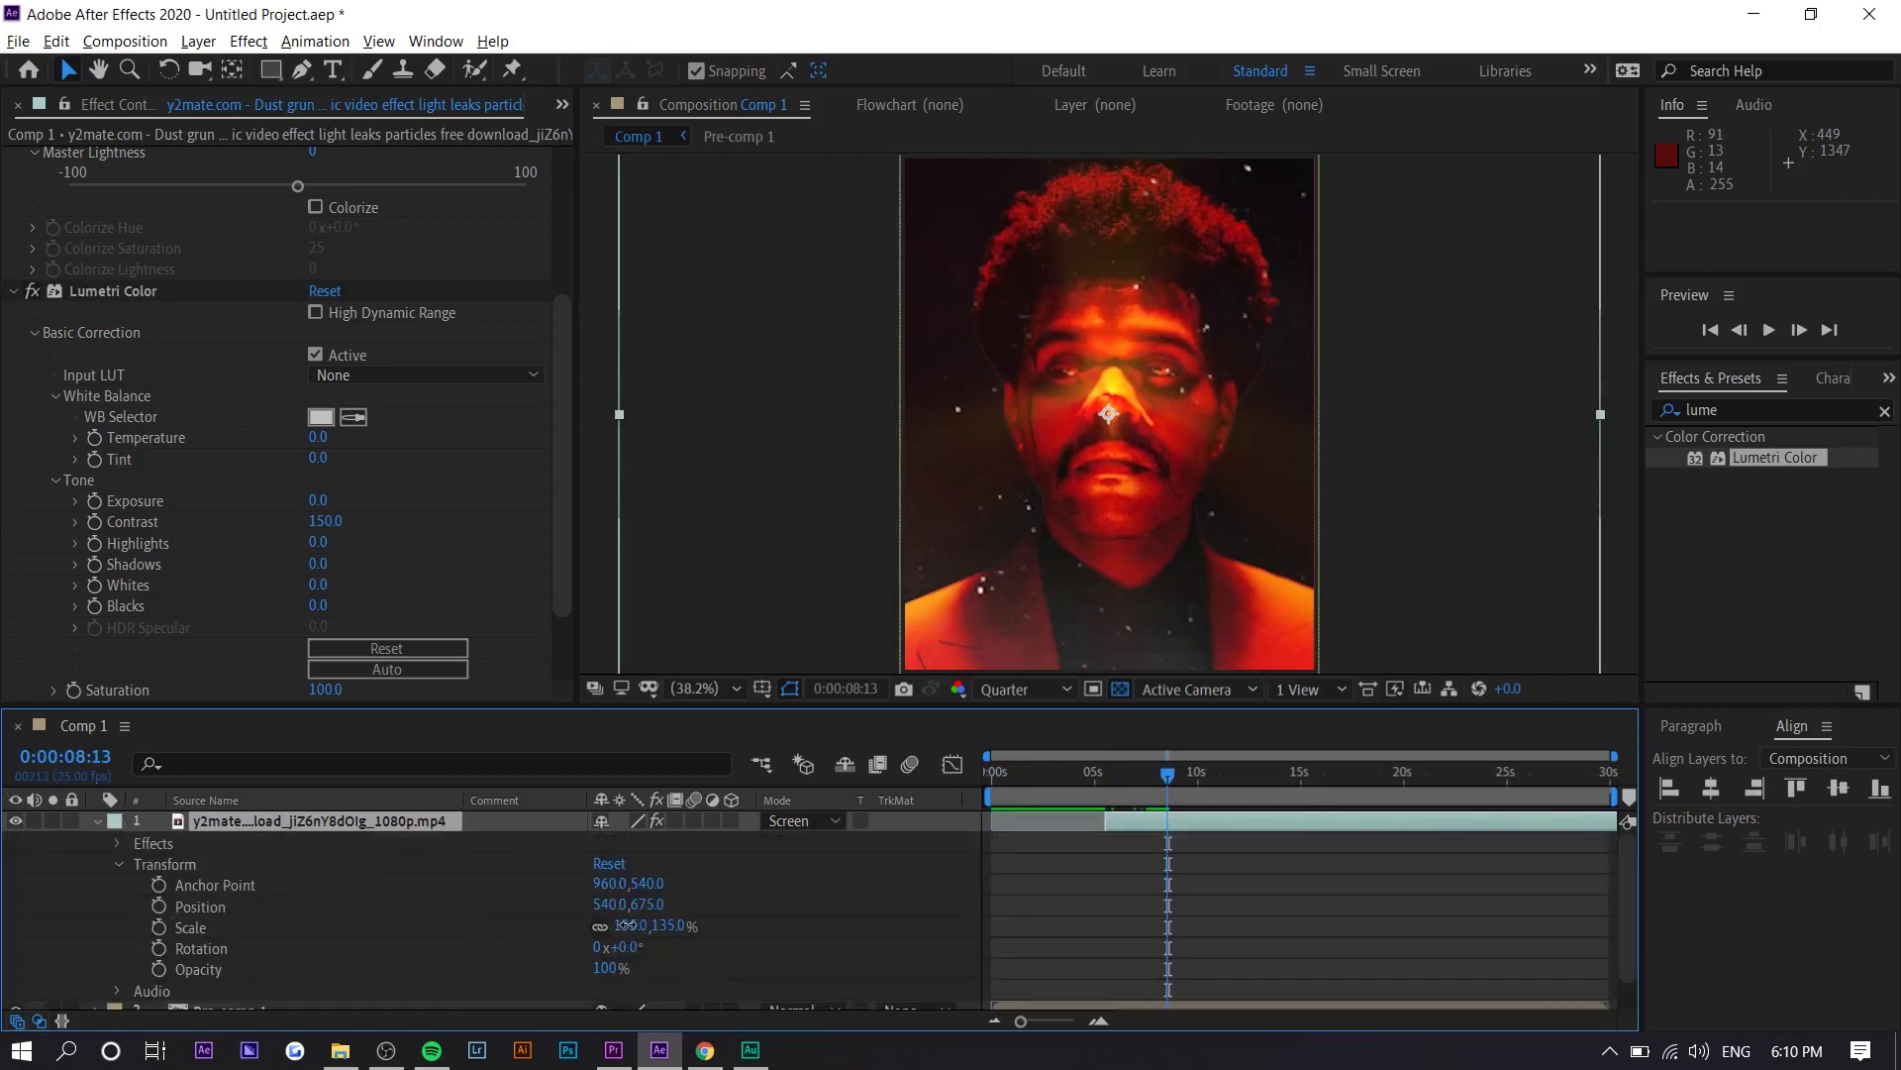
left_click_drag(626, 924, 1294, 892)
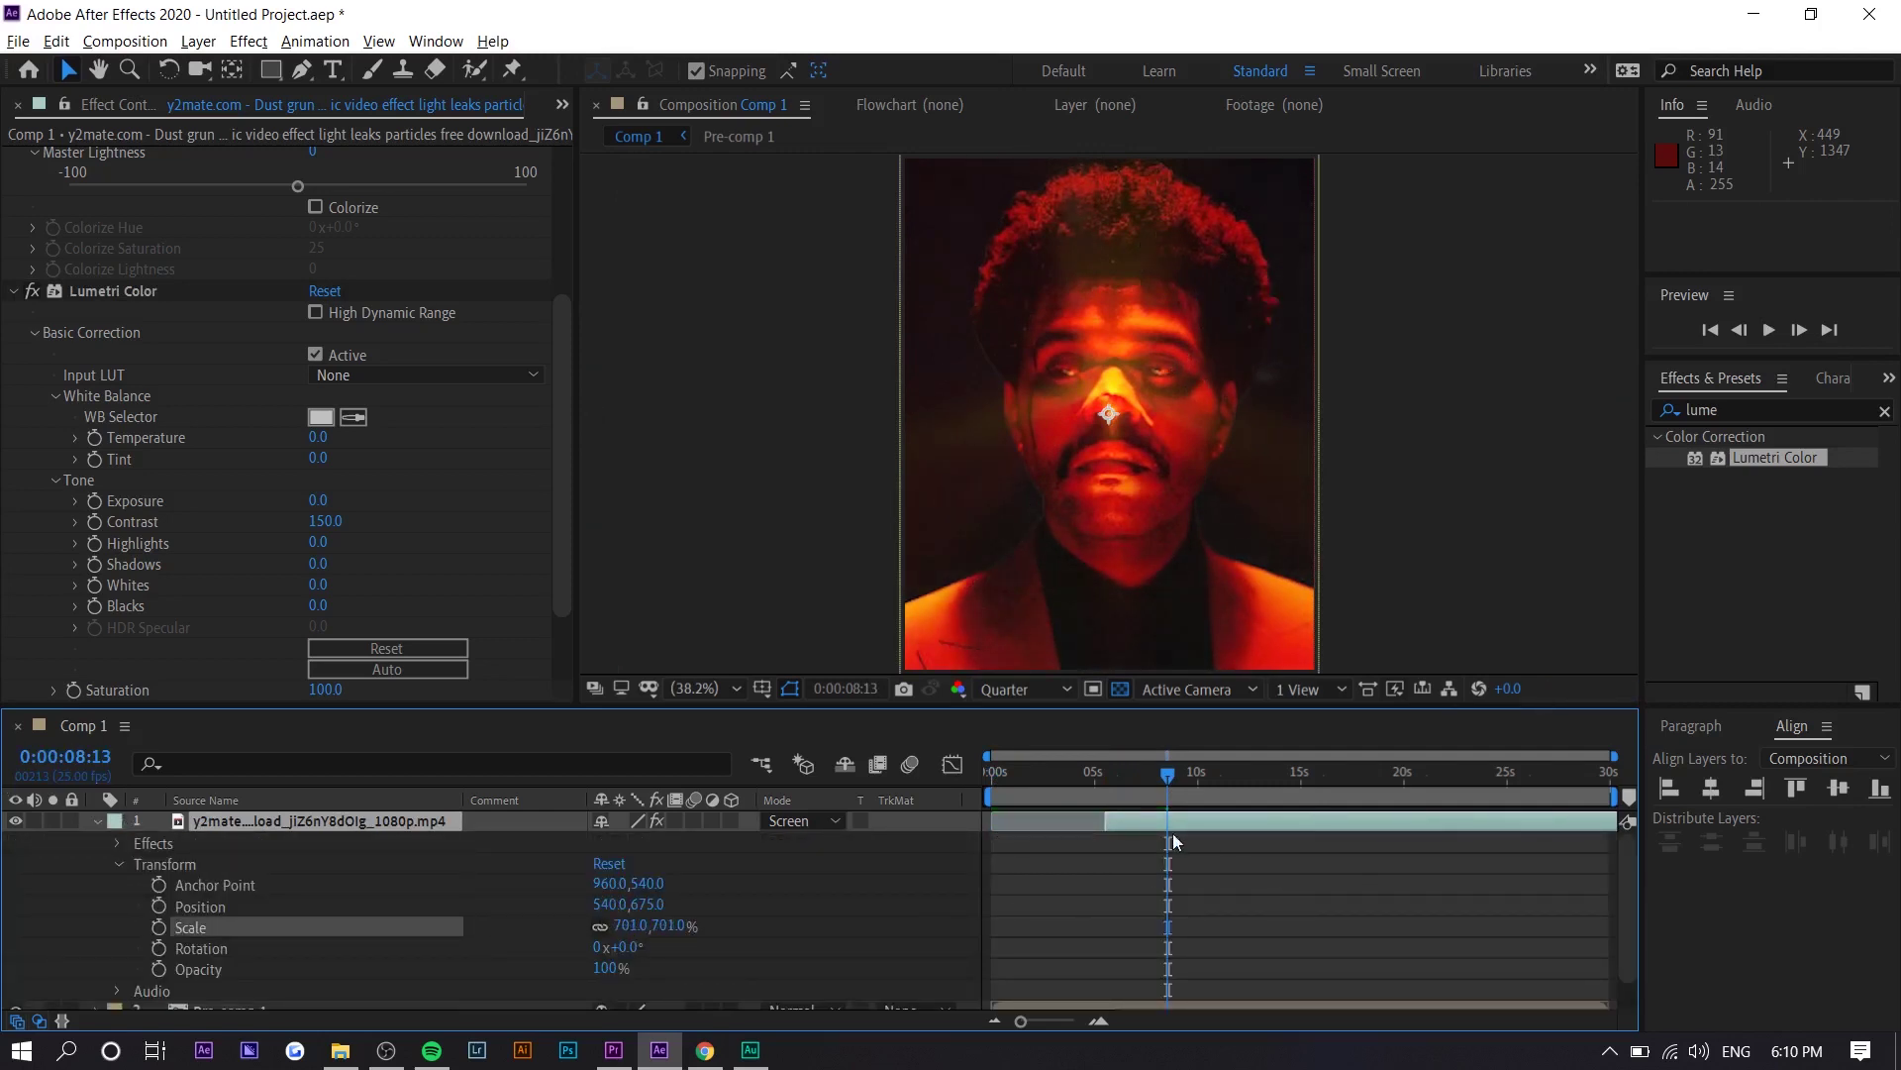
left_click(1107, 771)
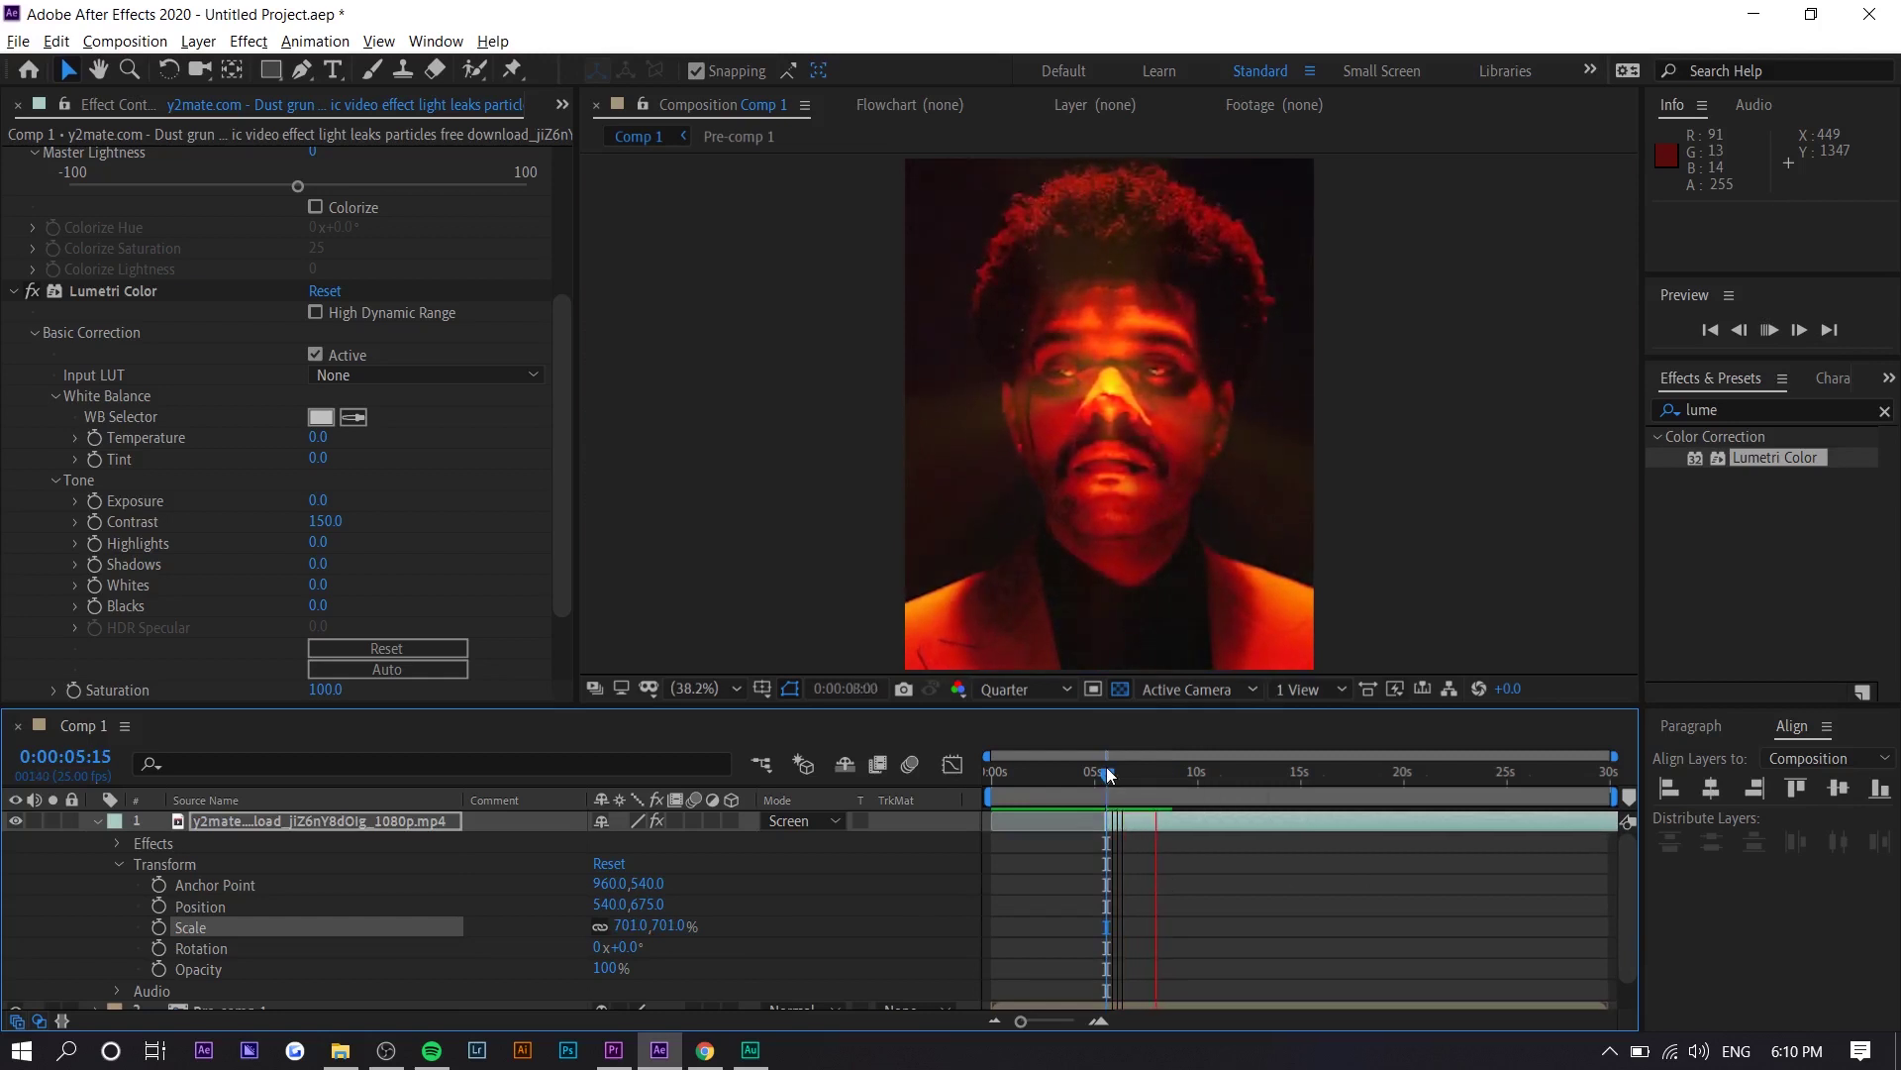
key("space")
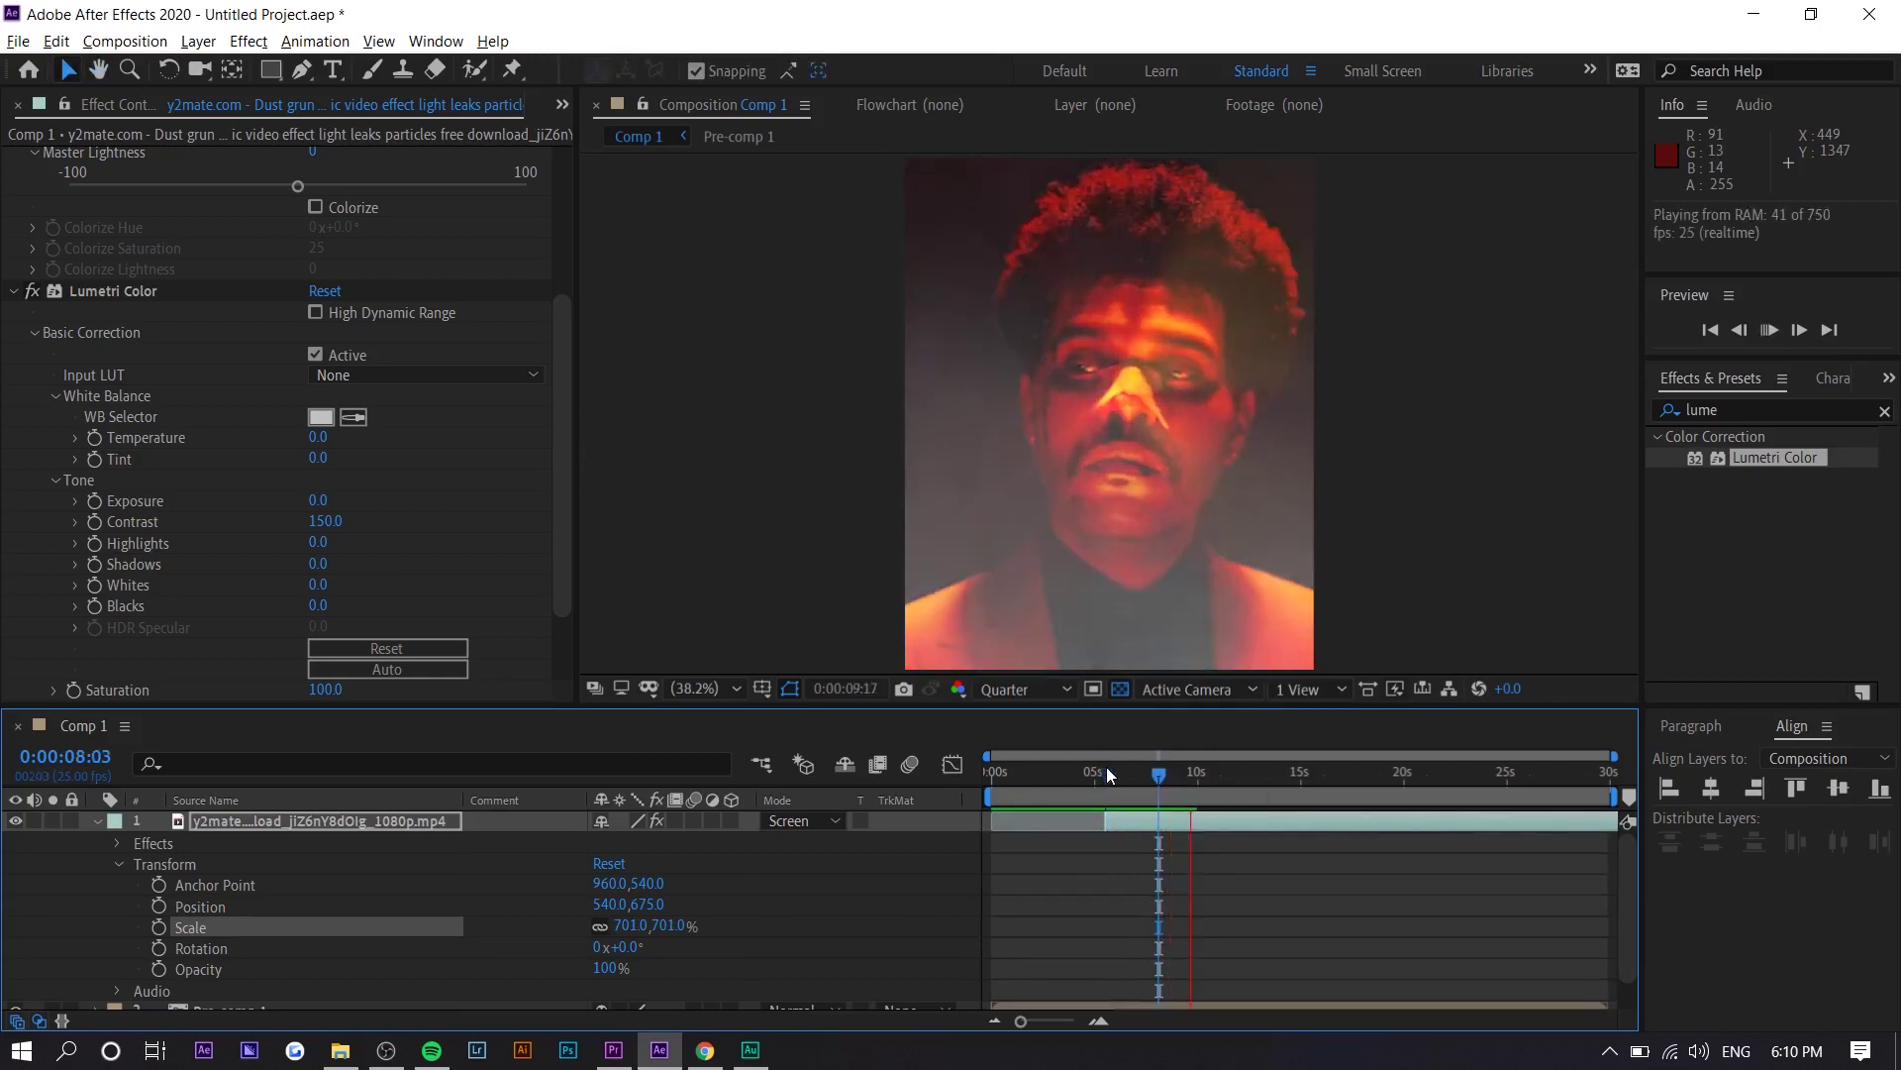
left_click(1378, 776)
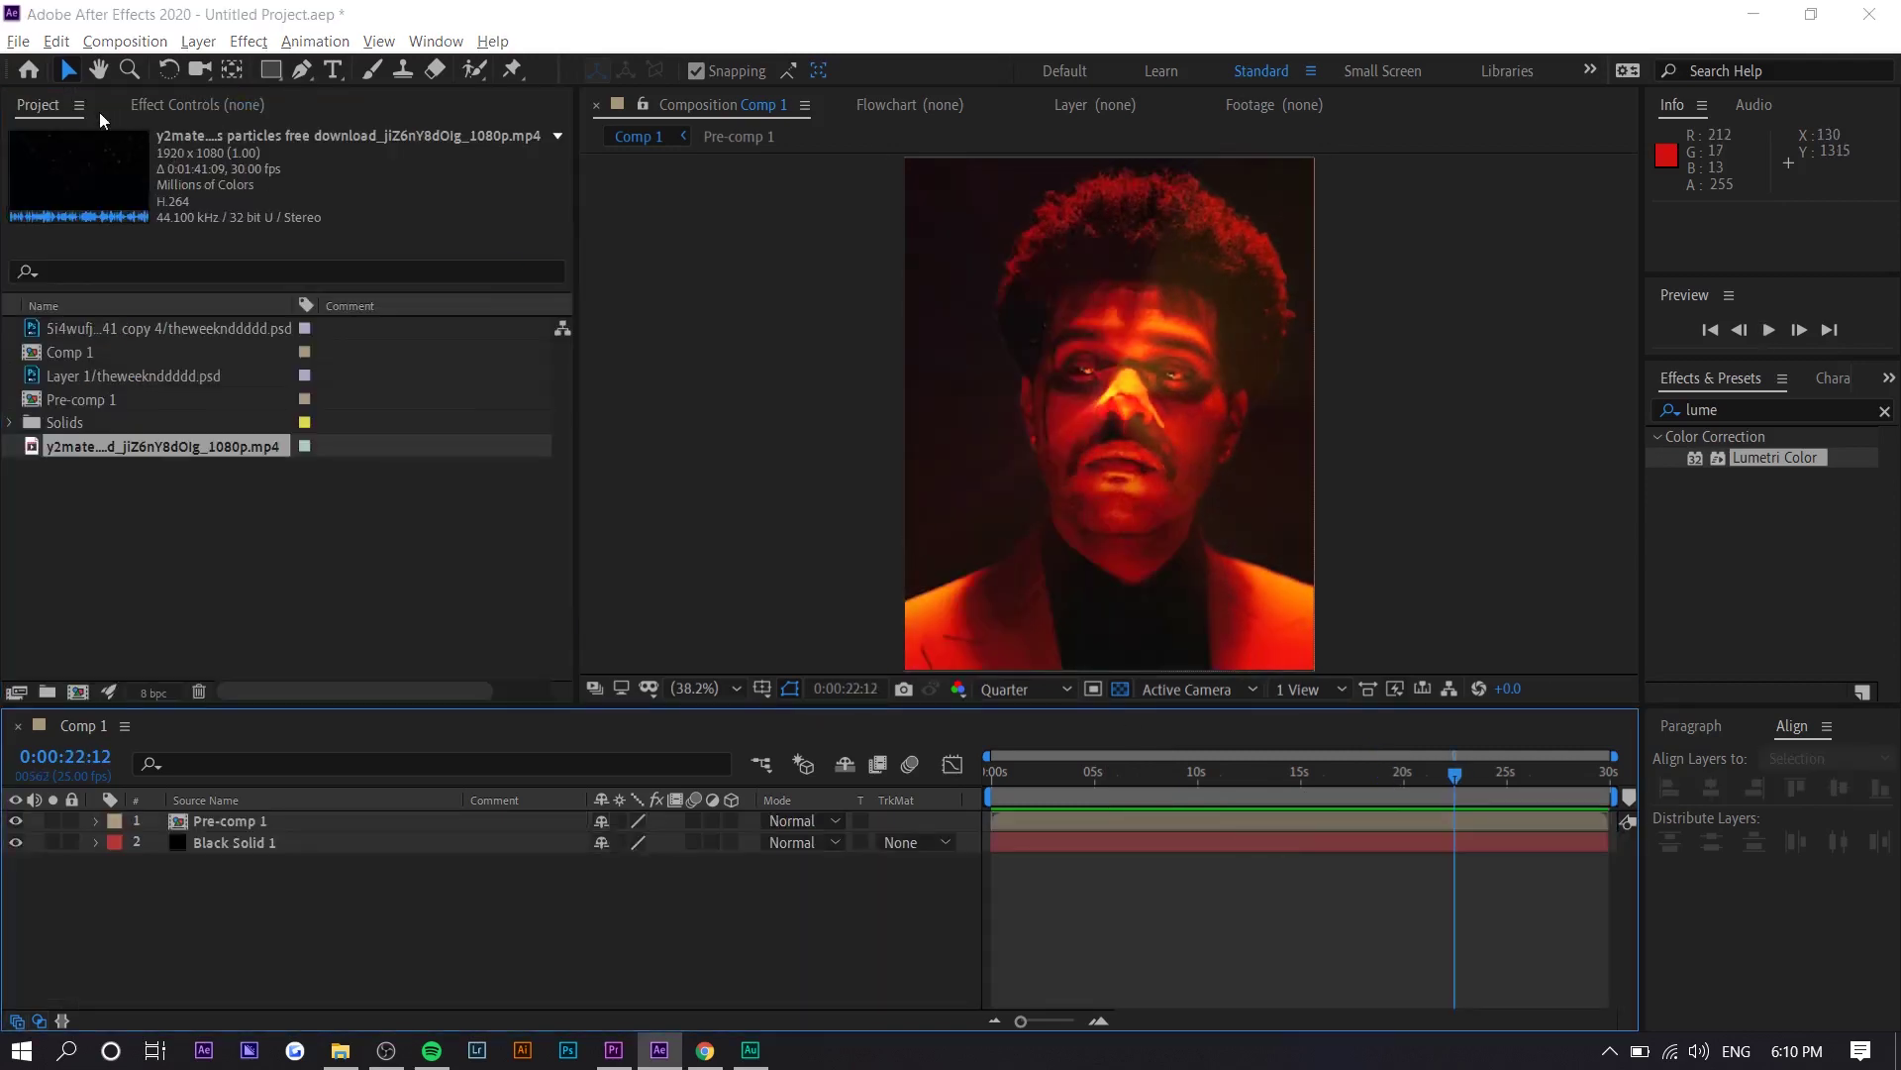
Step: Open the recent project weeknd.aep without saving the changes to the untitled project
key("ctrl+s")
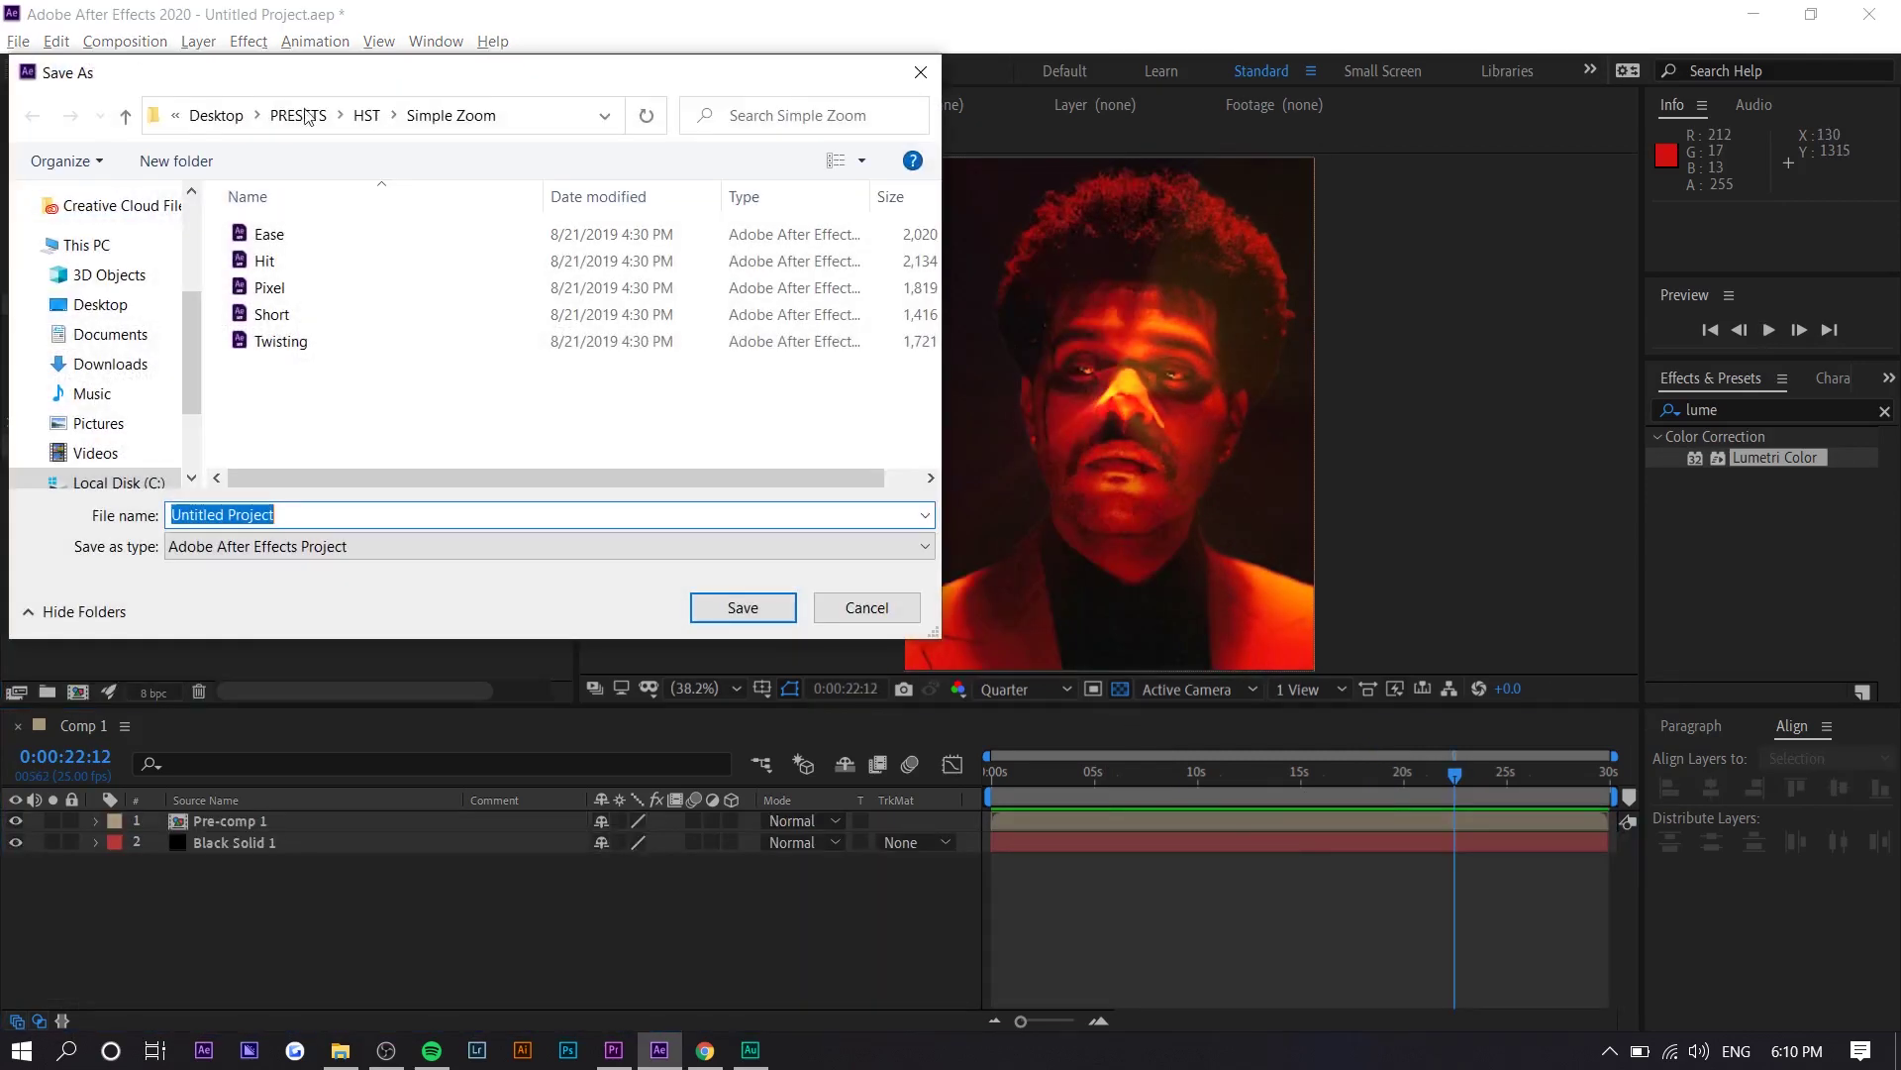
left_click(866, 607)
left_click(18, 41)
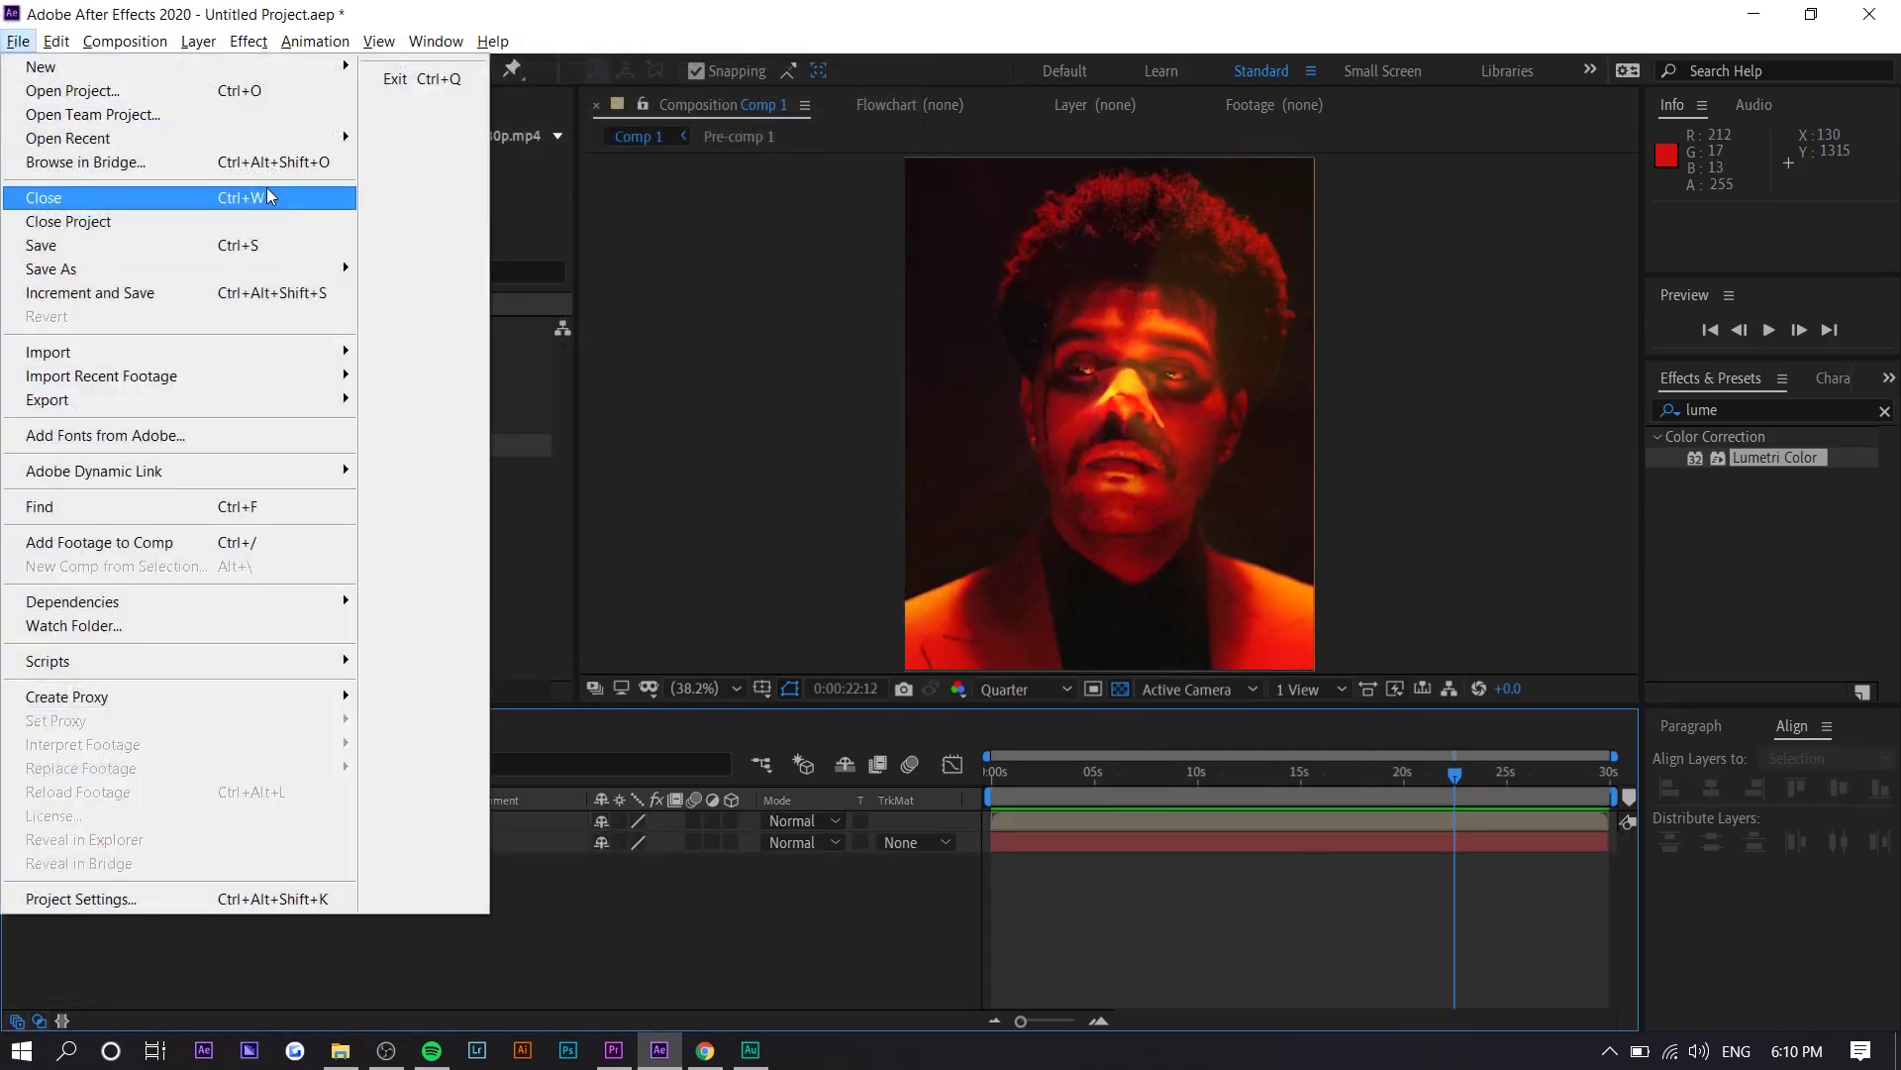
mouse_move(266, 138)
left_click(458, 141)
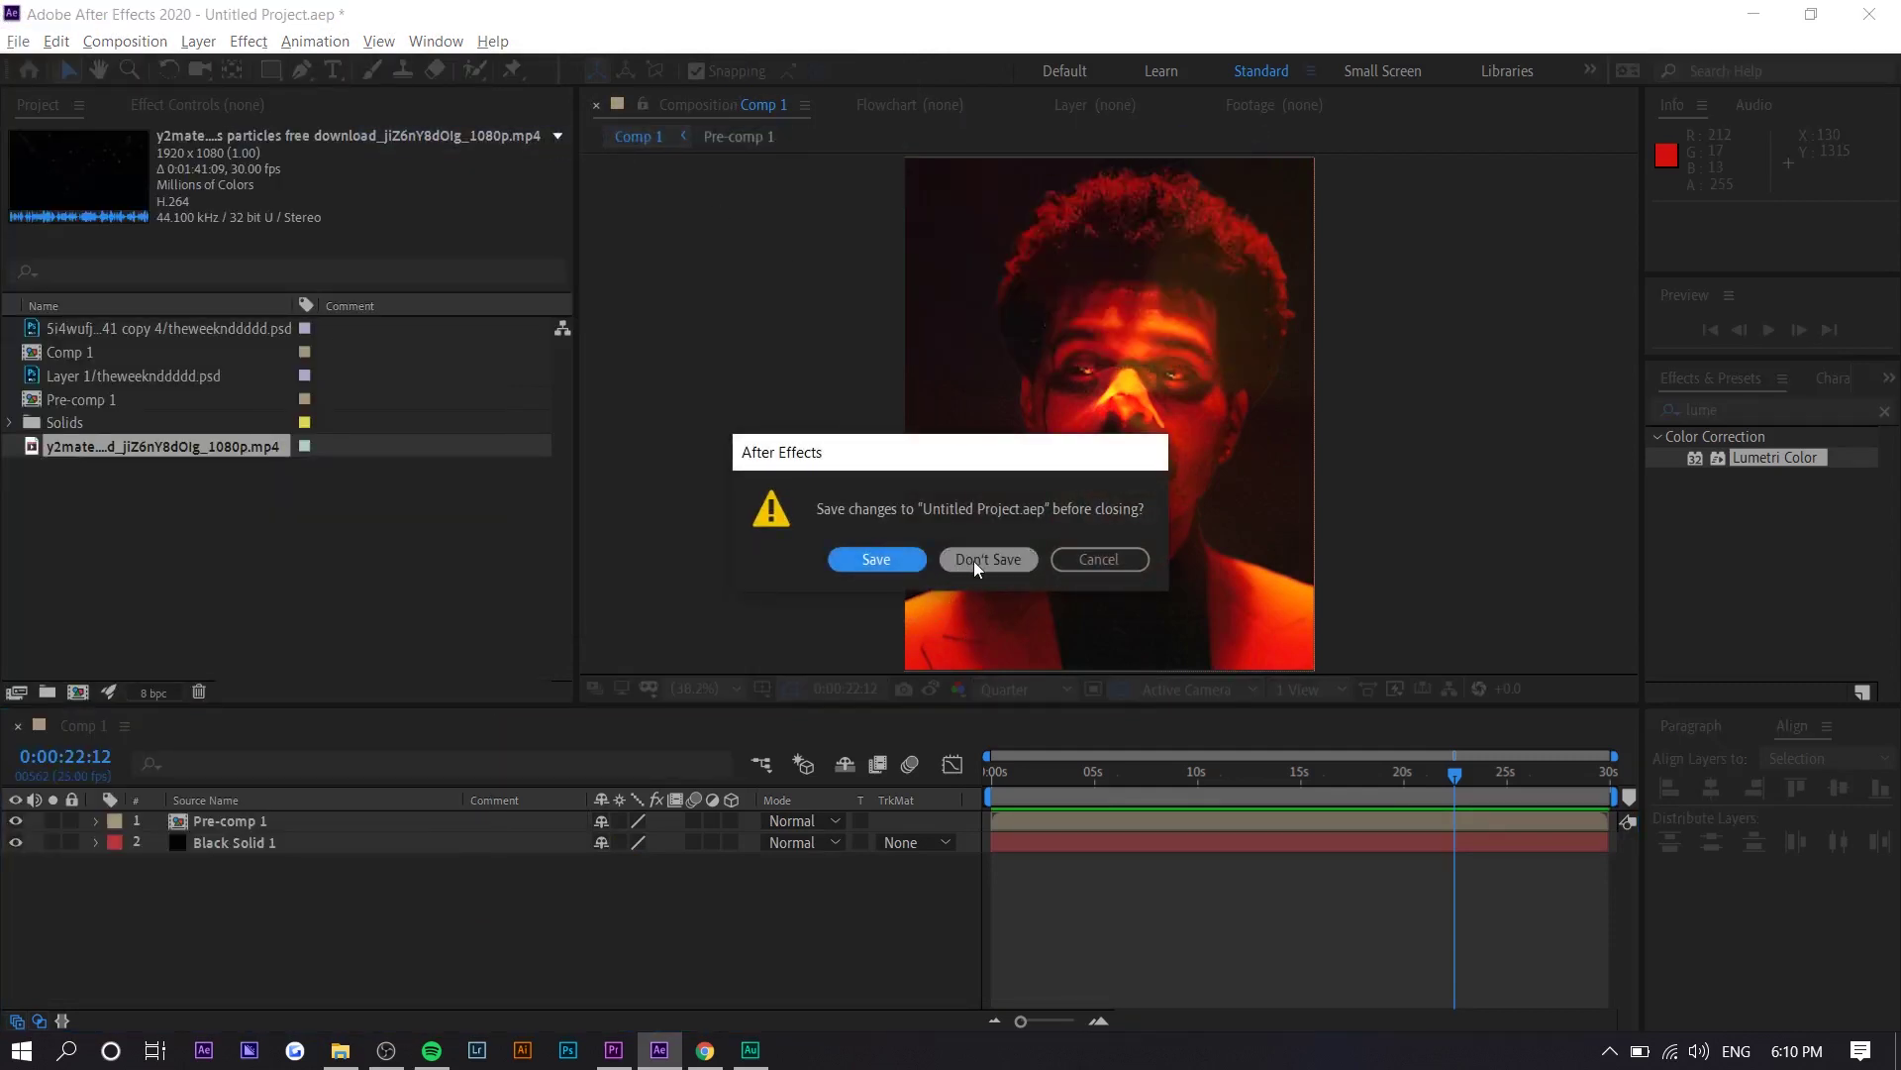
left_click(971, 561)
Step: Show the second dust overlay layer in Comp 1 and examine its transform properties and effect settings
left_click(17, 843)
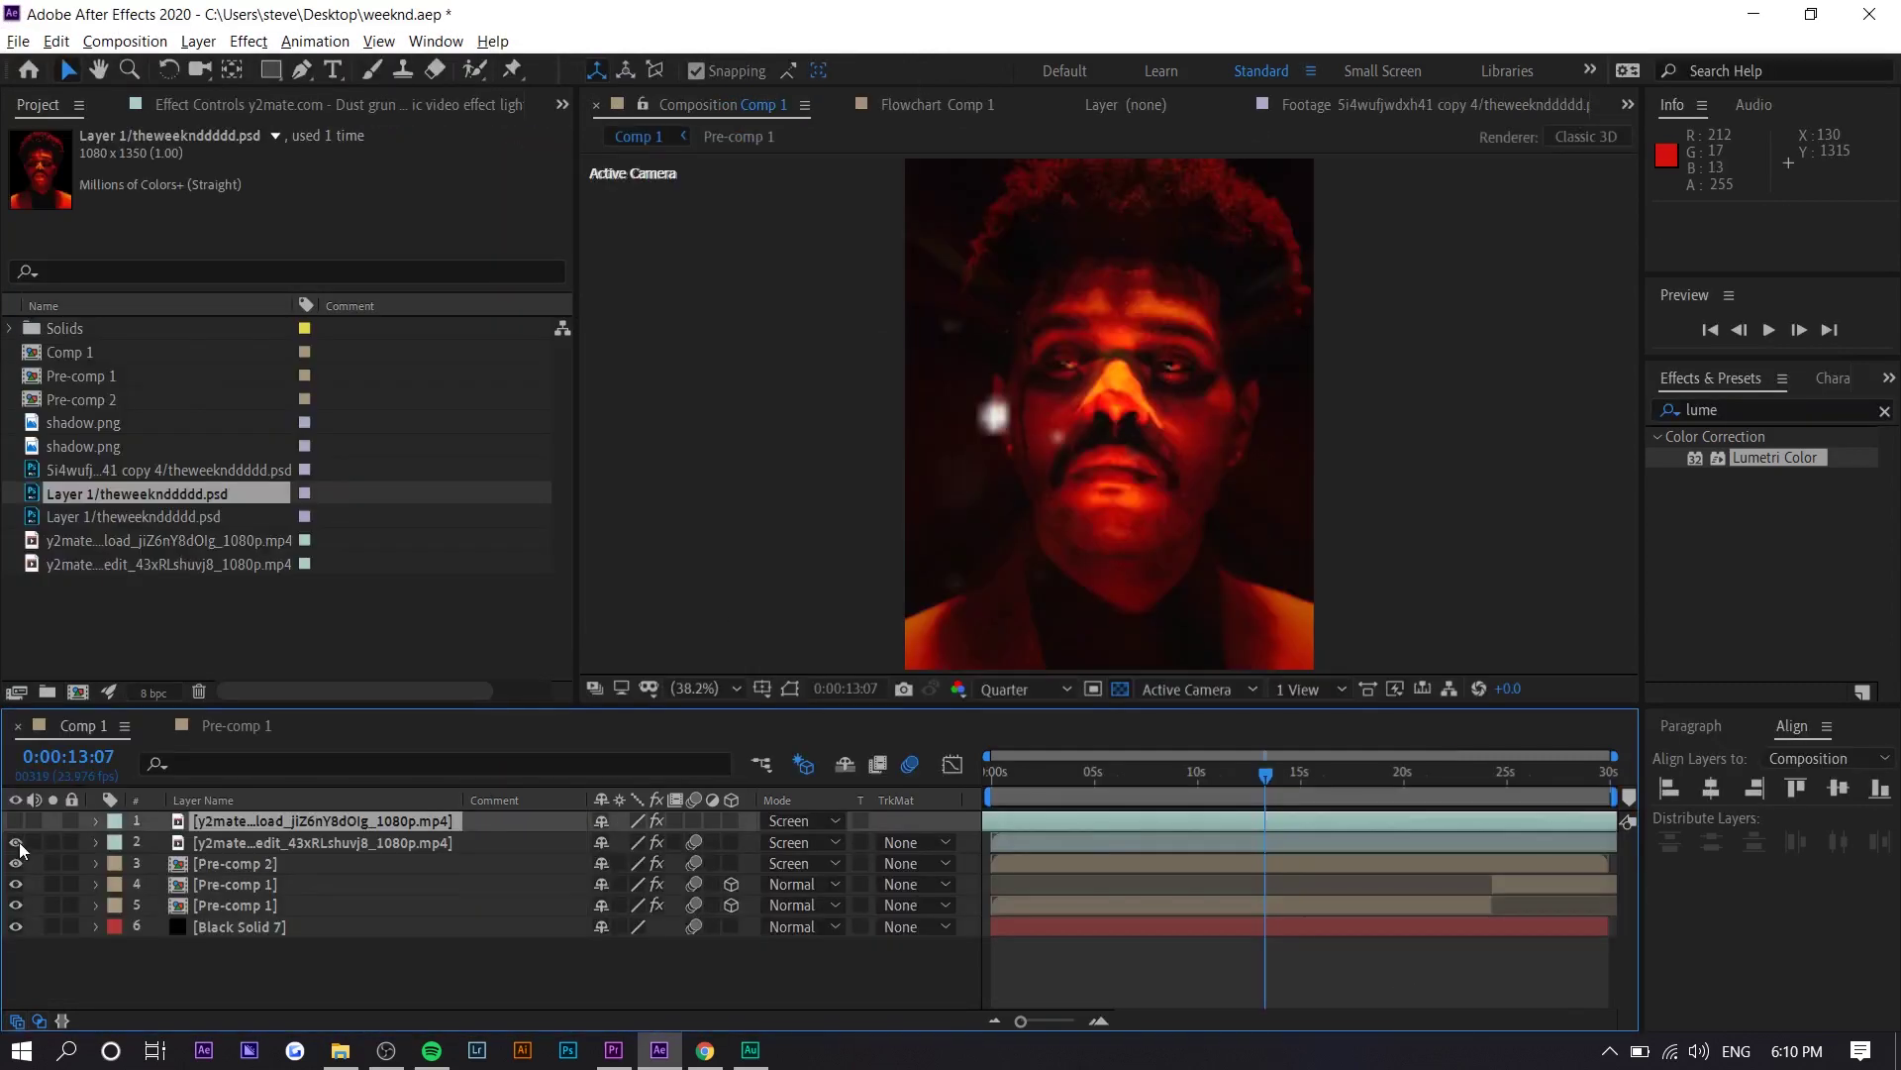
left_click(94, 842)
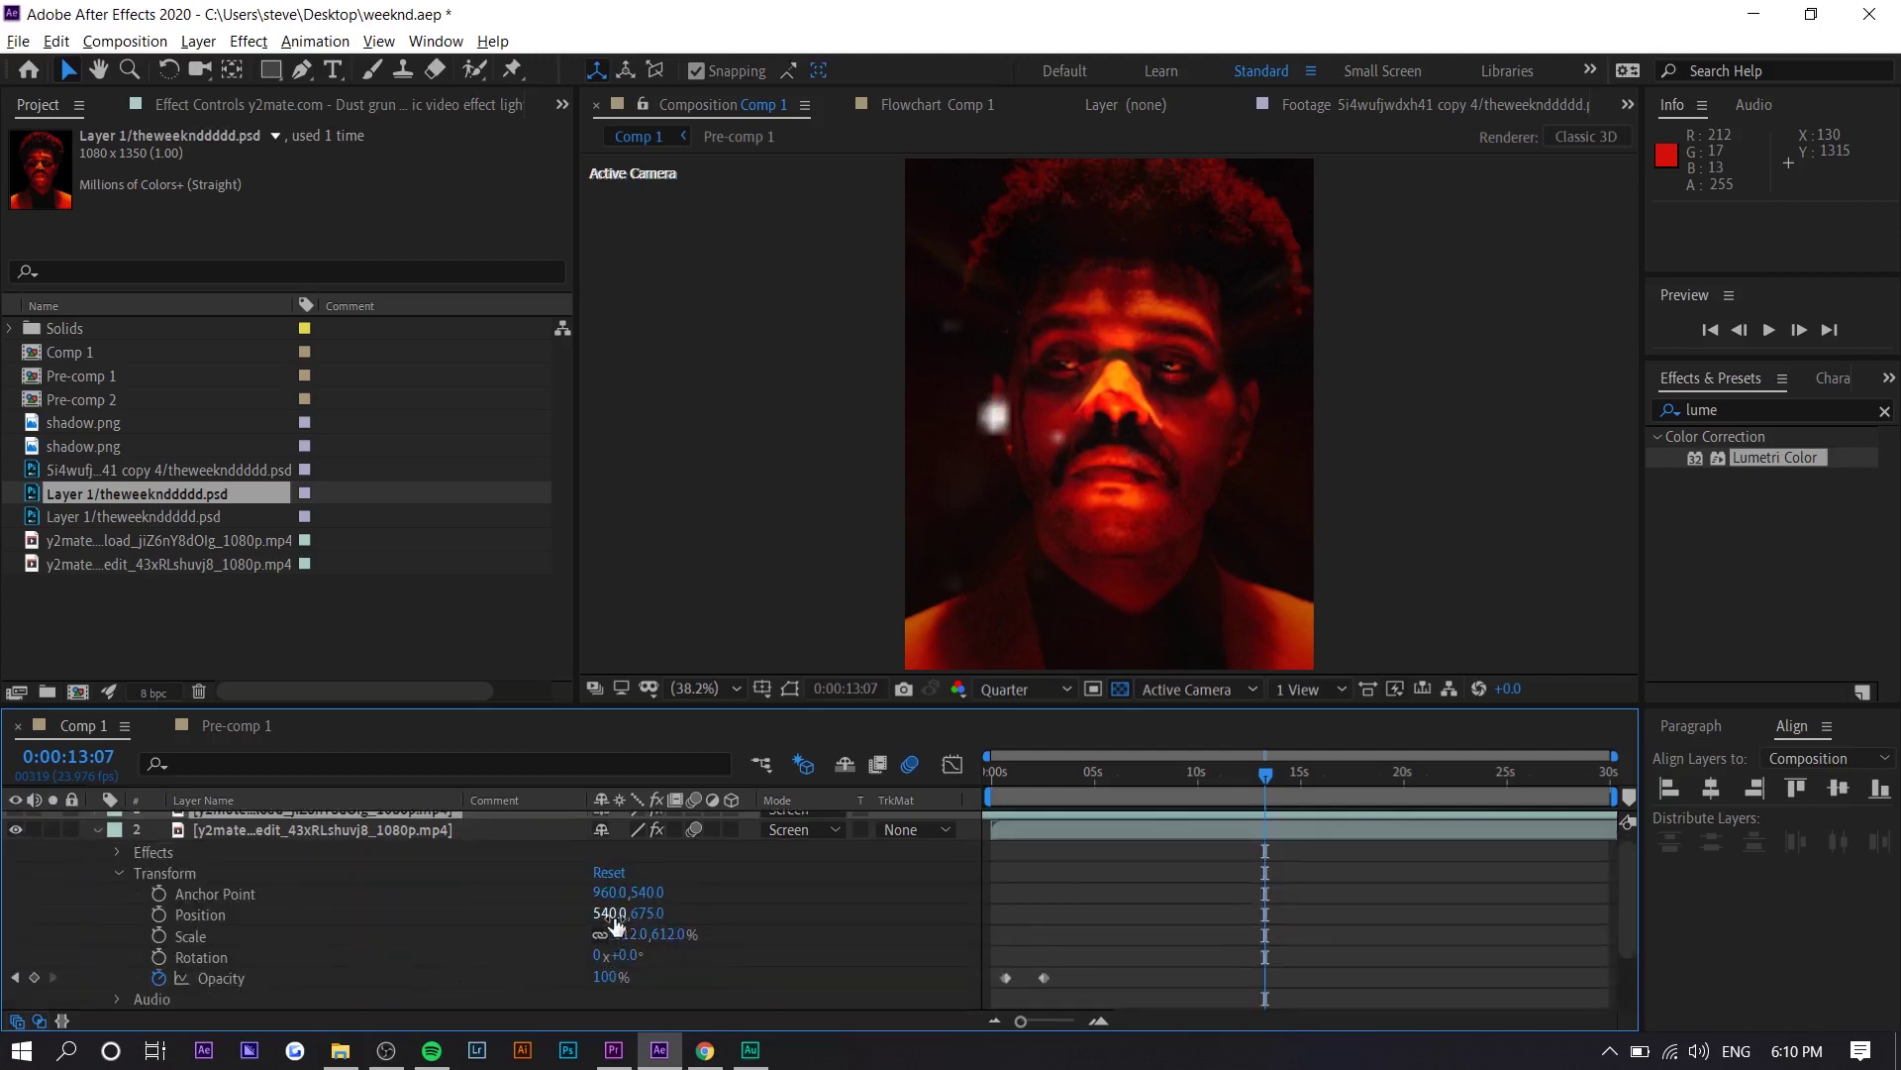
left_click(98, 832)
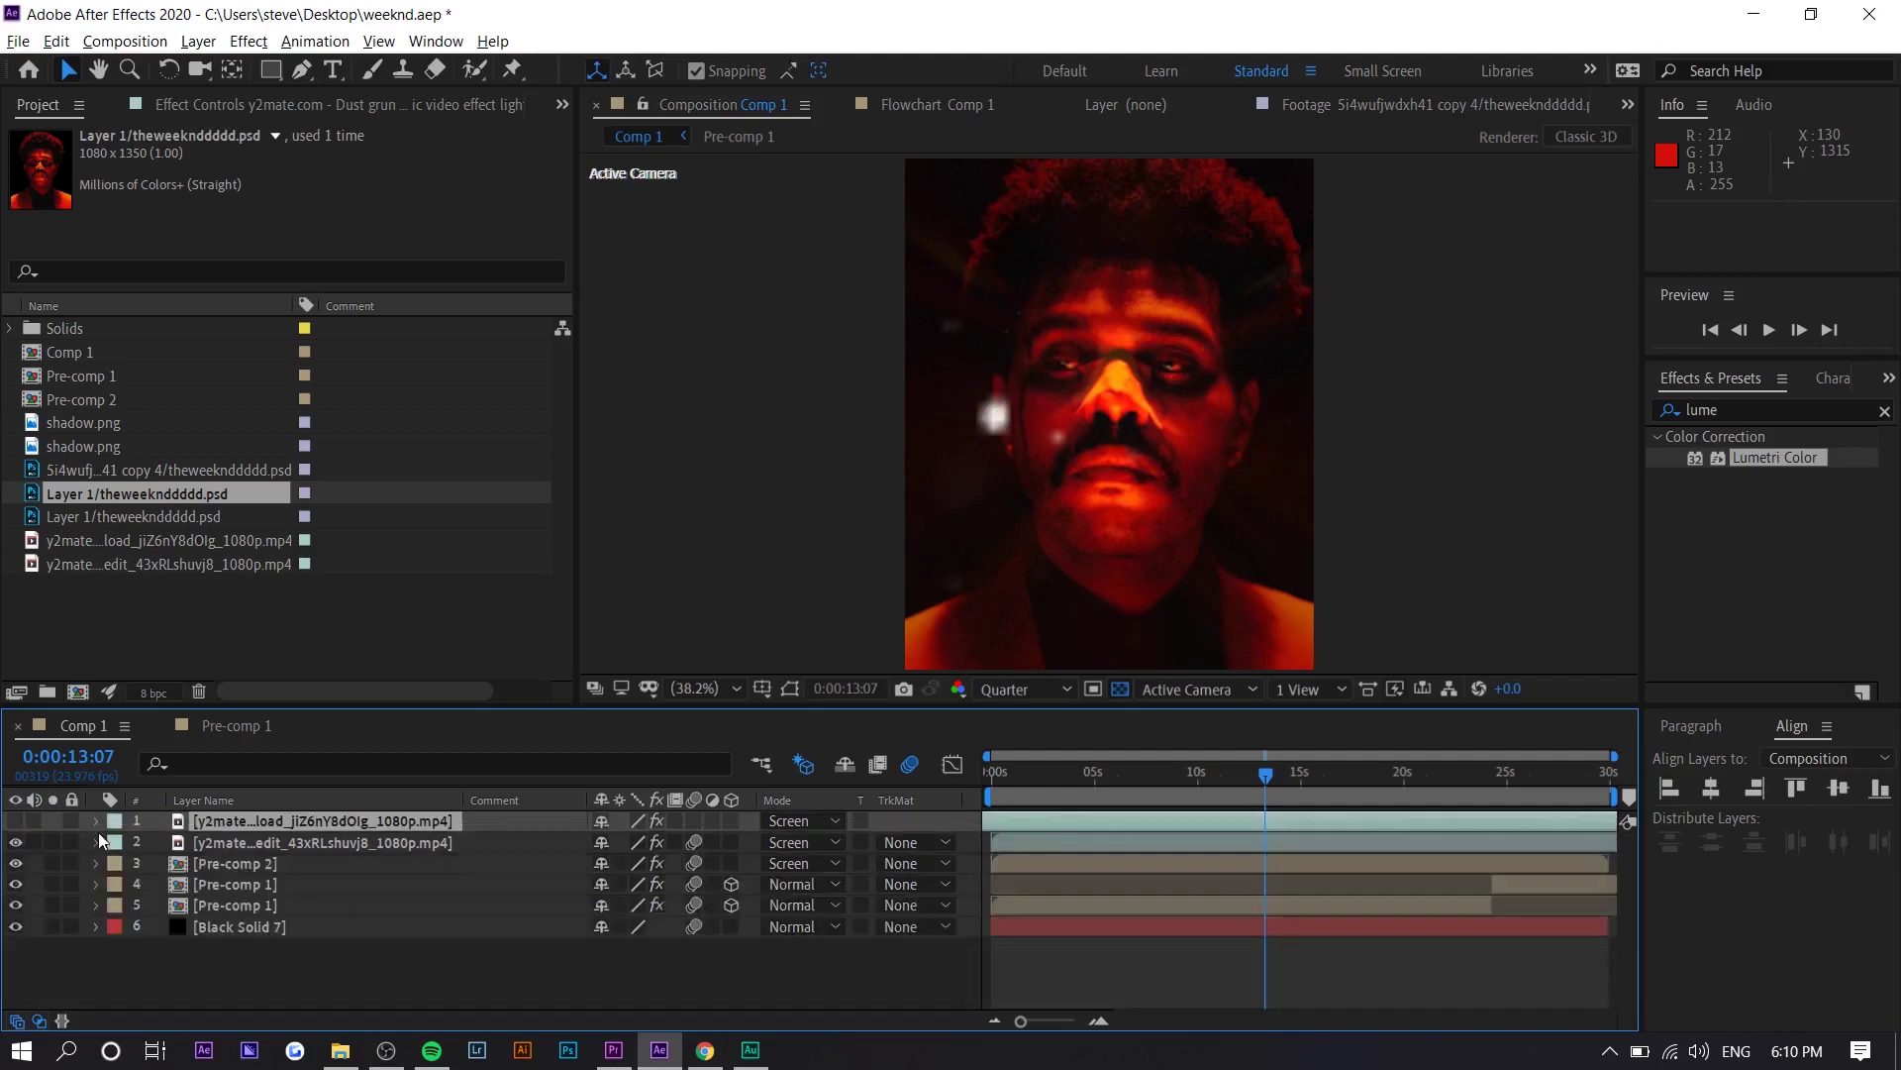
left_click(99, 832)
scroll(223, 533, "down", 5)
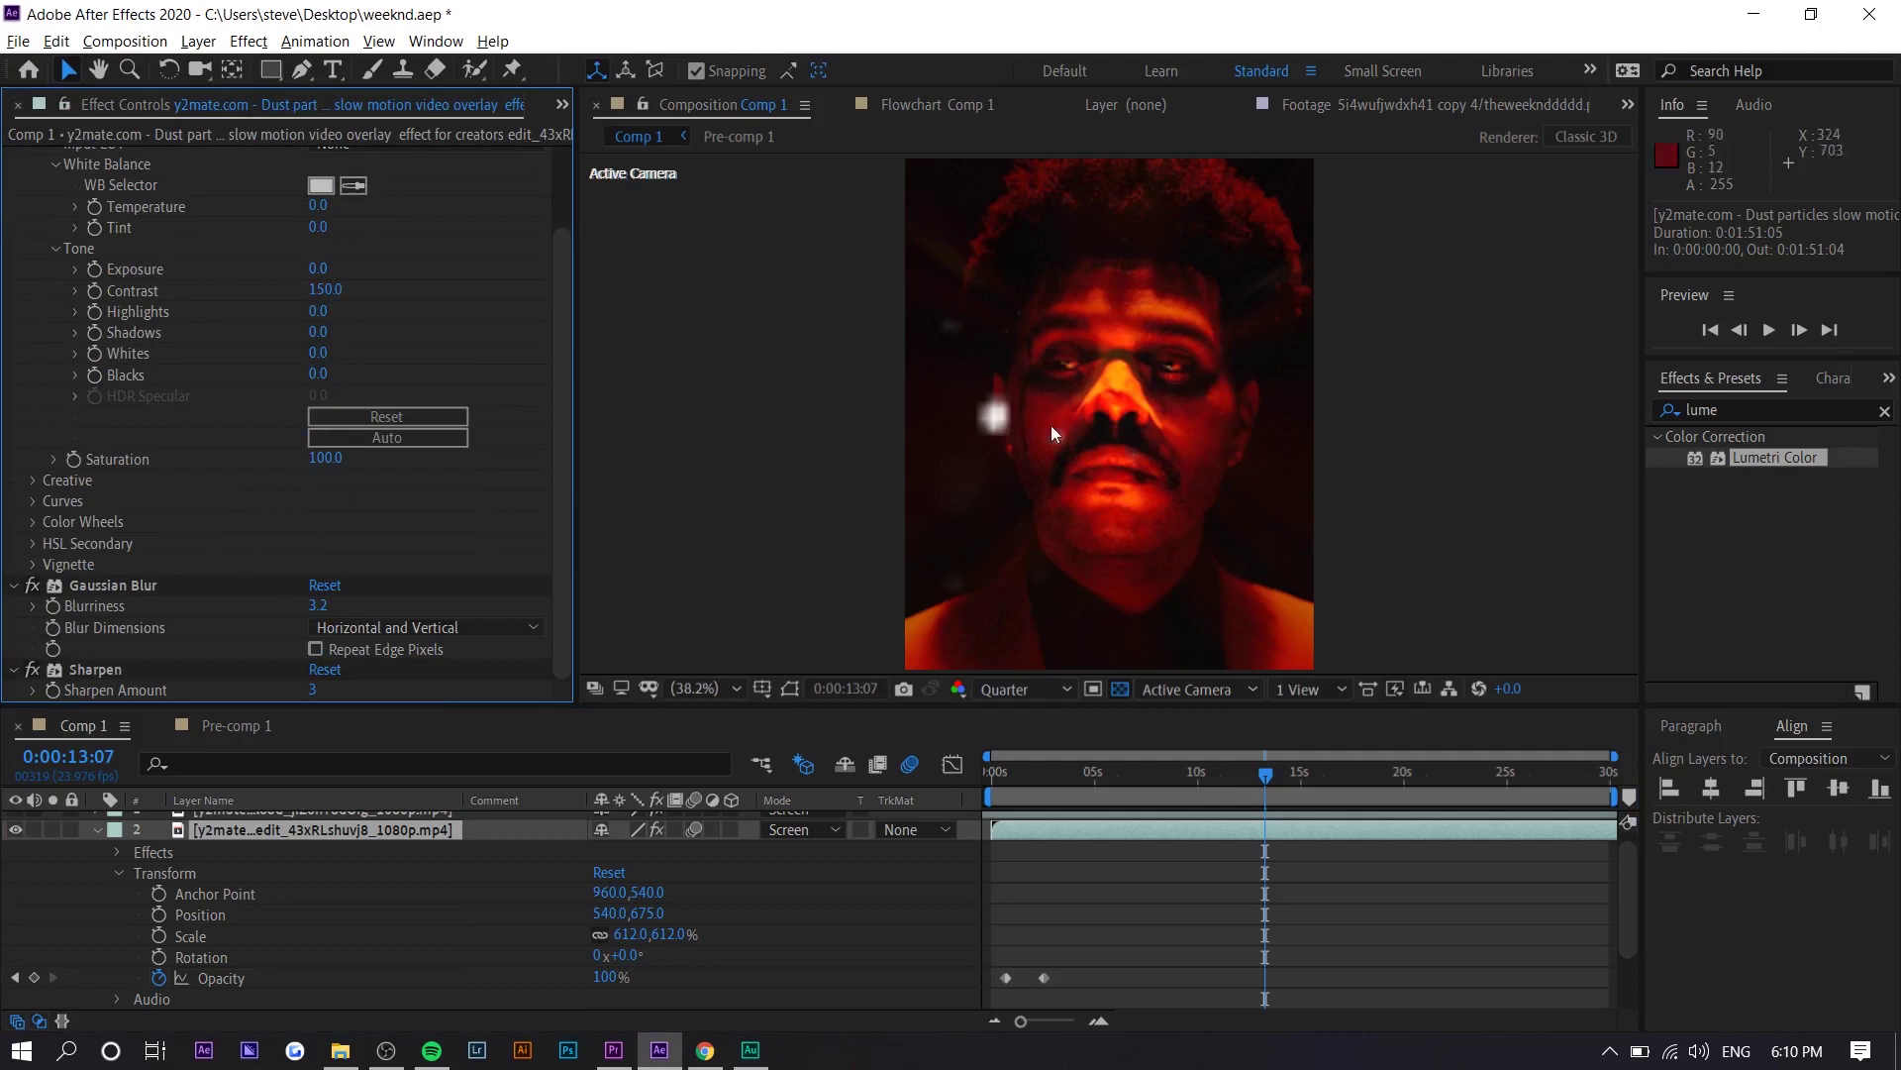
left_click(98, 830)
Step: Examine the effect stack on the upper Pre-comp 1 layer, including CC Light Rays, Mood Lighting - amorphous and CC Flo Motion
left_click(228, 883)
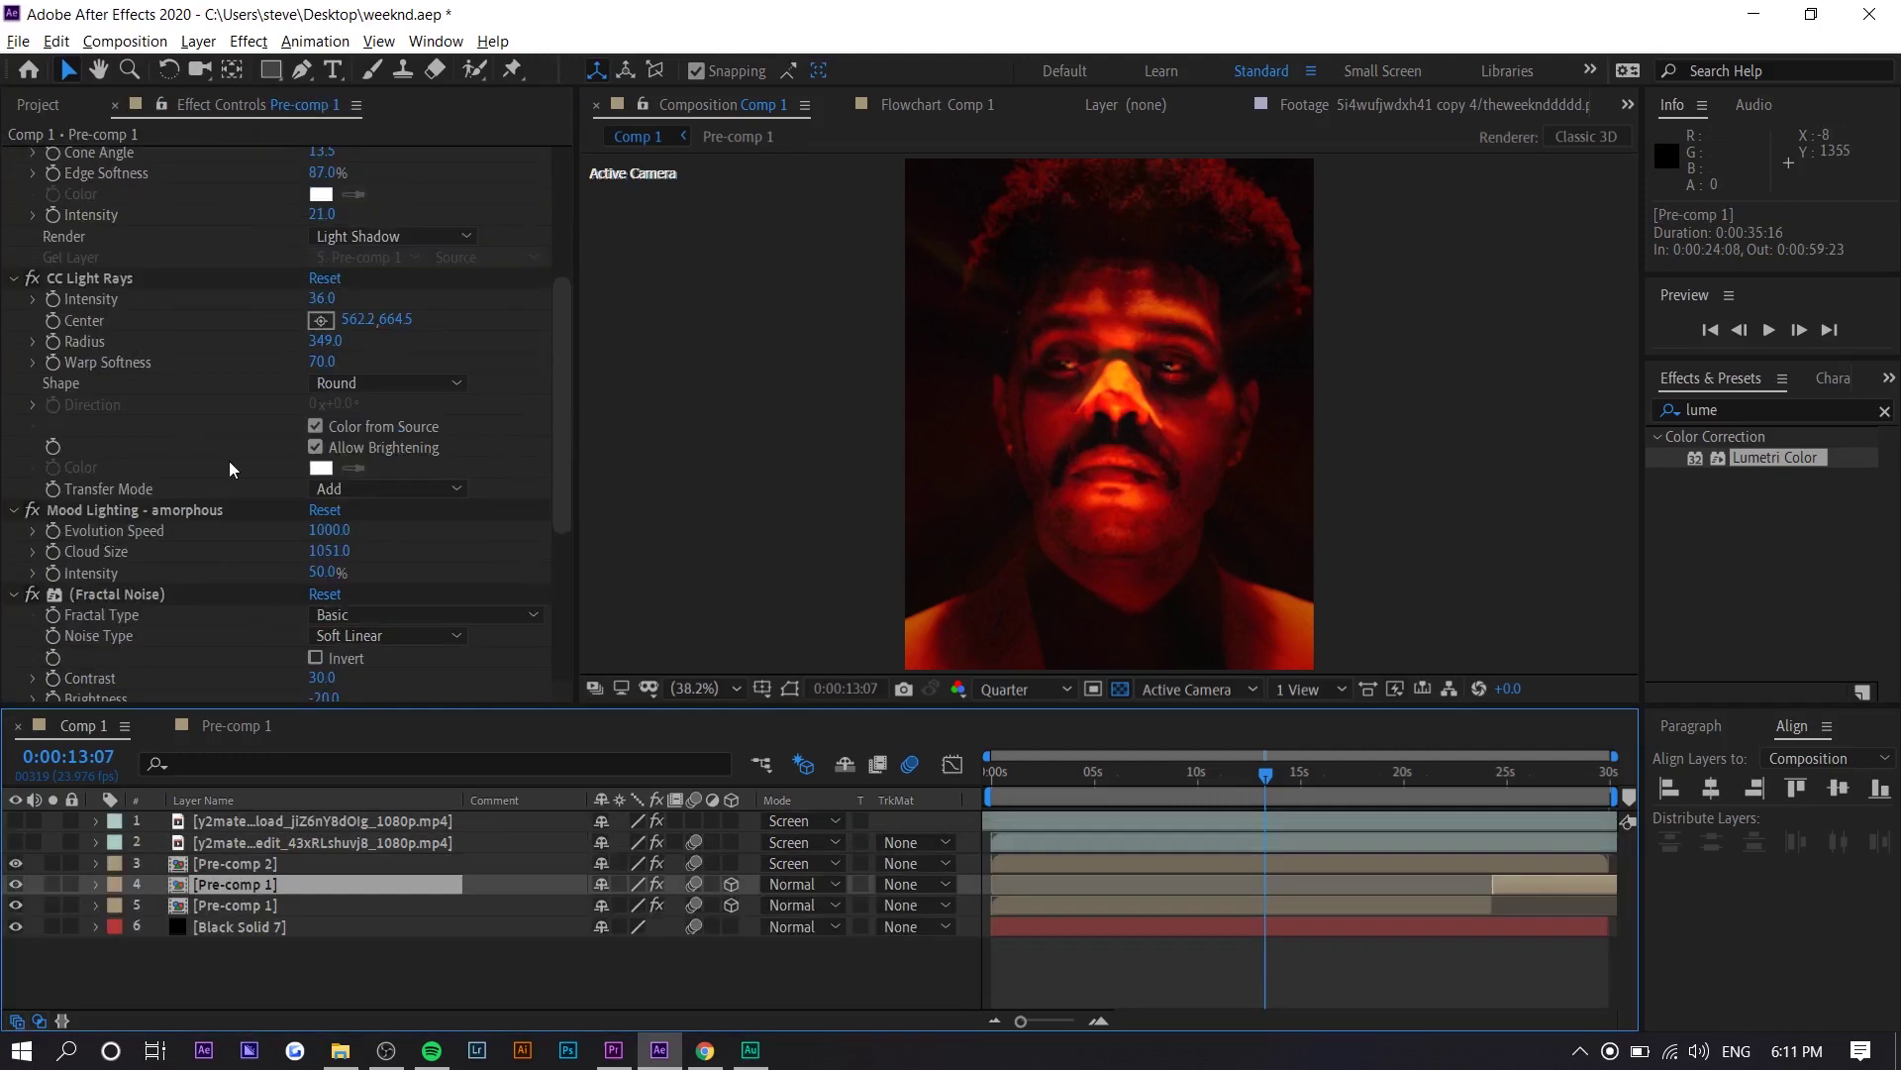
scroll(229, 460, "up", 2)
left_click(98, 338)
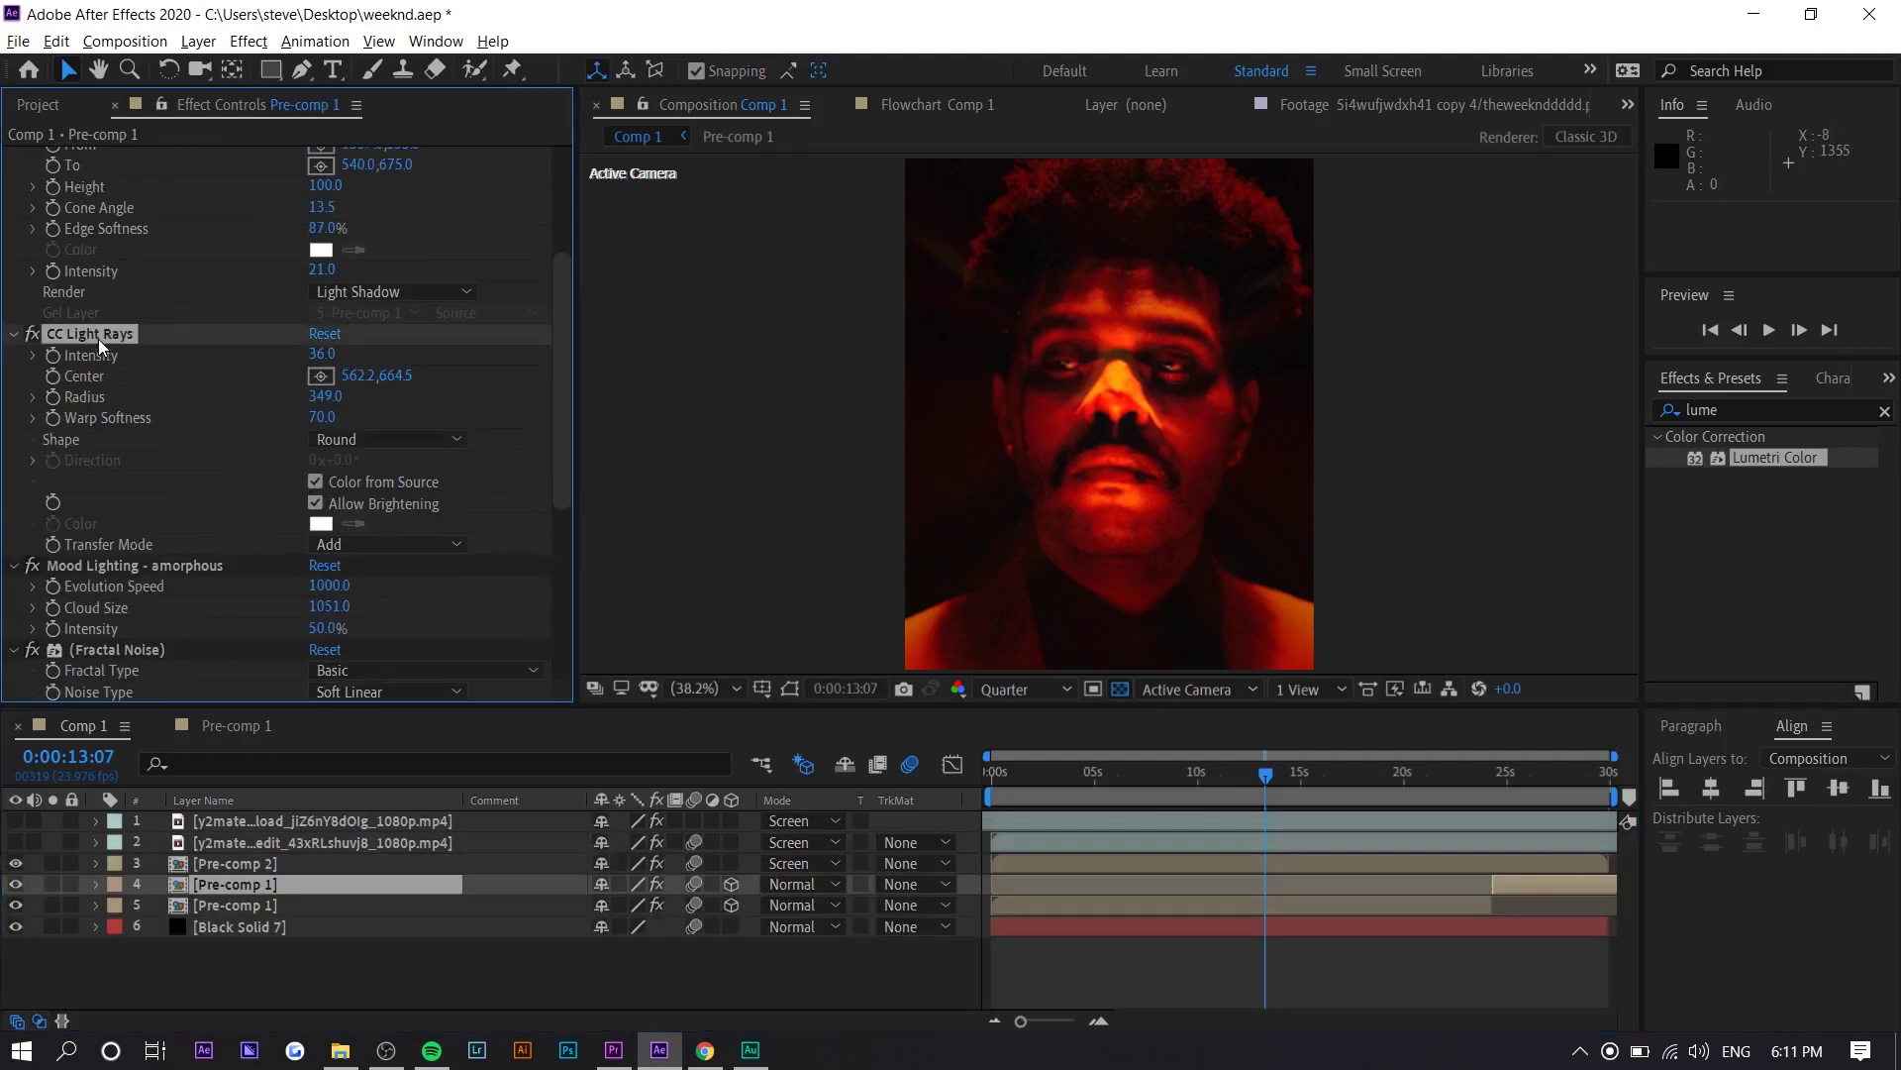
left_click(147, 566)
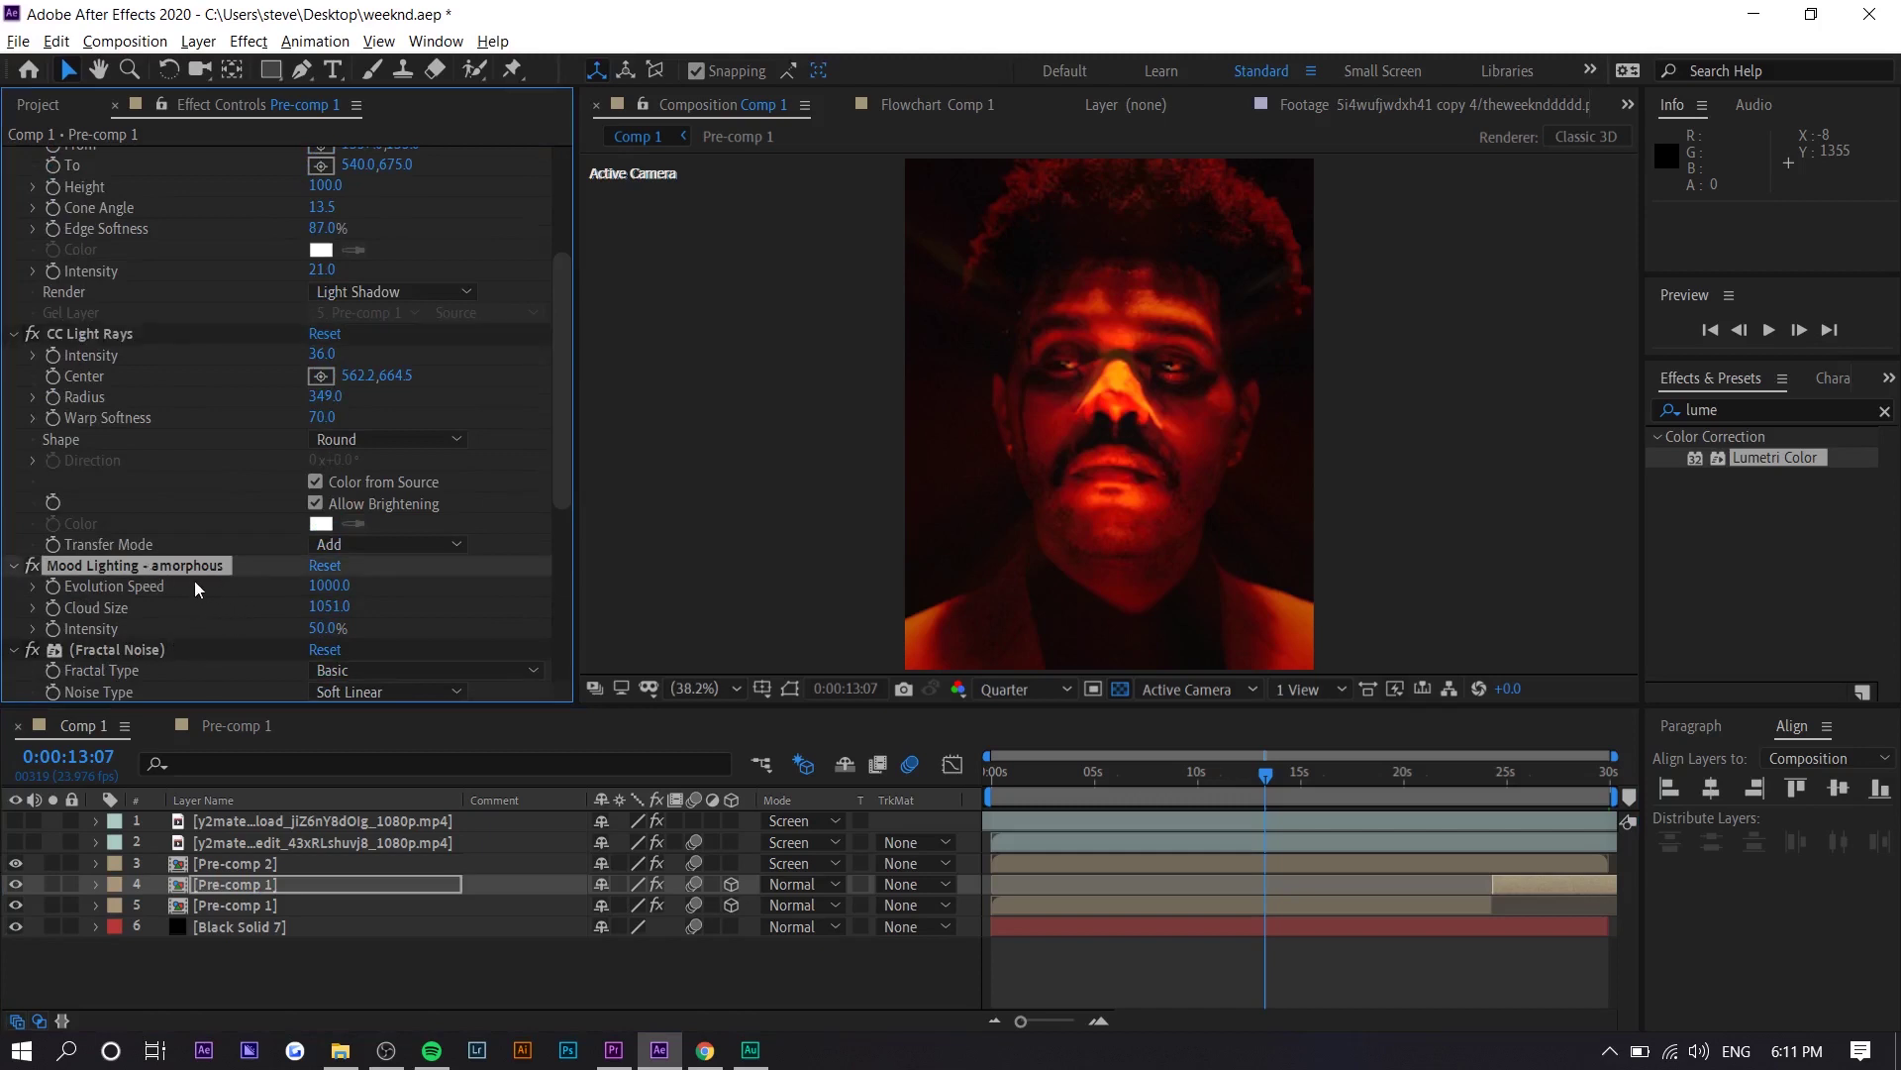
scroll(194, 581, "down", 3)
scroll(127, 558, "down", 3)
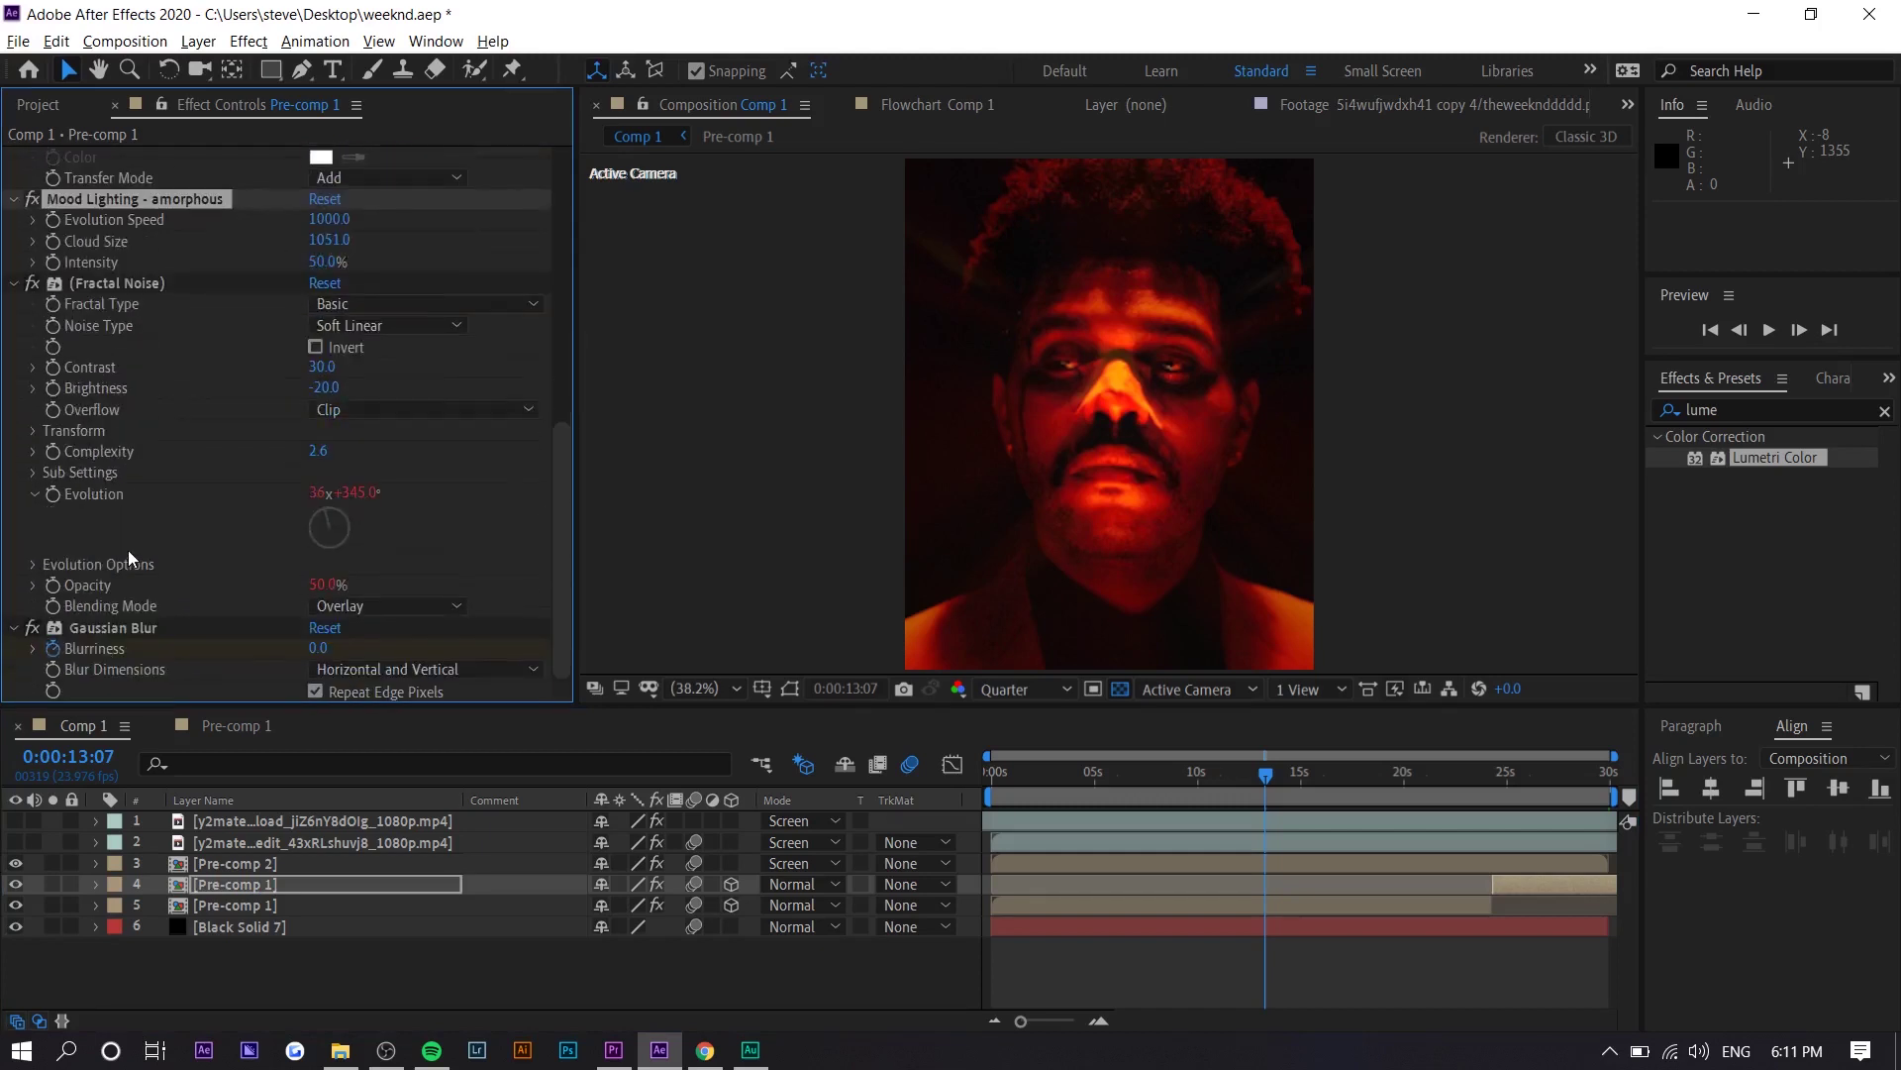
scroll(128, 558, "up", 9)
scroll(128, 550, "up", 1)
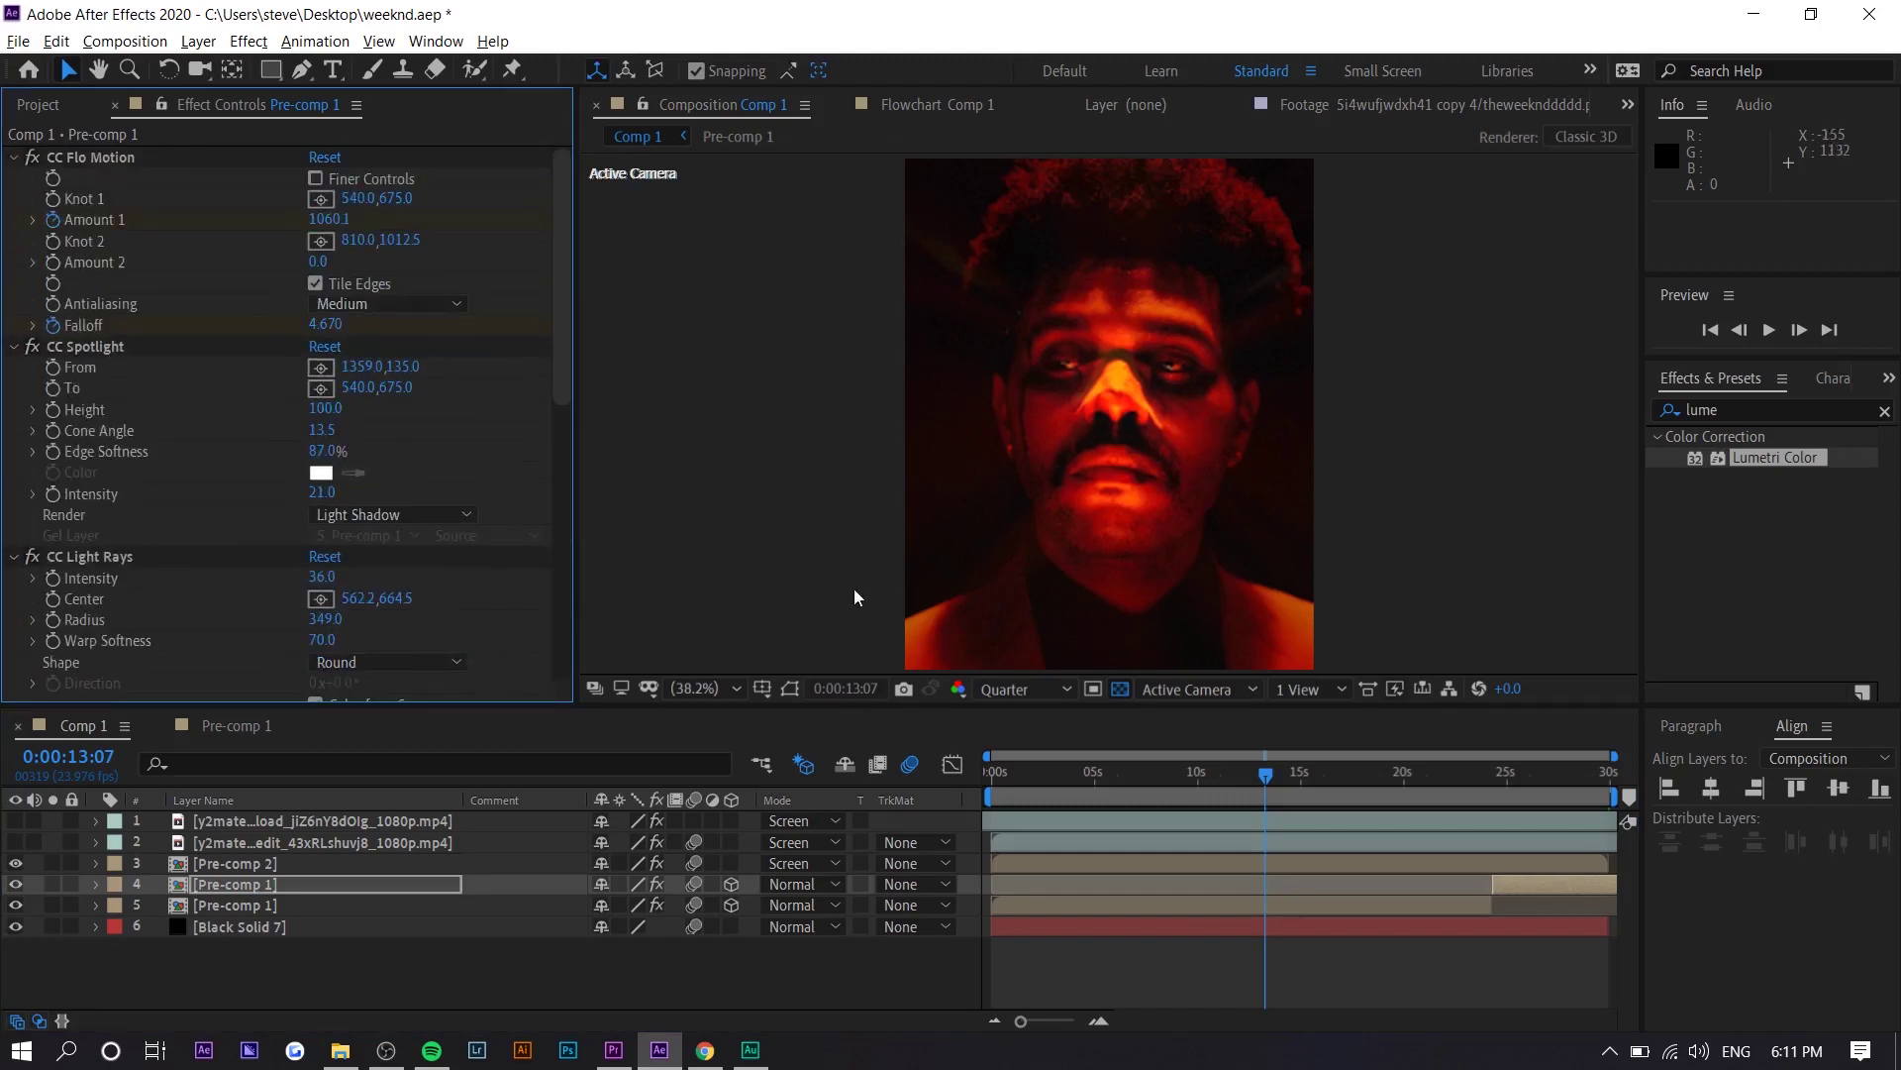